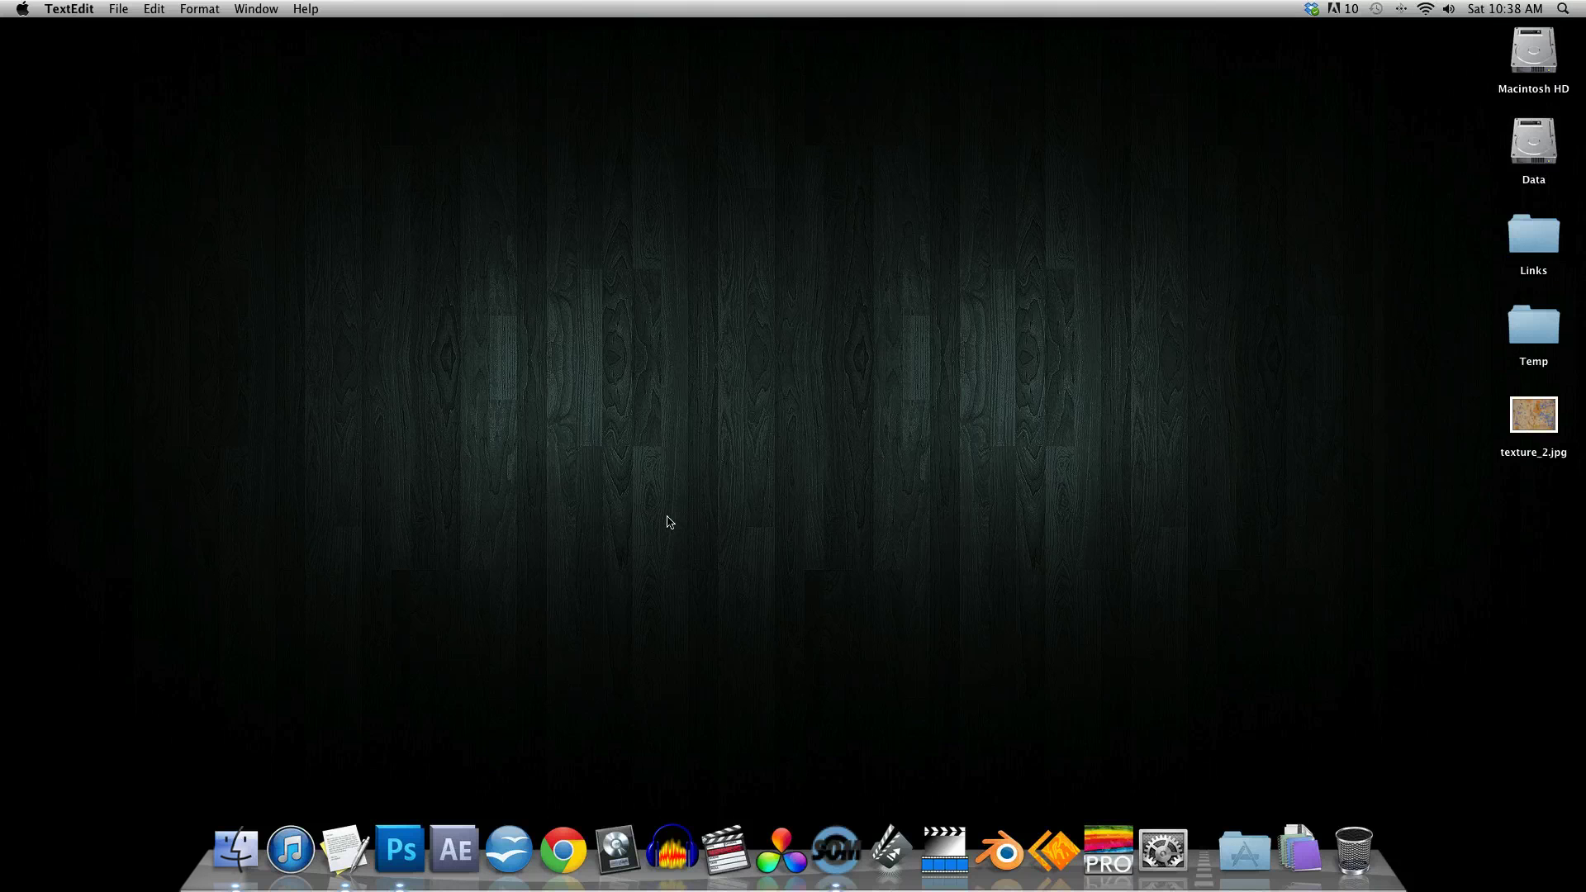
Step: Launch Photoshop, create a 2560 × 1440 blank document, then close it without keeping it
{"action": "left_click", "coordinate": [569, 523]}
{"action": "left_click", "coordinate": [402, 831]}
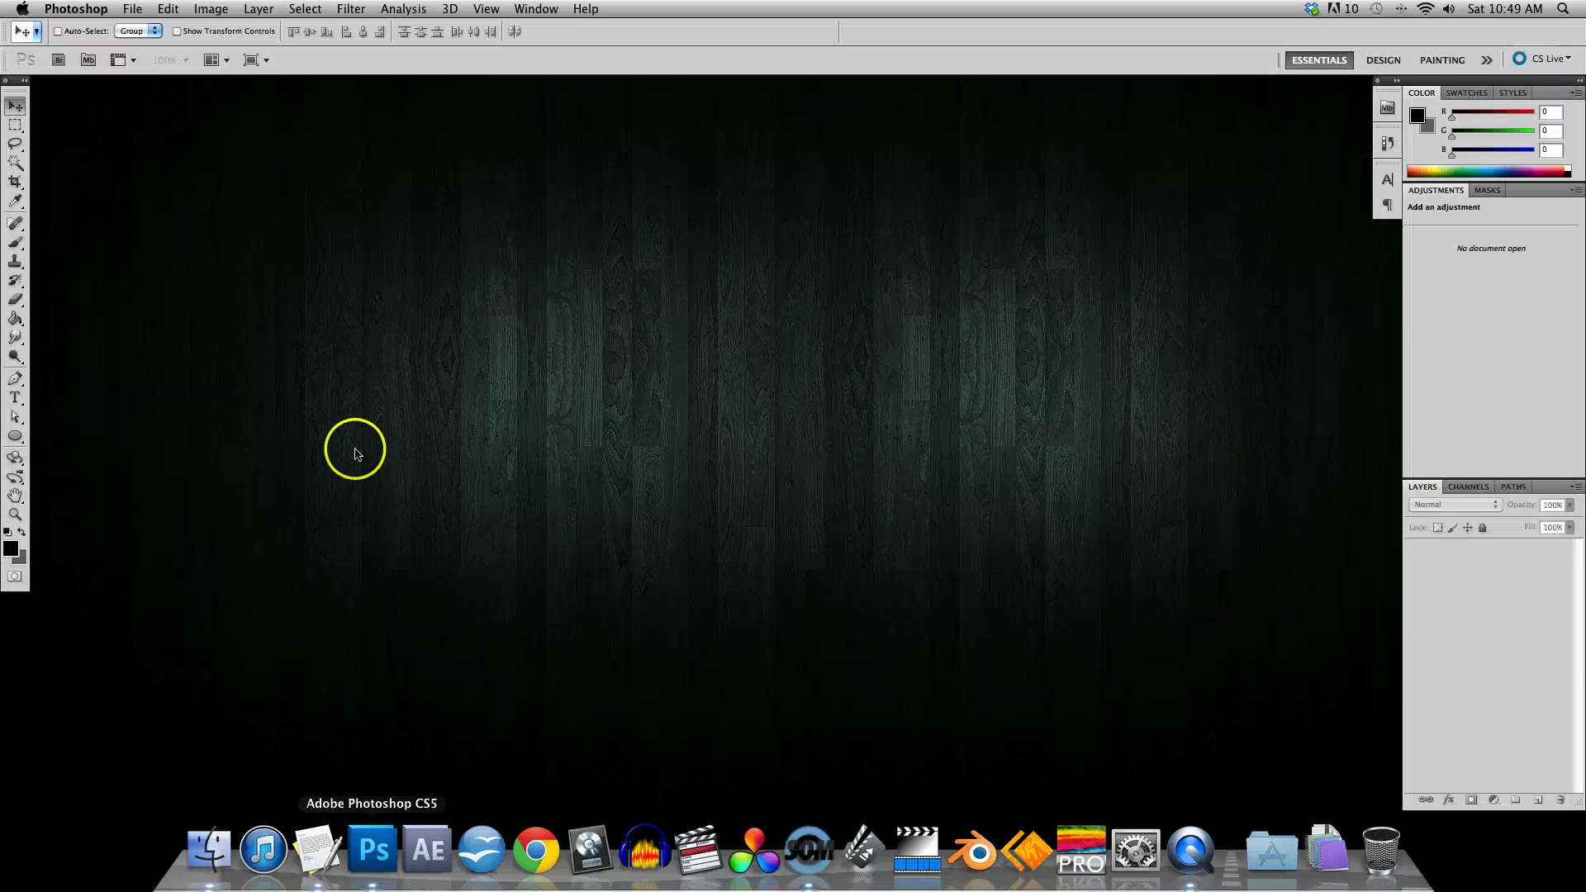
{"action": "left_click", "coordinate": [134, 10]}
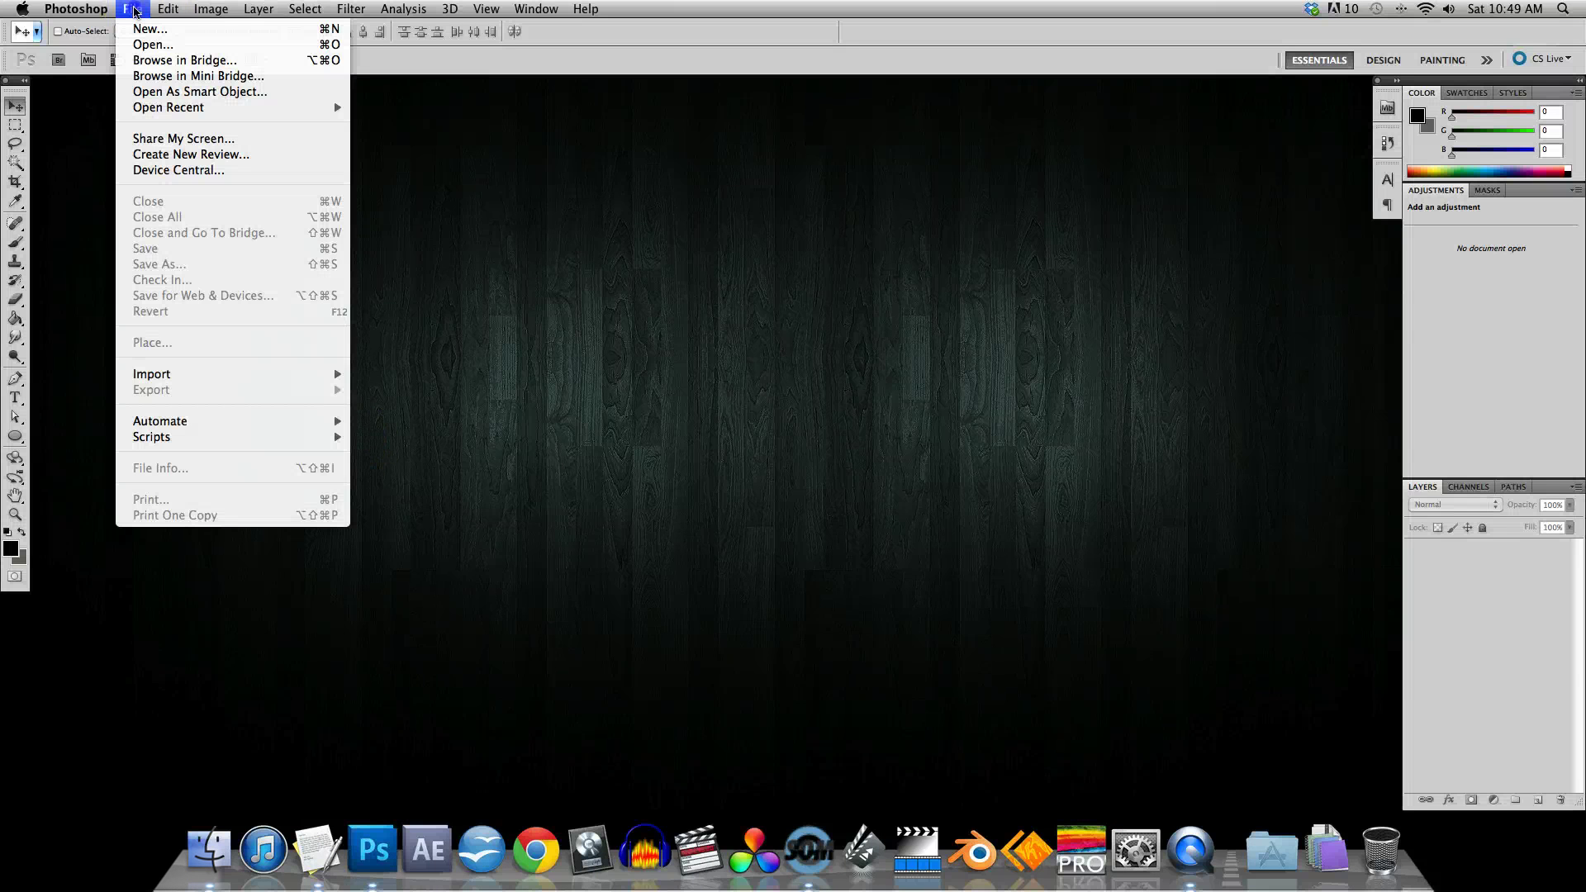
{"action": "left_click", "coordinate": [150, 29]}
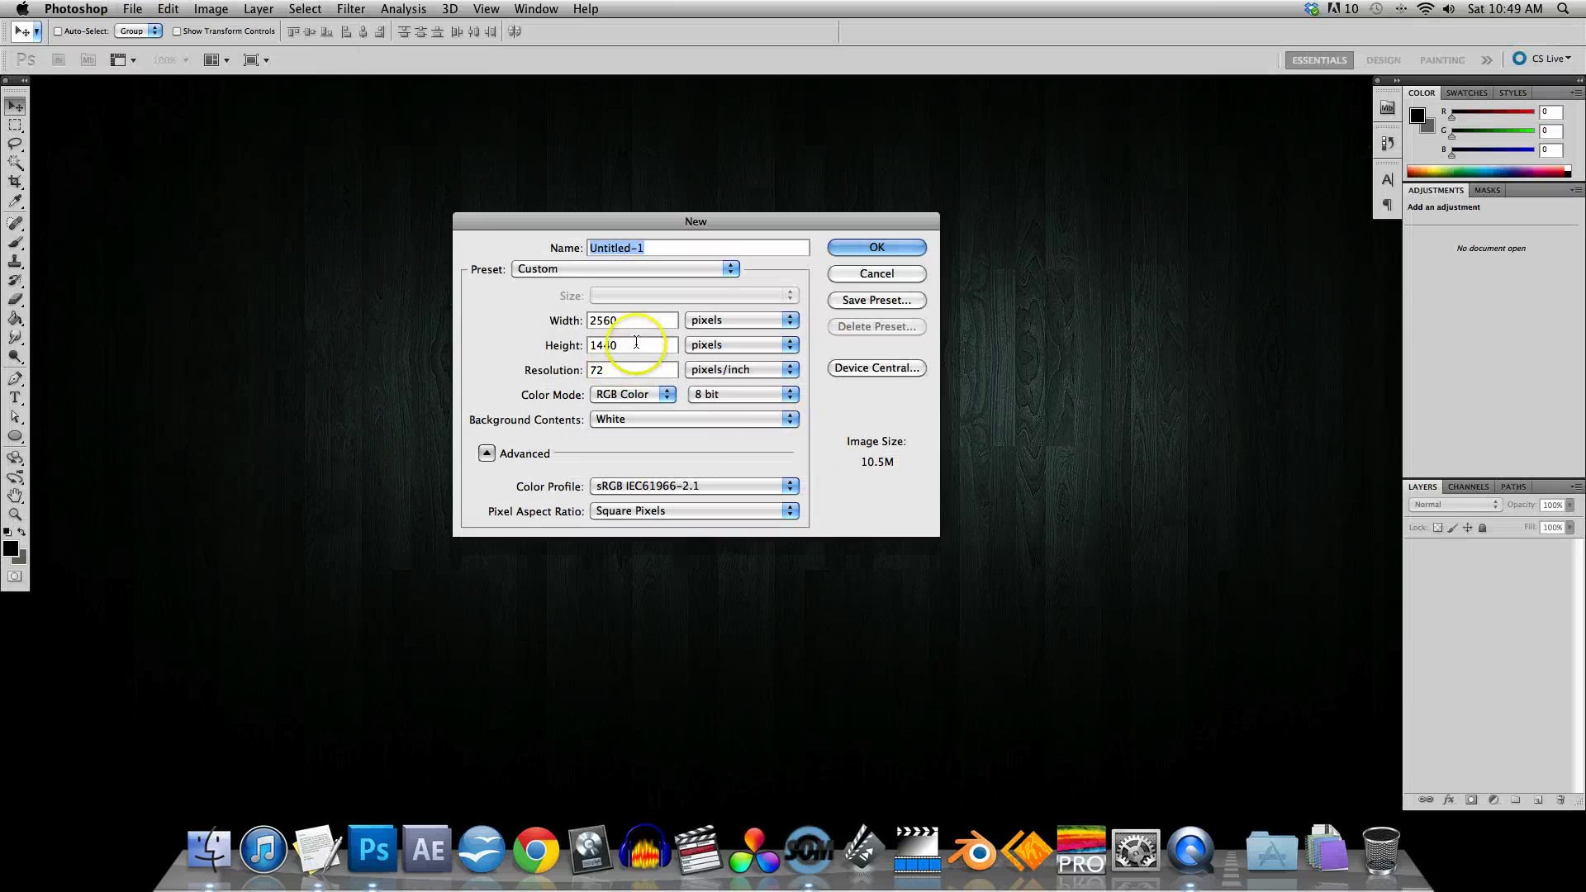
{"action": "left_click", "coordinate": [874, 251]}
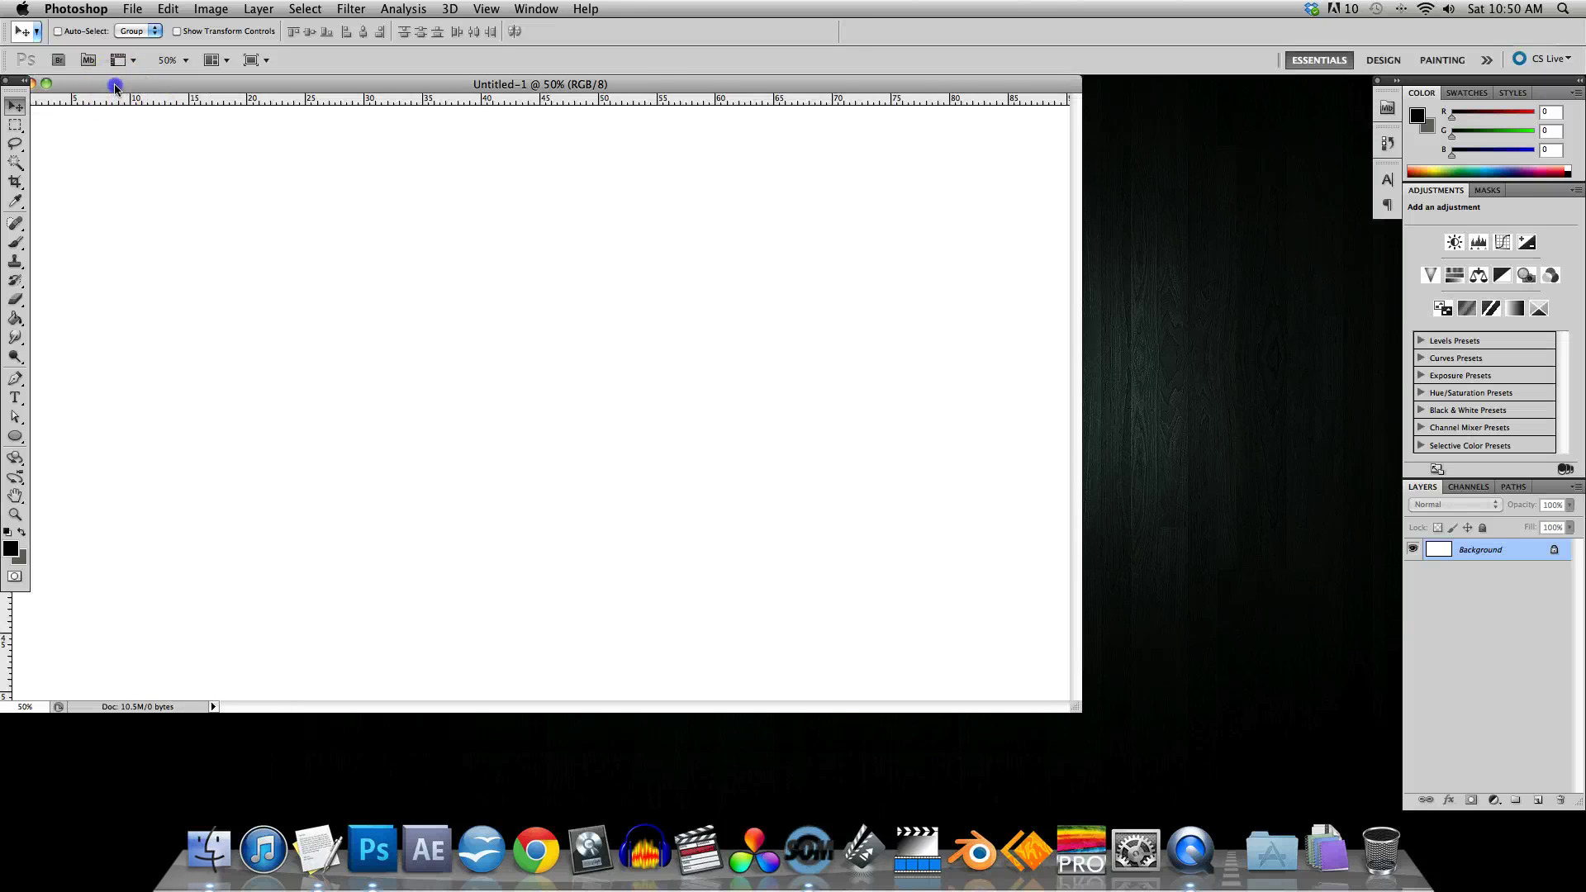
{"action": "left_click_drag", "start_coordinate": [115, 85], "coordinate": [191, 85]}
{"action": "left_click", "coordinate": [91, 84]}
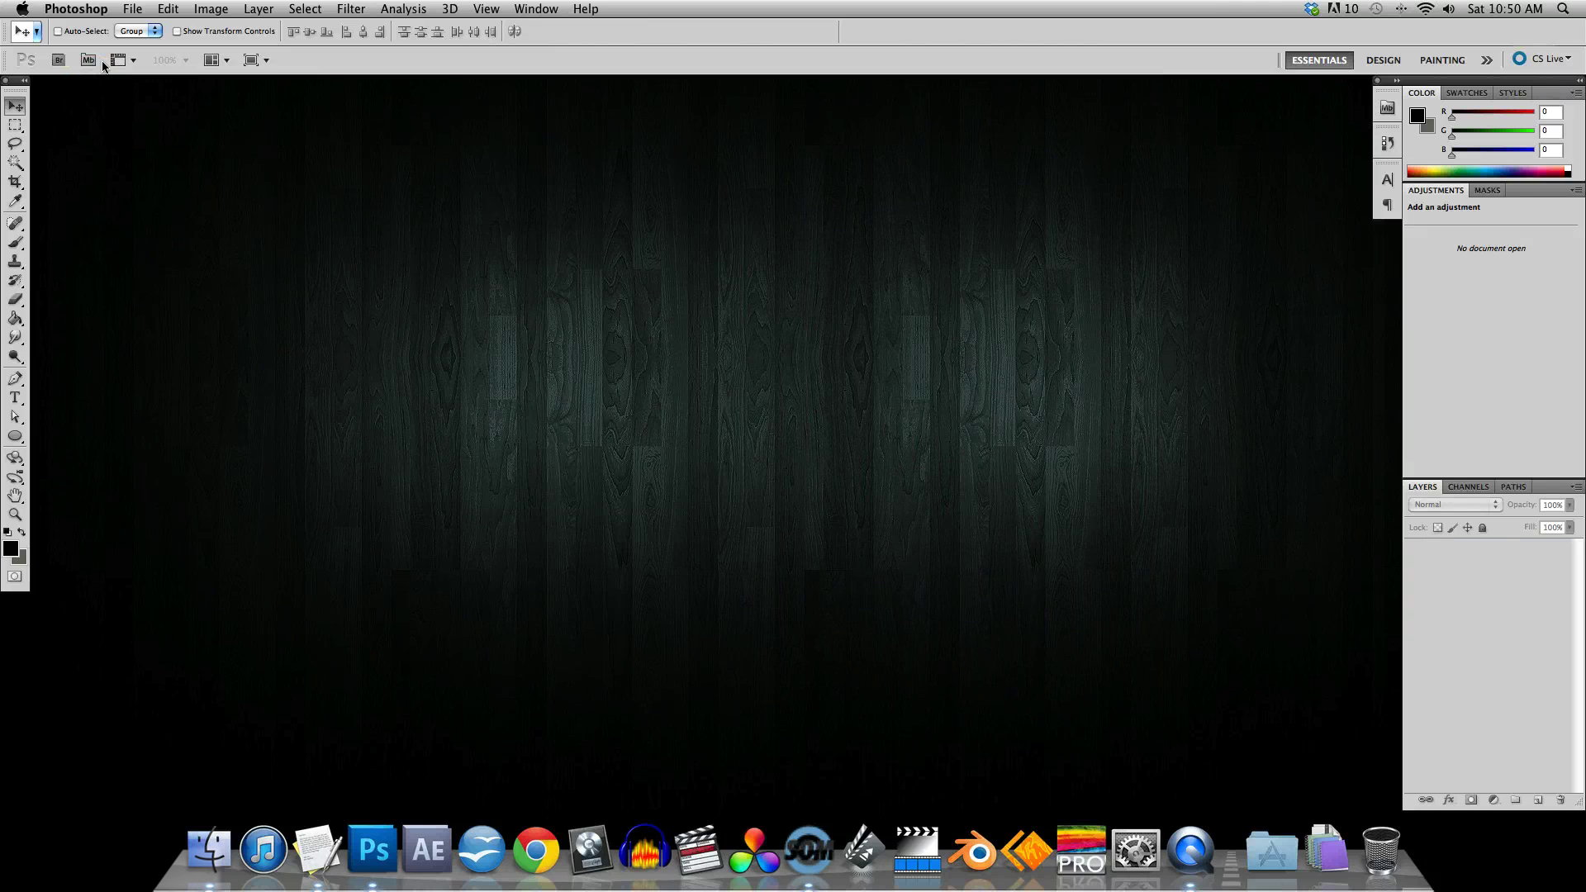
Step: Open texture_2.jpg from the Desktop
{"action": "left_click", "coordinate": [132, 10]}
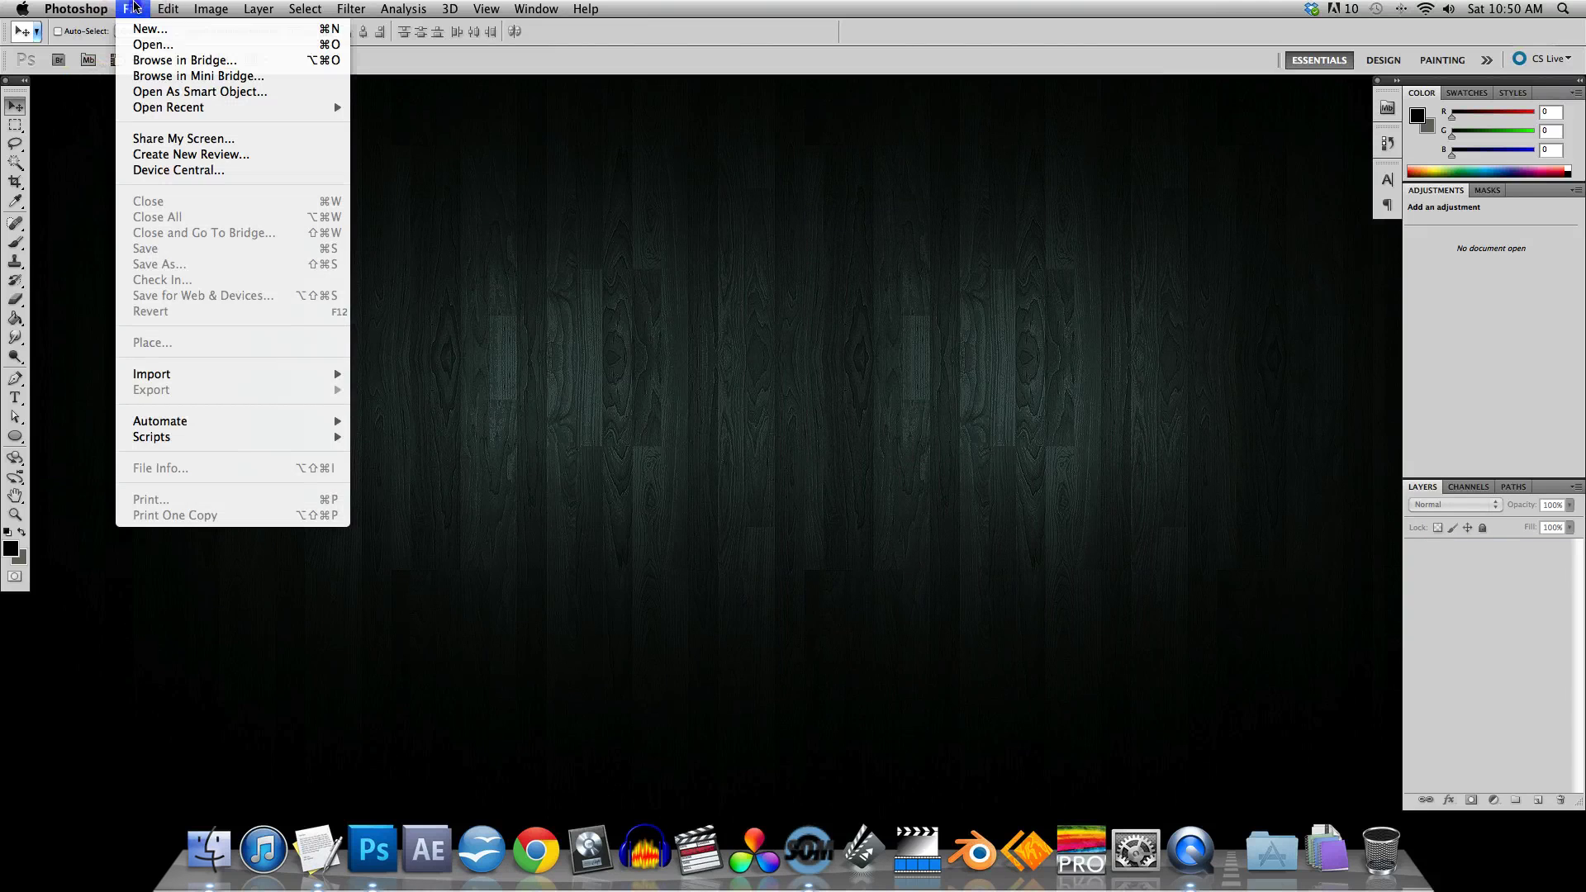
{"action": "left_click", "coordinate": [147, 46]}
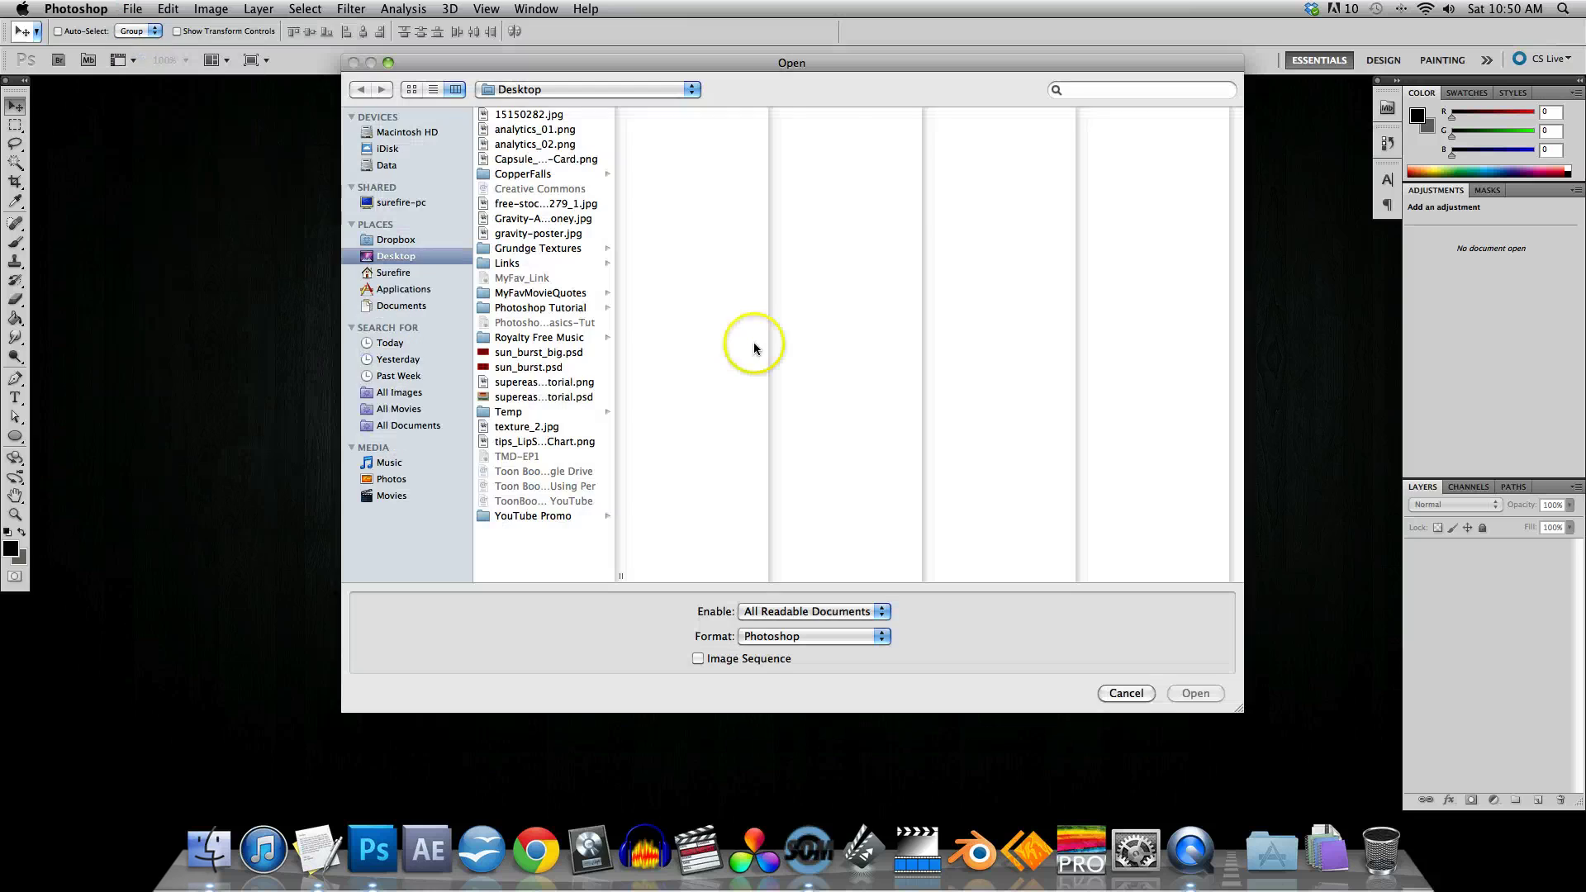
{"action": "left_click", "coordinate": [529, 426]}
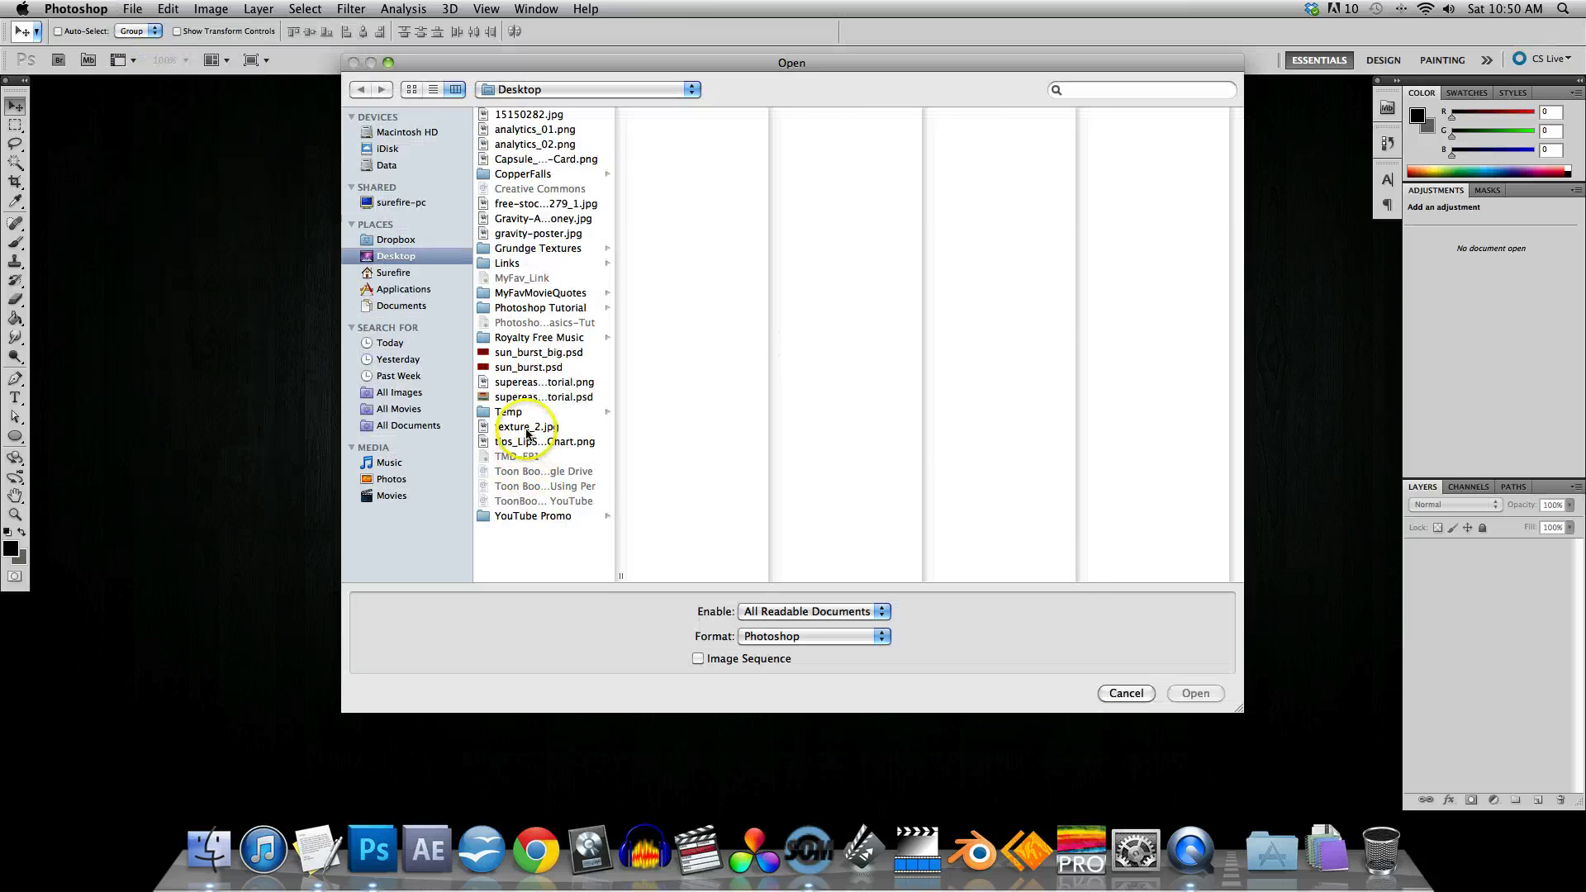
{"action": "left_click", "coordinate": [1196, 695]}
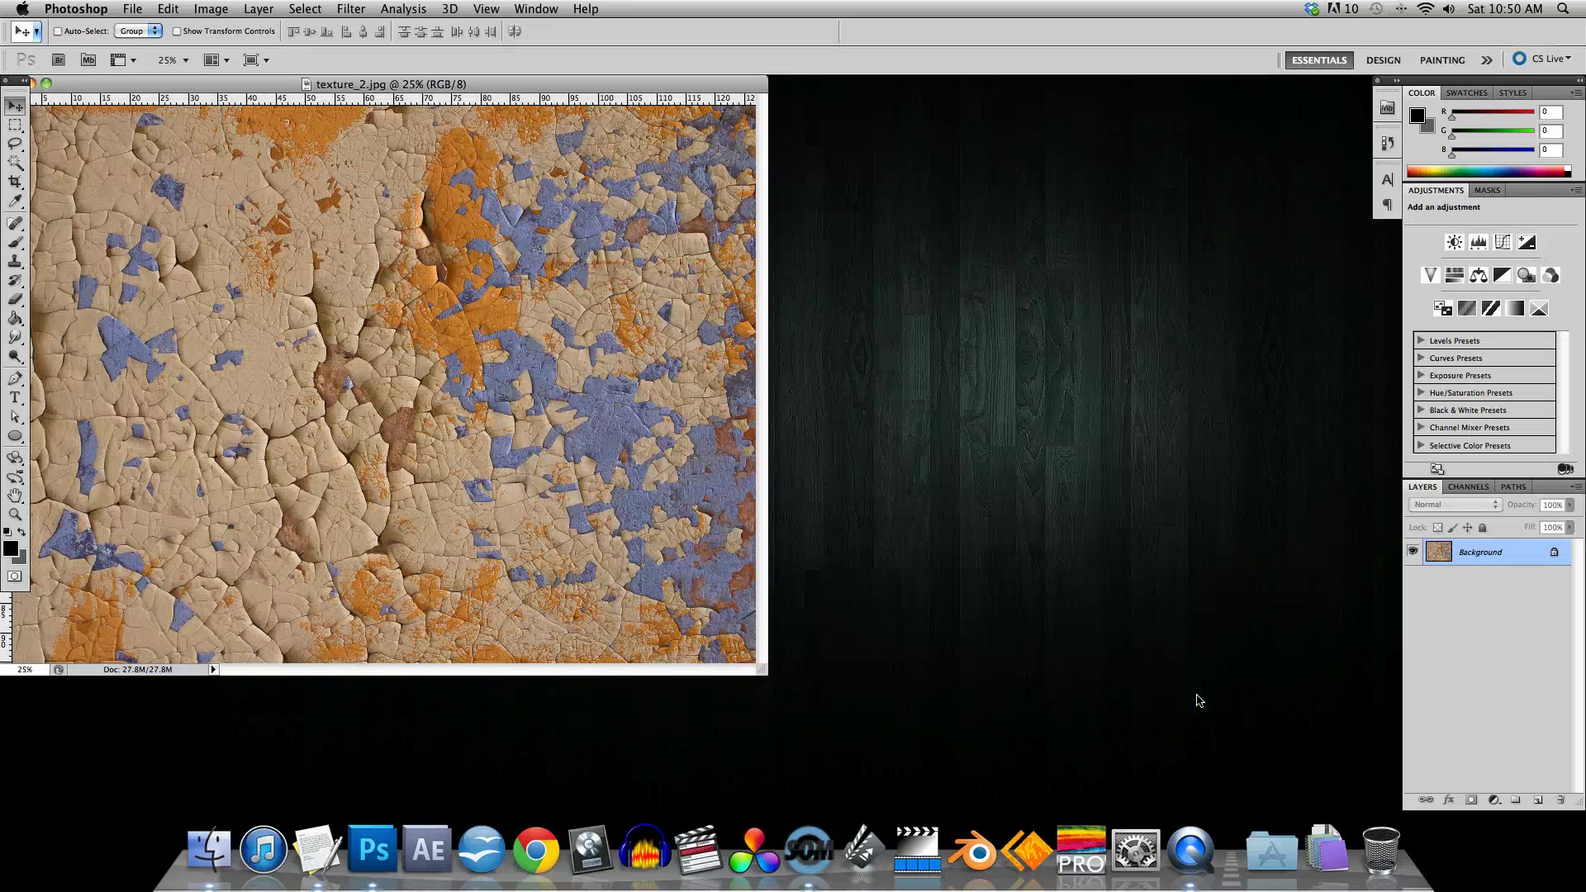
Step: Move the texture window clear of the tools and show the Masks panel
{"action": "left_click_drag", "start_coordinate": [381, 90], "coordinate": [413, 89]}
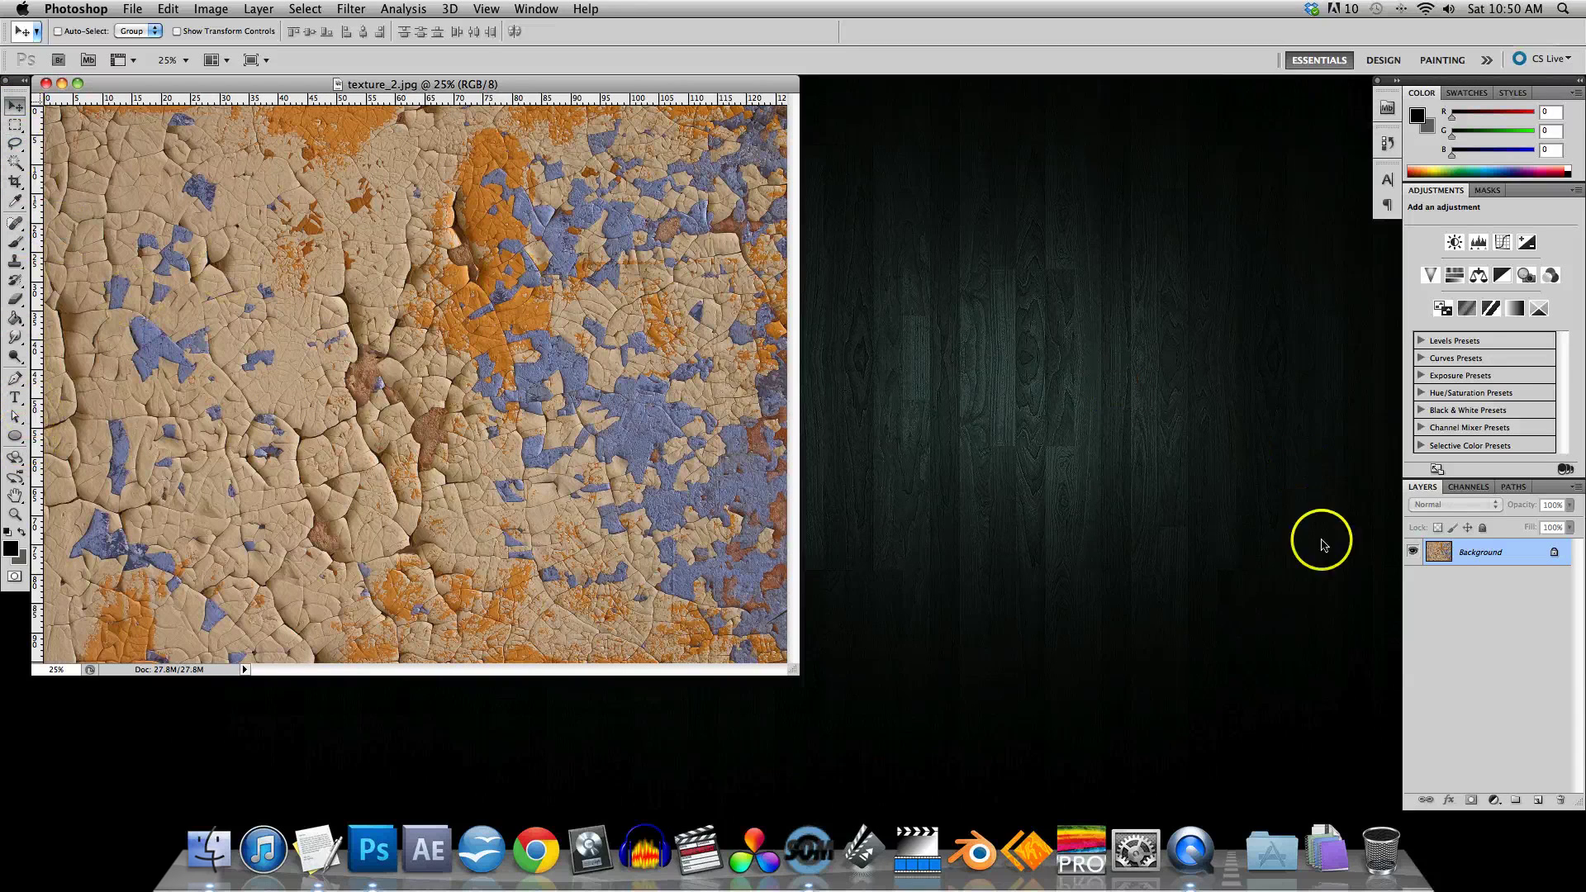
{"action": "left_click", "coordinate": [1419, 488]}
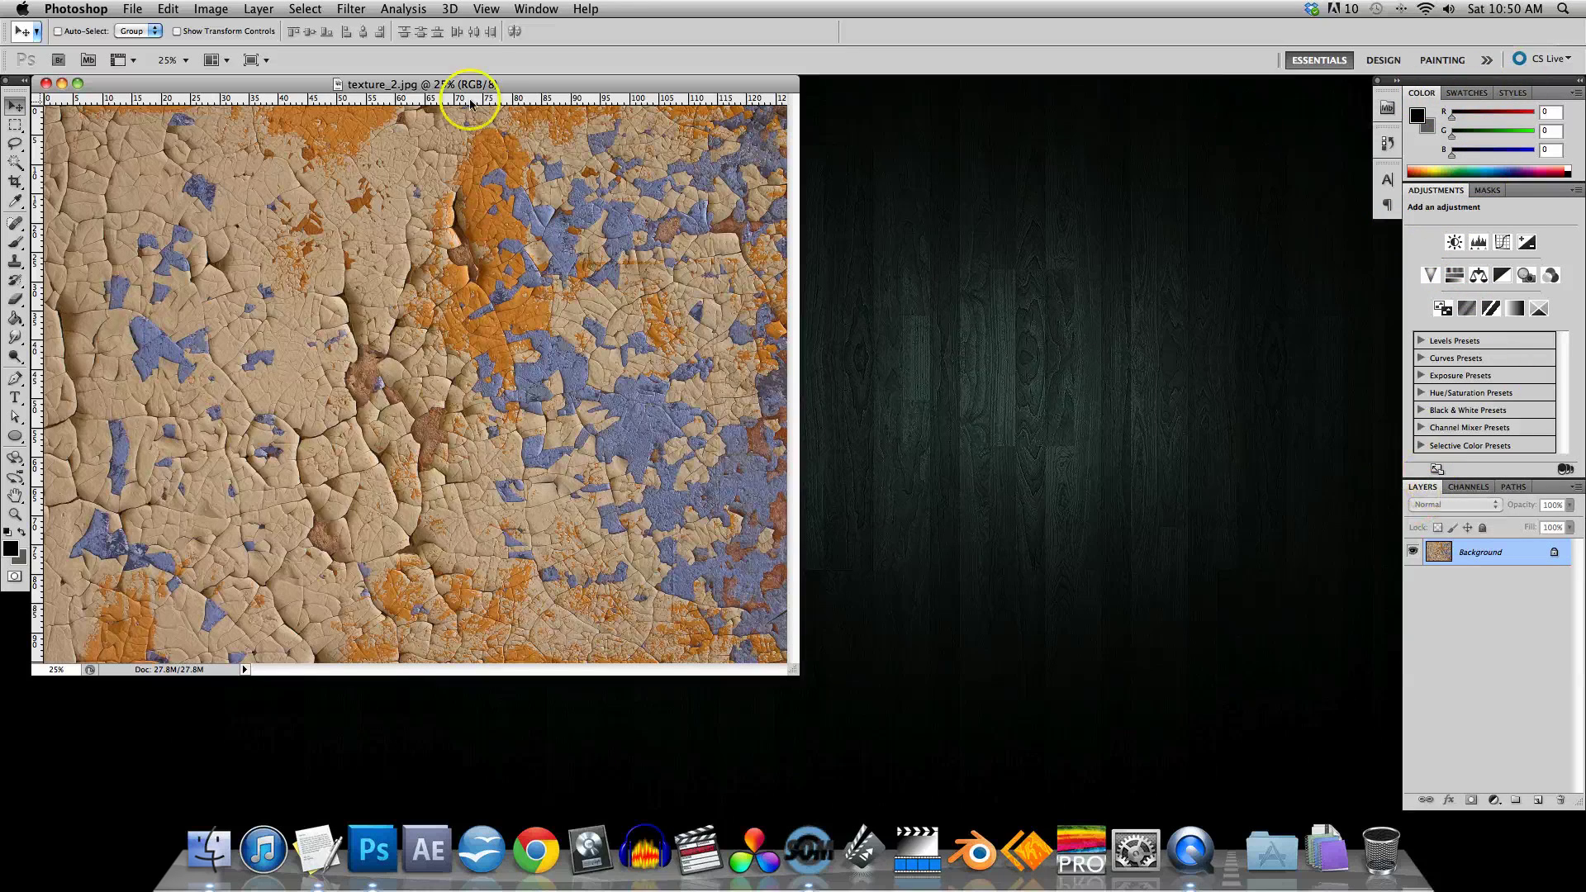
{"action": "left_click", "coordinate": [539, 10]}
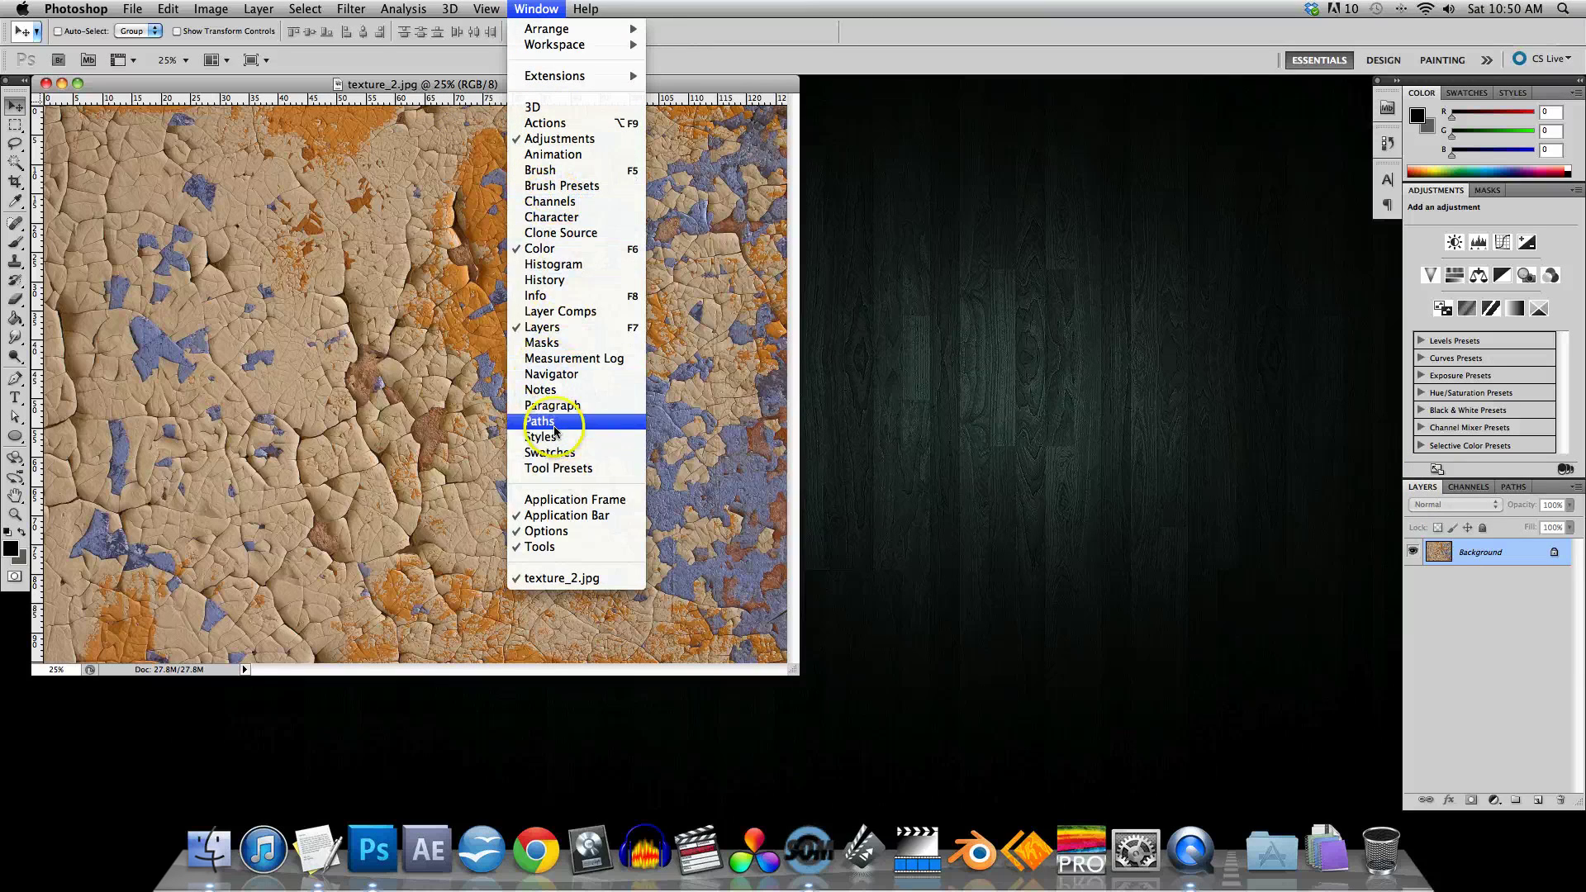
{"action": "left_click", "coordinate": [553, 350]}
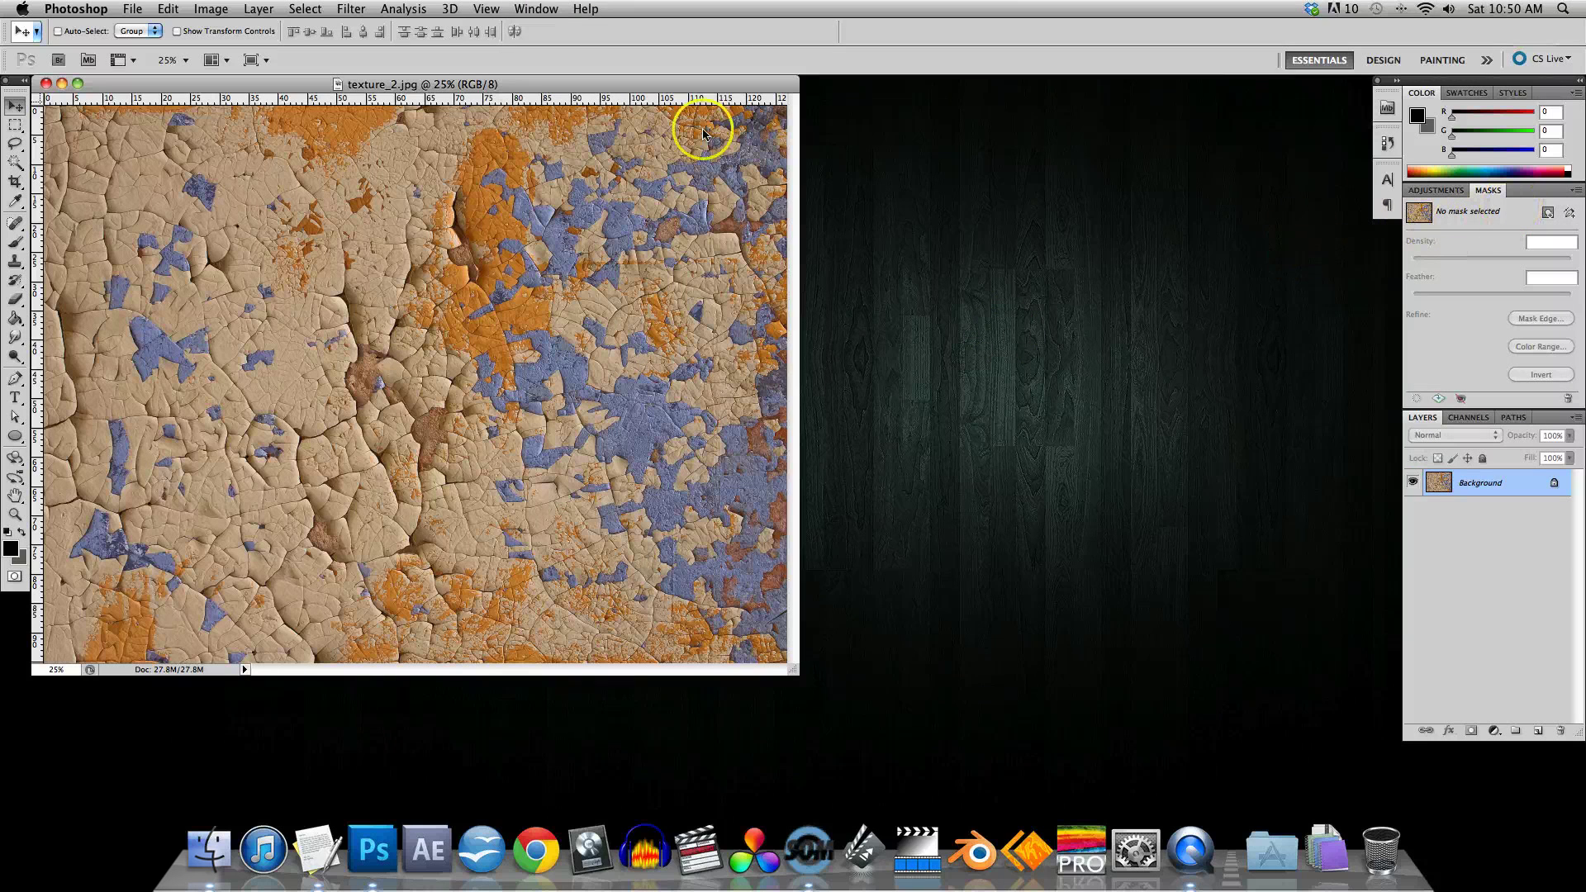
Step: Hide the docked side panels, then bring back the side panels with Layers
{"action": "left_click", "coordinate": [485, 9]}
{"action": "mouse_move", "coordinate": [536, 8]}
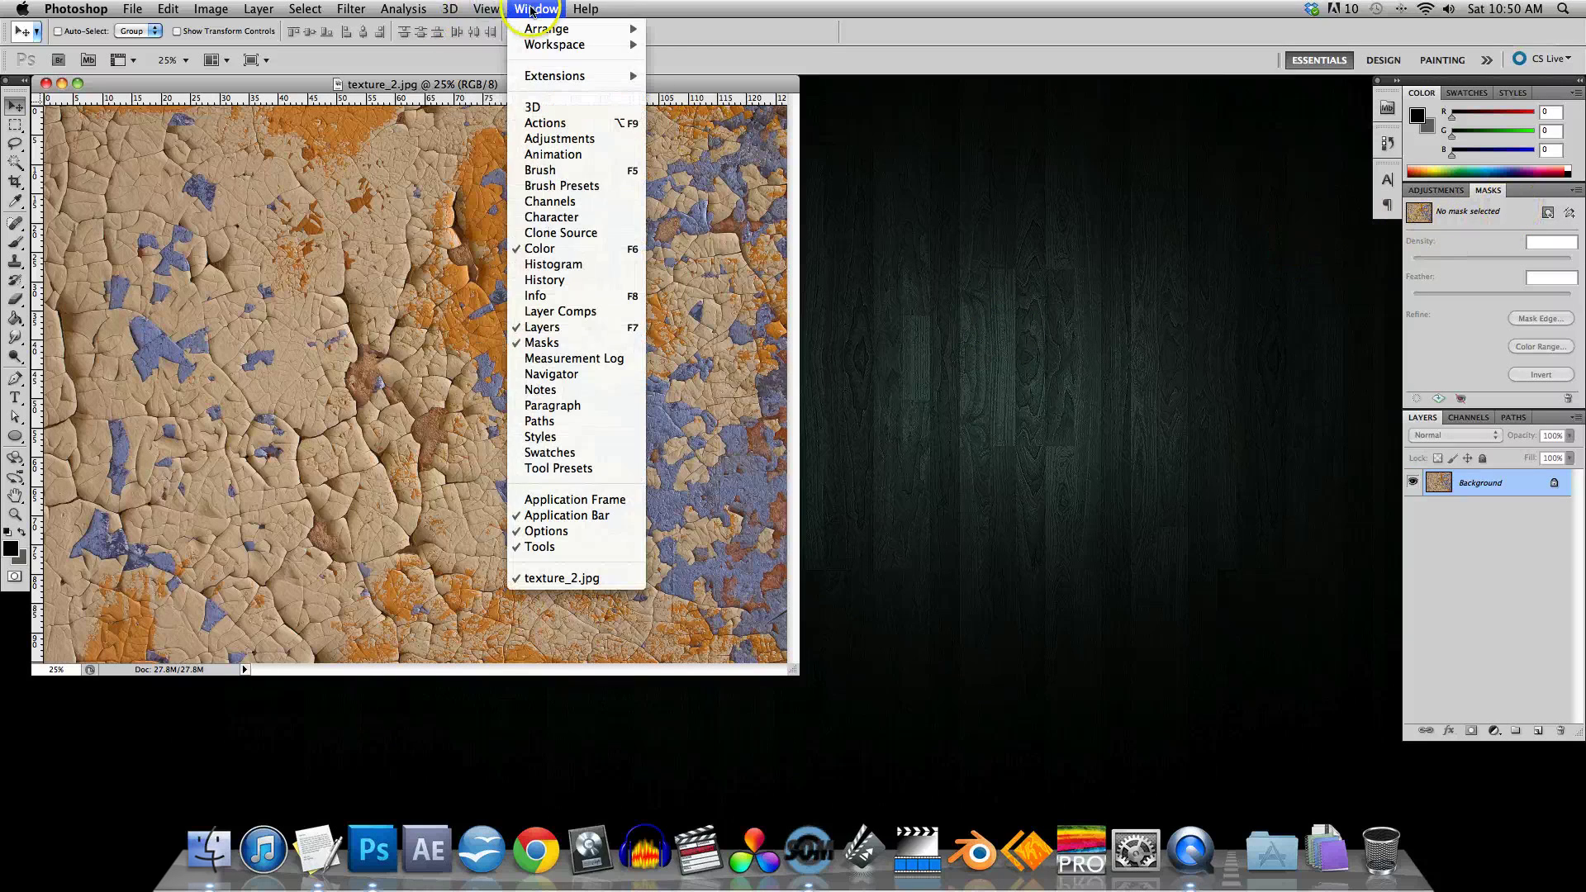
{"action": "left_click", "coordinate": [576, 346]}
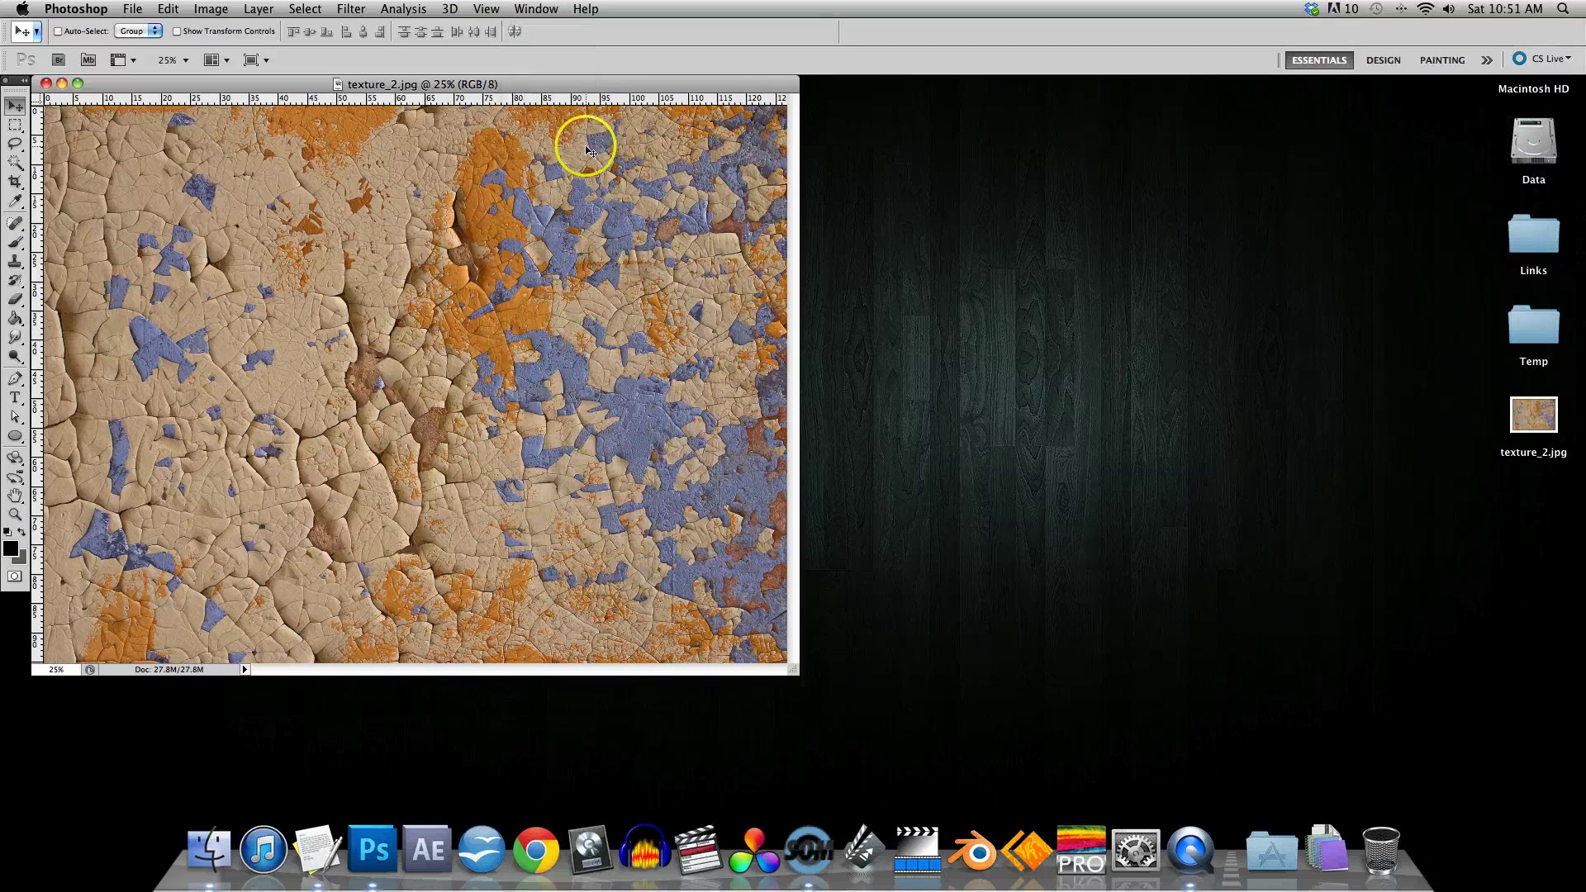
{"action": "left_click", "coordinate": [536, 9]}
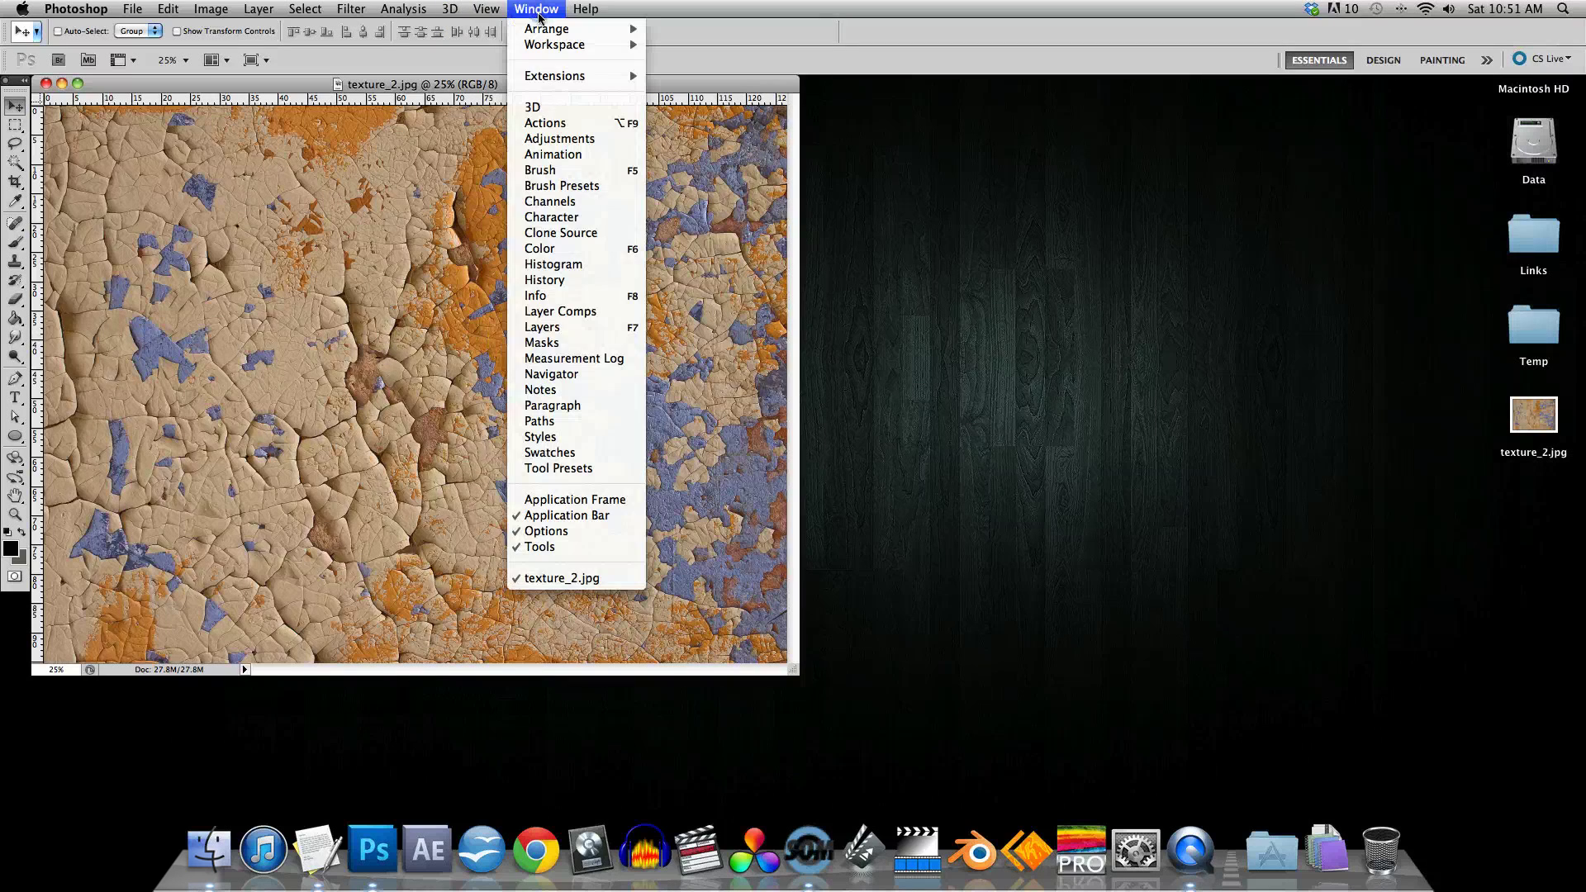
{"action": "left_click", "coordinate": [547, 331]}
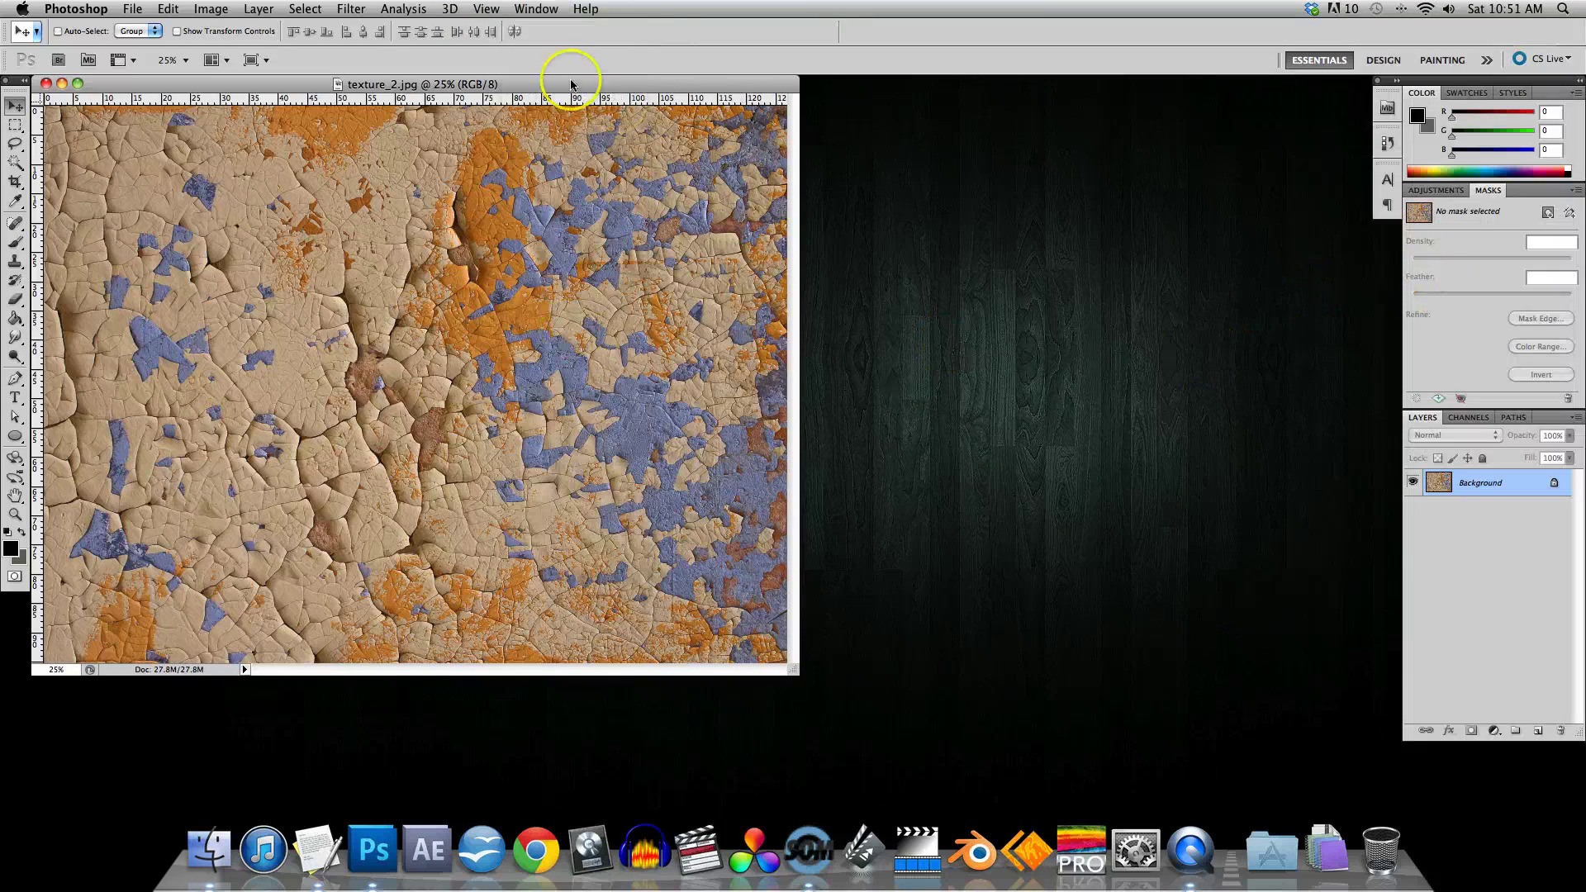
{"action": "left_click", "coordinate": [536, 9]}
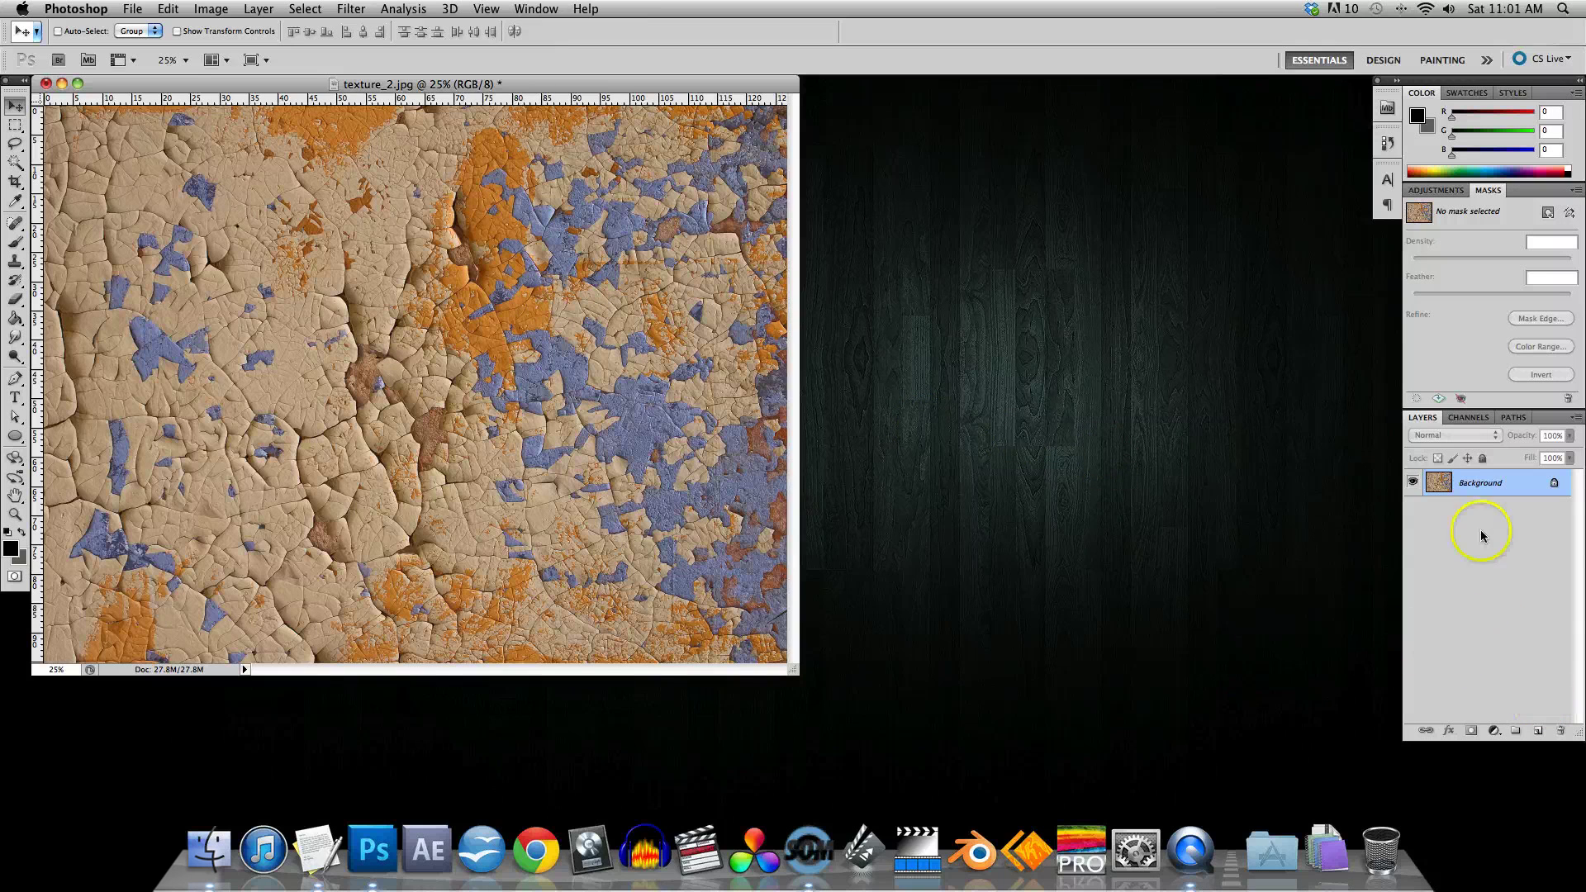
Step: Delete the empty Layer 1 and start a 600 pt Strenuous text layer on the texture's left side
{"action": "left_click", "coordinate": [1539, 732]}
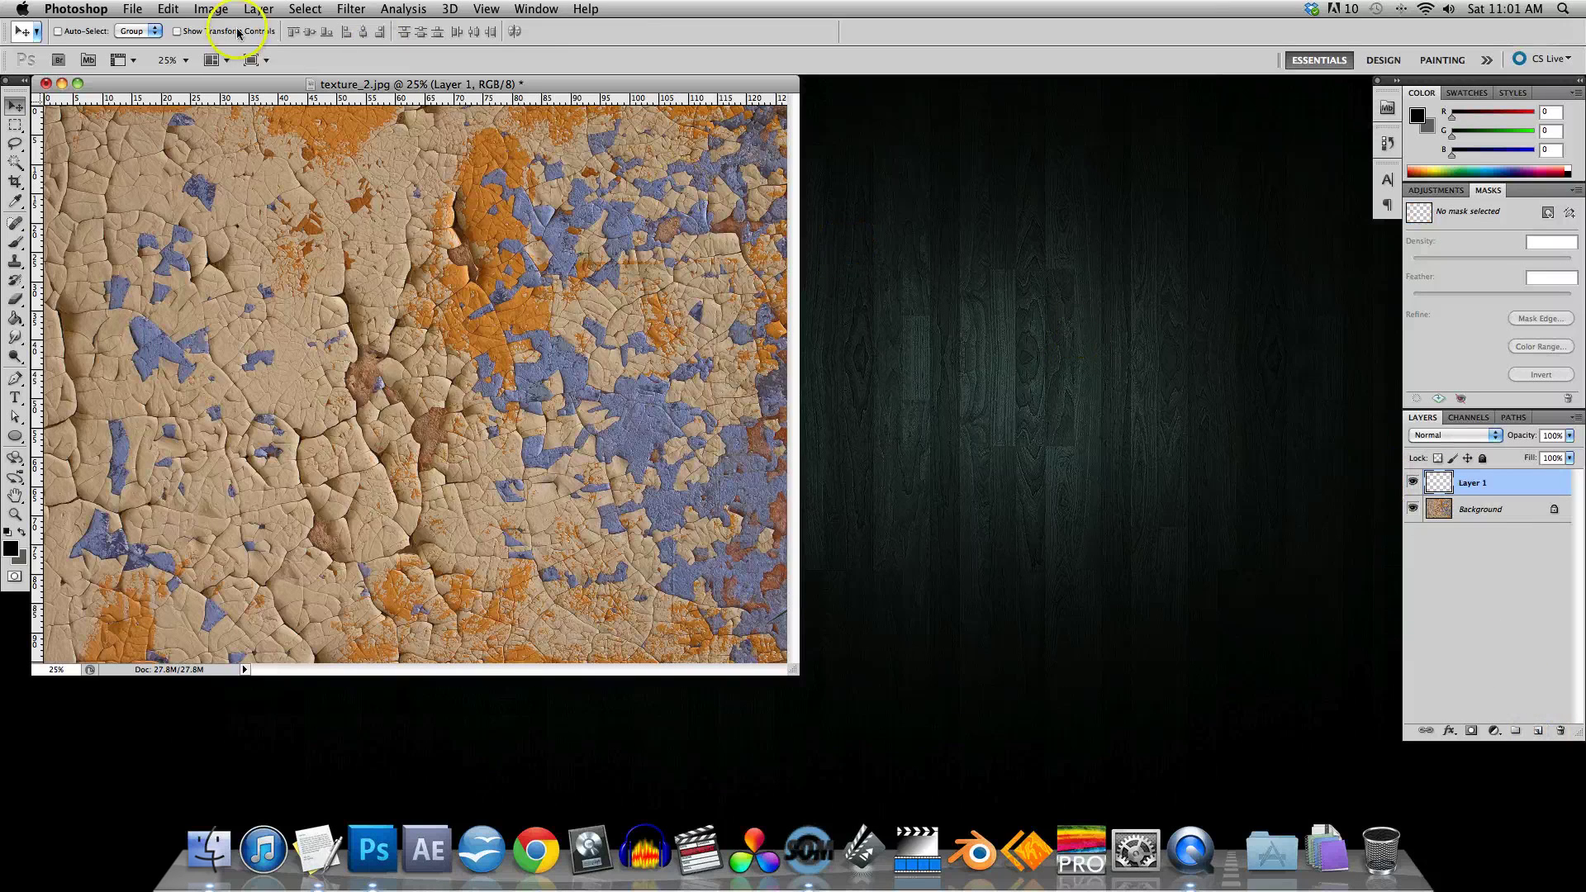
{"action": "left_click", "coordinate": [263, 9]}
{"action": "mouse_move", "coordinate": [273, 29]}
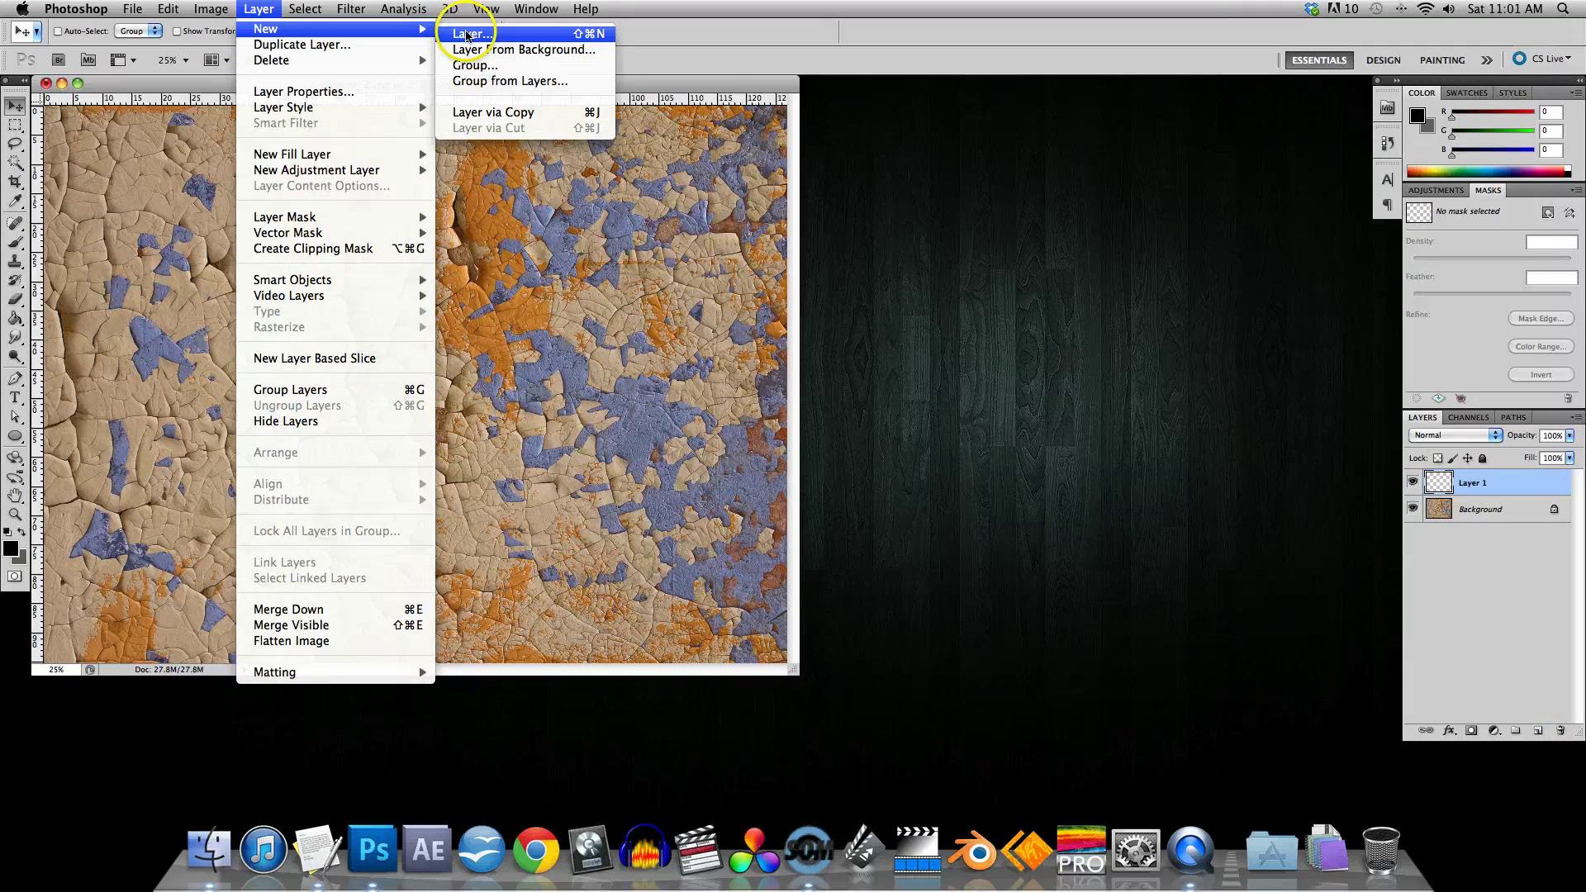
{"action": "left_click", "coordinate": [492, 190]}
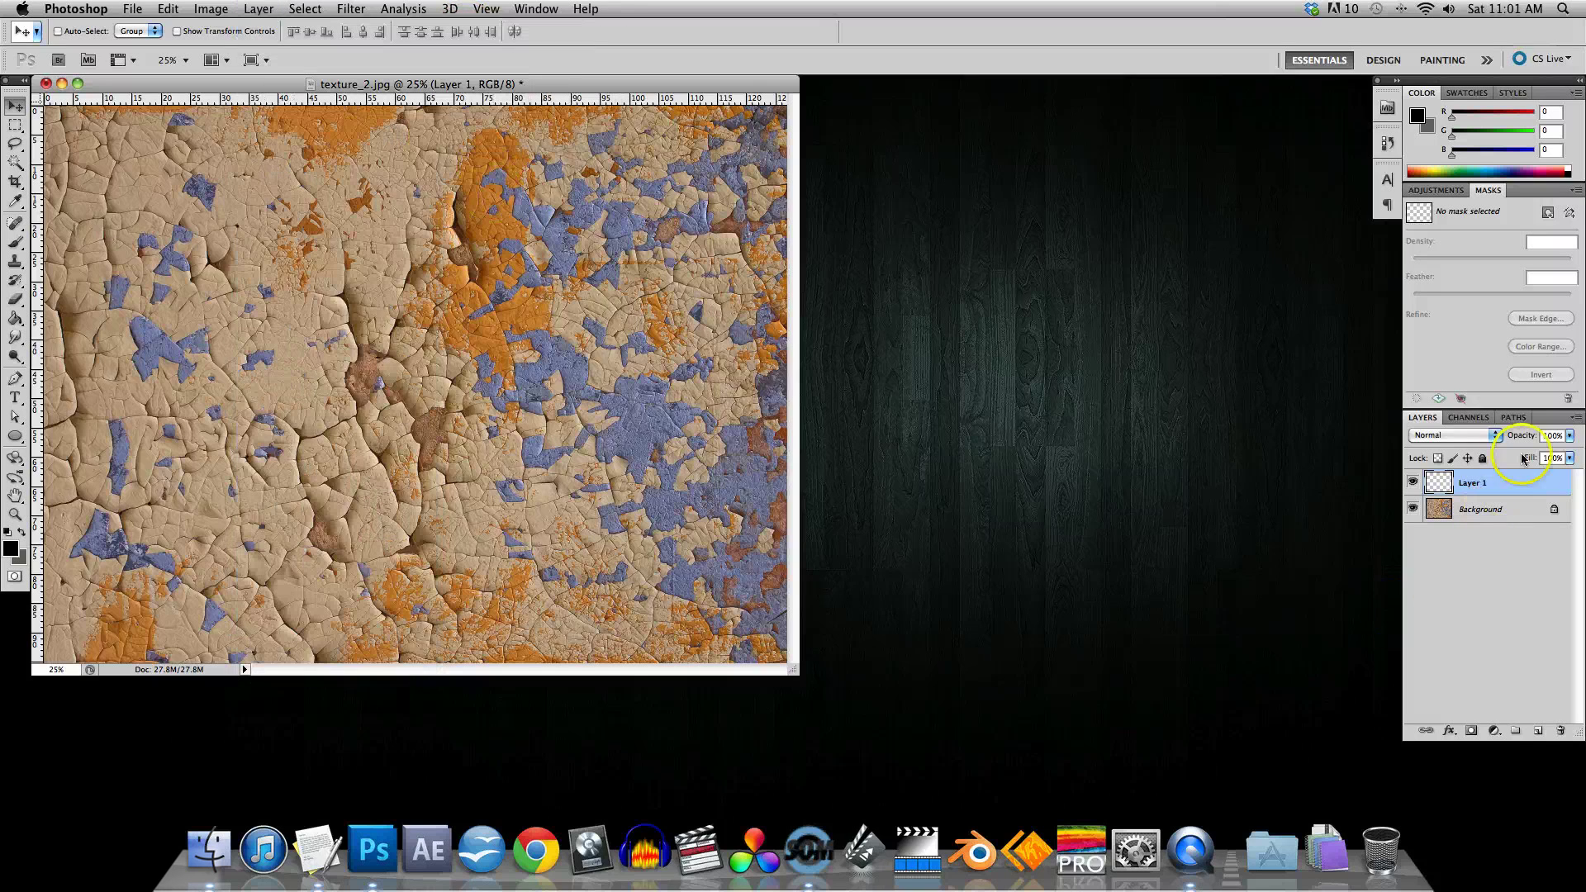
{"action": "left_click", "coordinate": [1561, 730]}
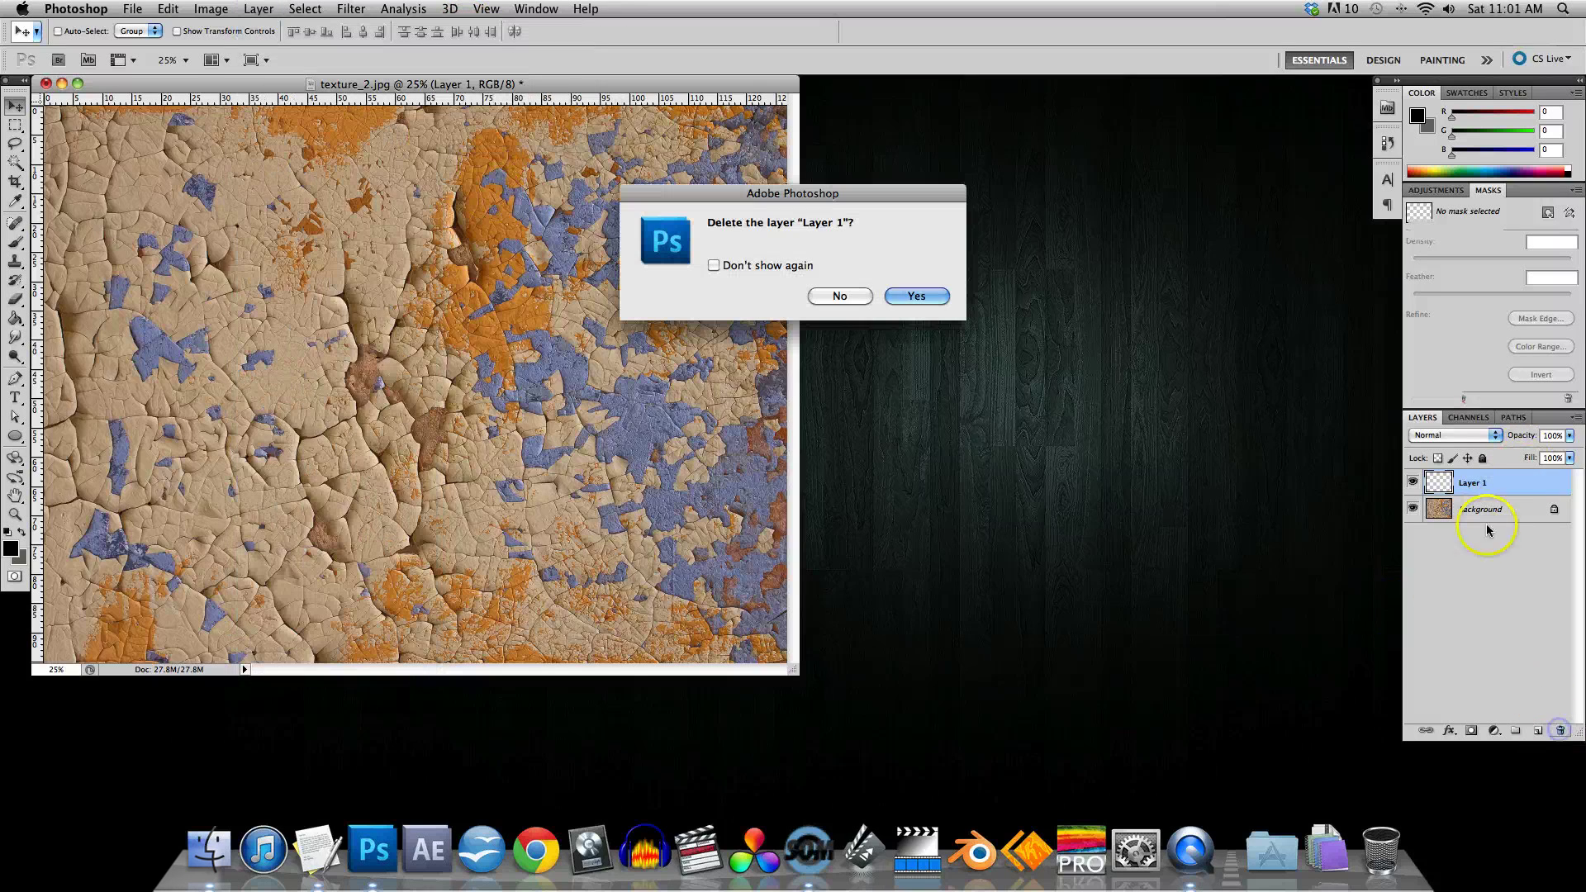
{"action": "left_click", "coordinate": [916, 297]}
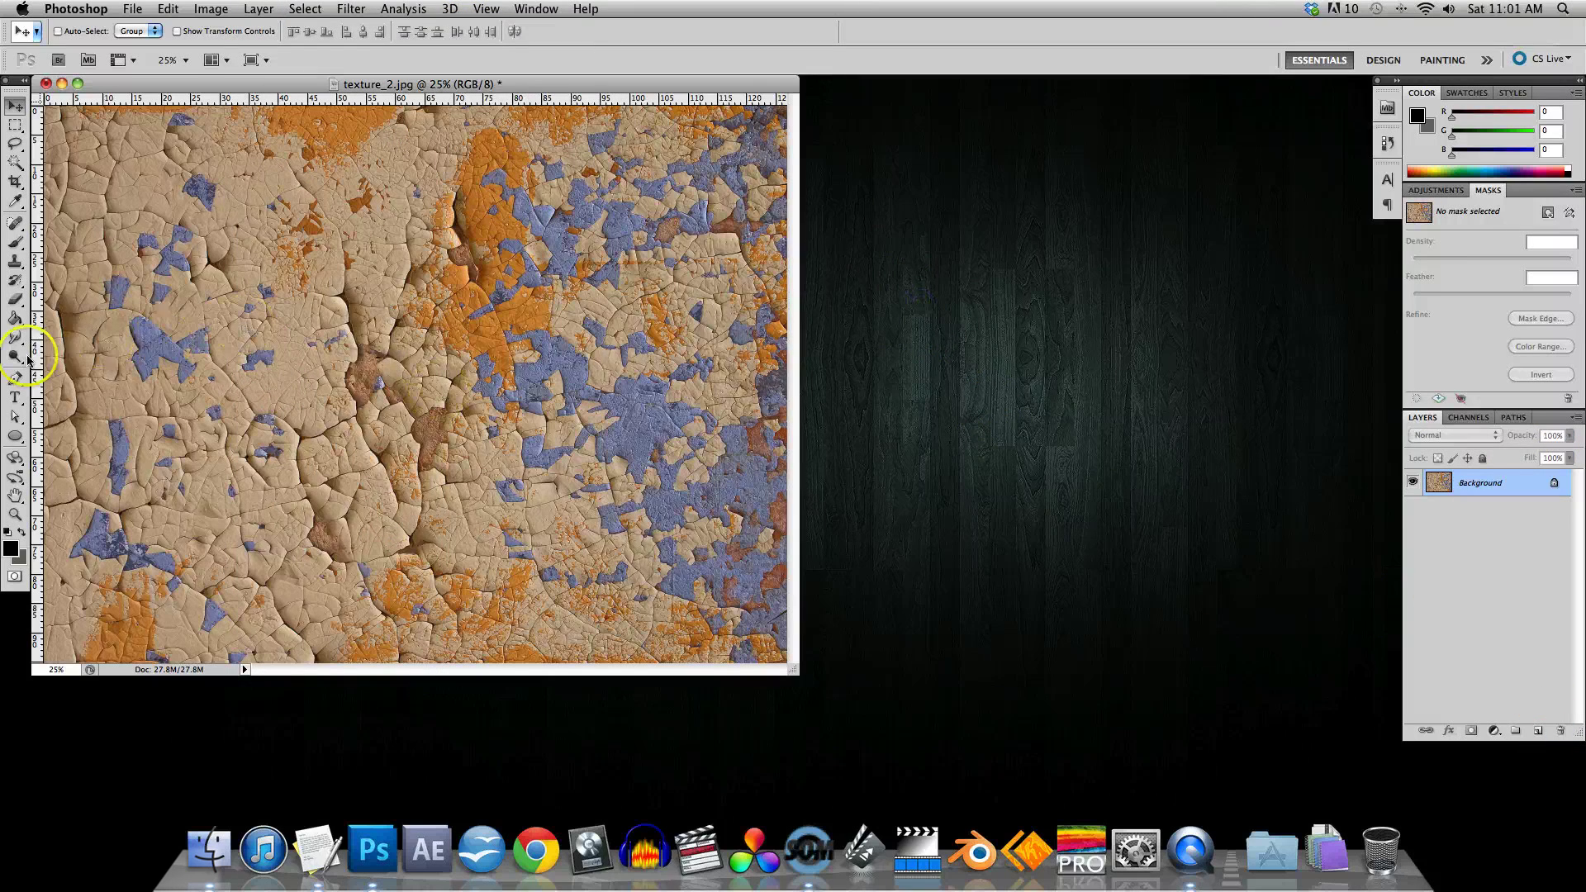
{"action": "left_click", "coordinate": [14, 400]}
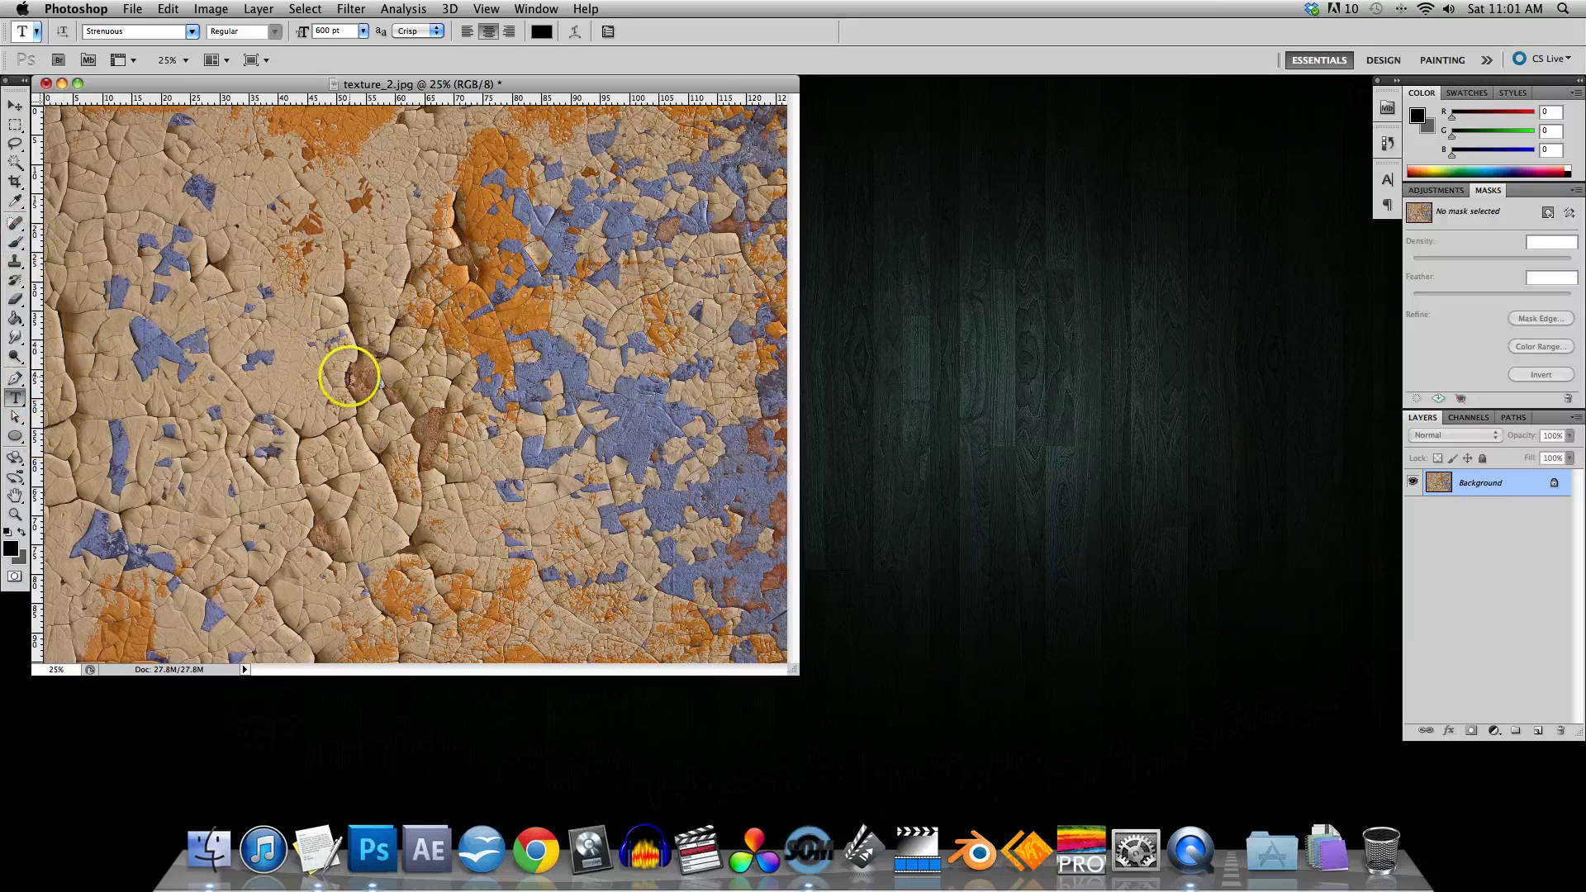
{"action": "left_click", "coordinate": [339, 366]}
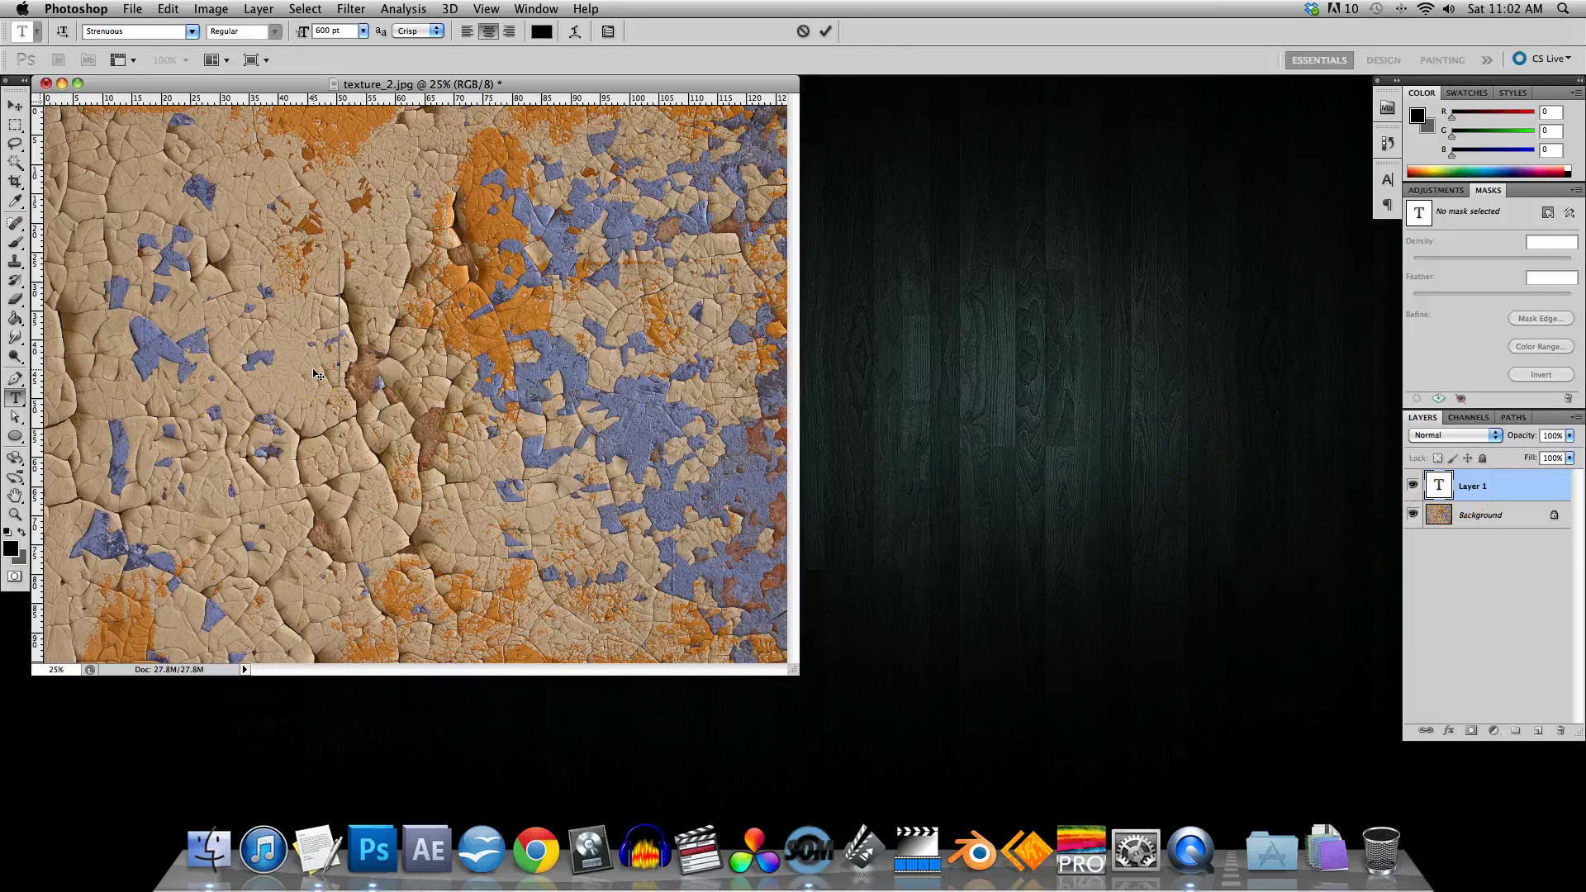
Step: Type SUBSCRIBE in black, commit it, and shift it right and slightly down into place
{"action": "type", "text": "SUBS"}
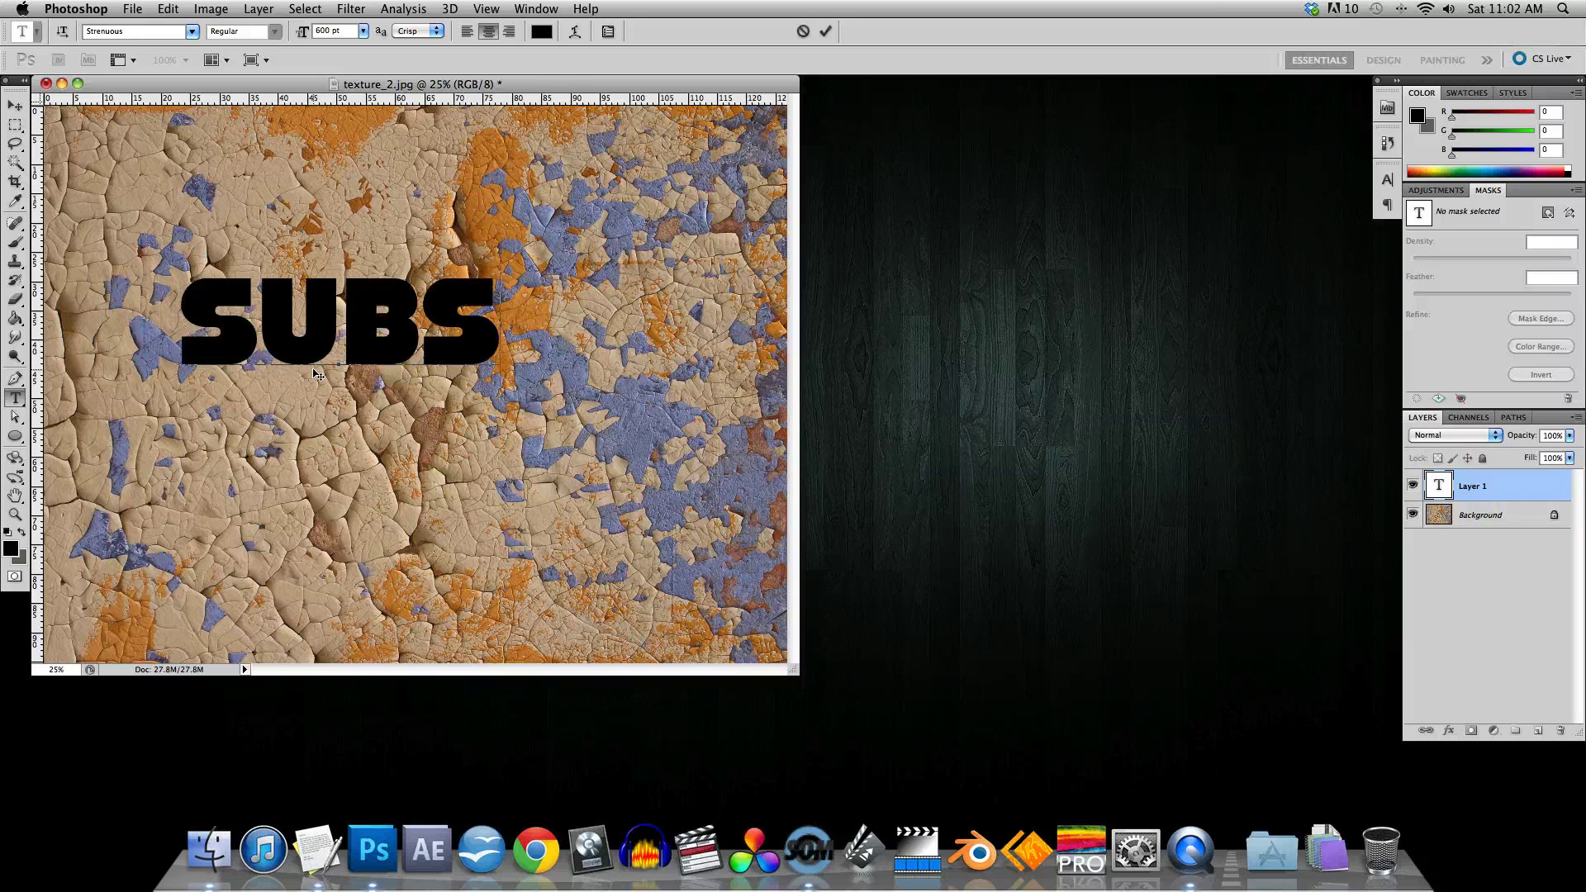
{"action": "type", "text": "CRIBE"}
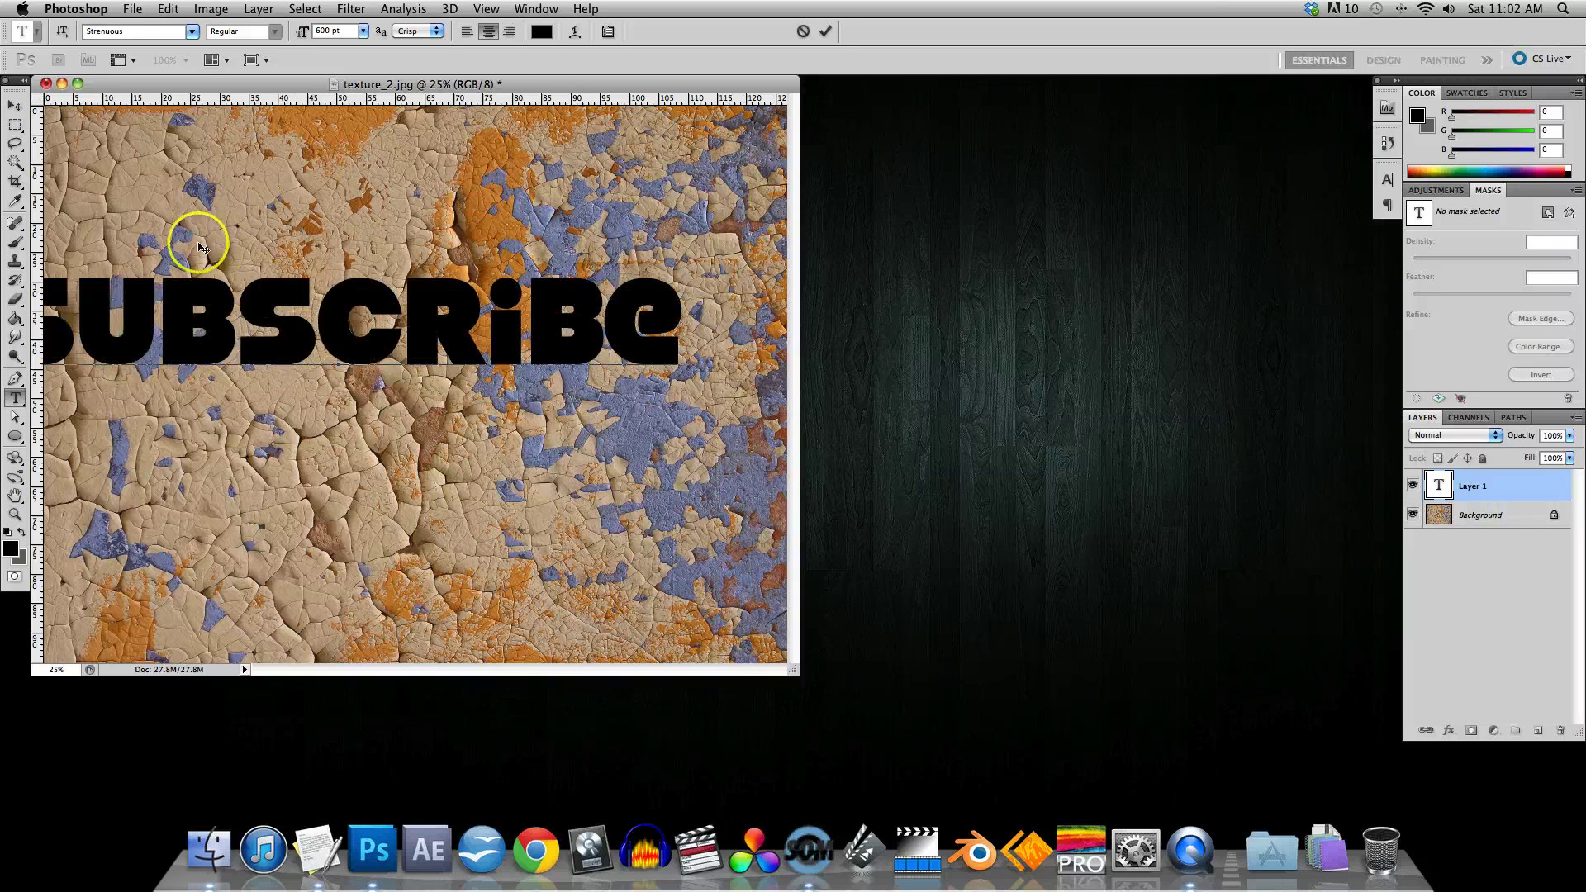
{"action": "left_click", "coordinate": [15, 107]}
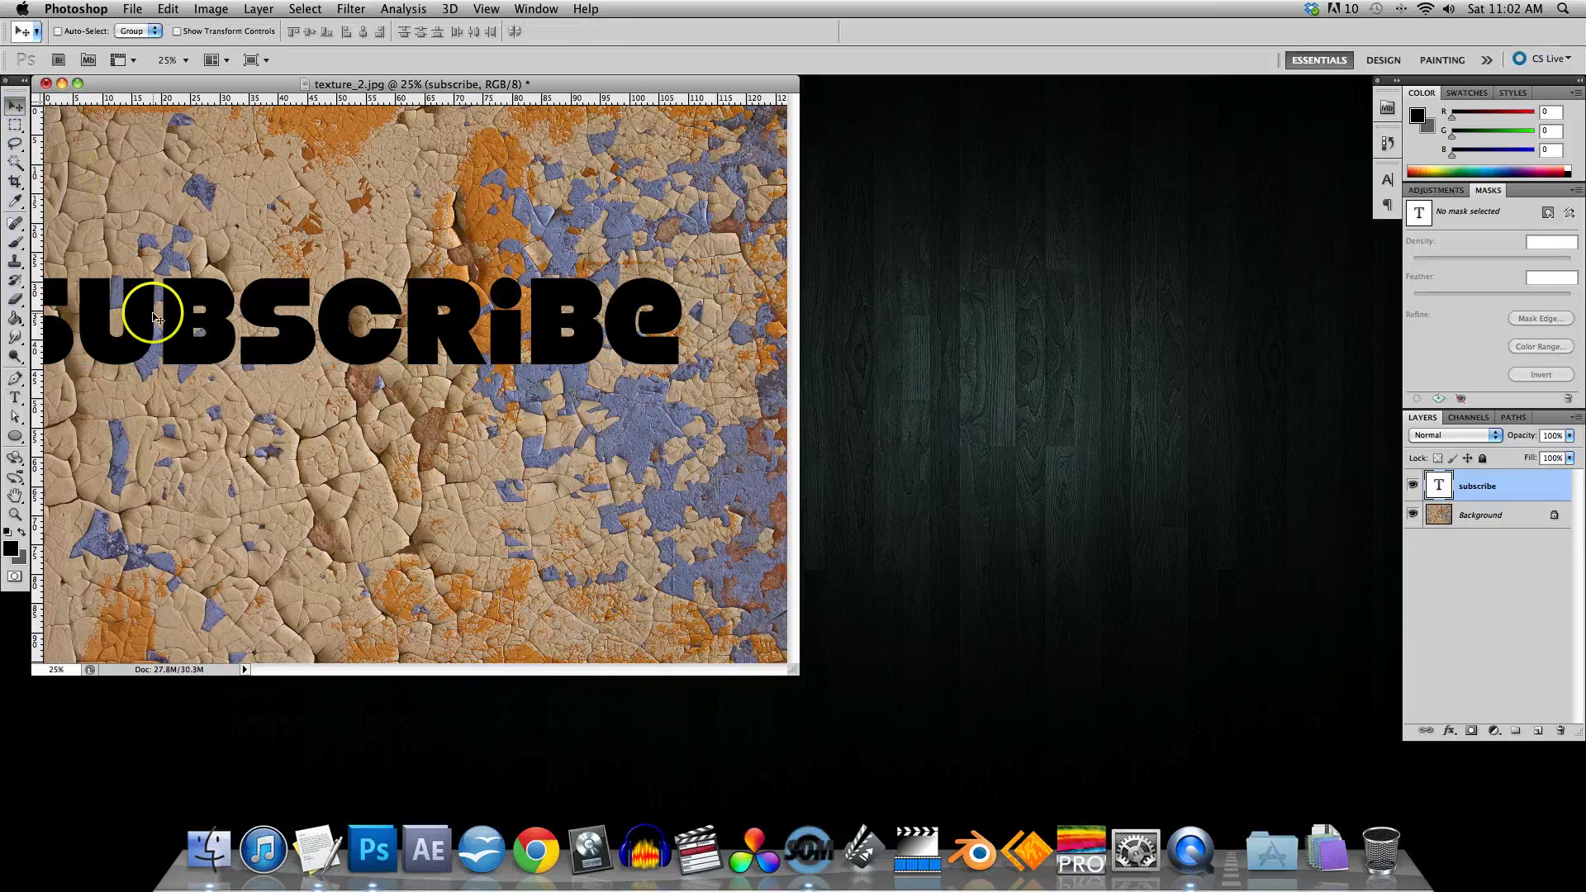
{"action": "left_click_drag", "start_coordinate": [175, 321], "coordinate": [235, 307]}
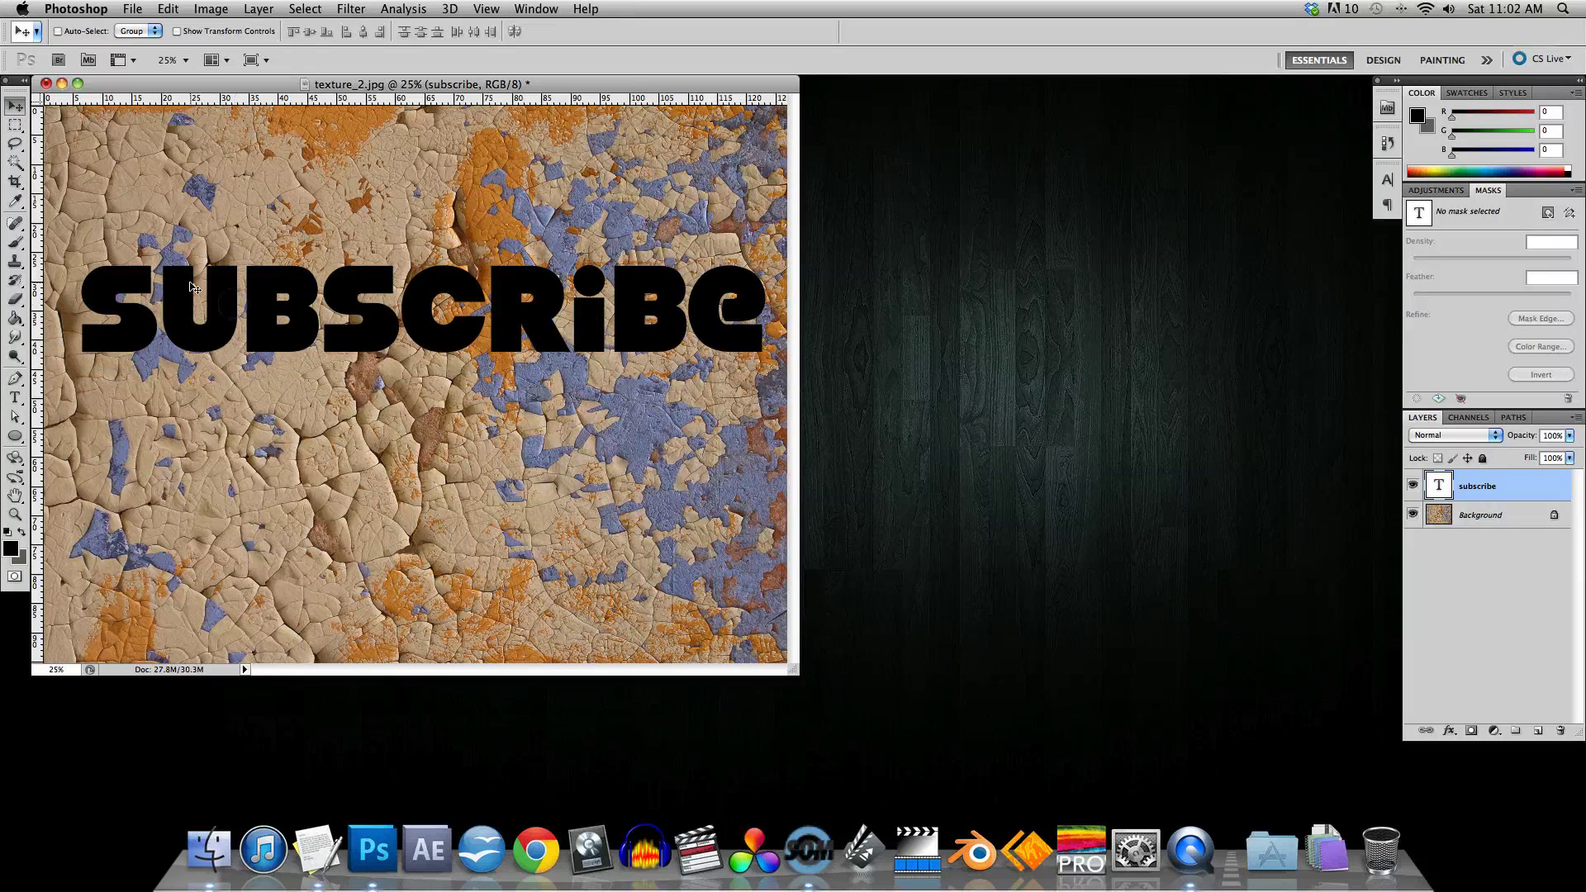
{"action": "left_click", "coordinate": [170, 10]}
Step: Bring up the Image menu to reach the Canvas Size command
{"action": "mouse_move", "coordinate": [209, 10]}
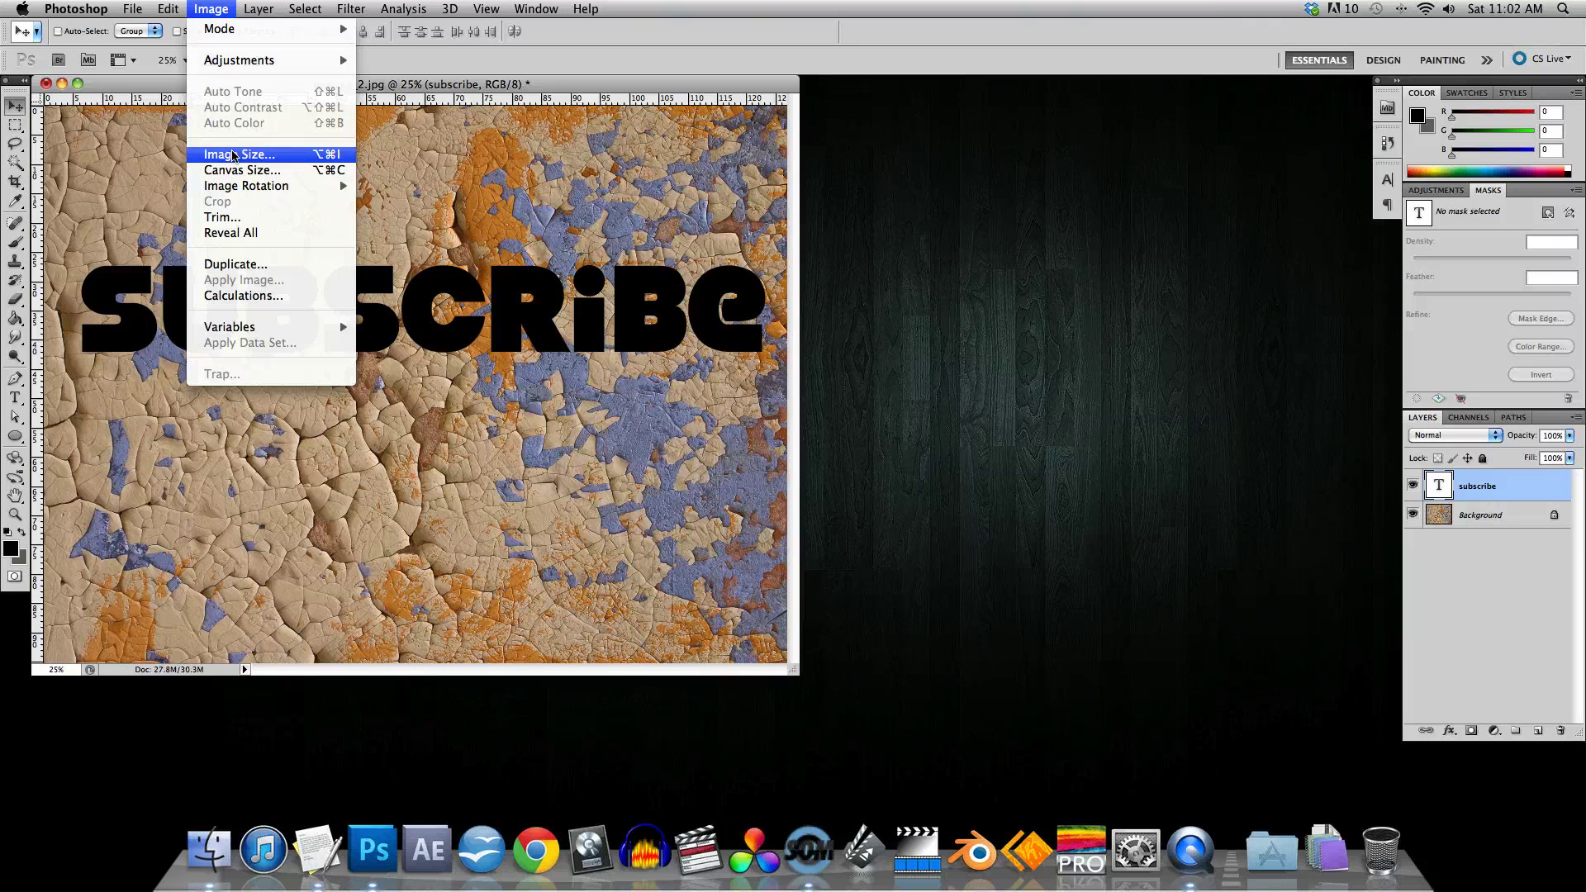
{"action": "left_click", "coordinate": [755, 300]}
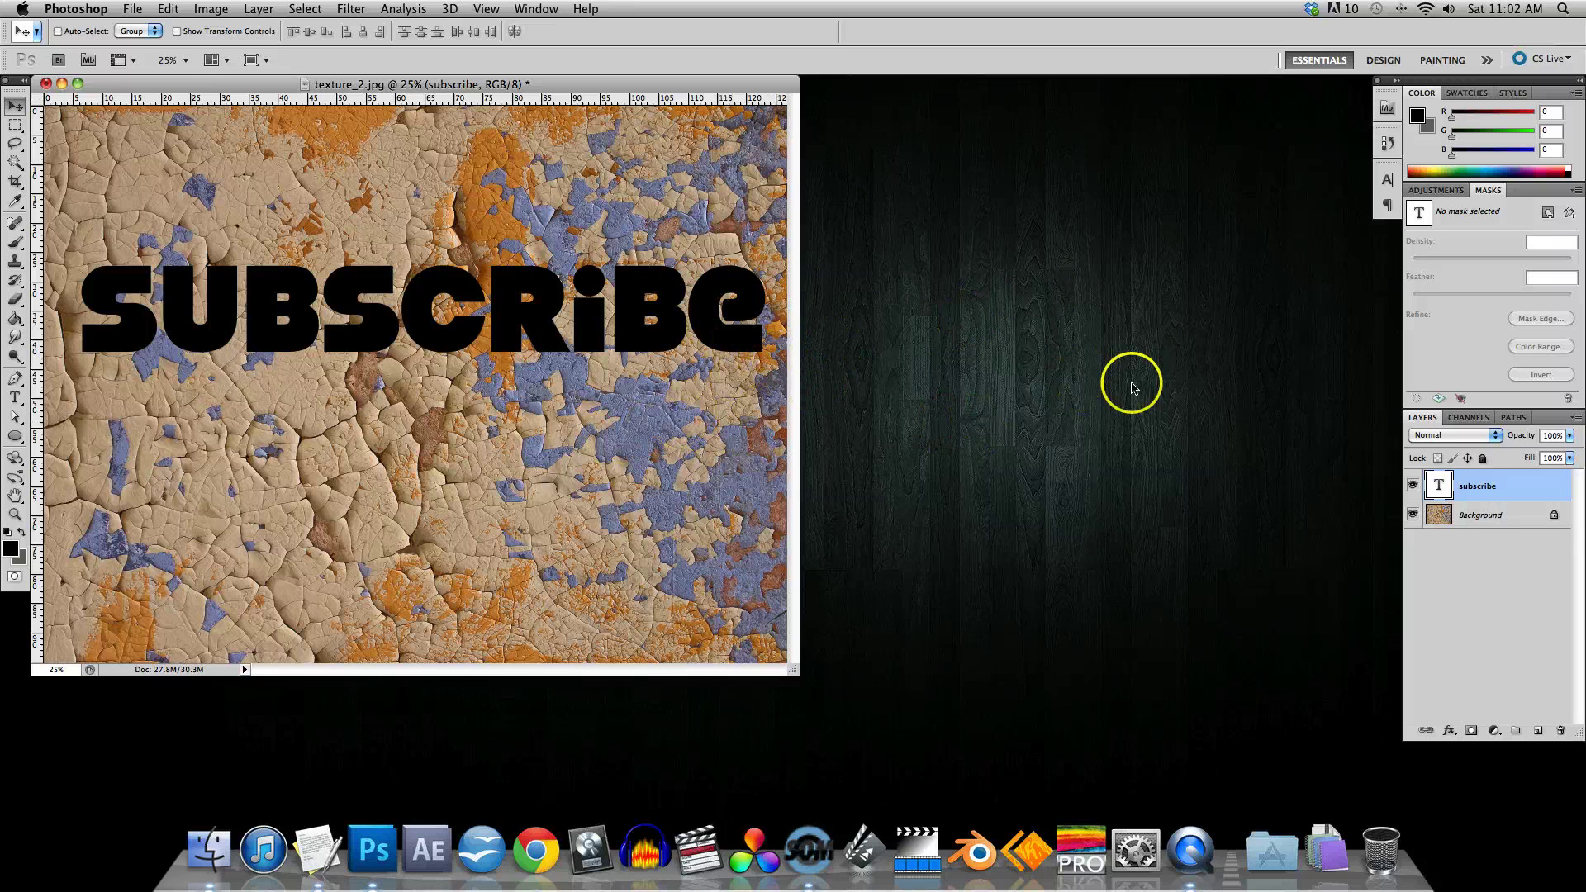
{"action": "left_click", "coordinate": [200, 10]}
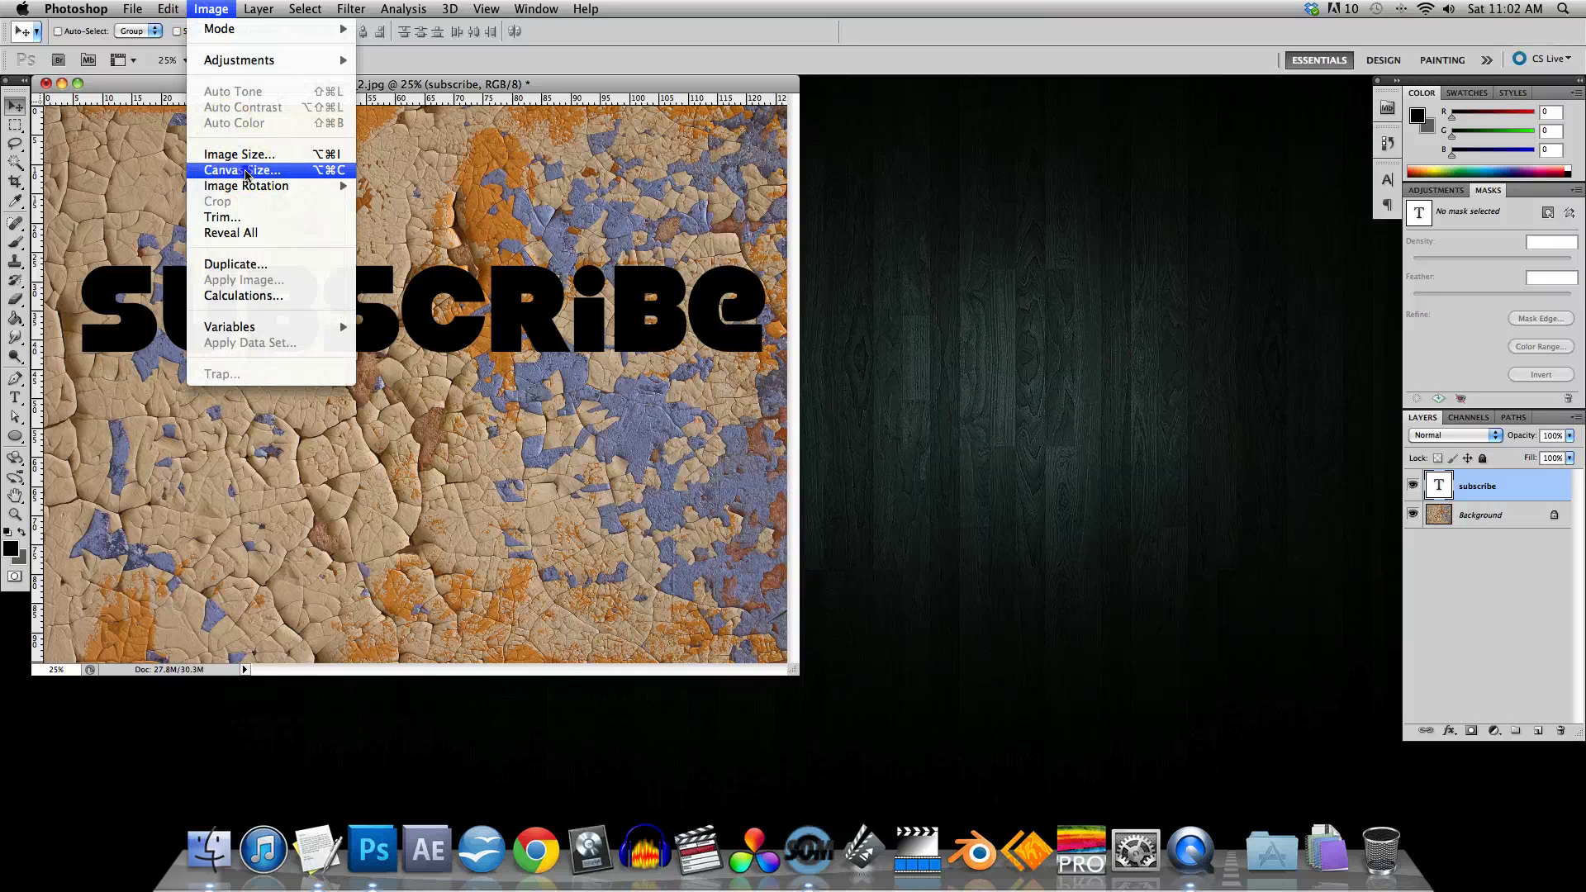
Step: Widen the canvas to 200 percent width centred, then undo the resize
{"action": "left_click", "coordinate": [245, 171]}
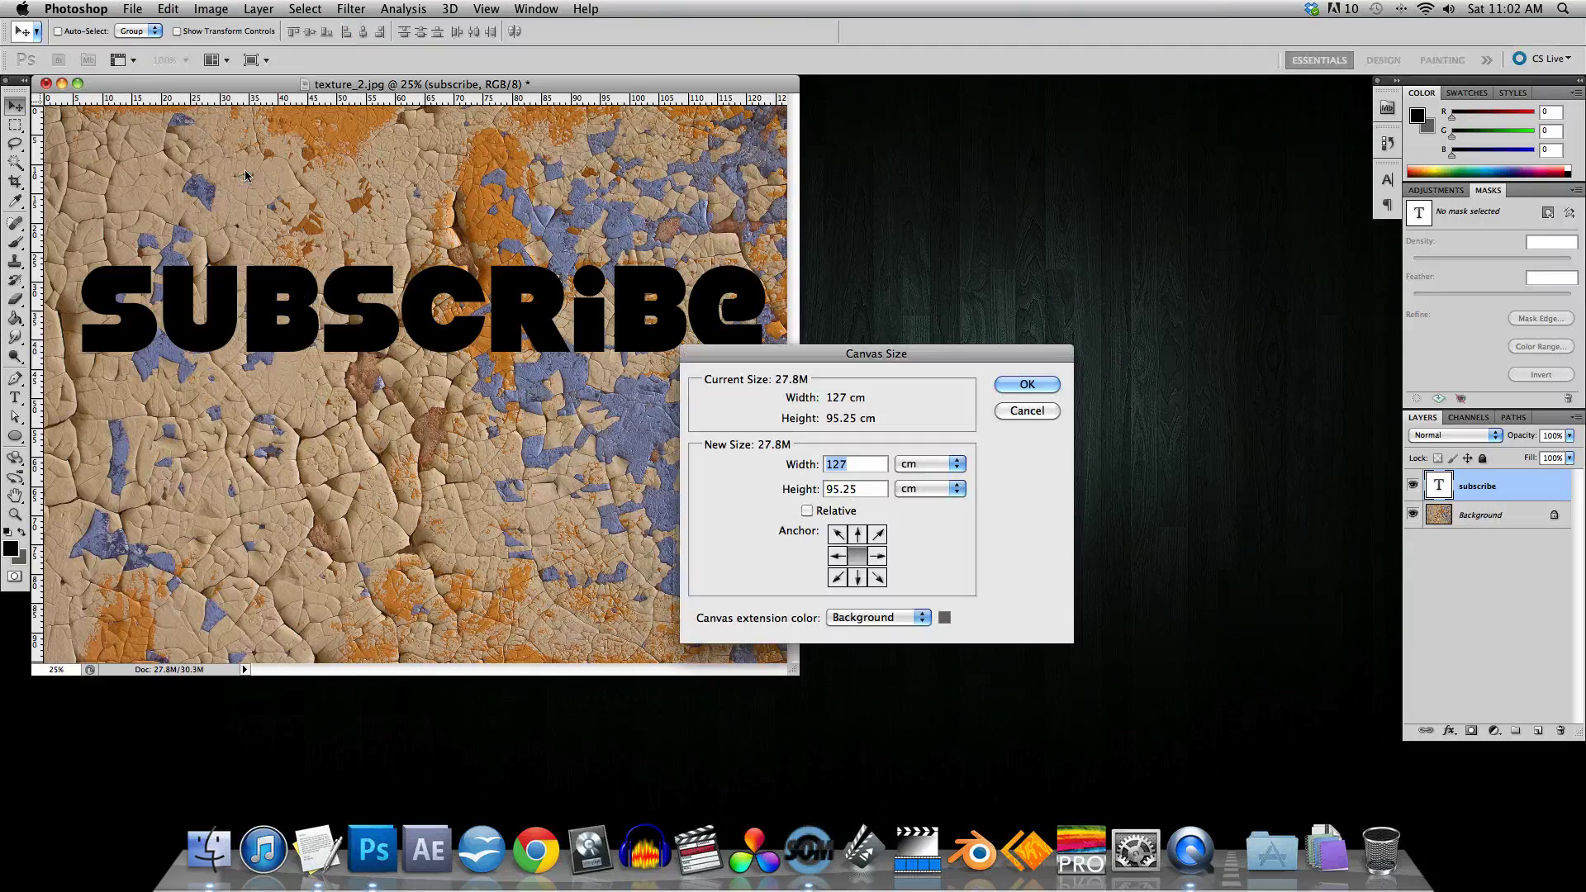
{"action": "left_click", "coordinate": [923, 464]}
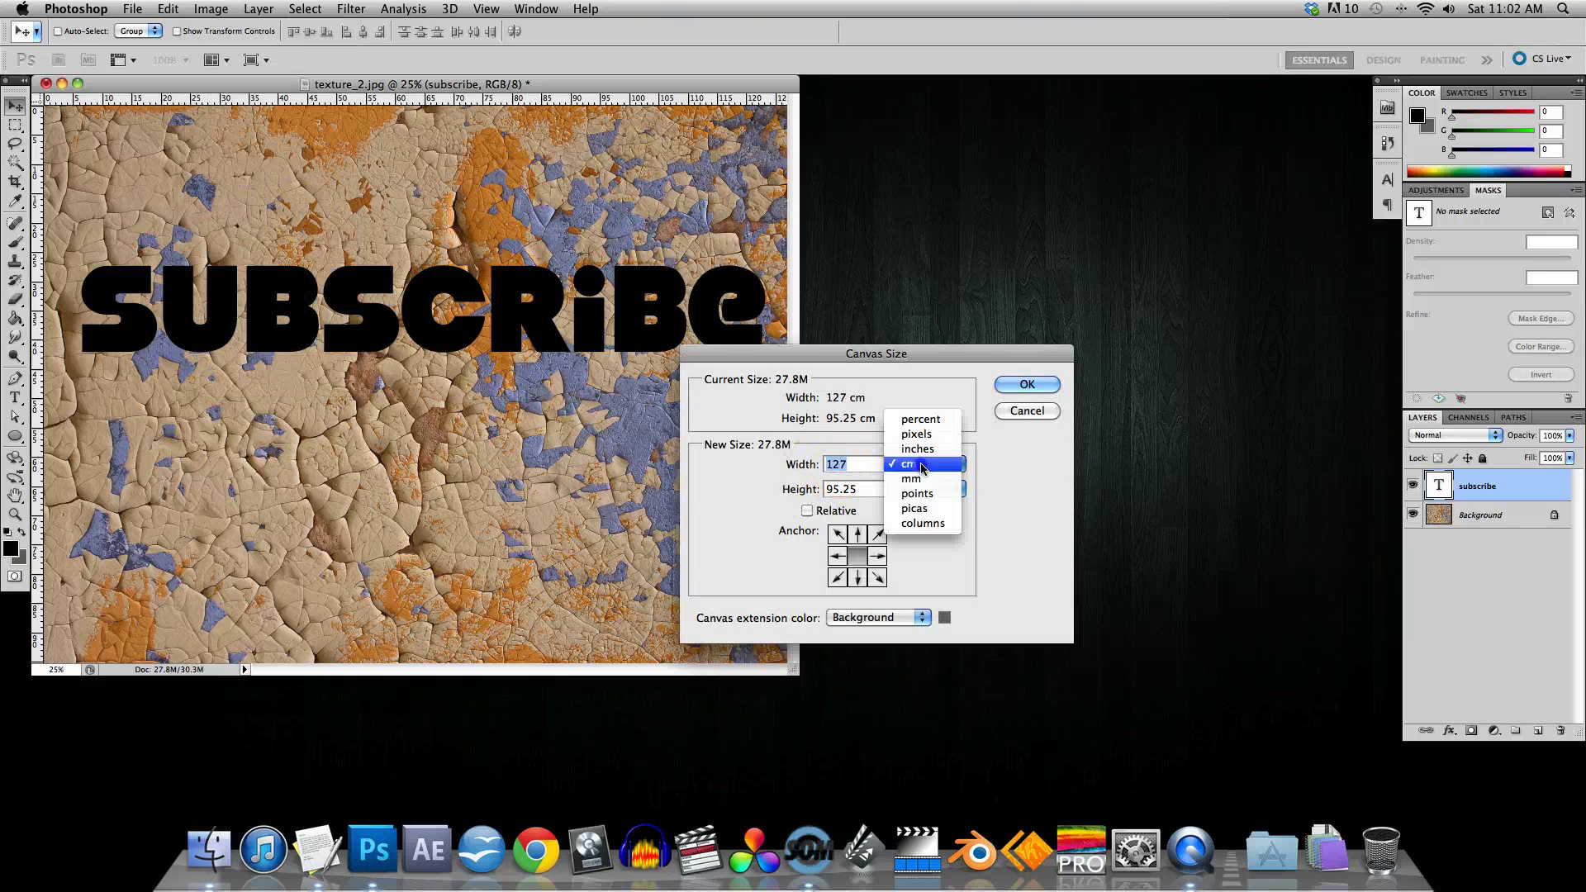
{"action": "left_click", "coordinate": [925, 436]}
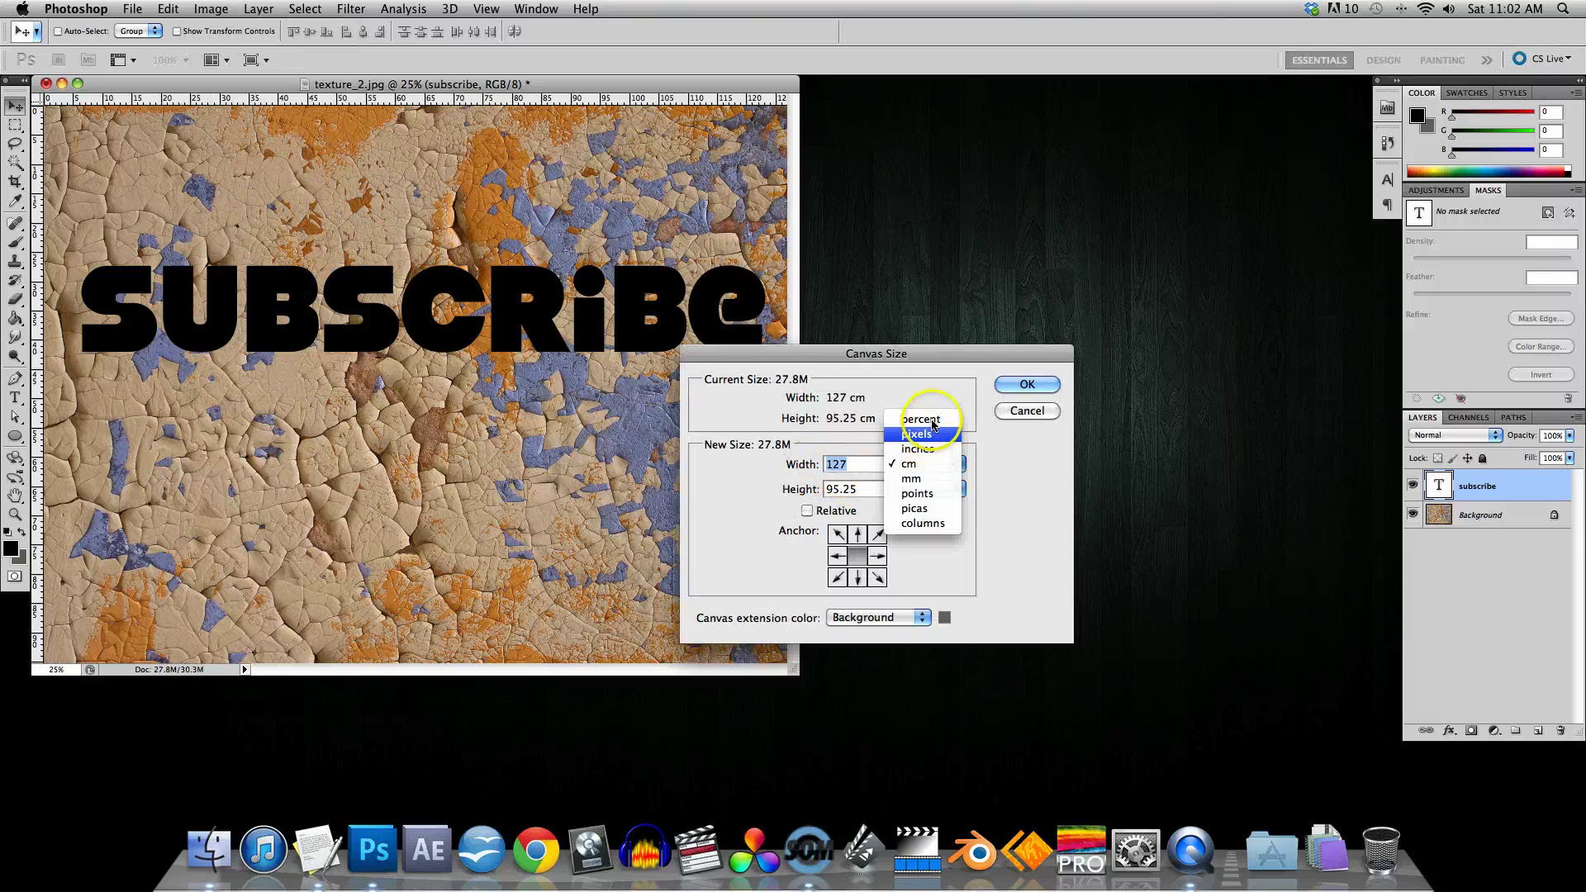
{"action": "left_click", "coordinate": [919, 419]}
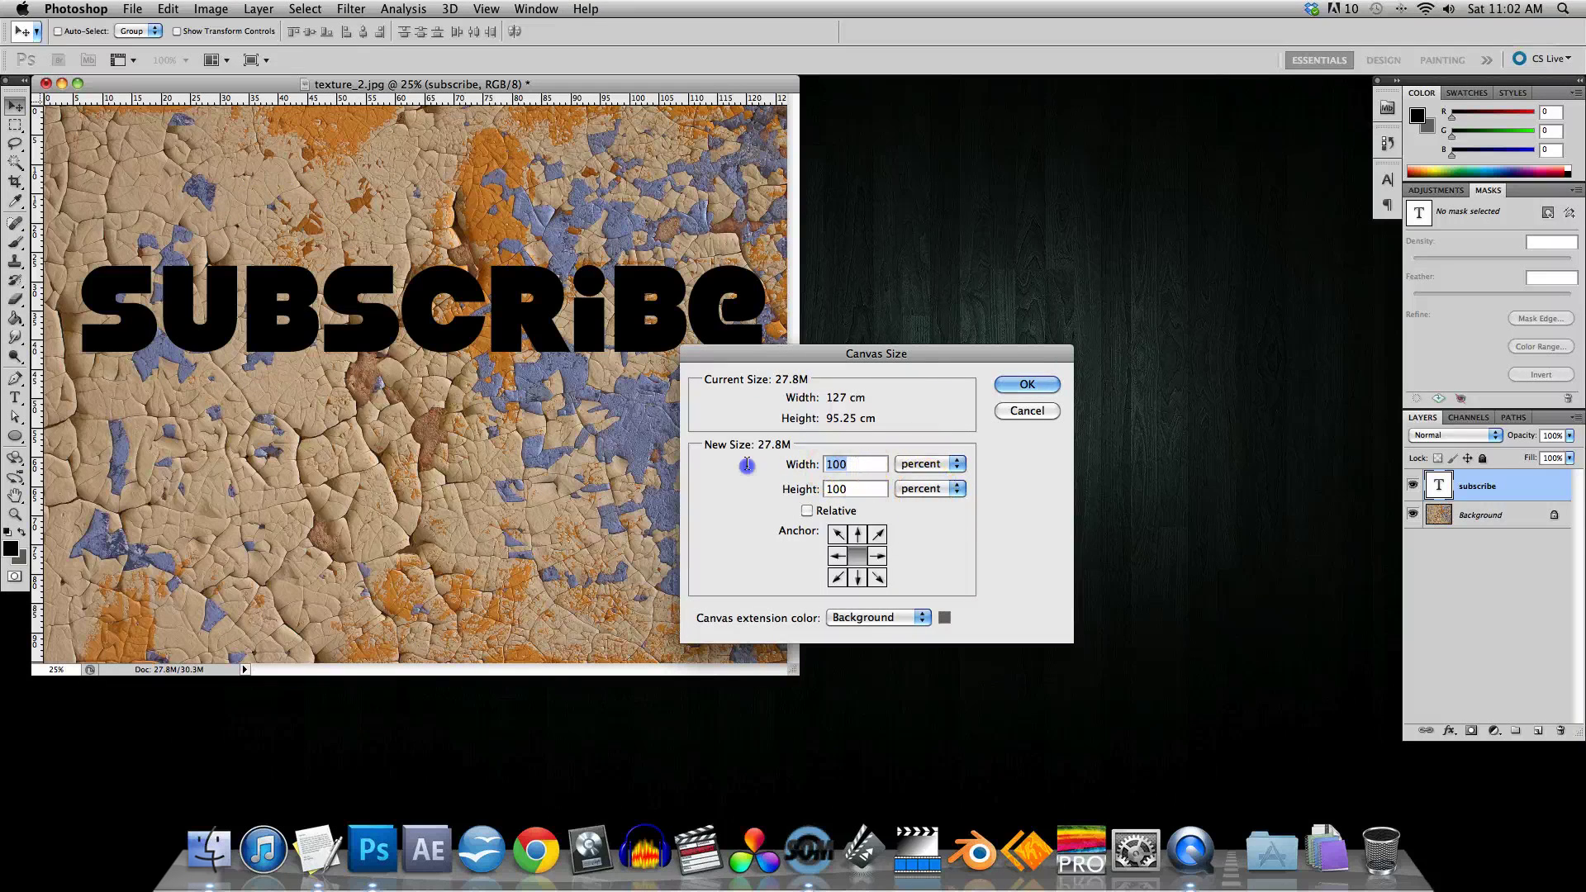
{"action": "left_click_drag", "start_coordinate": [747, 464], "coordinate": [839, 465]}
{"action": "type", "text": "0"}
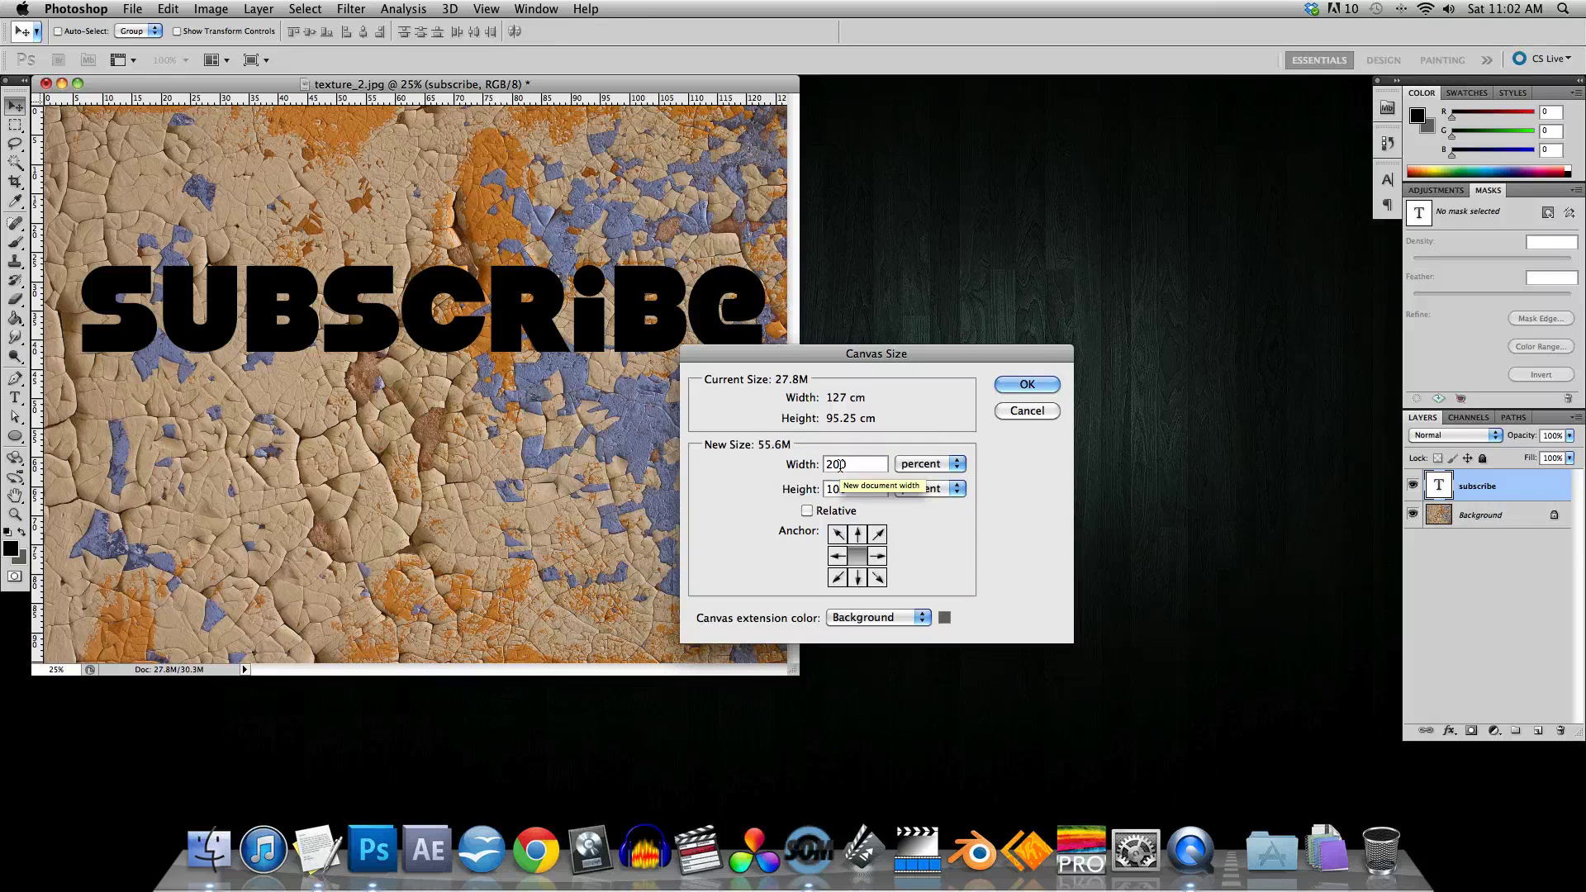
{"action": "key", "text": "Return"}
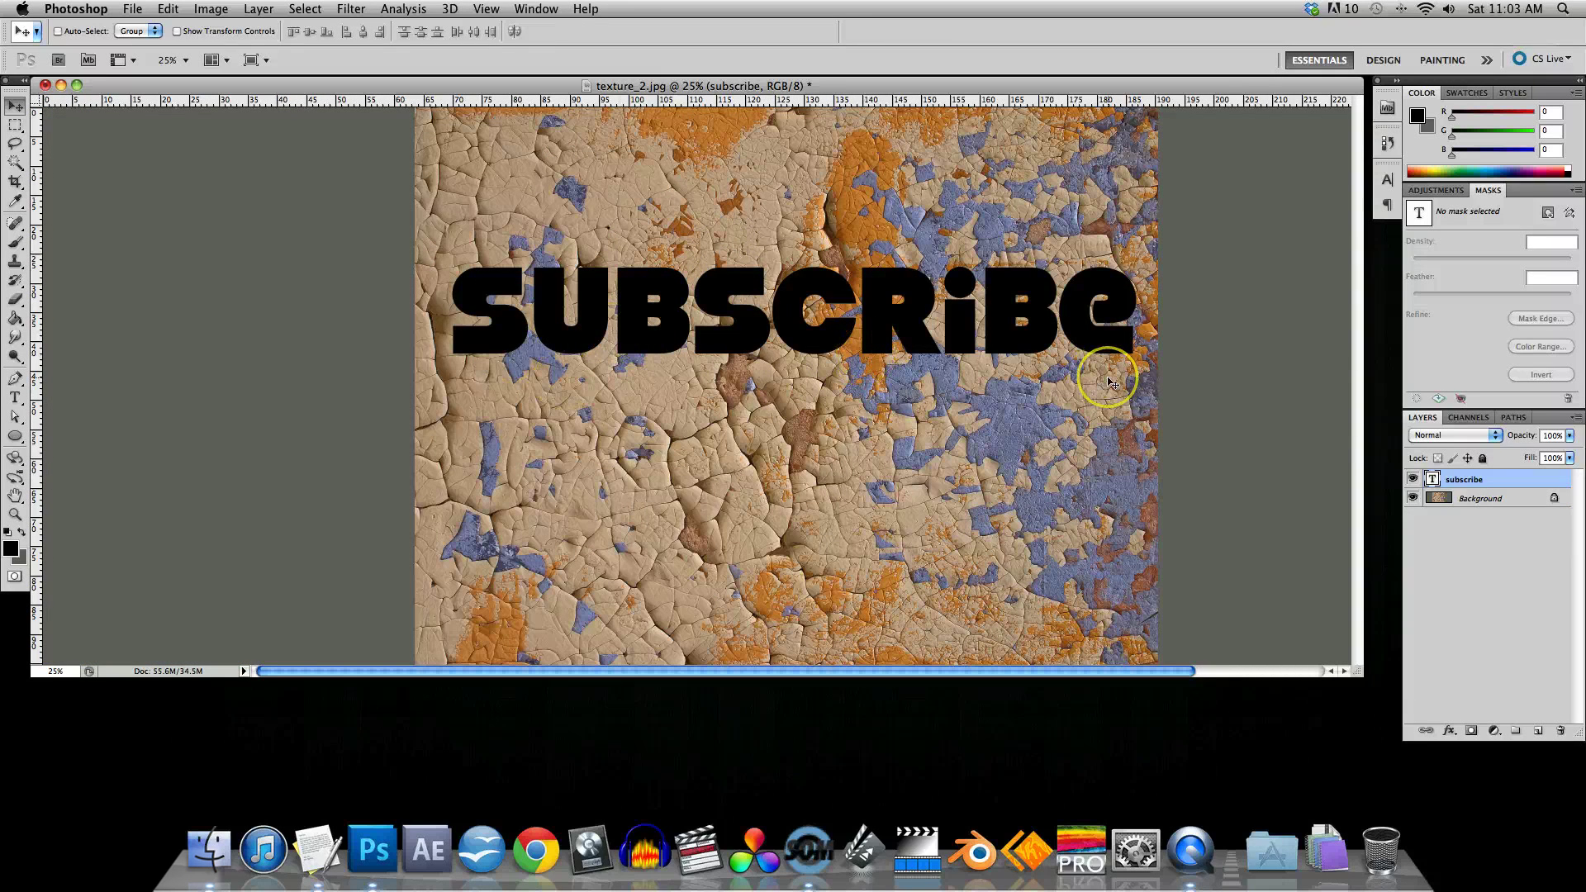
{"action": "left_click", "coordinate": [164, 10]}
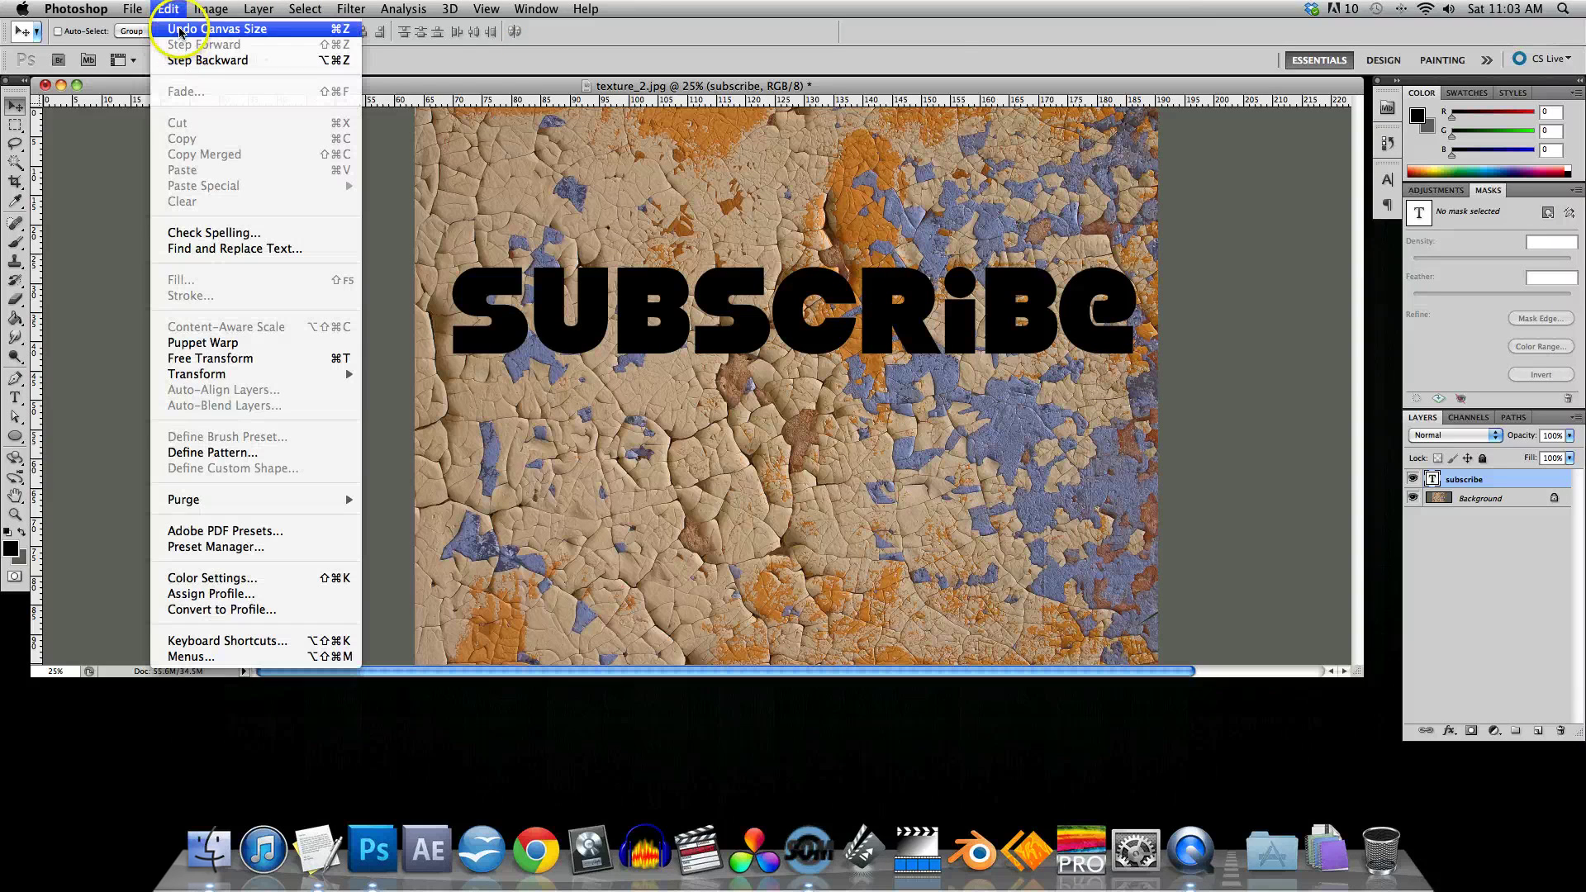
{"action": "left_click", "coordinate": [180, 29]}
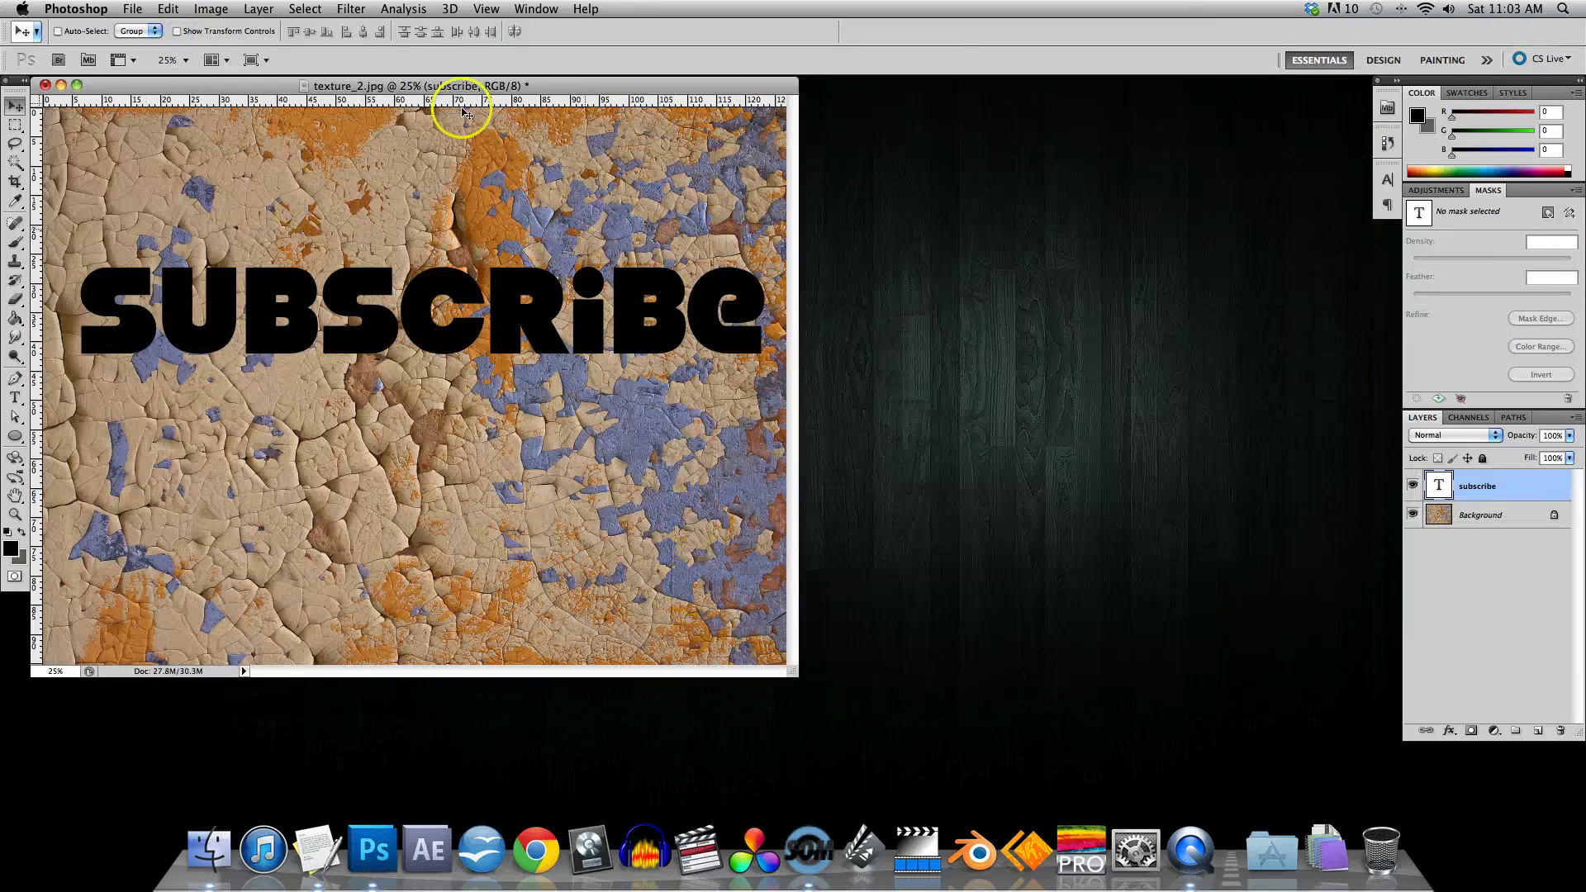
Step: Set Canvas Size to 200 percent width anchored left, then select the Background layer
{"action": "left_click", "coordinate": [211, 9]}
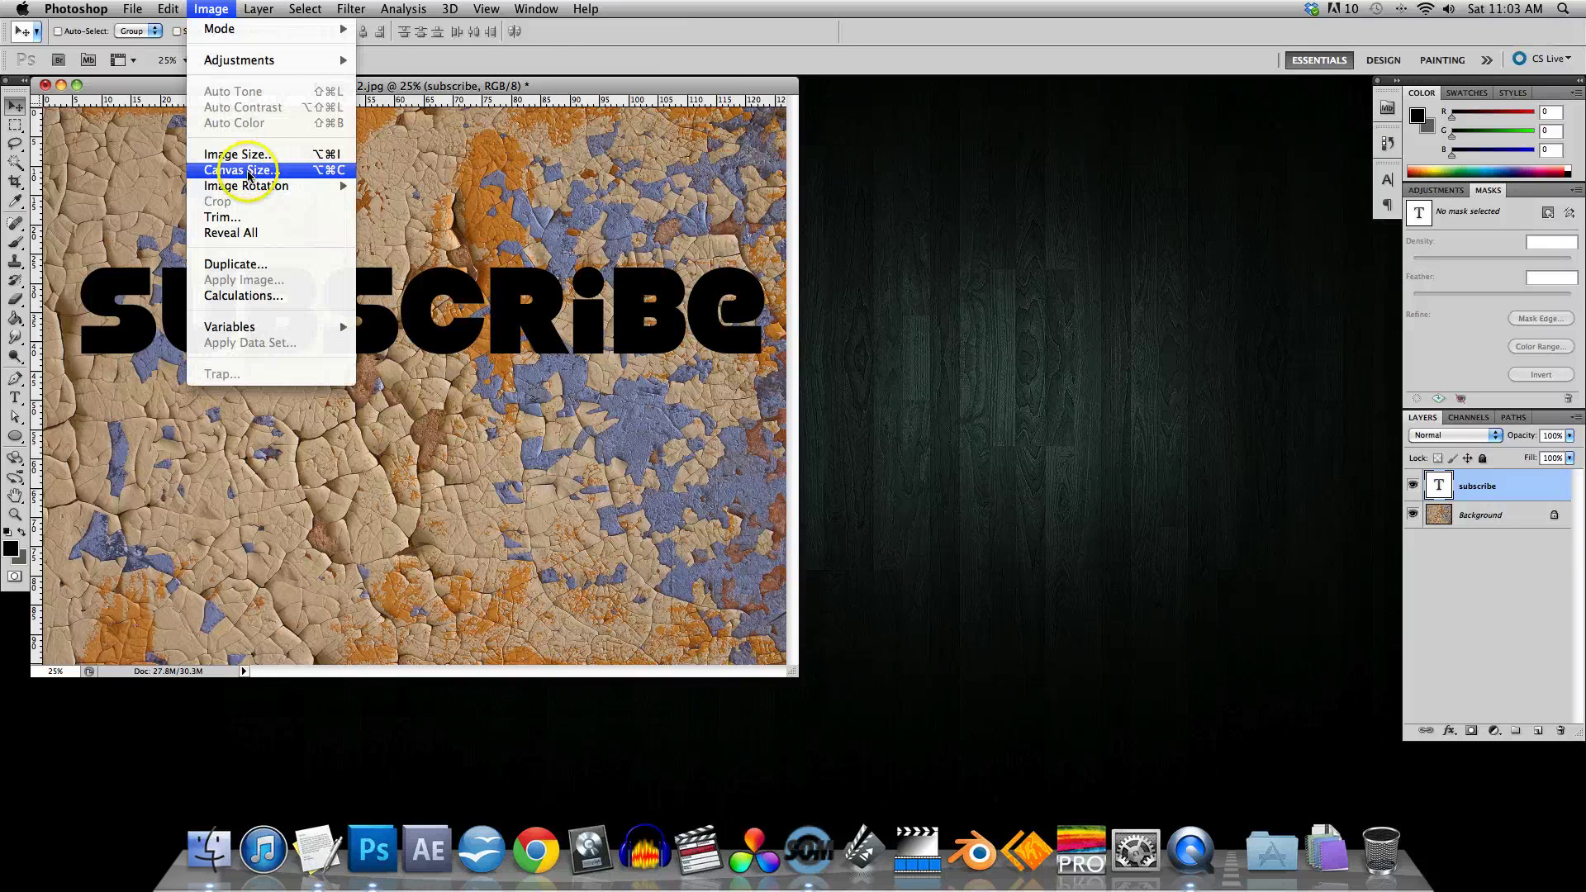
{"action": "left_click", "coordinate": [248, 171]}
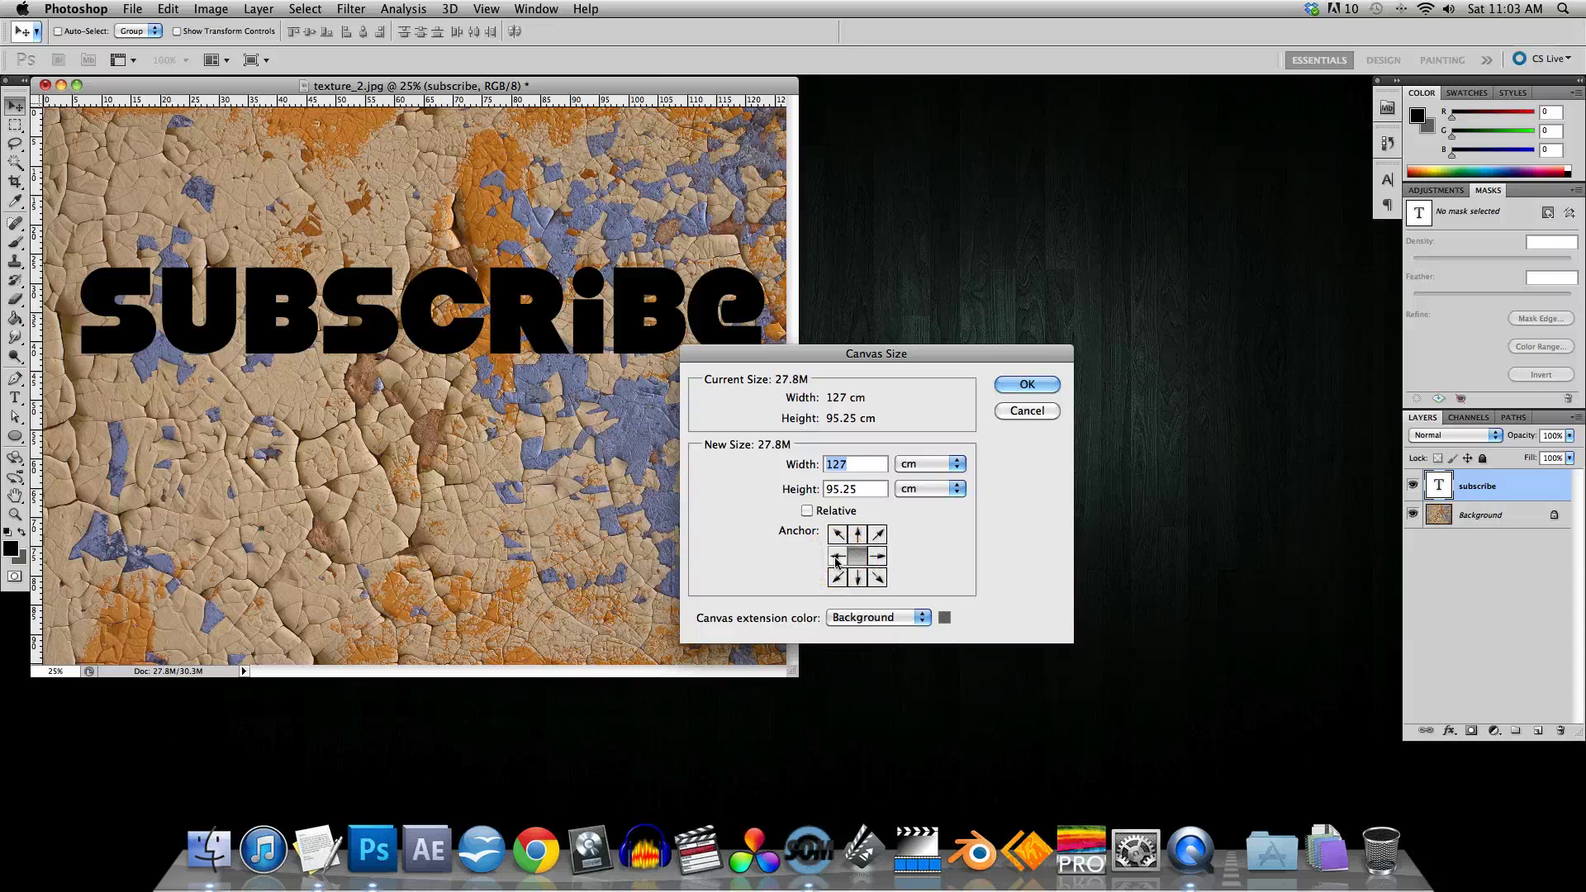
{"action": "left_click", "coordinate": [837, 556]}
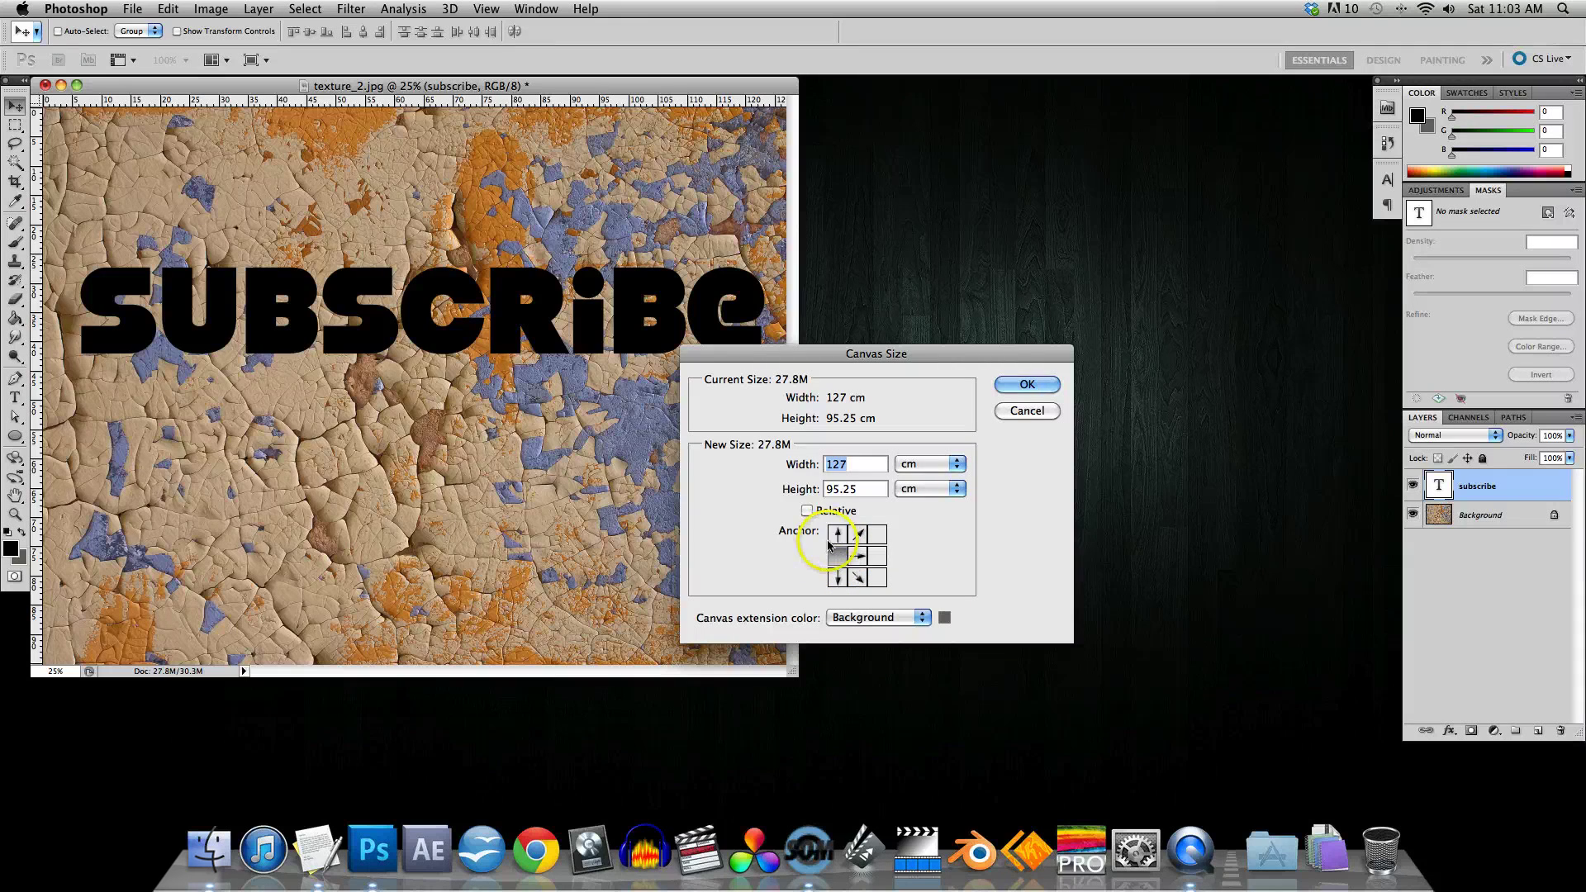
{"action": "left_click", "coordinate": [926, 464]}
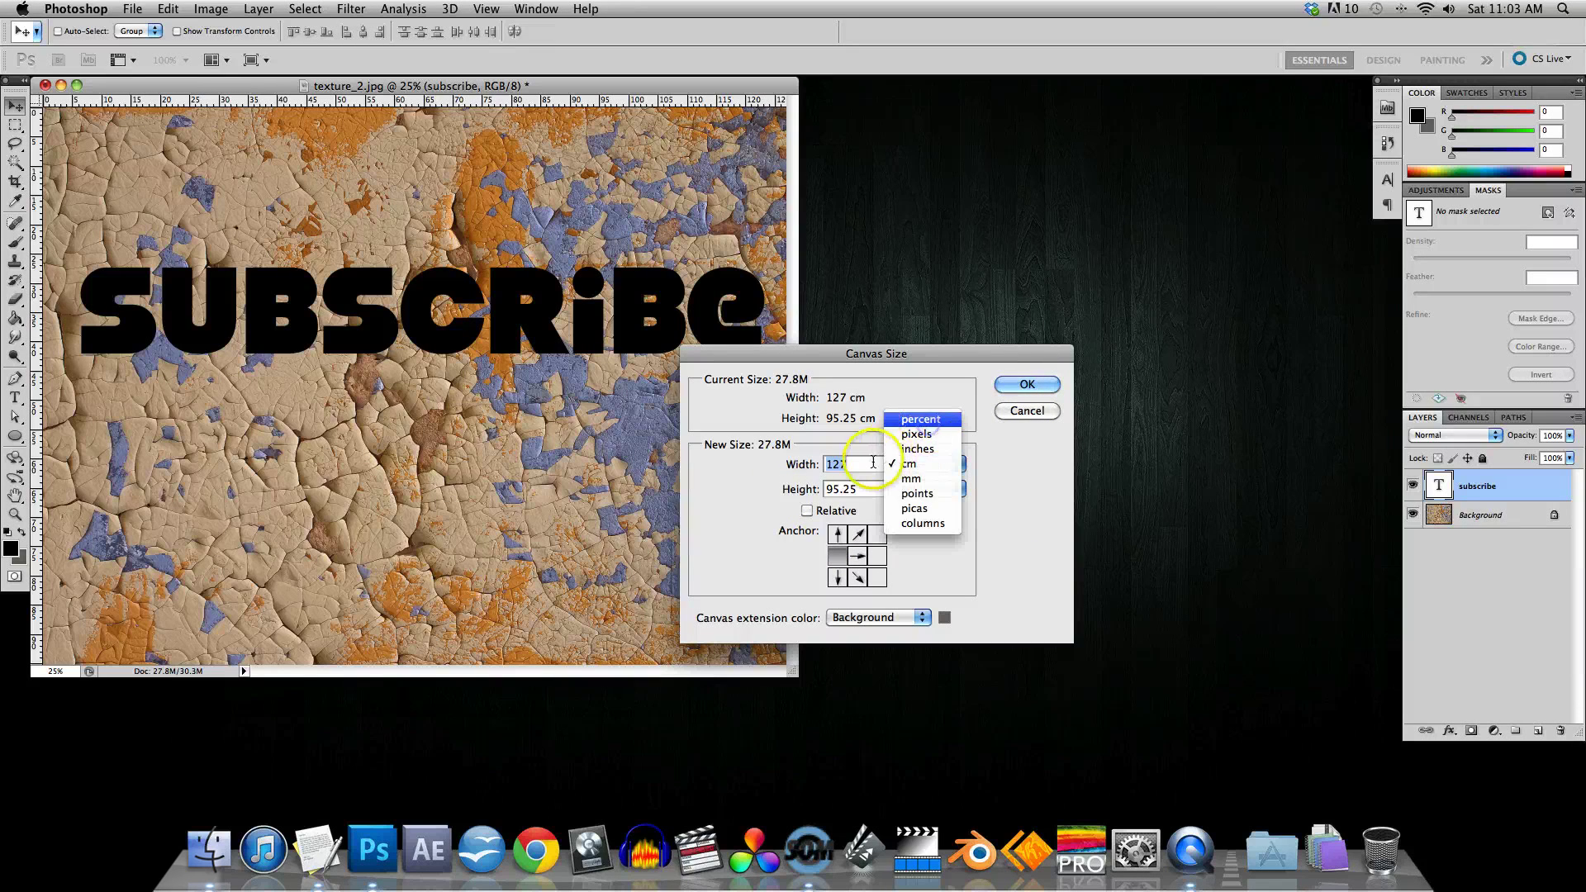
{"action": "left_click", "coordinate": [921, 419]}
{"action": "left_click", "coordinate": [861, 466]}
{"action": "type", "text": "200"}
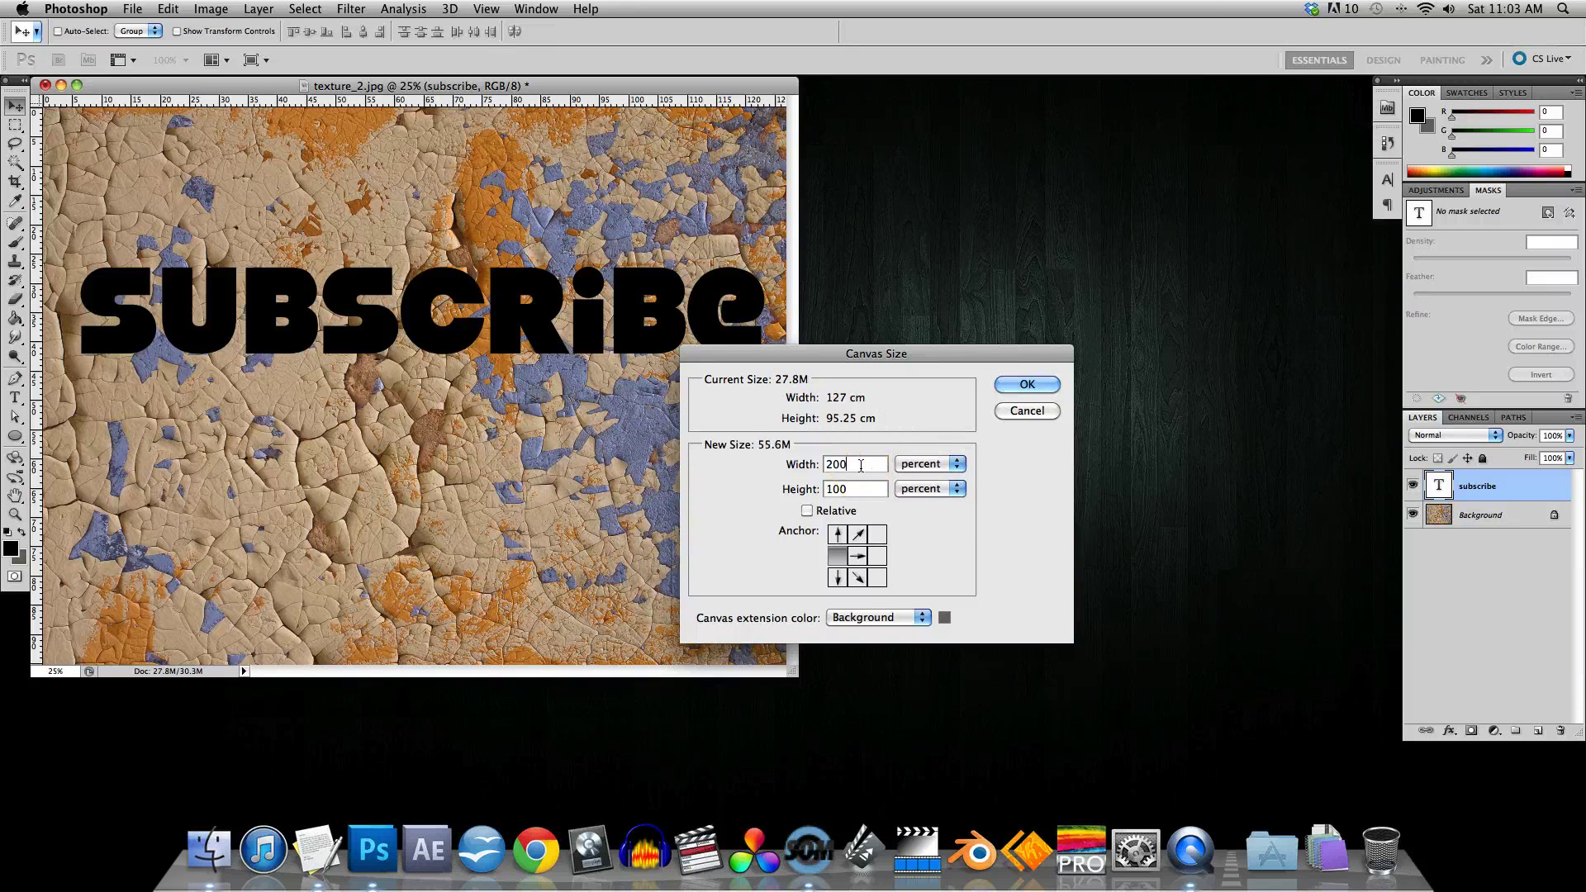
{"action": "left_click", "coordinate": [1027, 384]}
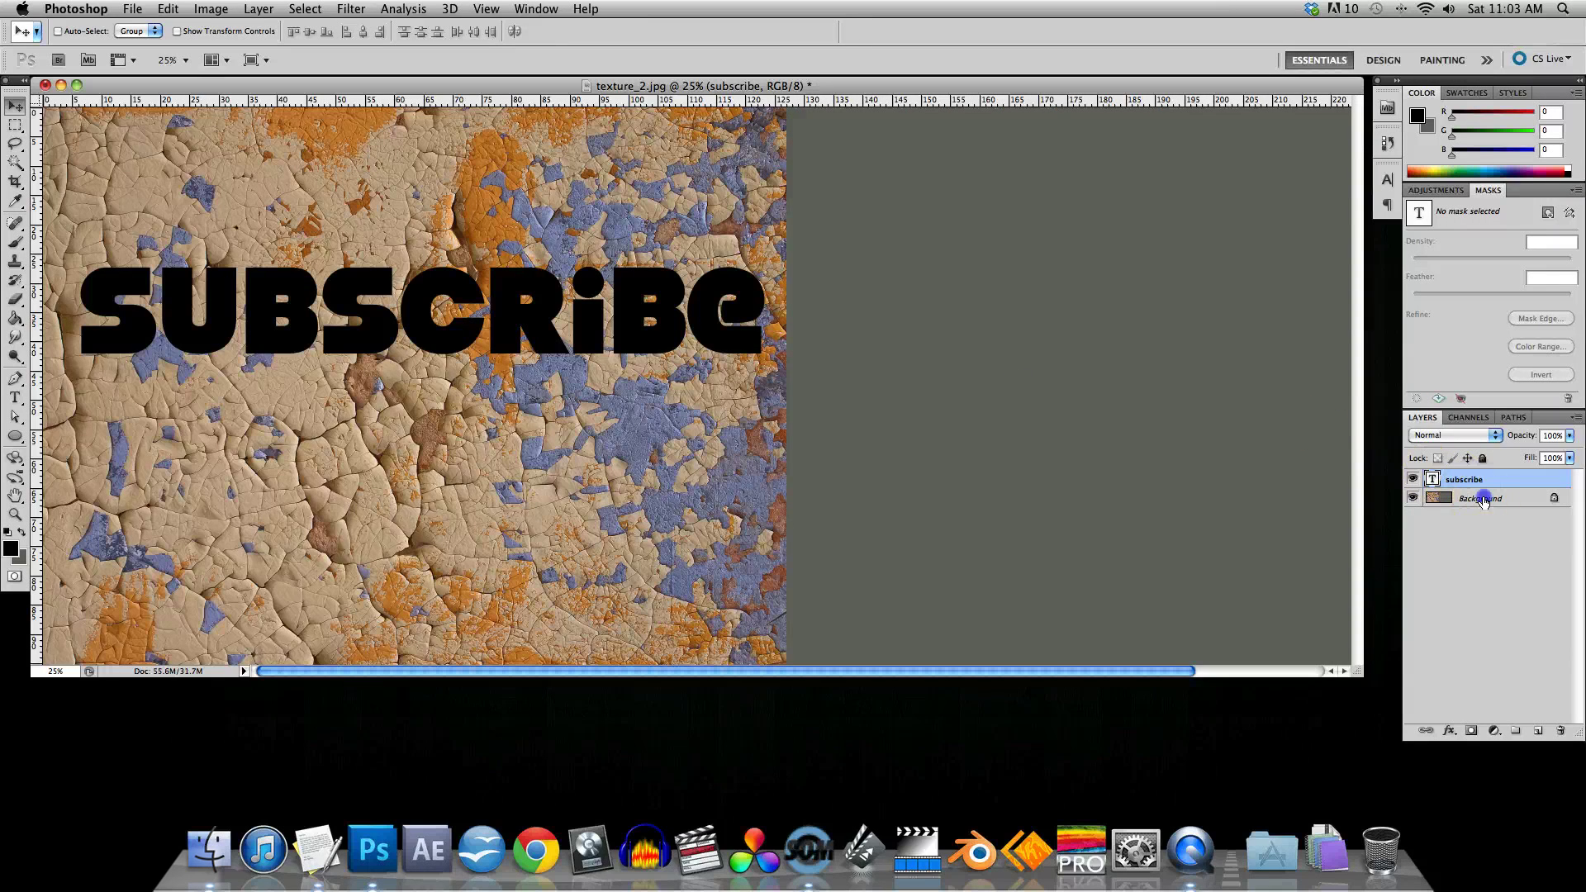
{"action": "left_click", "coordinate": [1460, 499]}
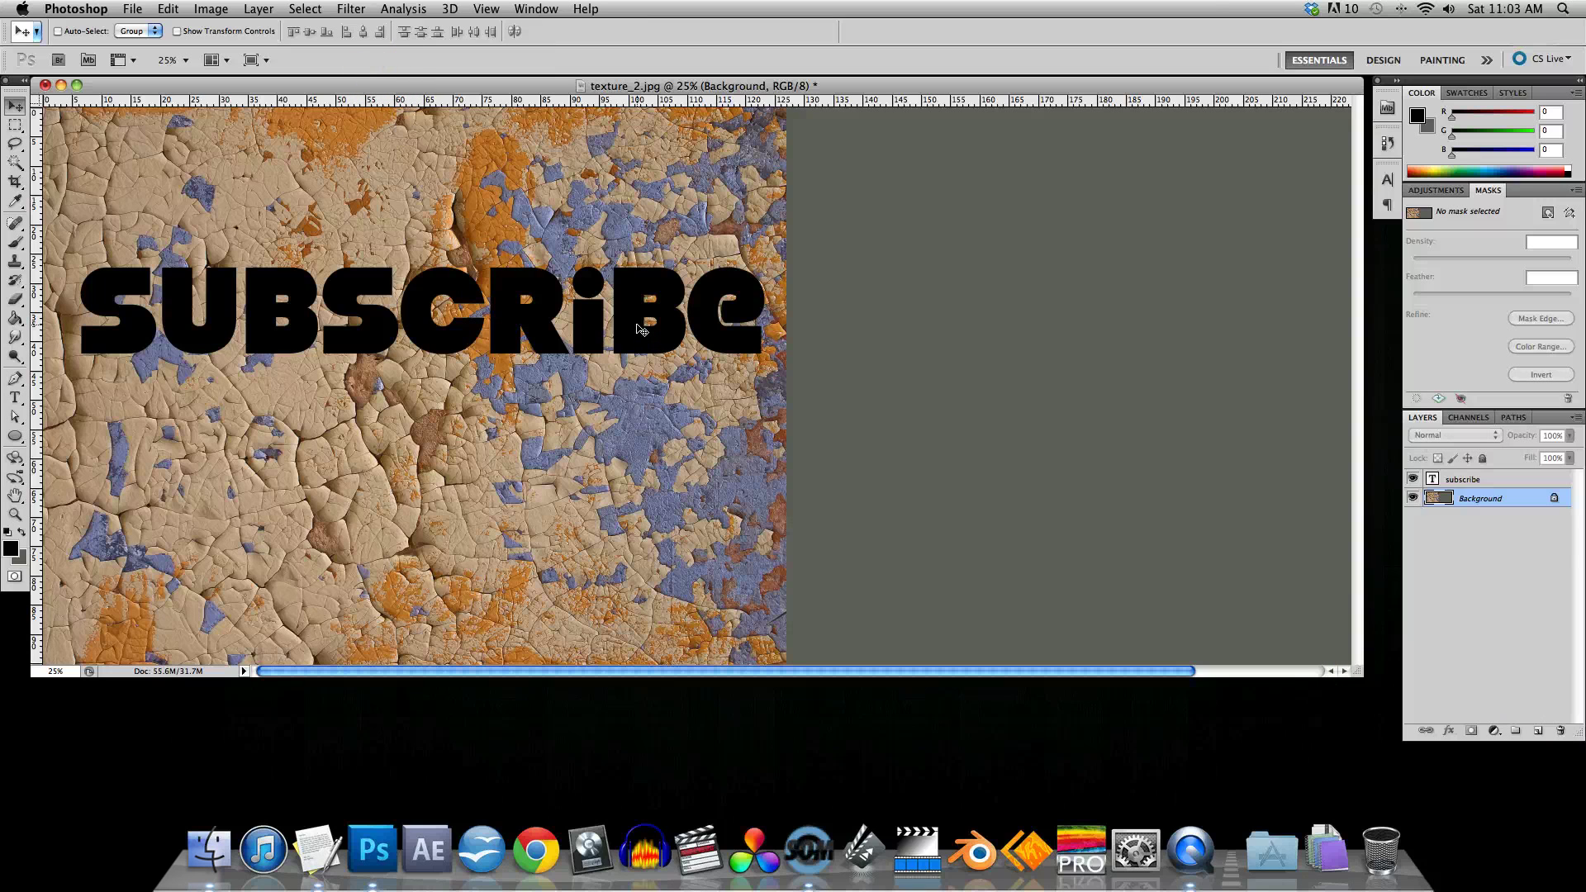
{"action": "key", "text": "super+minus"}
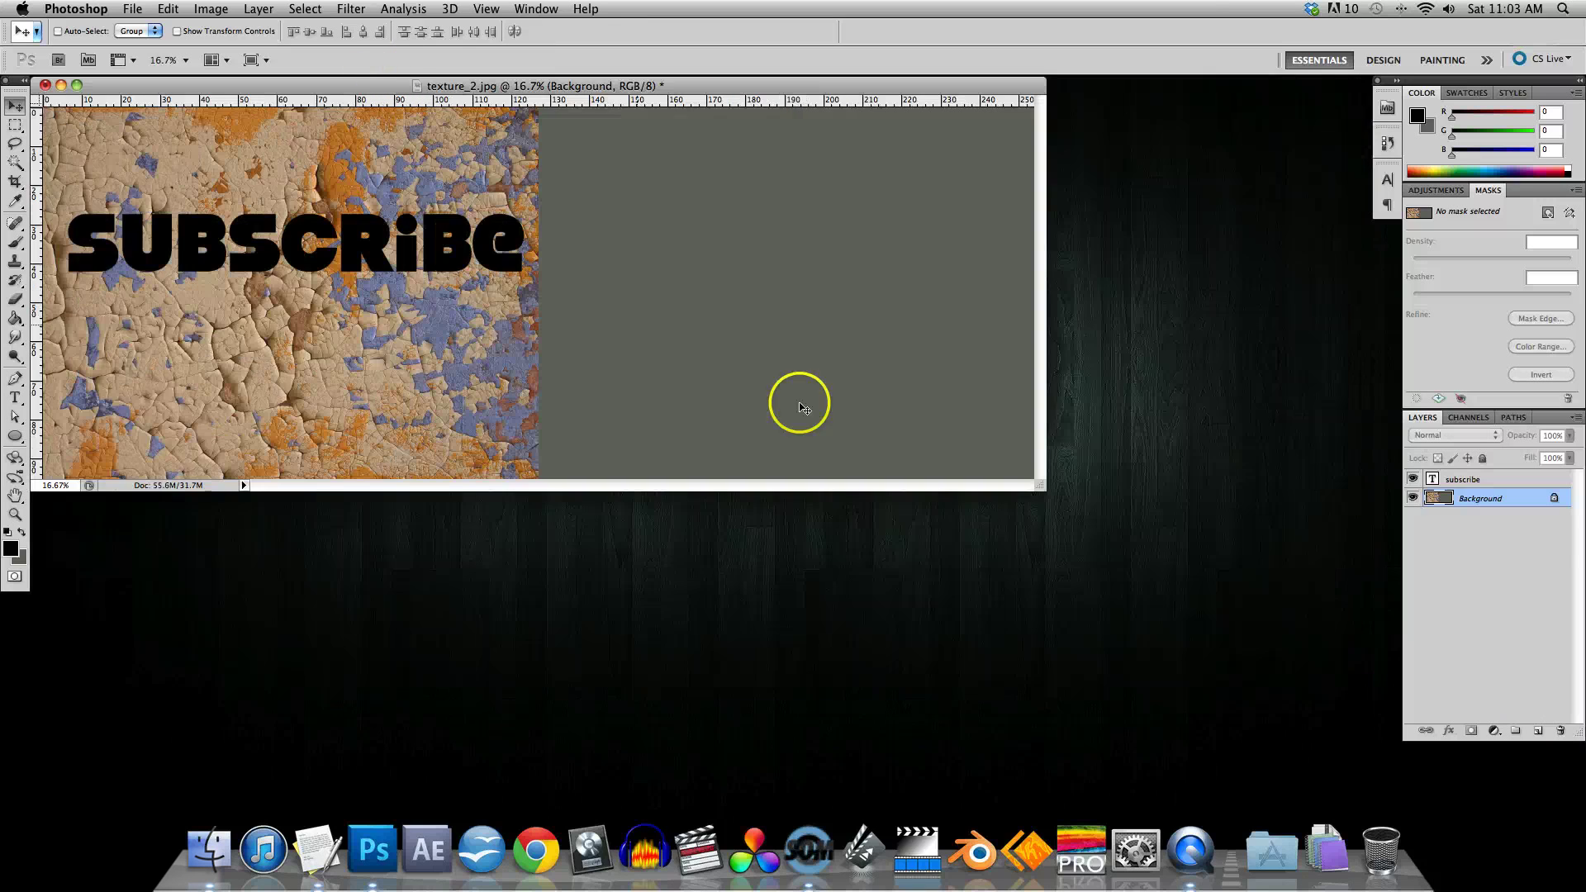
Step: Enlarge the document window to fit the widened canvas and pick the Rectangular Marquee tool
{"action": "left_click_drag", "start_coordinate": [1041, 486], "coordinate": [1147, 621]}
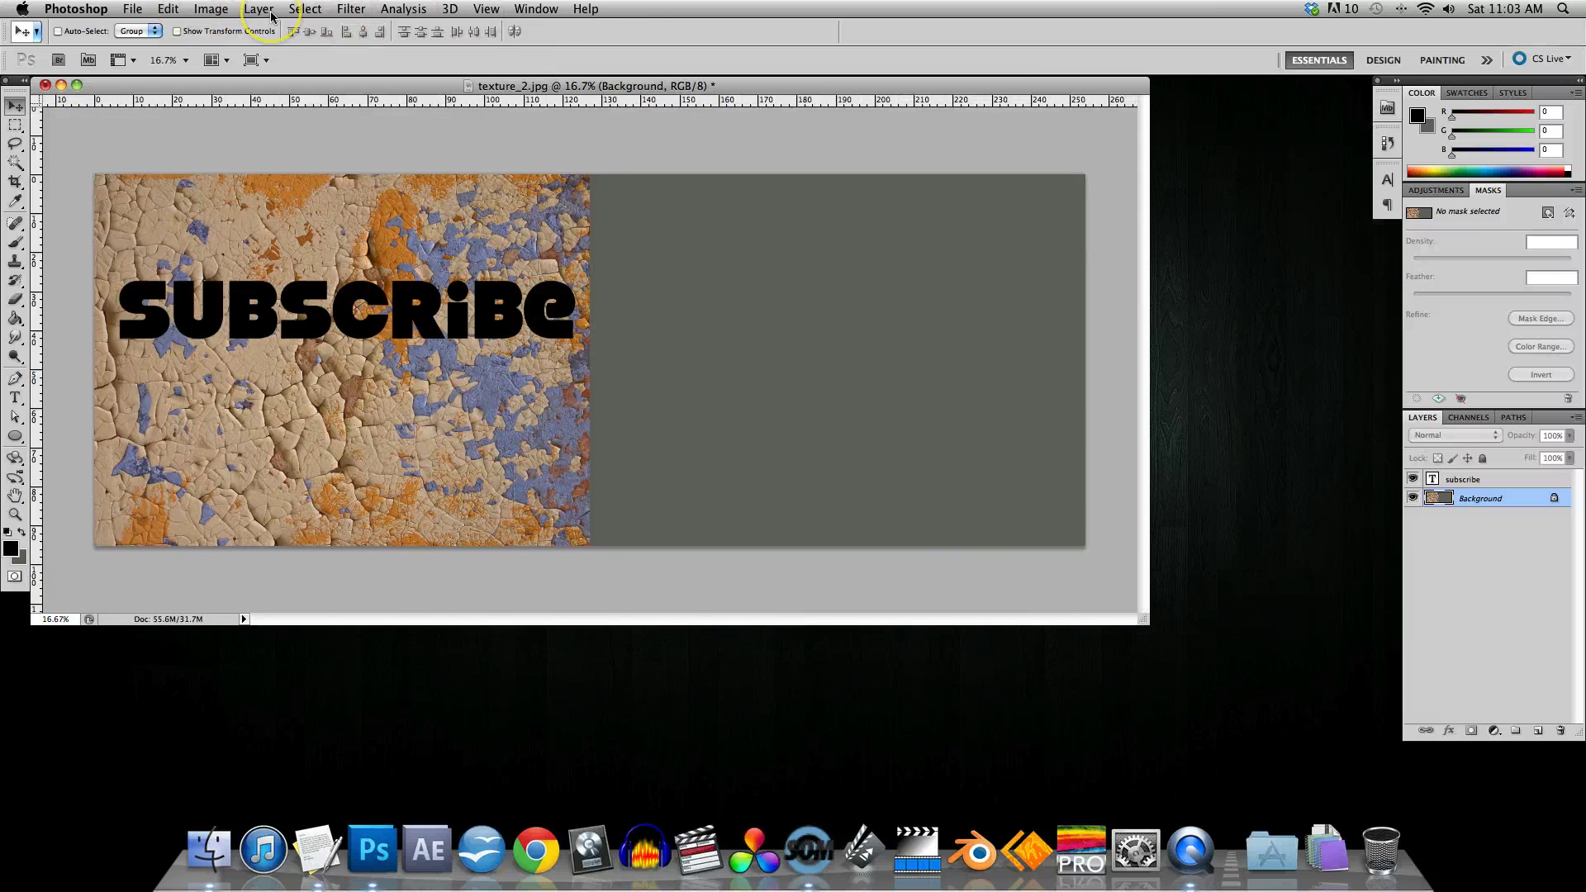
{"action": "left_click", "coordinate": [486, 10]}
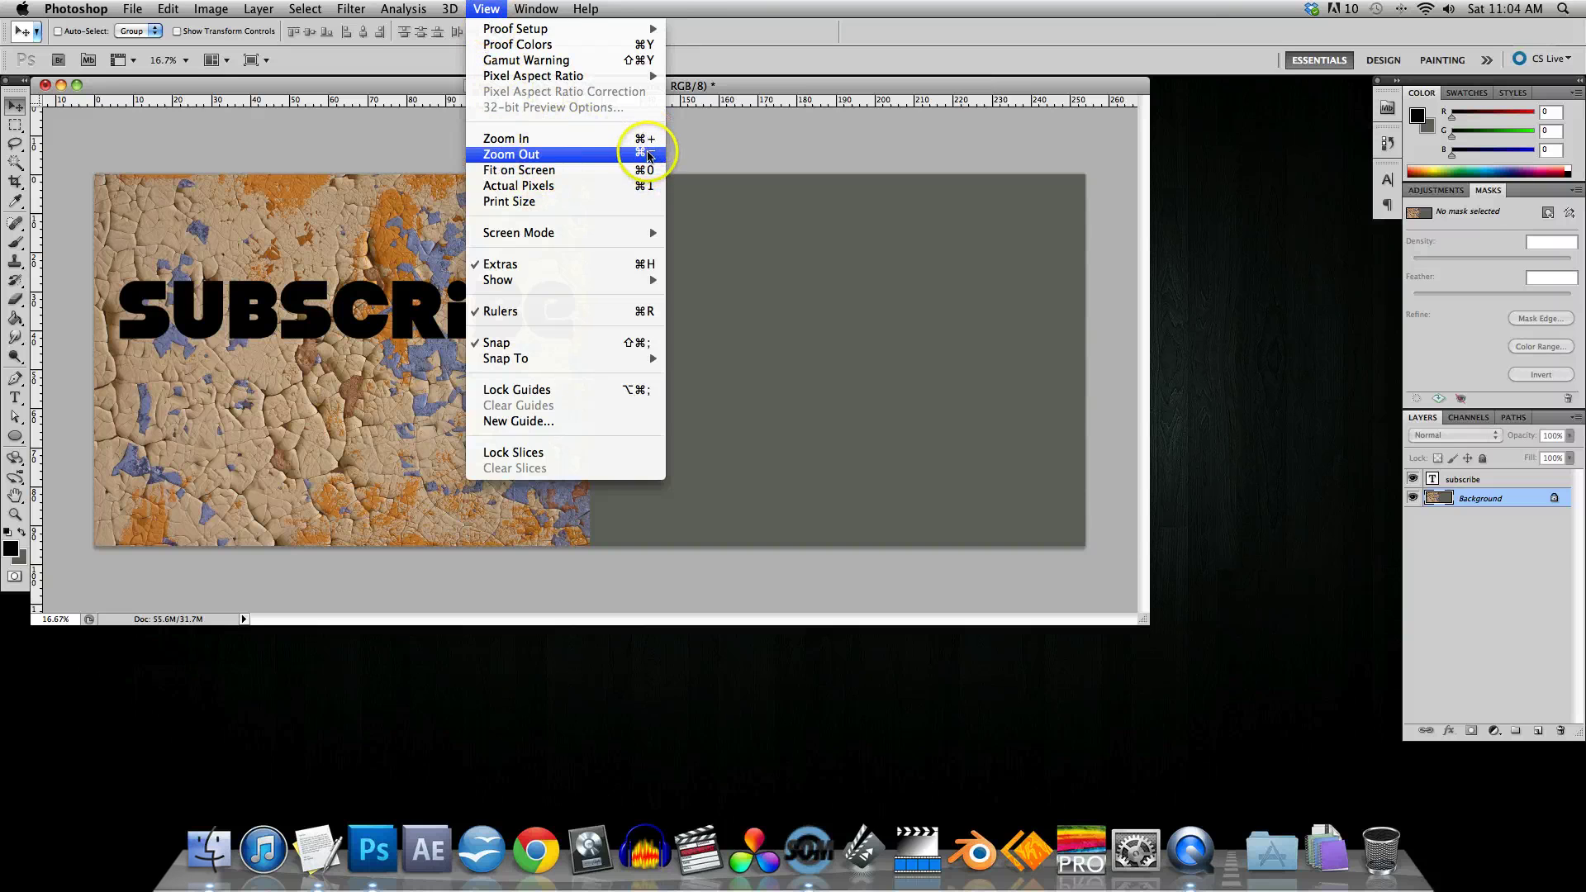
{"action": "left_click", "coordinate": [285, 219]}
{"action": "left_click", "coordinate": [13, 126]}
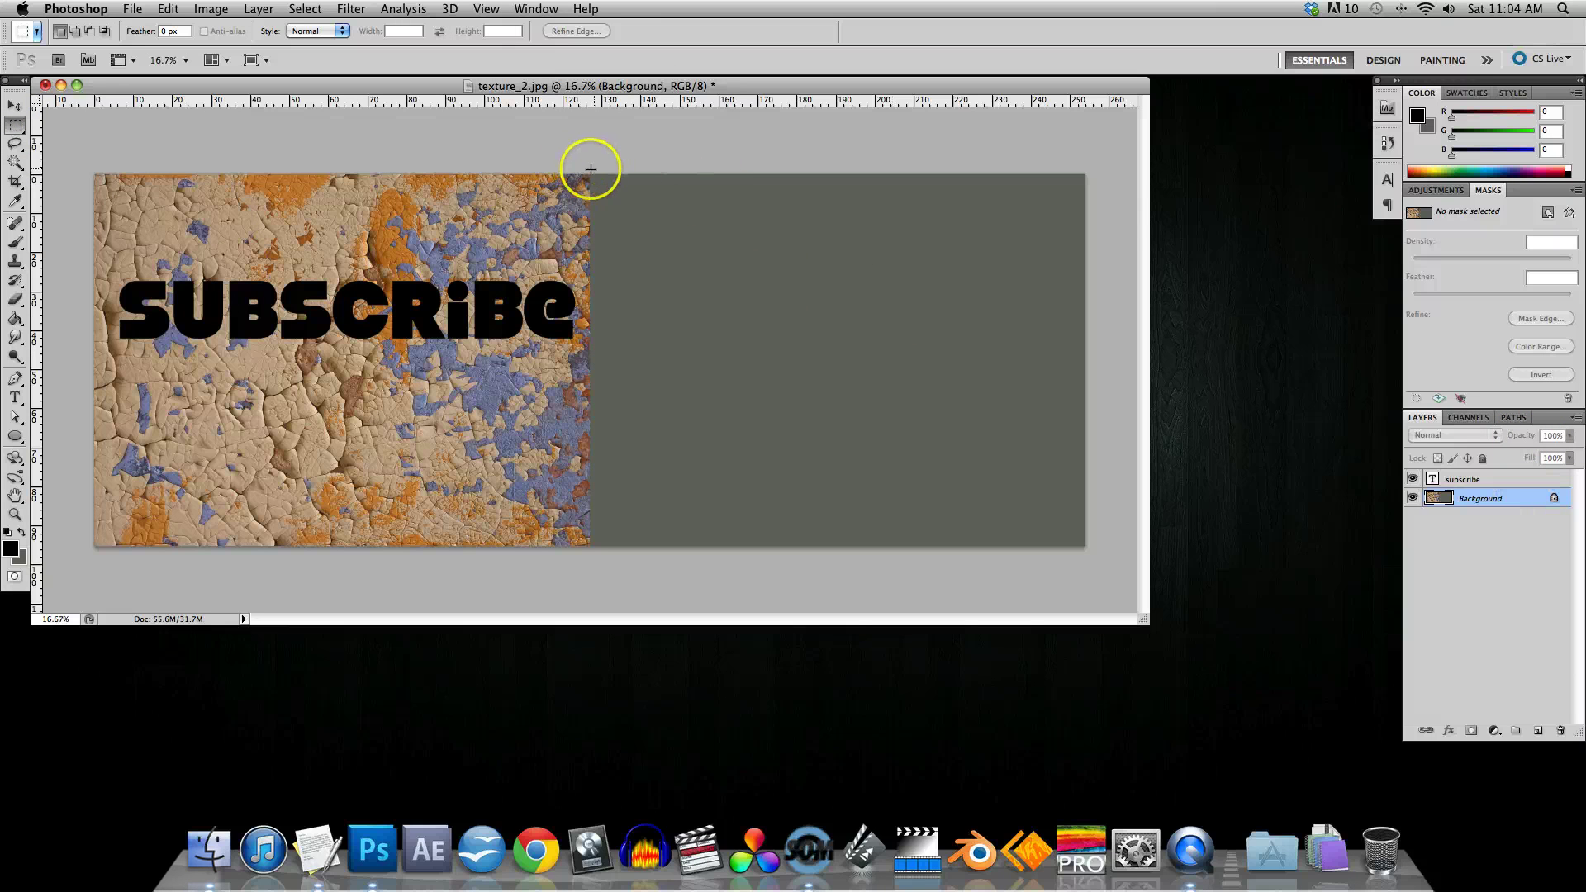
Step: Cut the left-half texture, paste it as Layer 1, and hide the grey Background
{"action": "left_click_drag", "start_coordinate": [590, 165], "coordinate": [92, 547]}
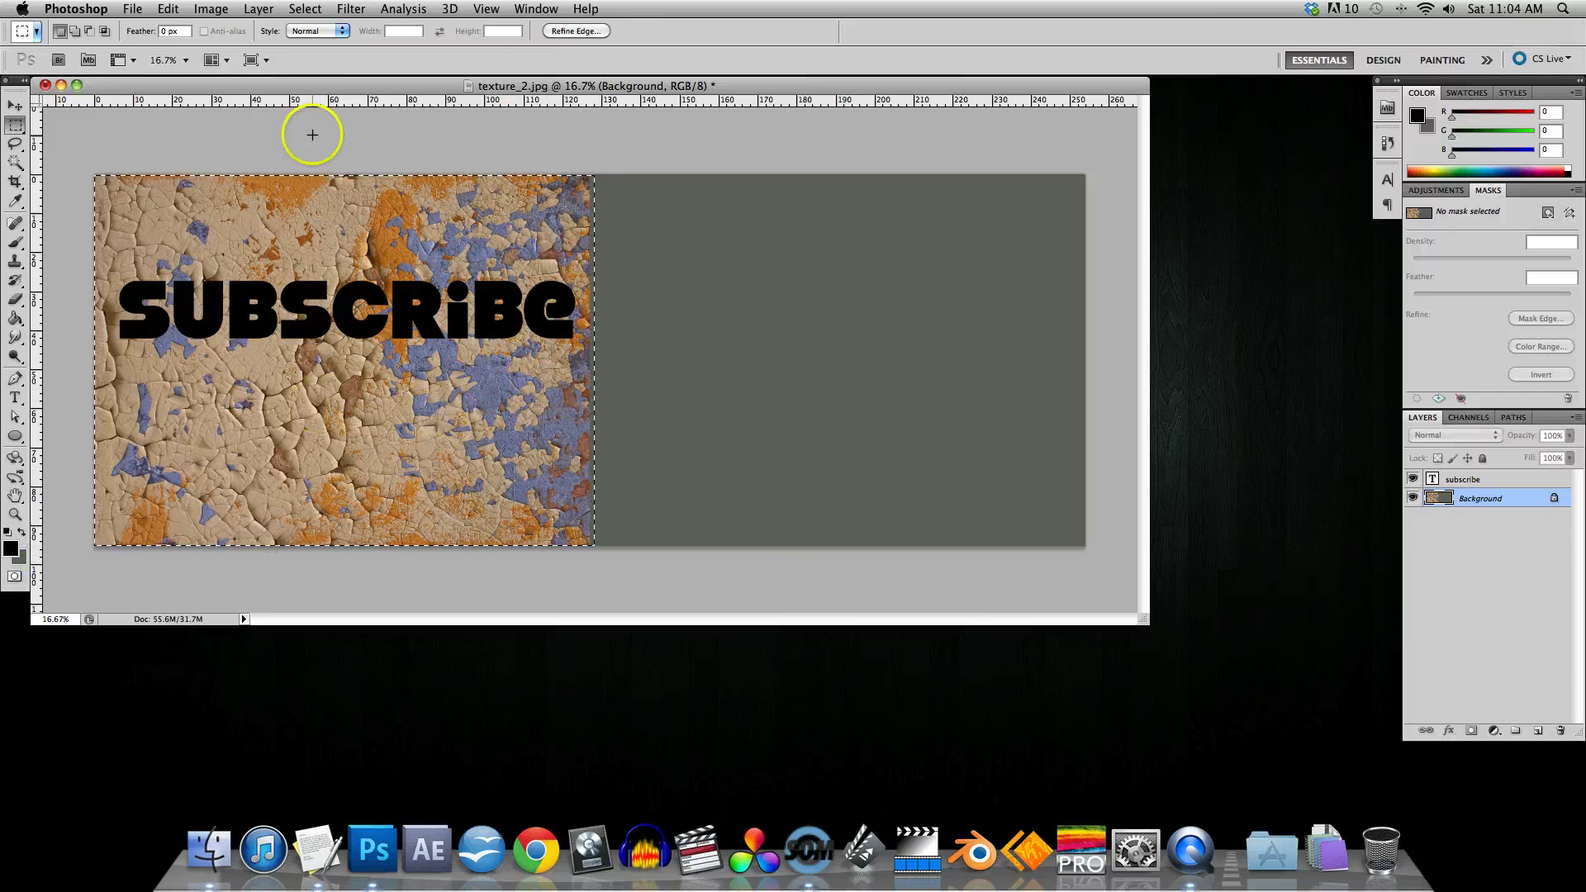
{"action": "left_click", "coordinate": [170, 9]}
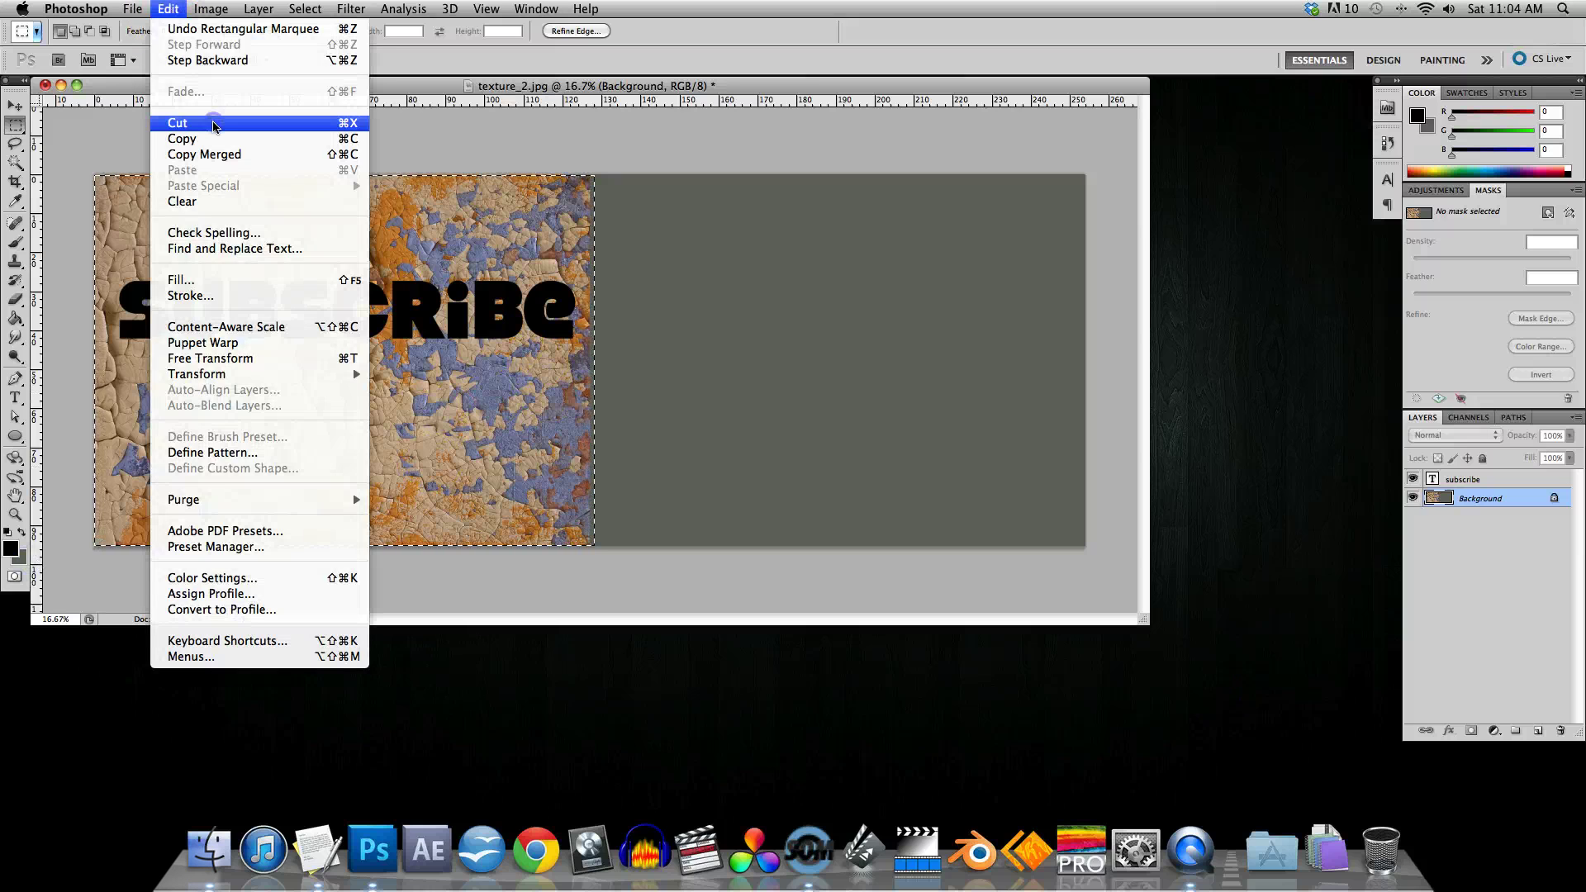
{"action": "left_click", "coordinate": [178, 123]}
{"action": "left_click", "coordinate": [168, 9]}
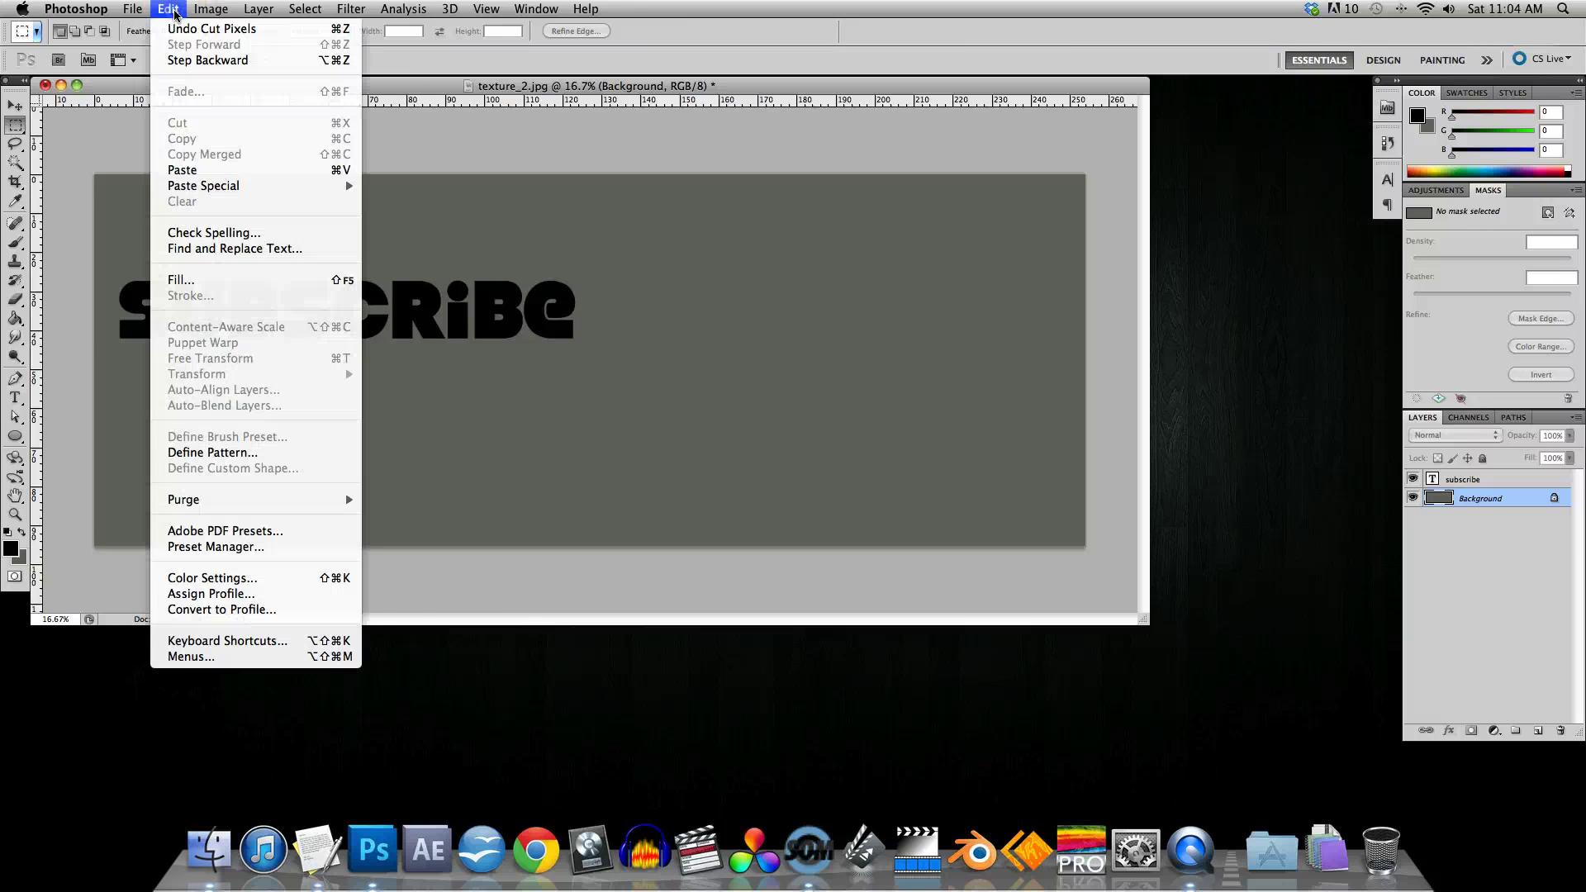
{"action": "left_click", "coordinate": [227, 172]}
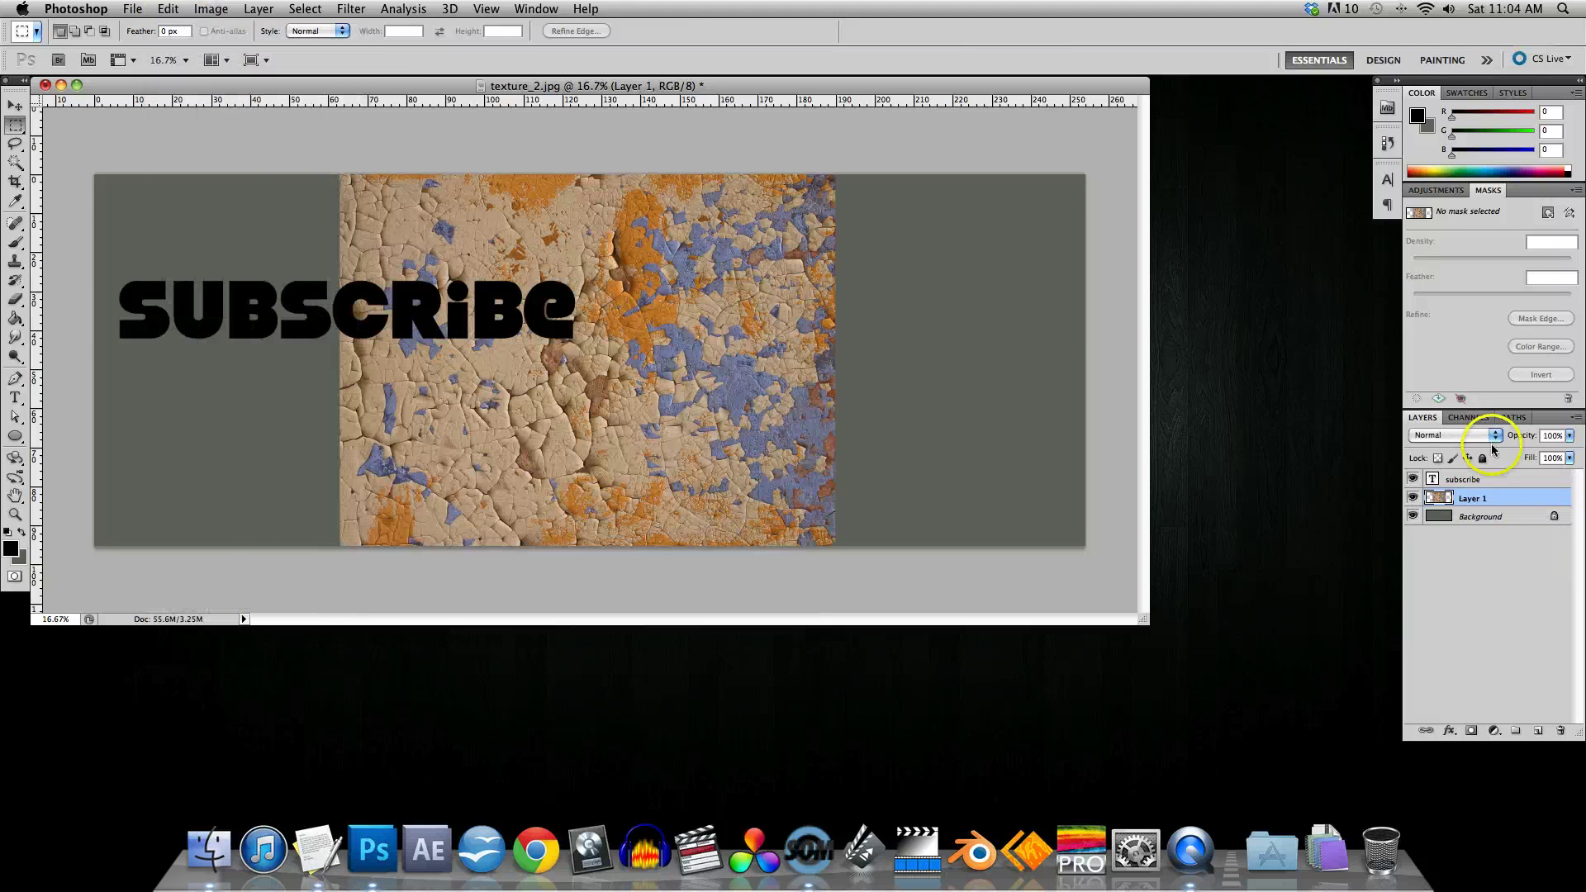
{"action": "left_click", "coordinate": [1494, 514]}
{"action": "left_click", "coordinate": [1413, 516]}
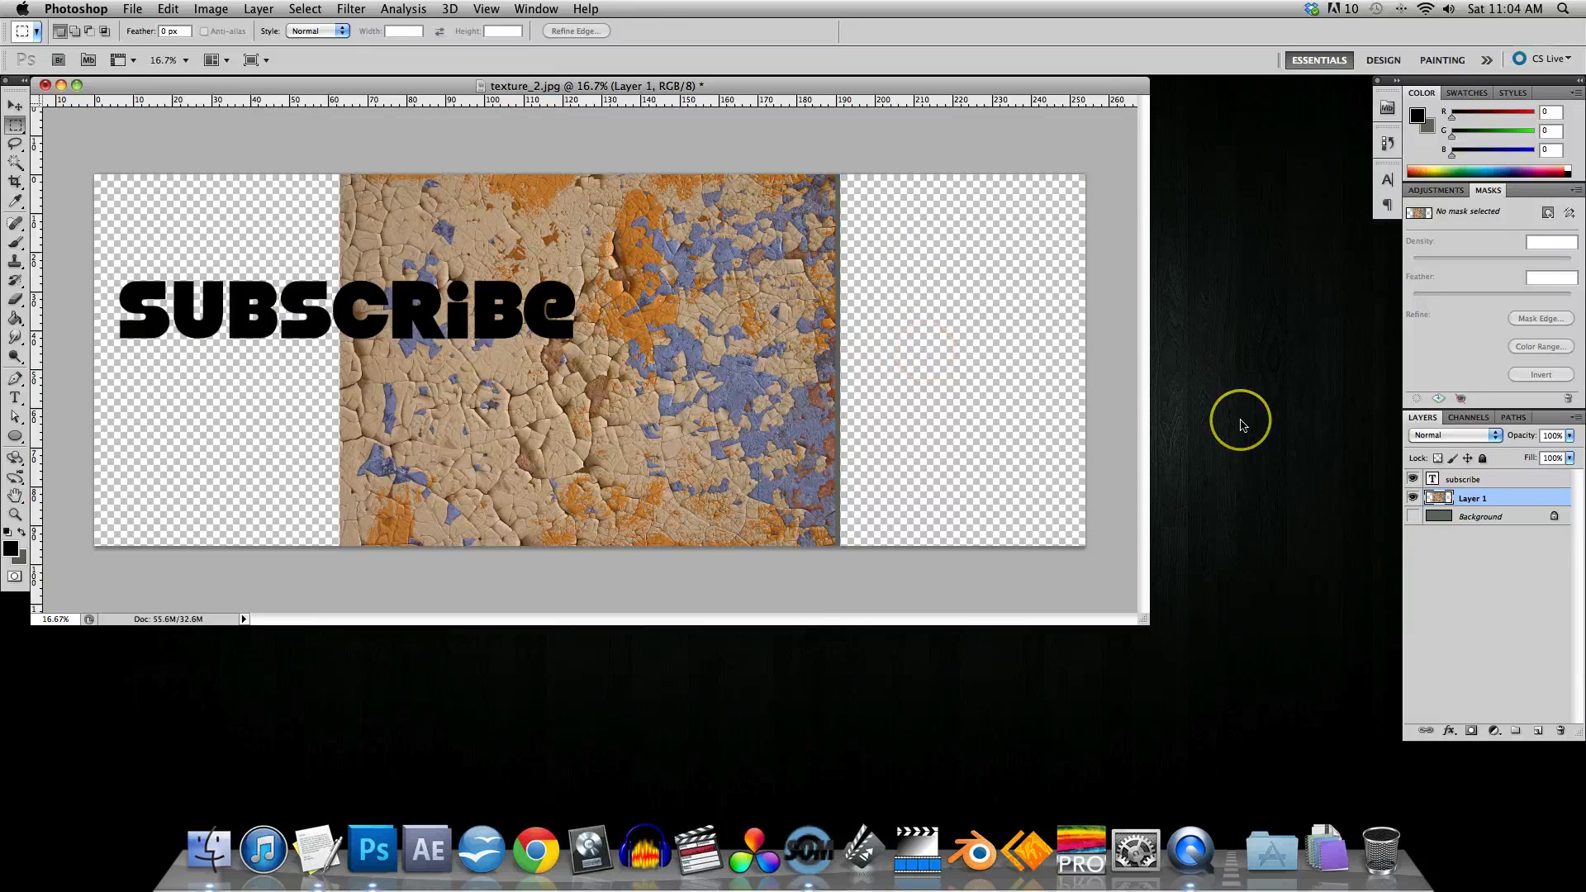
Step: Move Layer 1 left against the canvas edge and select it in Layers
{"action": "left_click", "coordinate": [16, 106]}
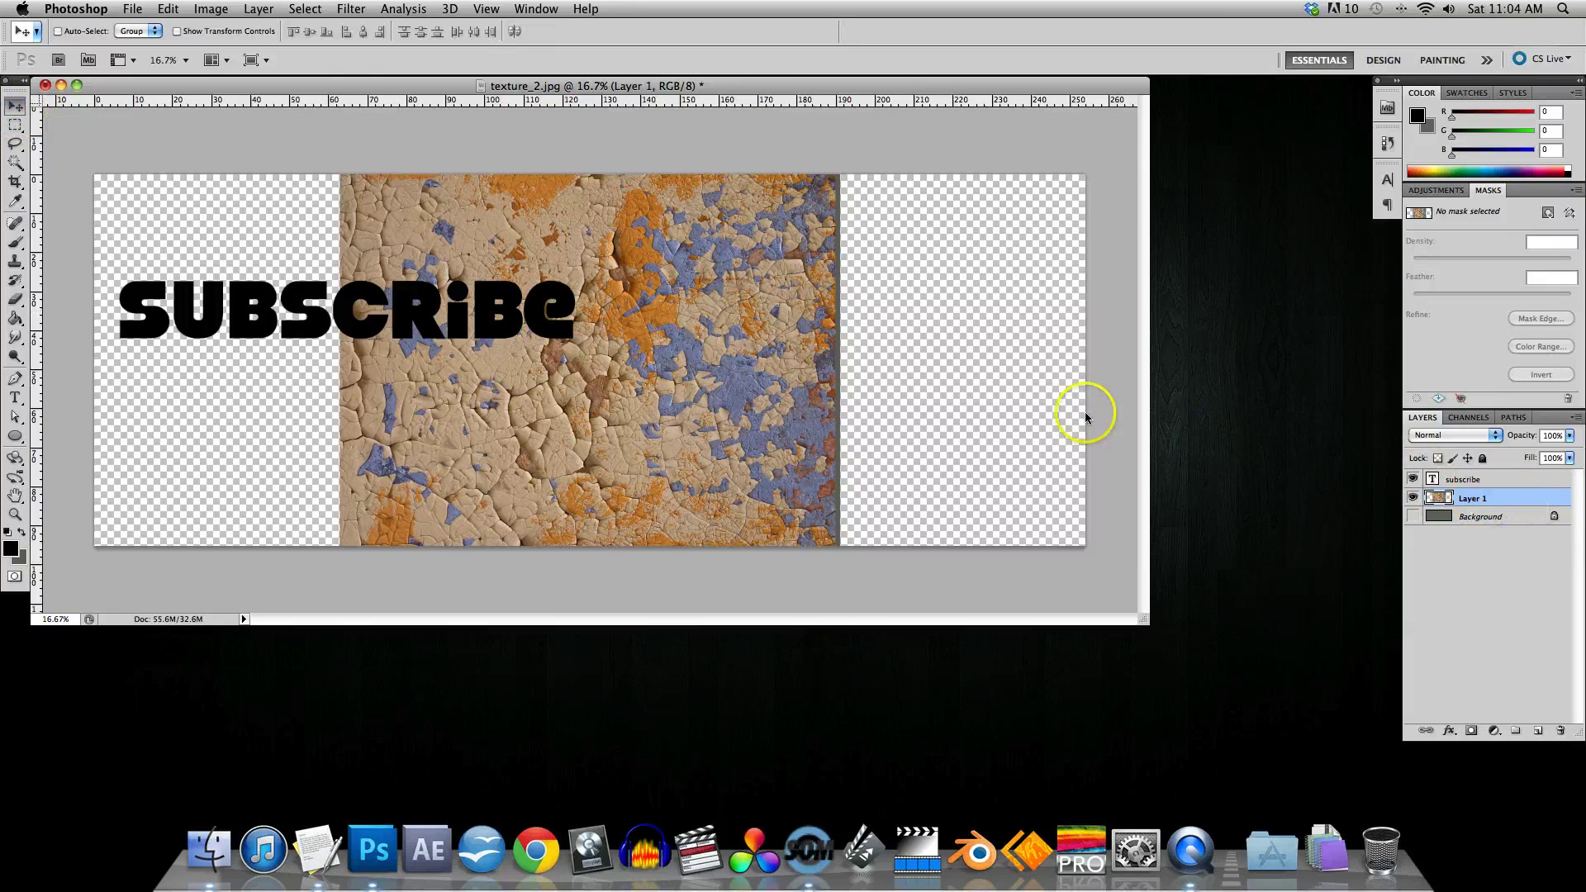
{"action": "left_click_drag", "start_coordinate": [739, 392], "coordinate": [488, 389]}
{"action": "left_click", "coordinate": [1497, 483]}
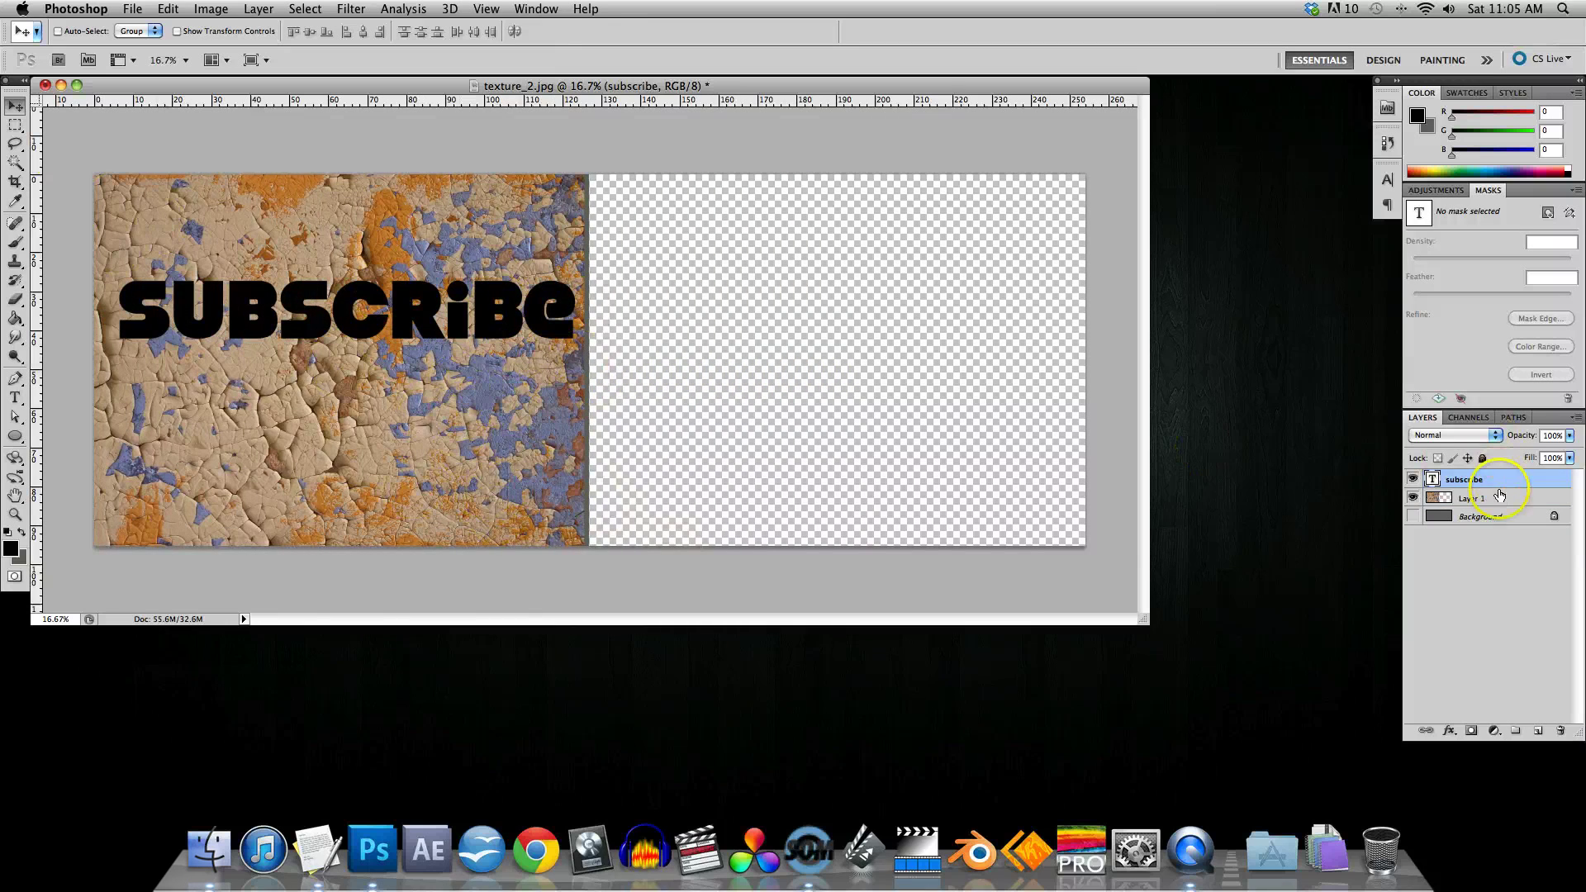
{"action": "left_click", "coordinate": [1499, 498]}
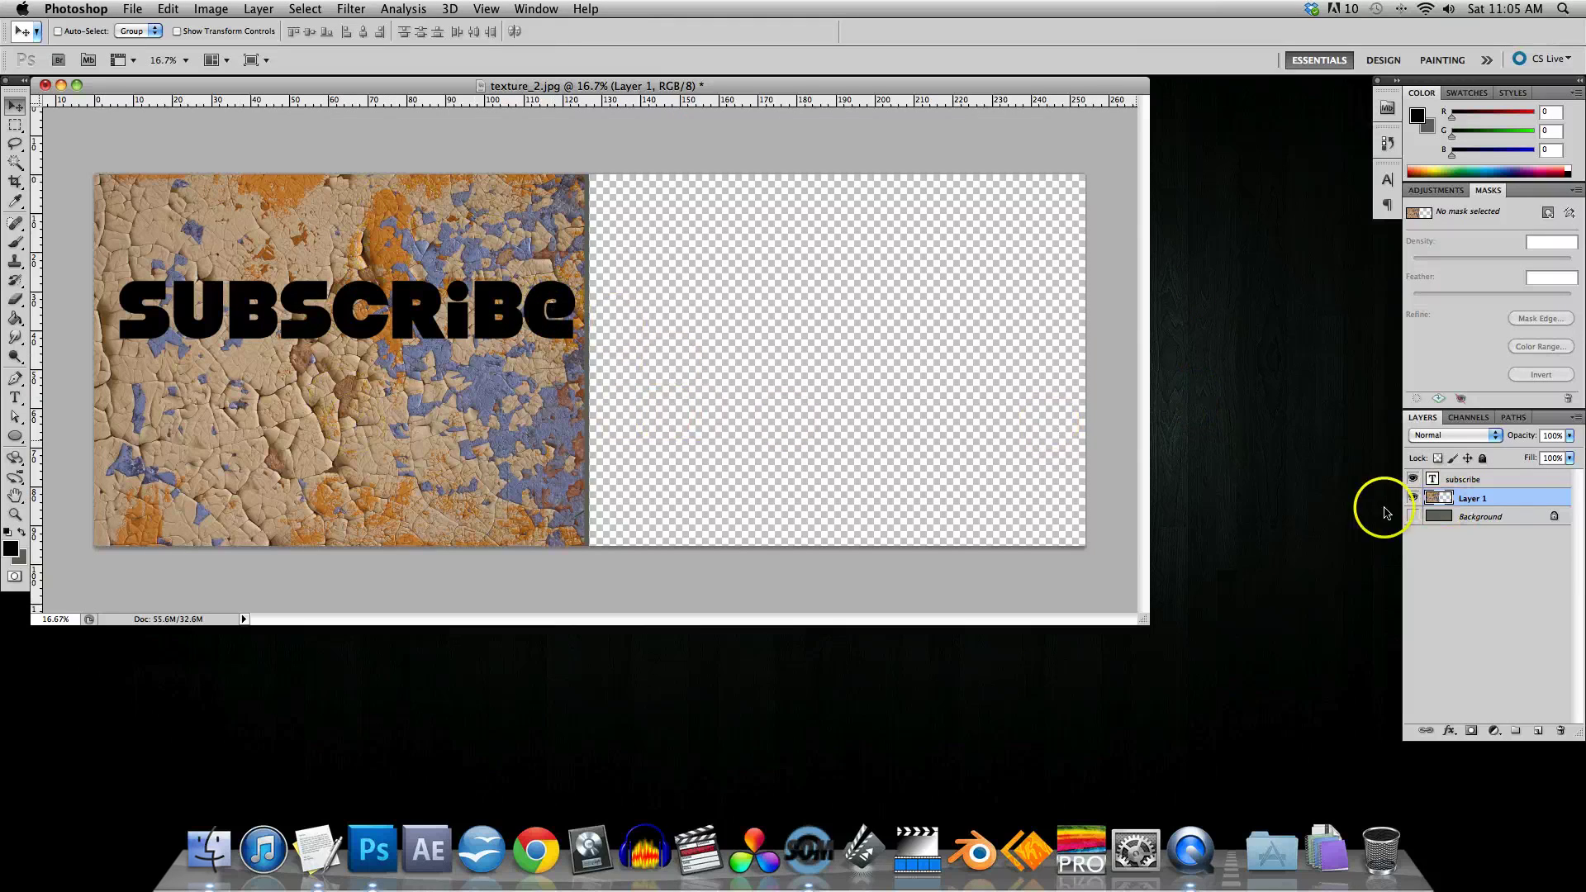
Step: Duplicate Layer 1 and drag the copy into the empty right half of the canvas
{"action": "right_click", "coordinate": [1472, 499]}
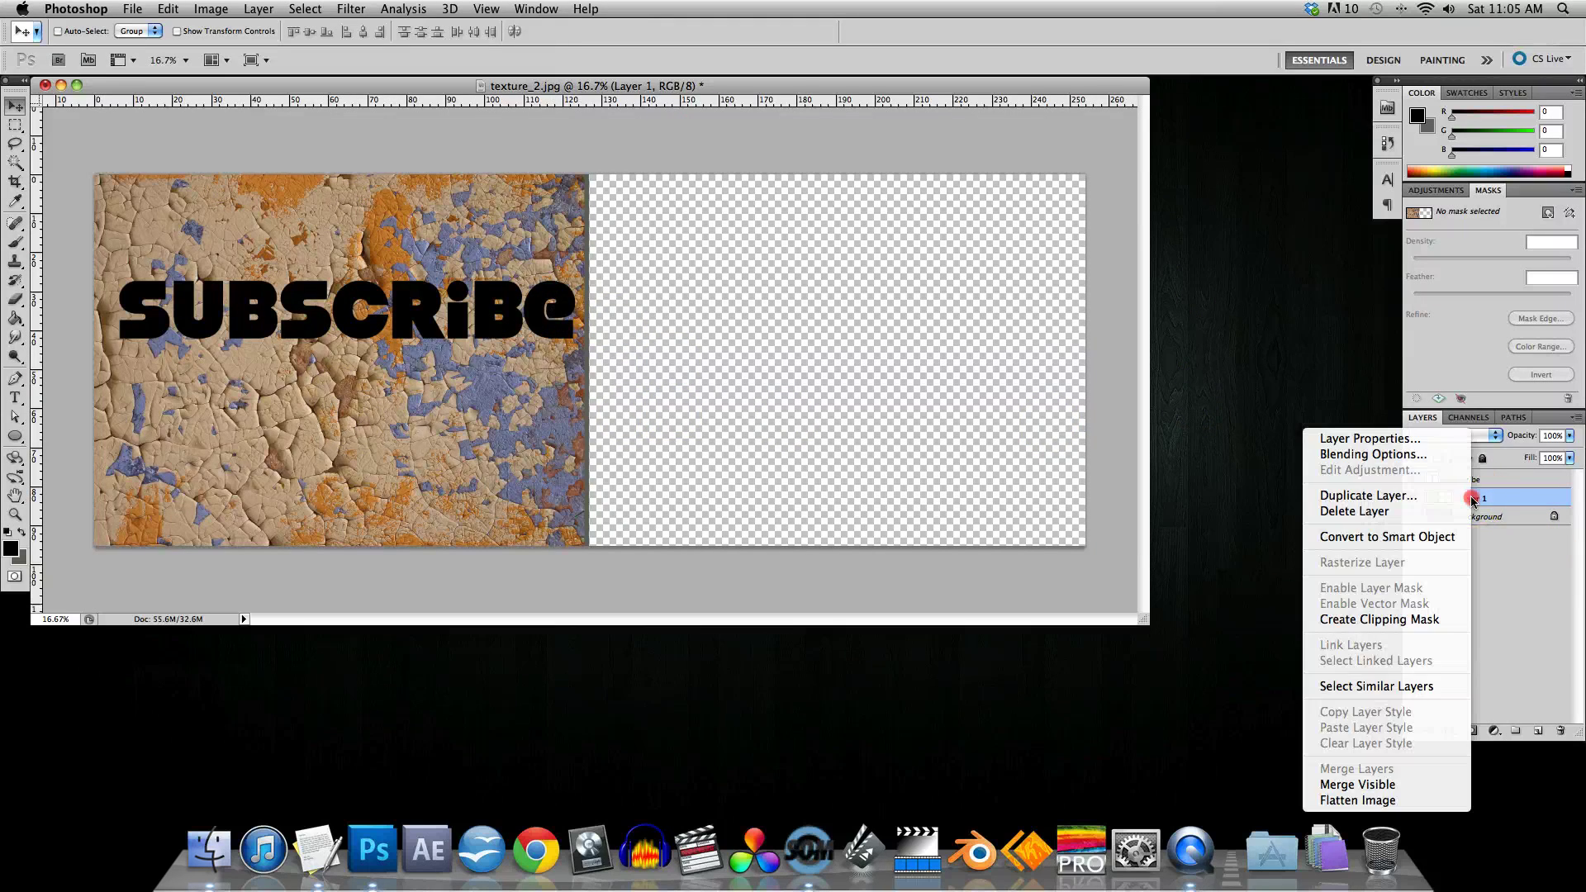
{"action": "left_click", "coordinate": [1388, 496]}
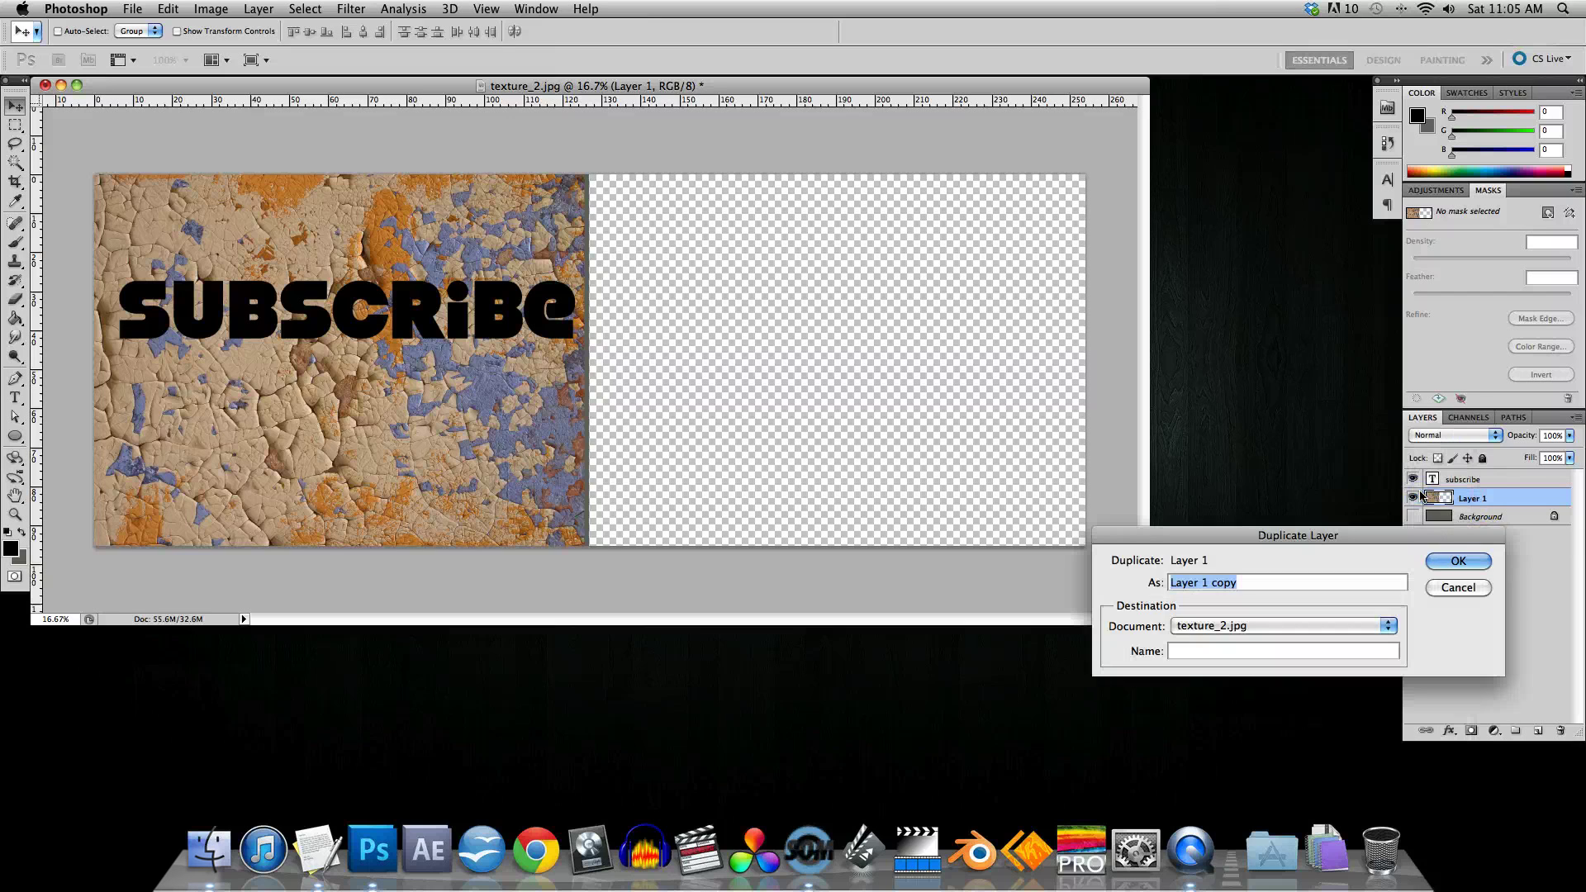
{"action": "left_click", "coordinate": [1454, 562]}
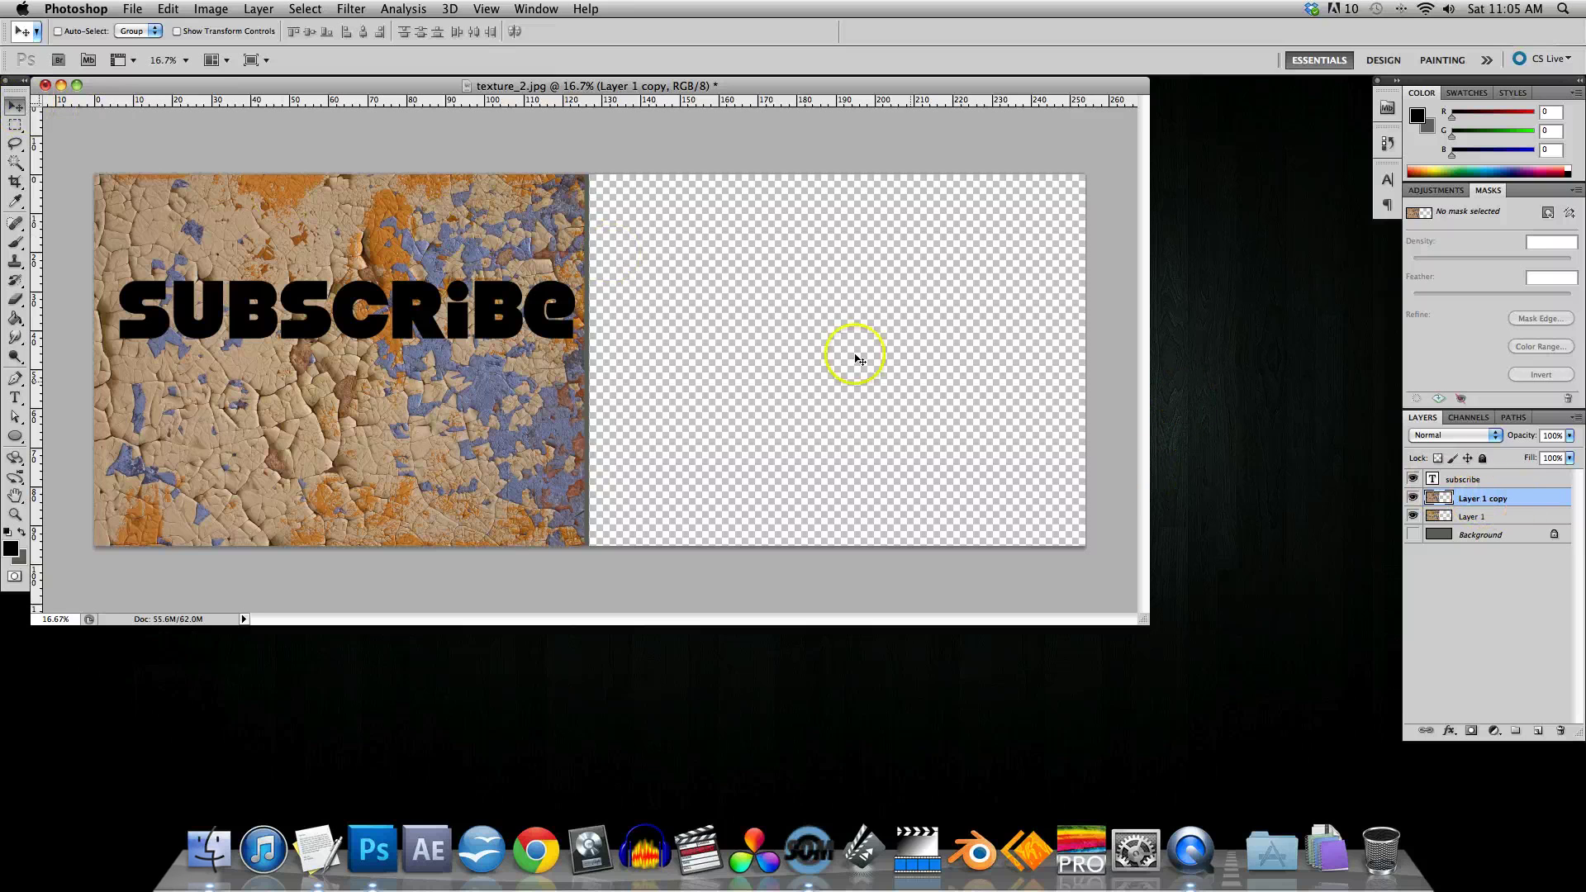
{"action": "left_click_drag", "start_coordinate": [502, 241], "coordinate": [1002, 246]}
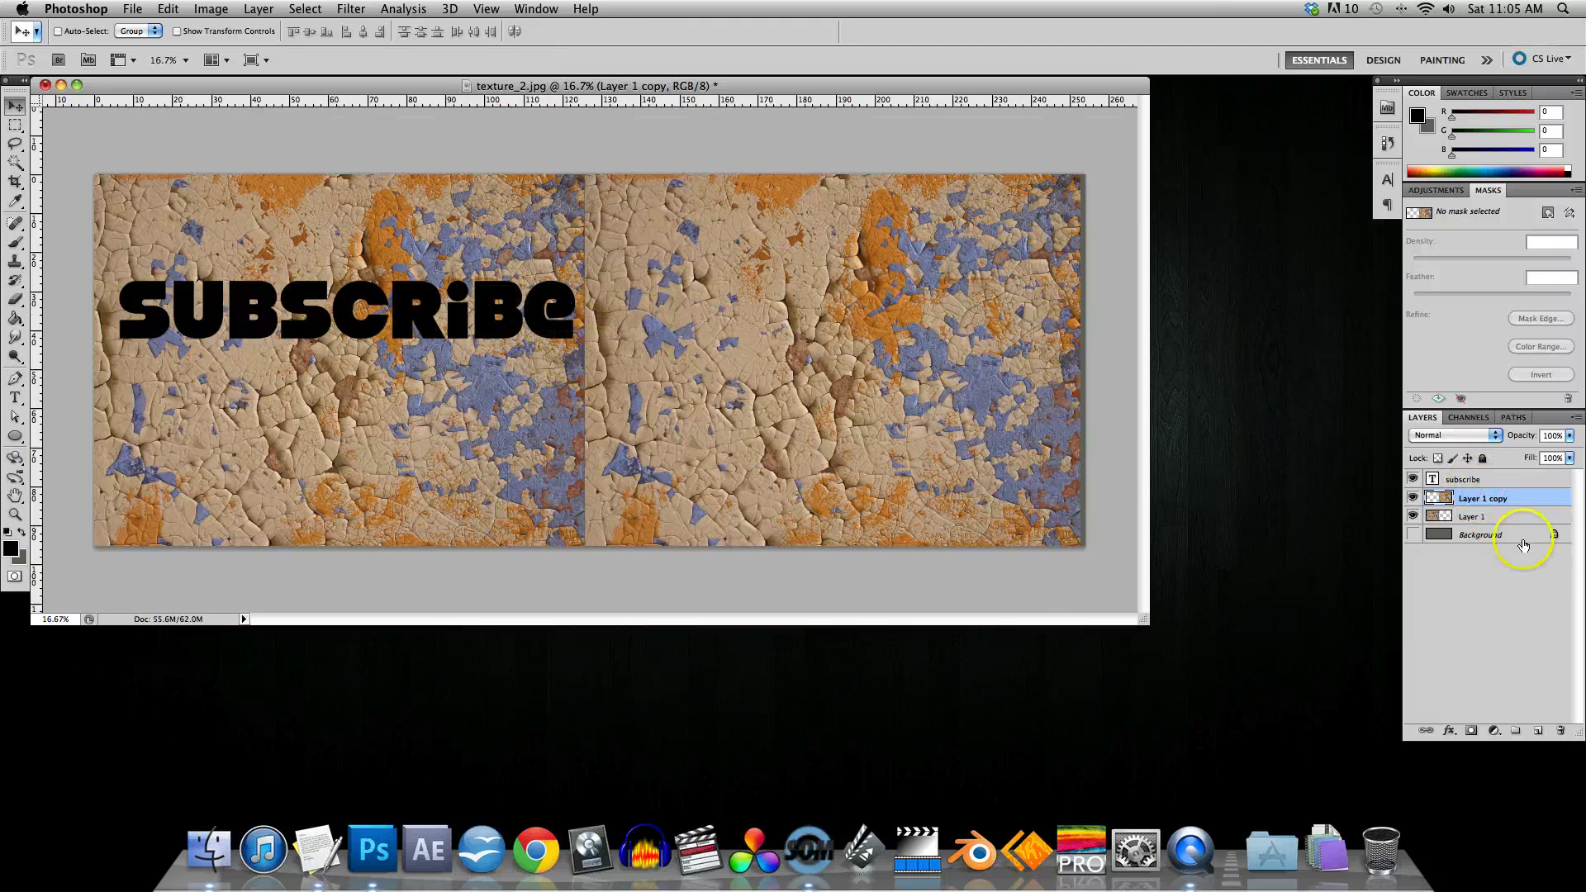
{"action": "left_click", "coordinate": [1467, 480]}
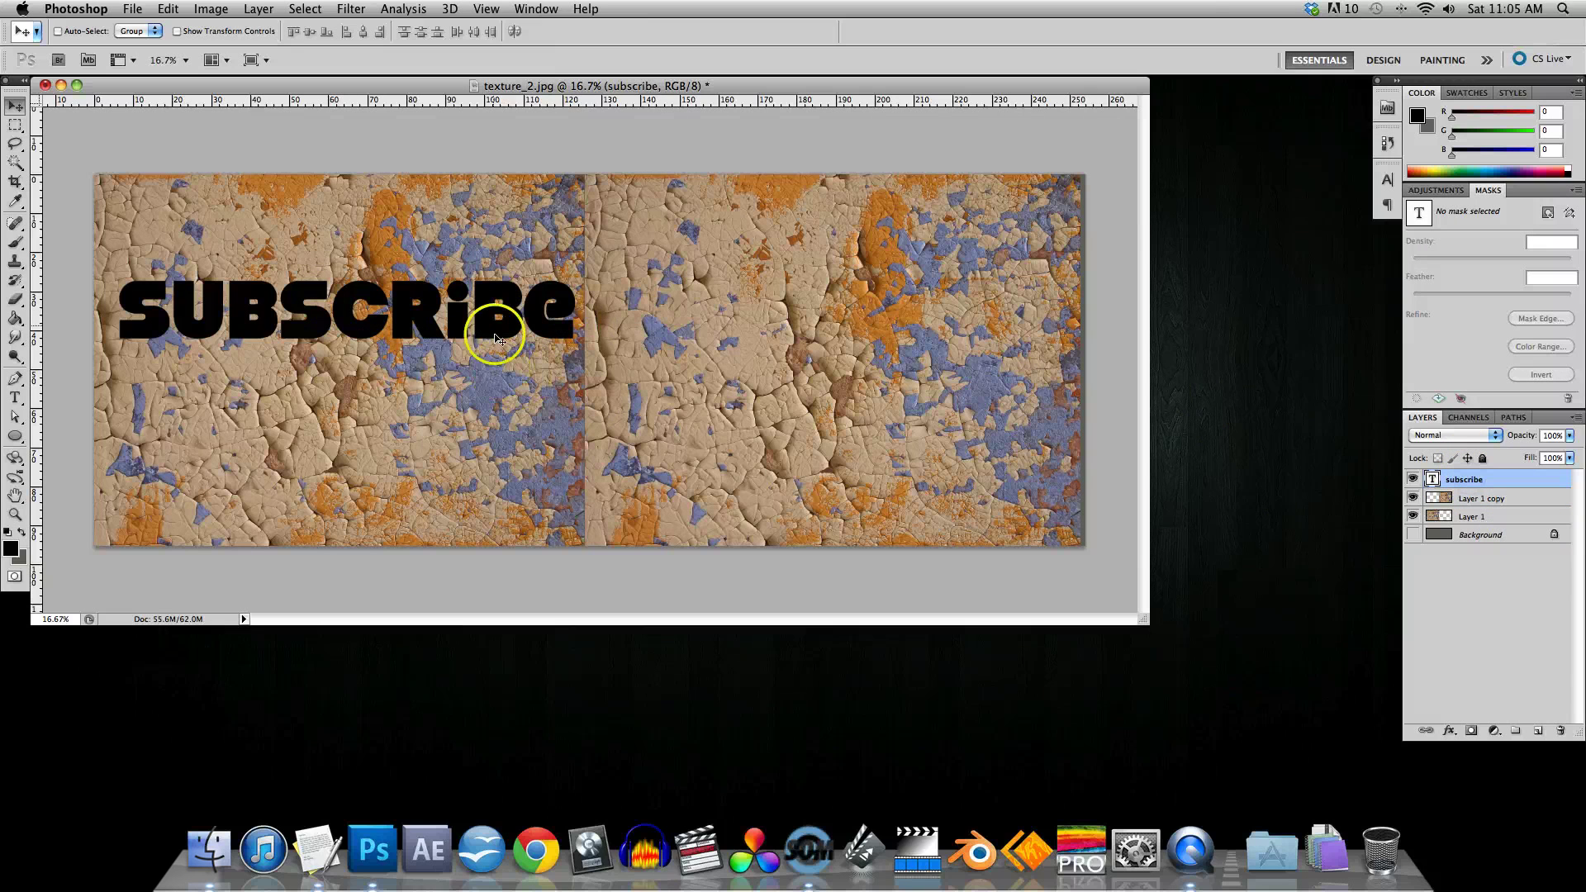
Step: Step backward (Opt+Cmd+Z) to the original-size texture holding only the SUBSCRIBE layer
{"action": "left_click_drag", "start_coordinate": [498, 329], "coordinate": [753, 347]}
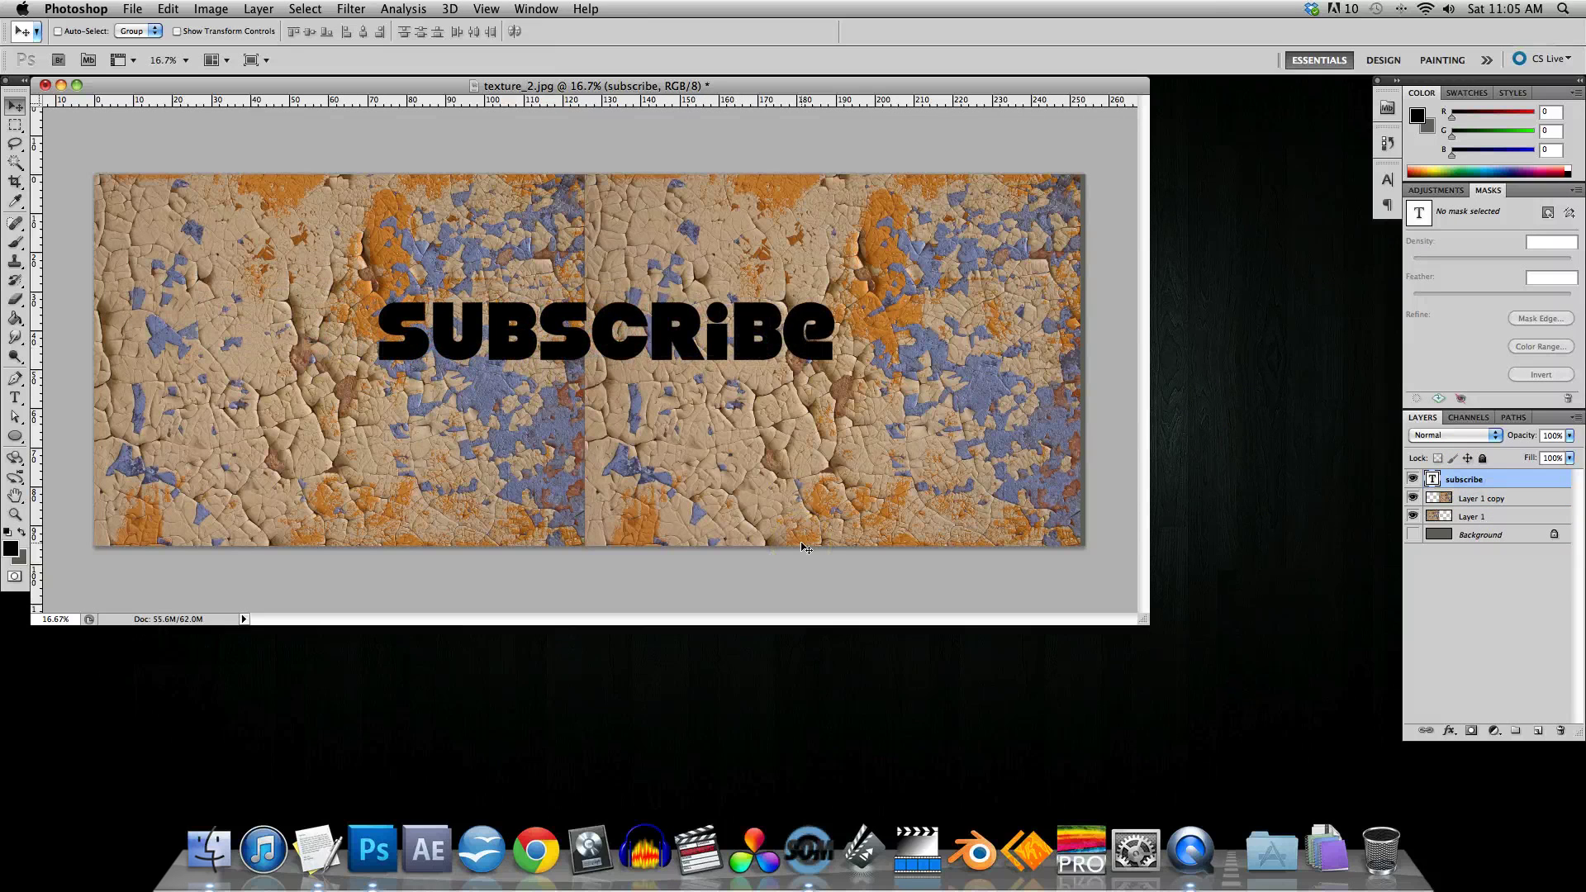
{"action": "left_click", "coordinate": [159, 10]}
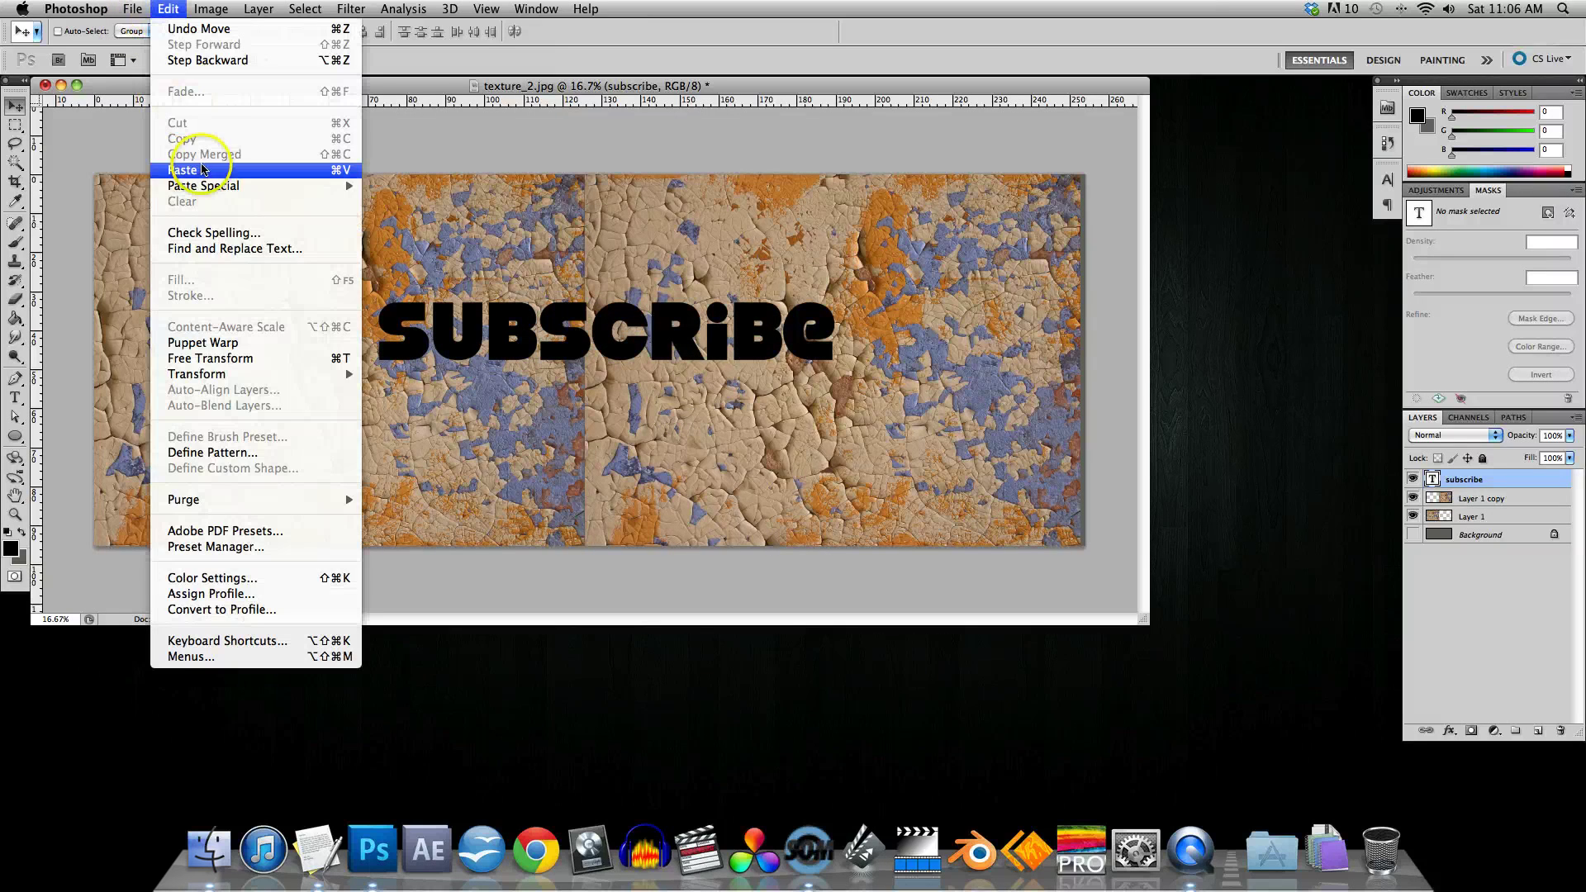
{"action": "left_click", "coordinate": [201, 60]}
{"action": "key", "text": "alt+super+z"}
{"action": "key", "text": "alt+super+z"}
{"action": "key", "text": "alt+super+z"}
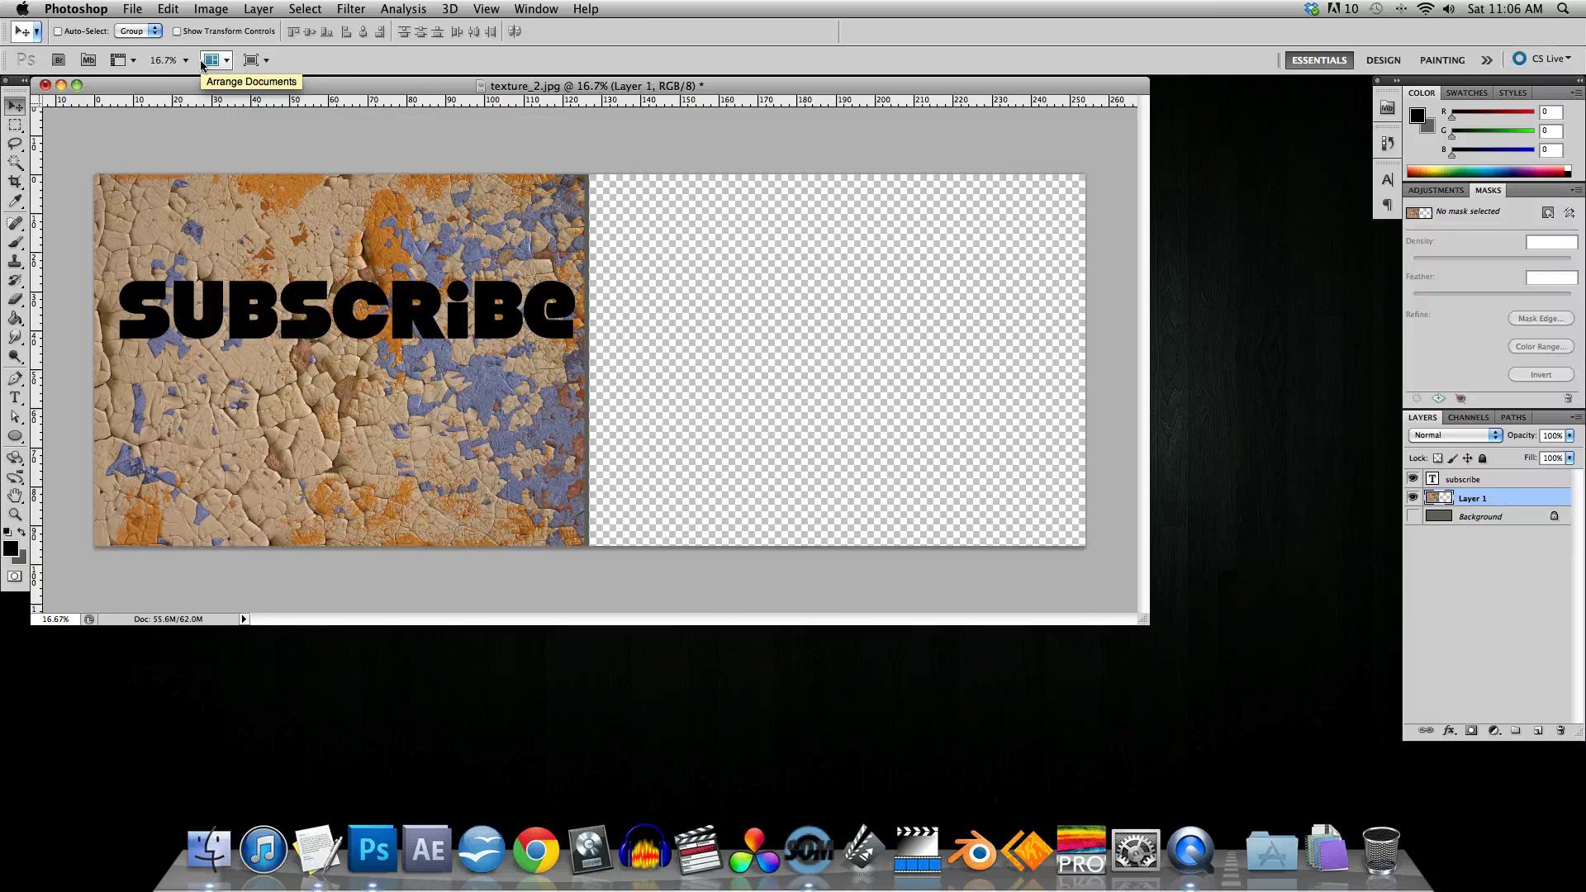
{"action": "key", "text": "alt+super+z"}
{"action": "key", "text": "alt+super+z"}
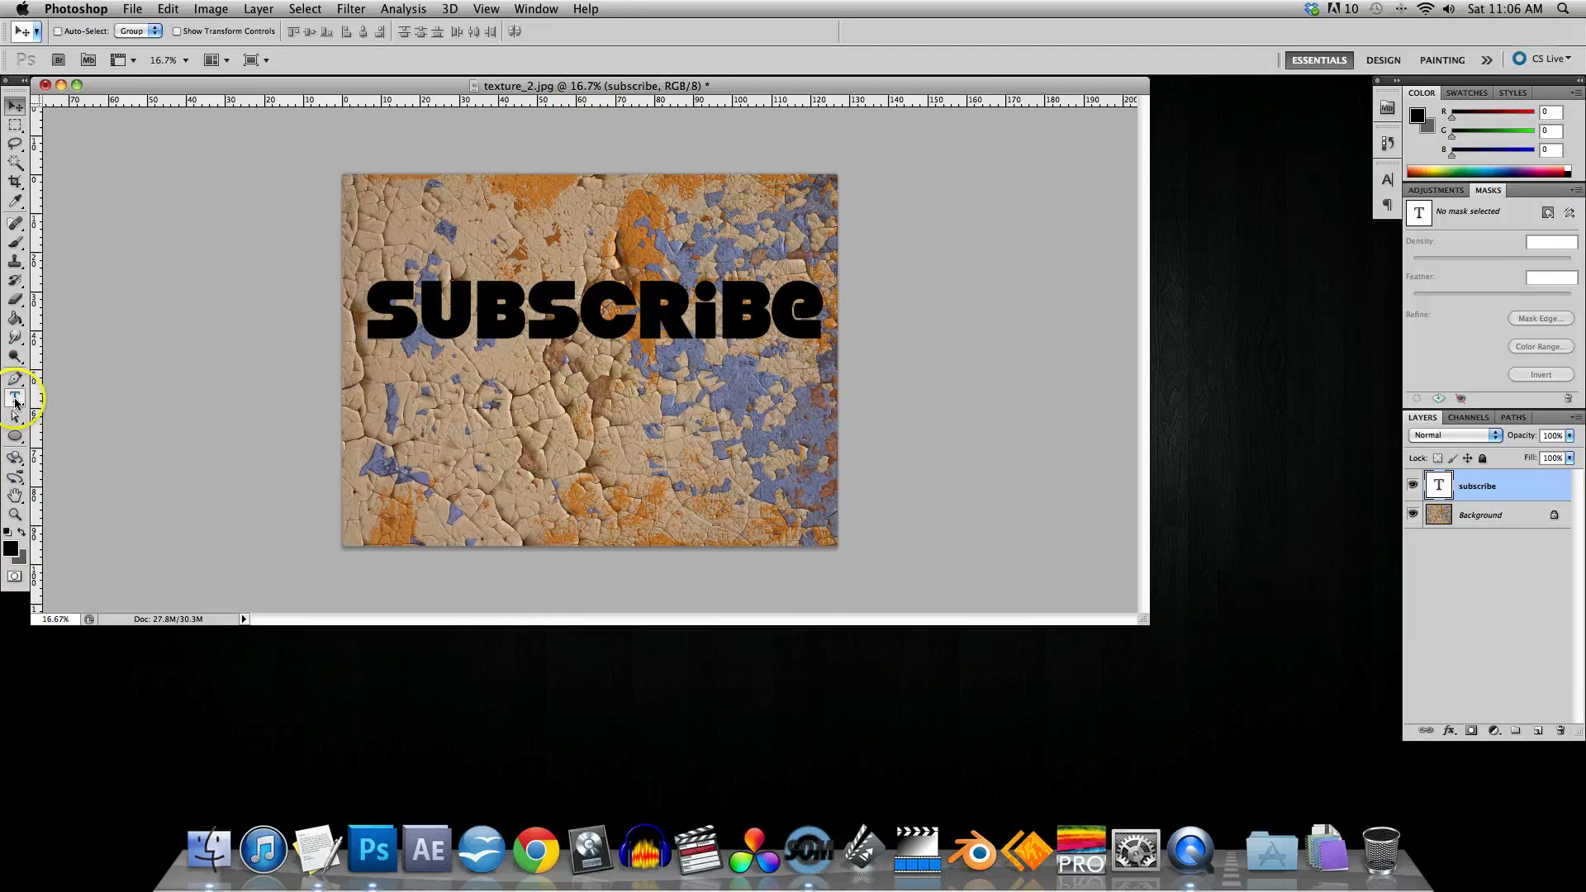
Step: Set the SUBSCRIBE font size to 500 pt
{"action": "left_click", "coordinate": [15, 397]}
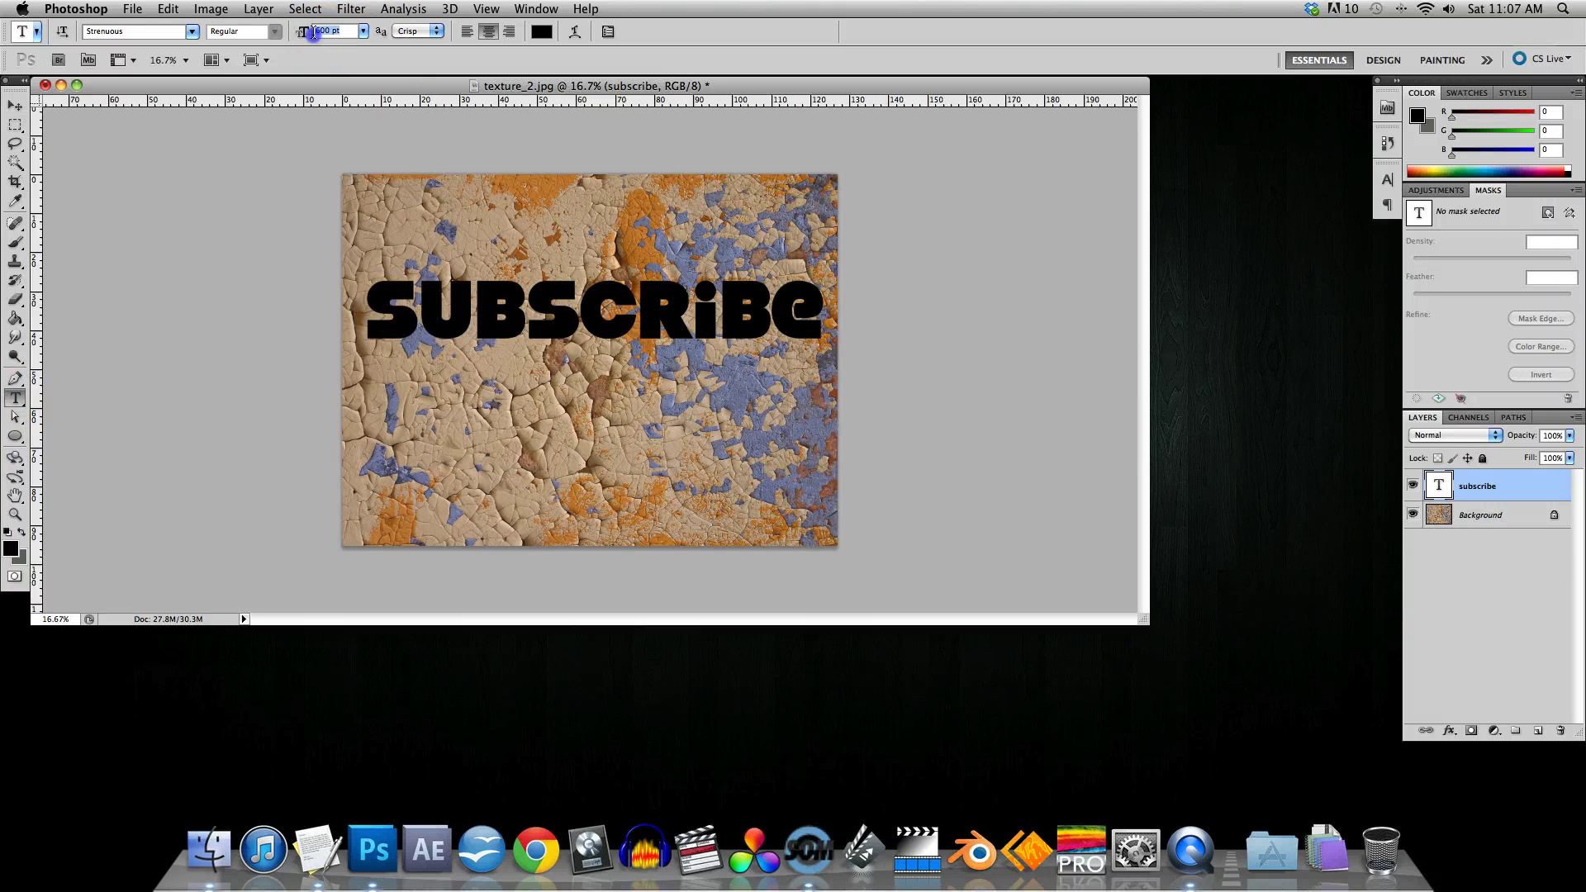
{"action": "type", "text": "500"}
{"action": "key", "text": "Return"}
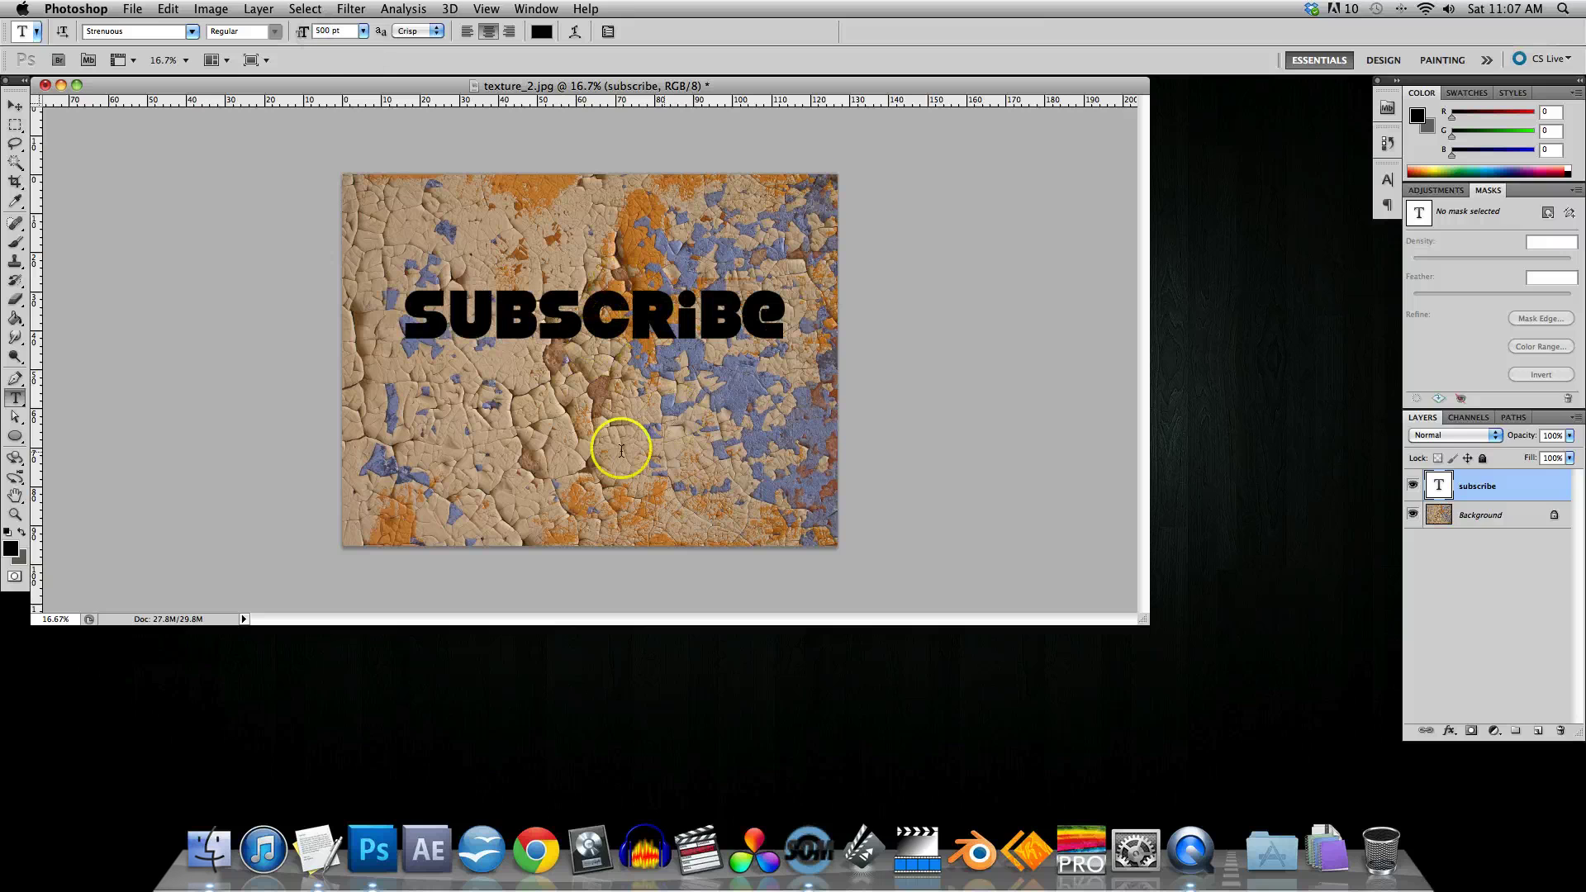
Step: Free-transform SUBSCRIBE down to about 93.2% and nudge it slightly right and up
{"action": "left_click", "coordinate": [16, 105]}
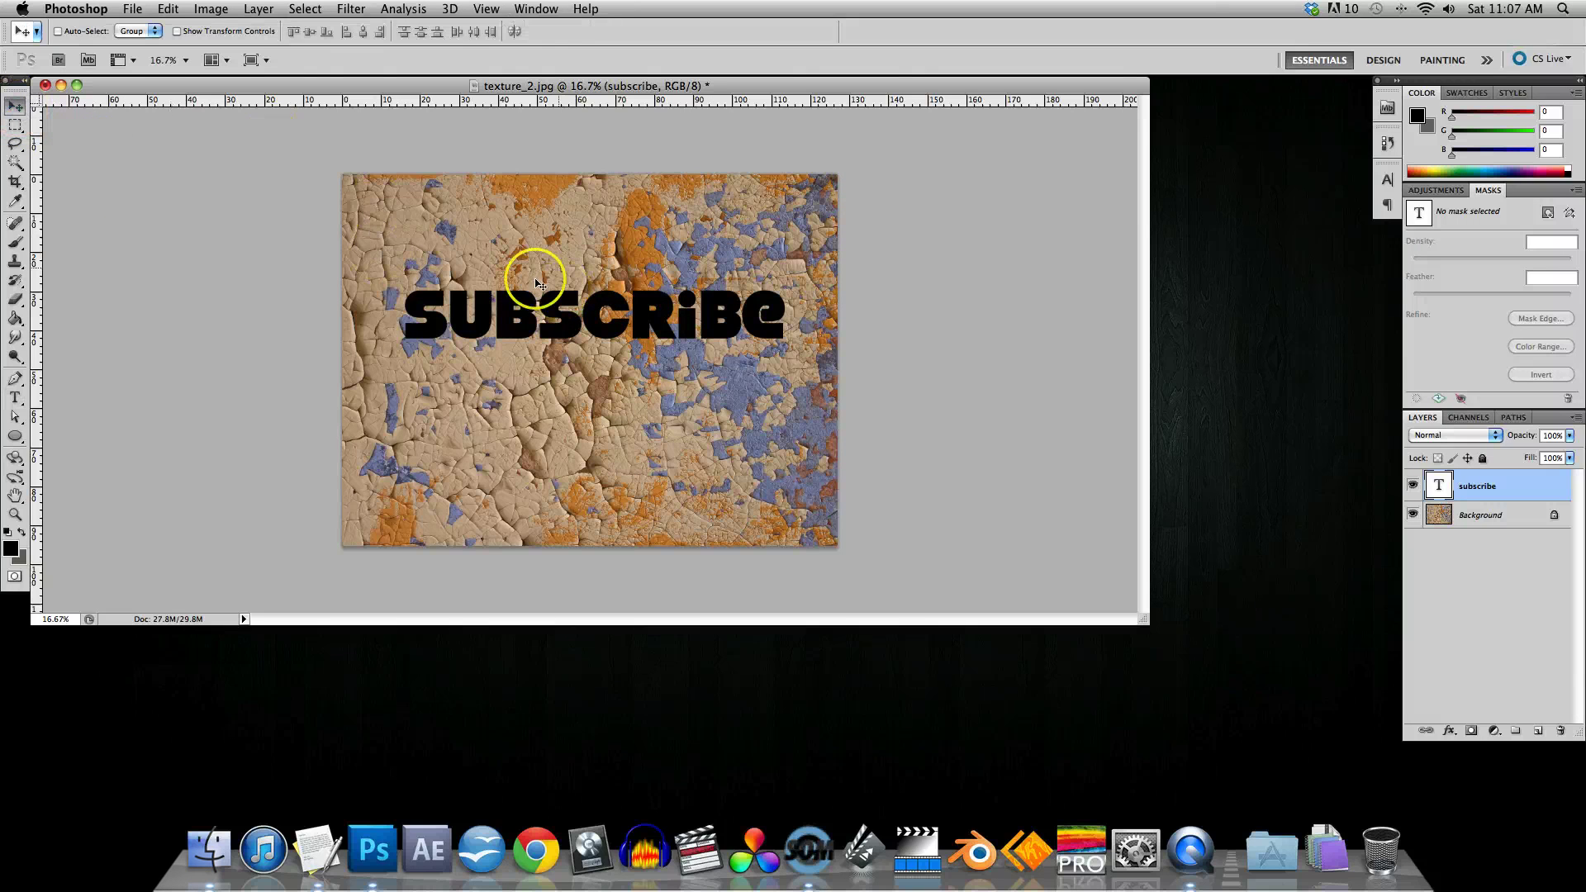
{"action": "left_click", "coordinate": [164, 10]}
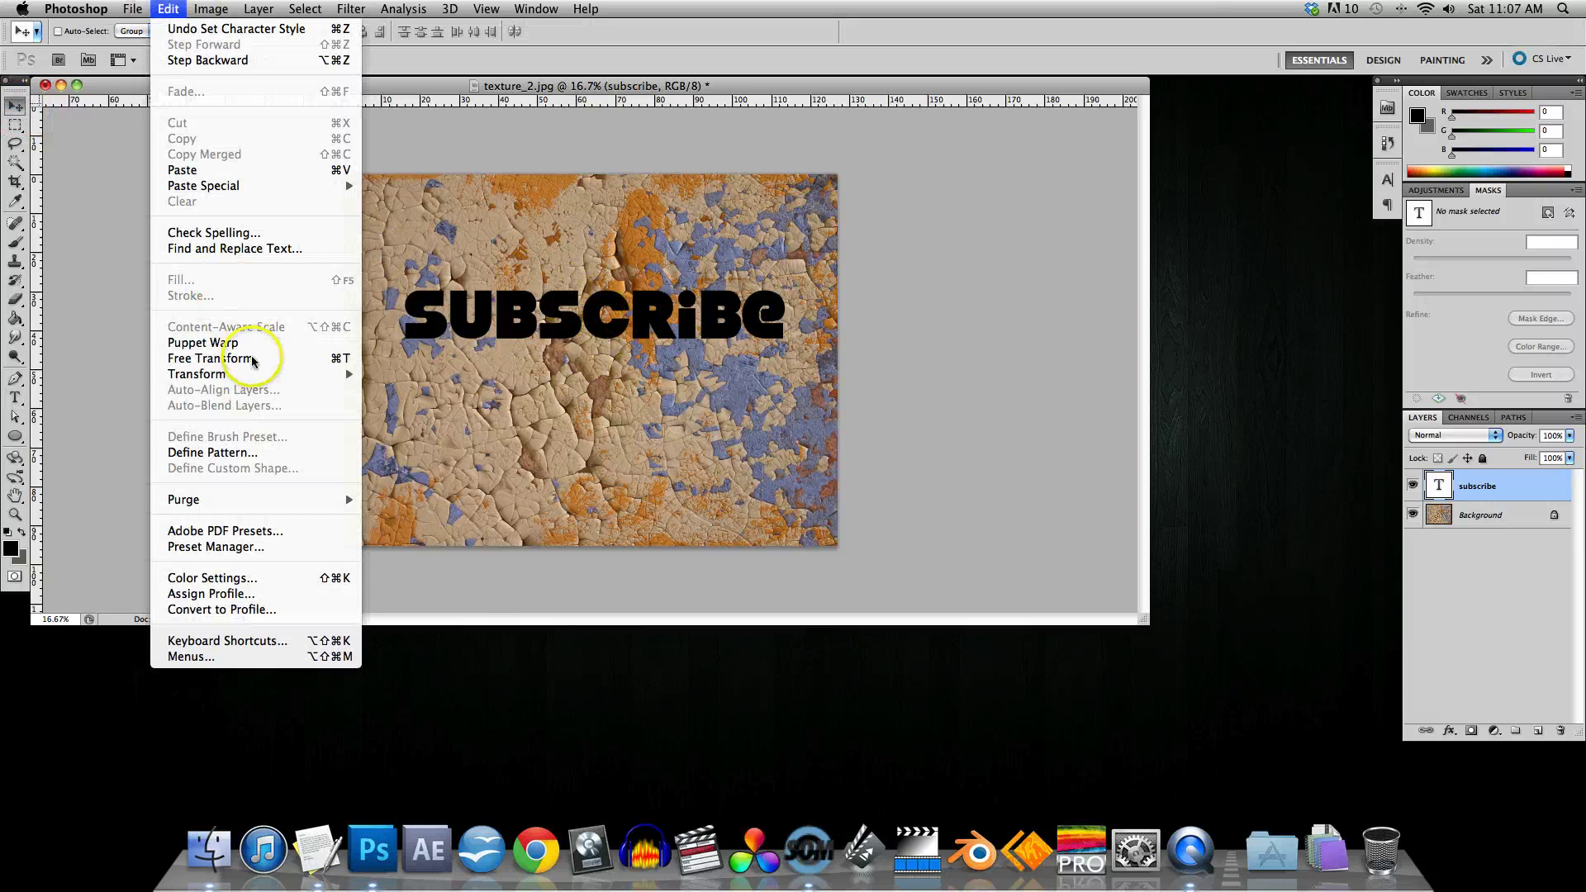
{"action": "mouse_move", "coordinate": [248, 373]}
{"action": "left_click", "coordinate": [426, 408]}
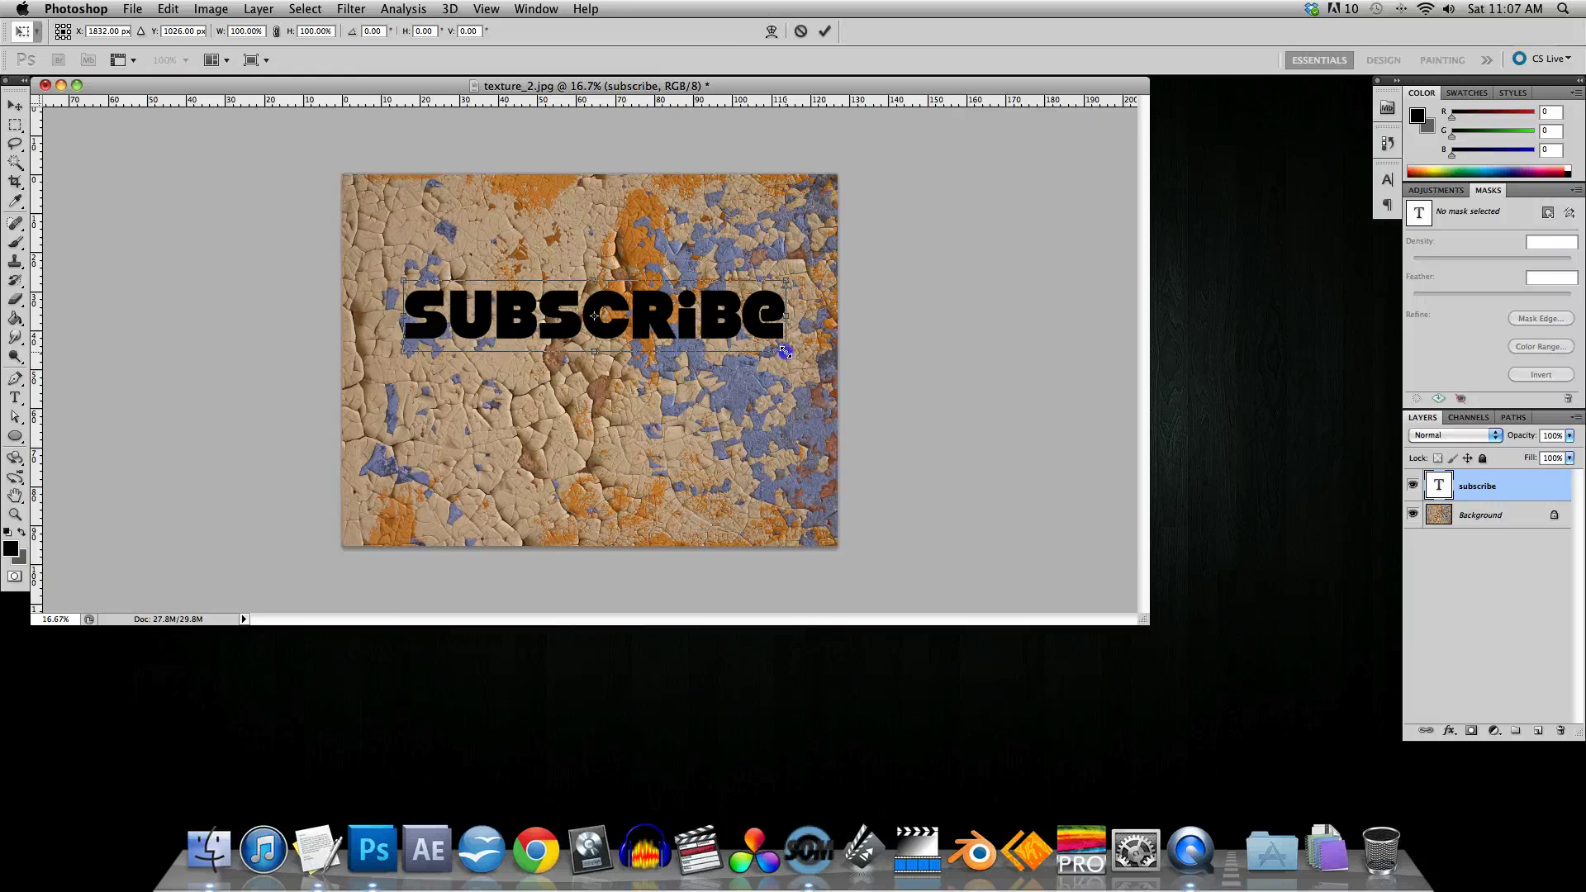
{"action": "left_click_drag", "start_coordinate": [785, 351], "coordinate": [752, 327]}
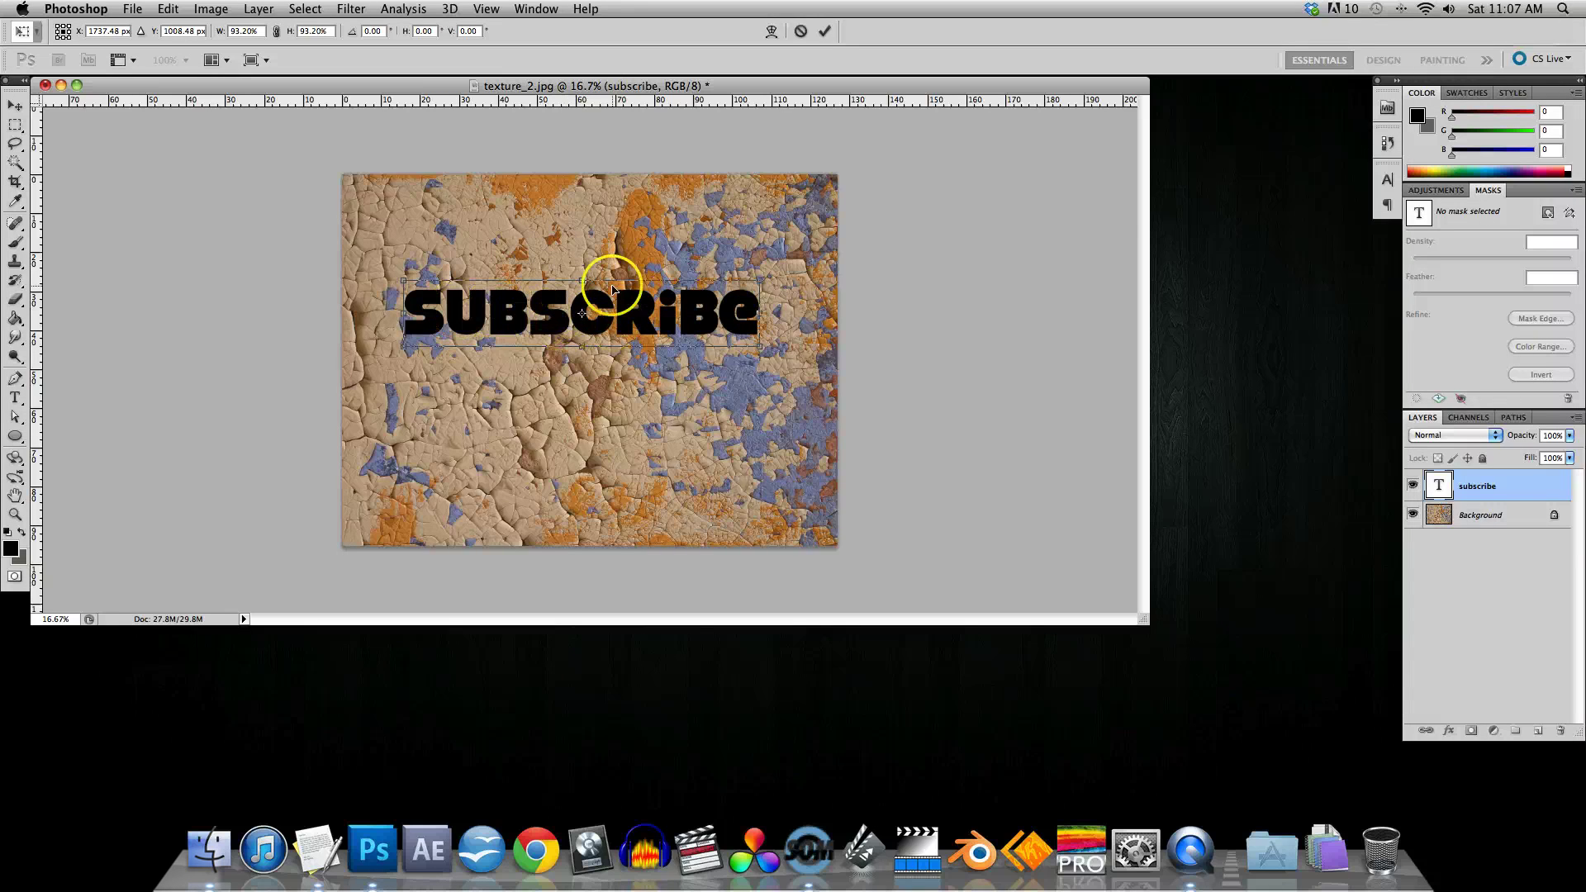
{"action": "left_click", "coordinate": [15, 109]}
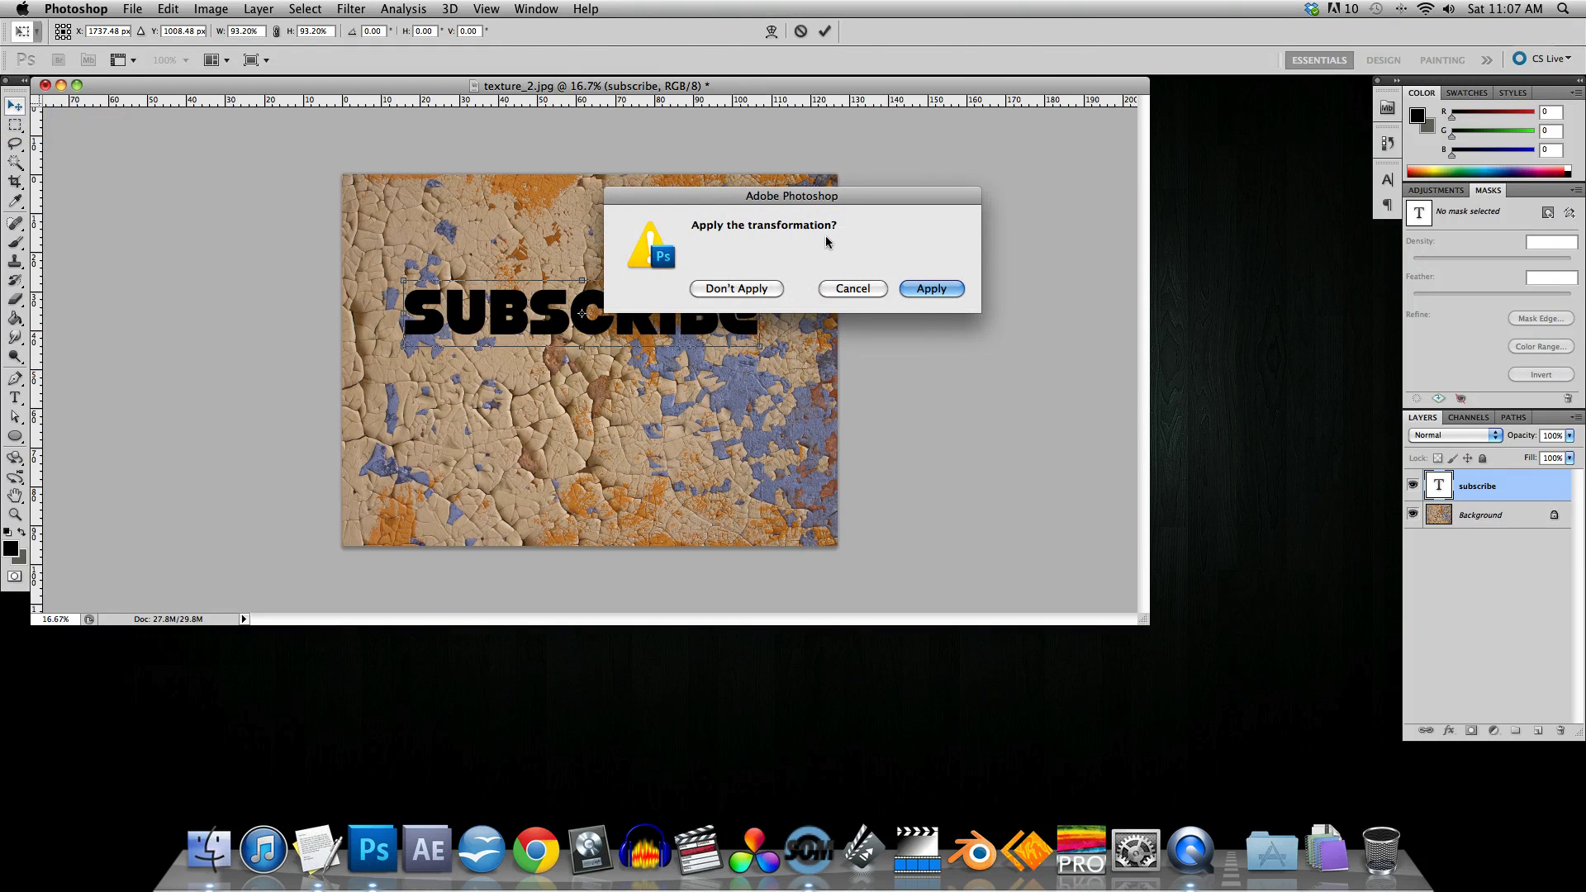
{"action": "left_click", "coordinate": [938, 291]}
{"action": "left_click", "coordinate": [678, 322]}
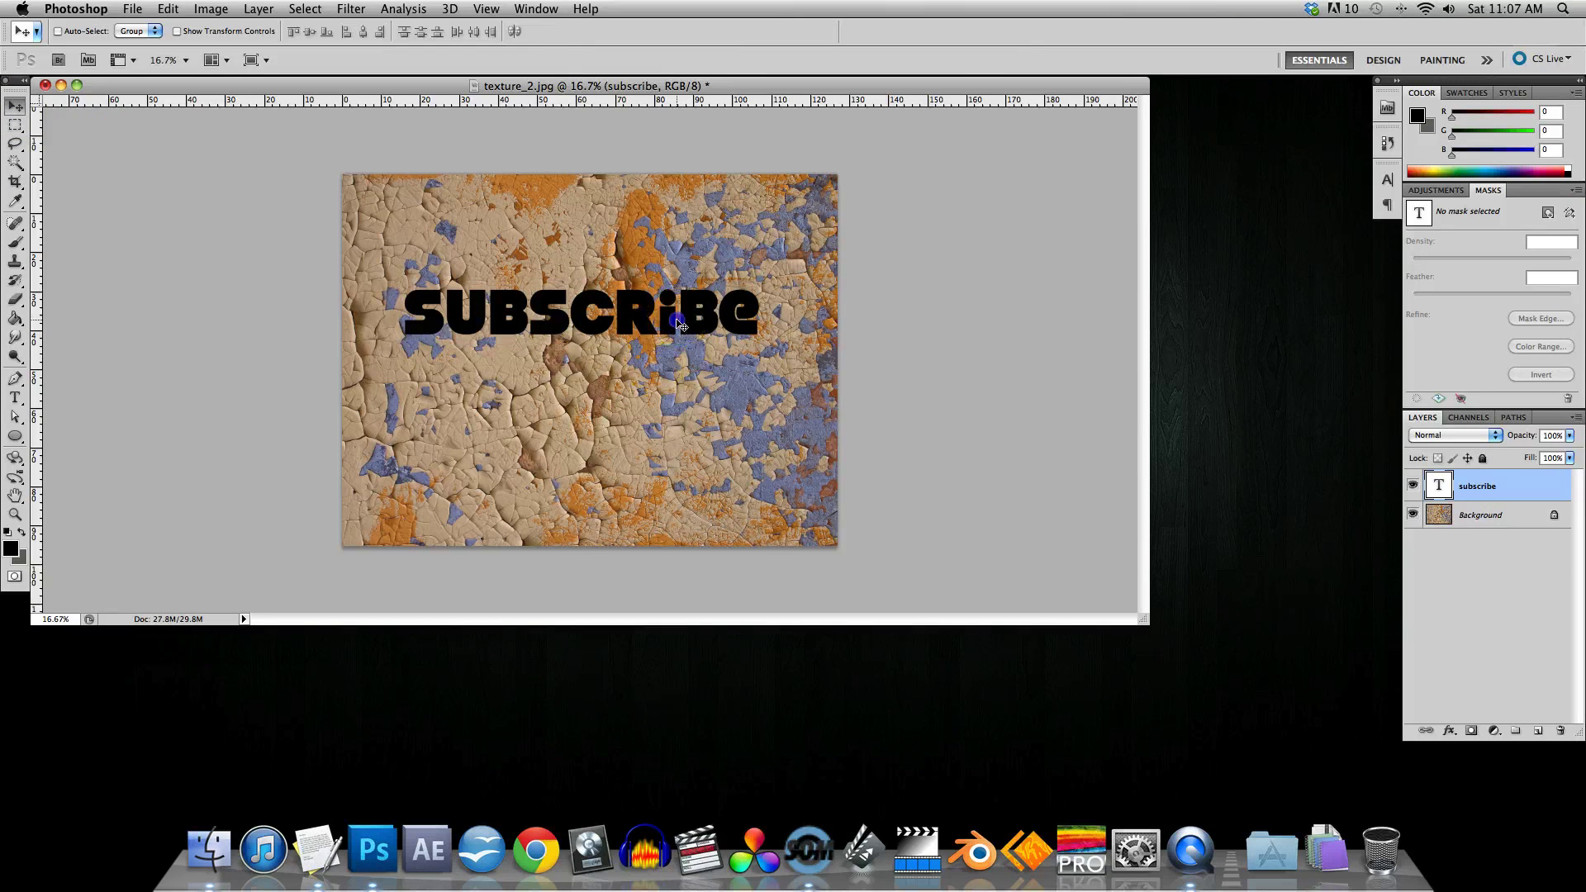
{"action": "left_click_drag", "start_coordinate": [606, 316], "coordinate": [615, 311]}
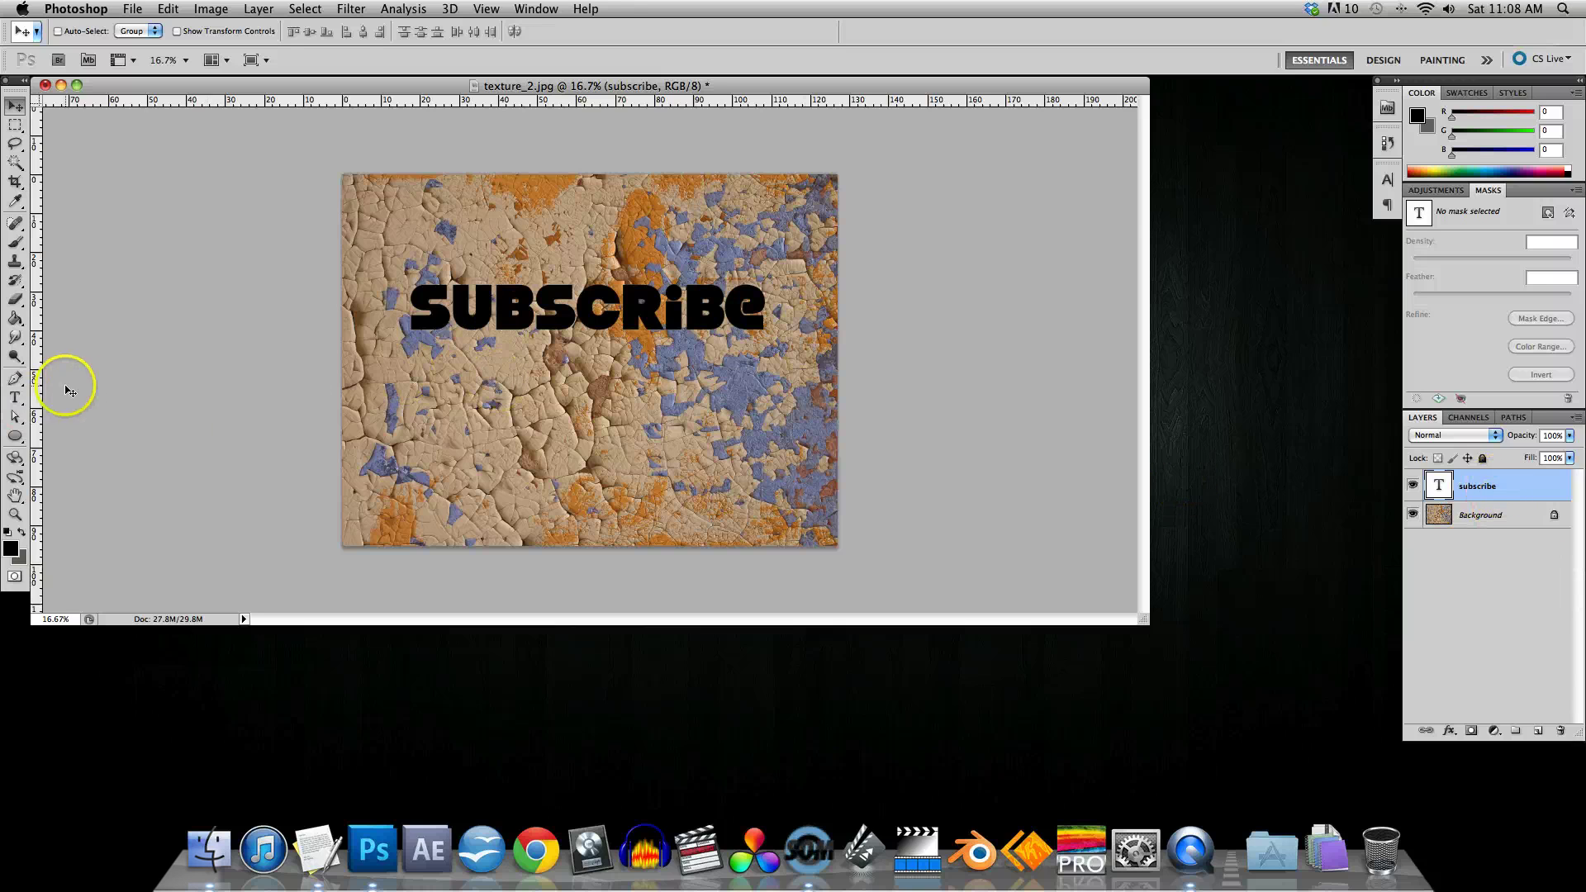
Step: Recolour the SUBSCRIBE text dark navy blue (#1a3076) instead of black
{"action": "left_click", "coordinate": [17, 400]}
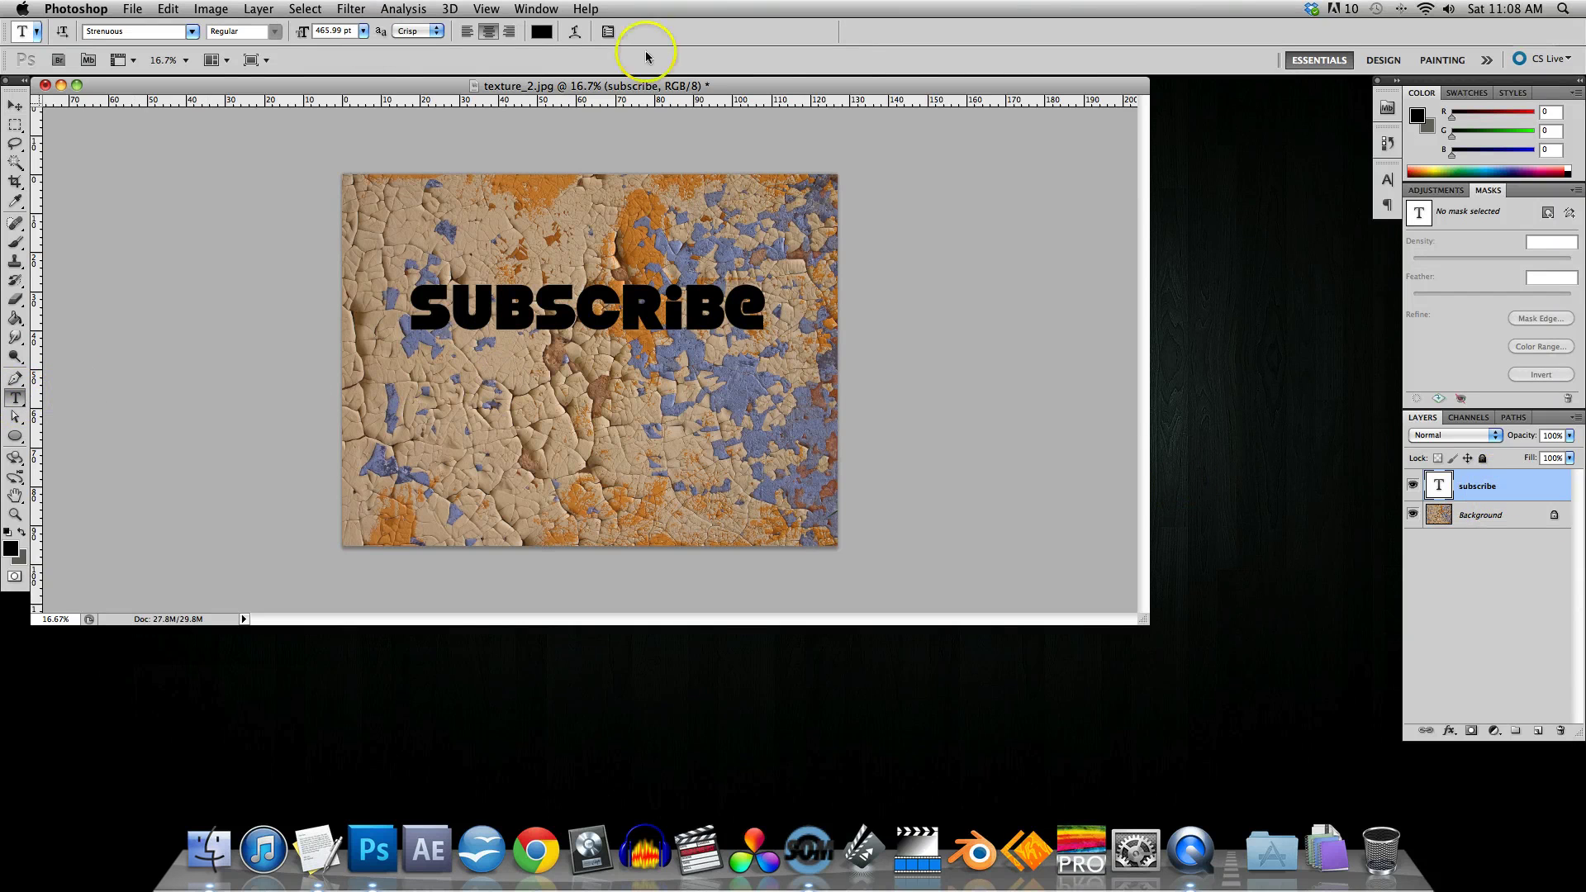
{"action": "left_click", "coordinate": [543, 33]}
{"action": "left_click", "coordinate": [1312, 619]}
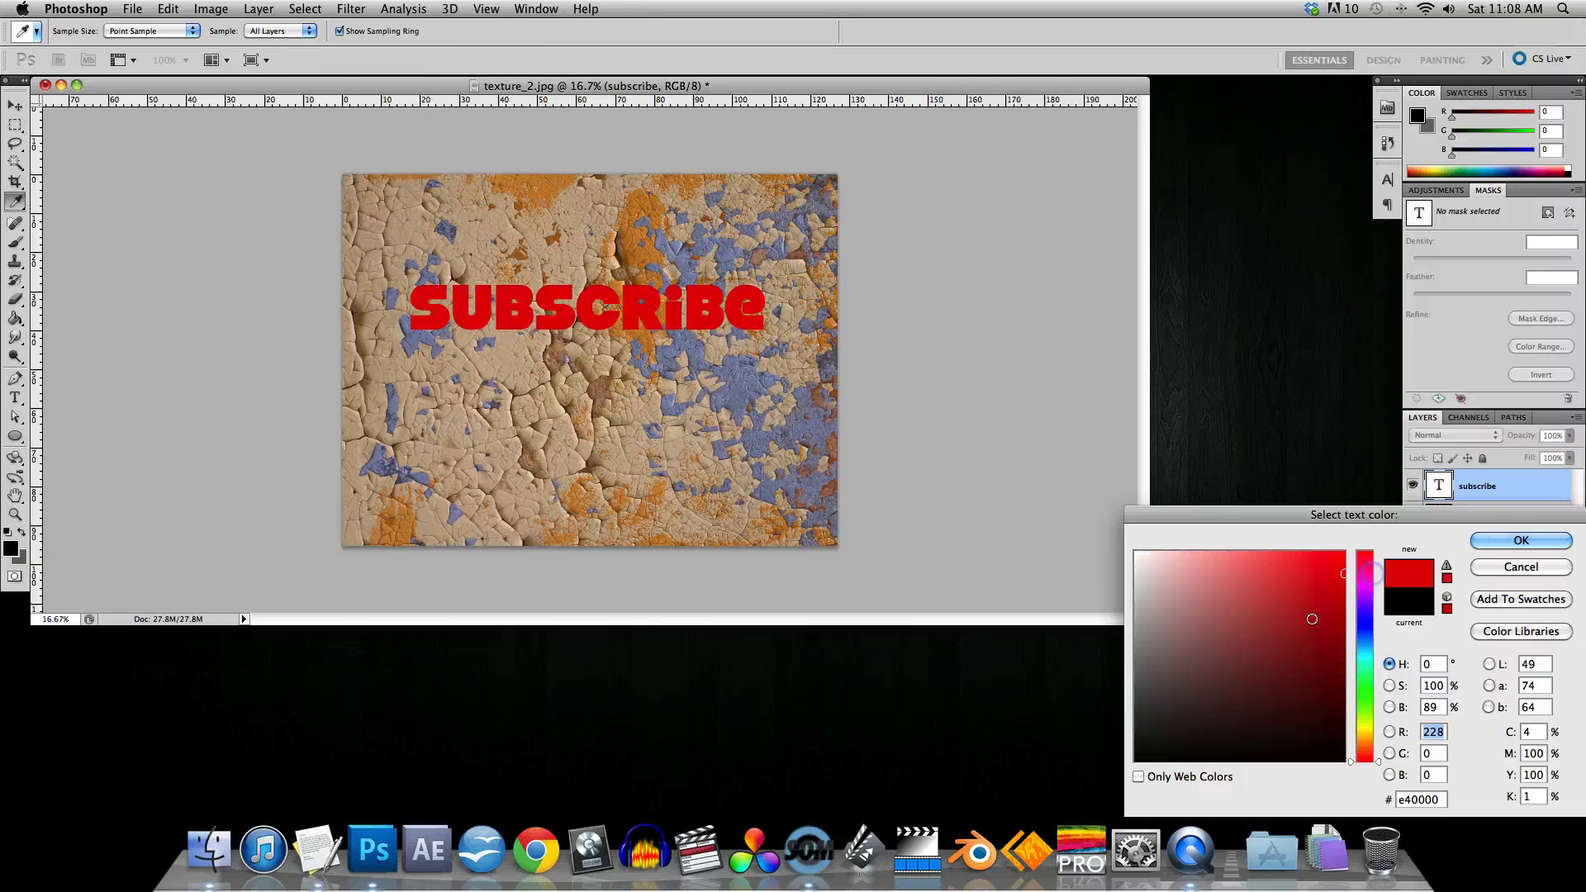
{"action": "left_click_drag", "start_coordinate": [1254, 649], "coordinate": [1298, 663]}
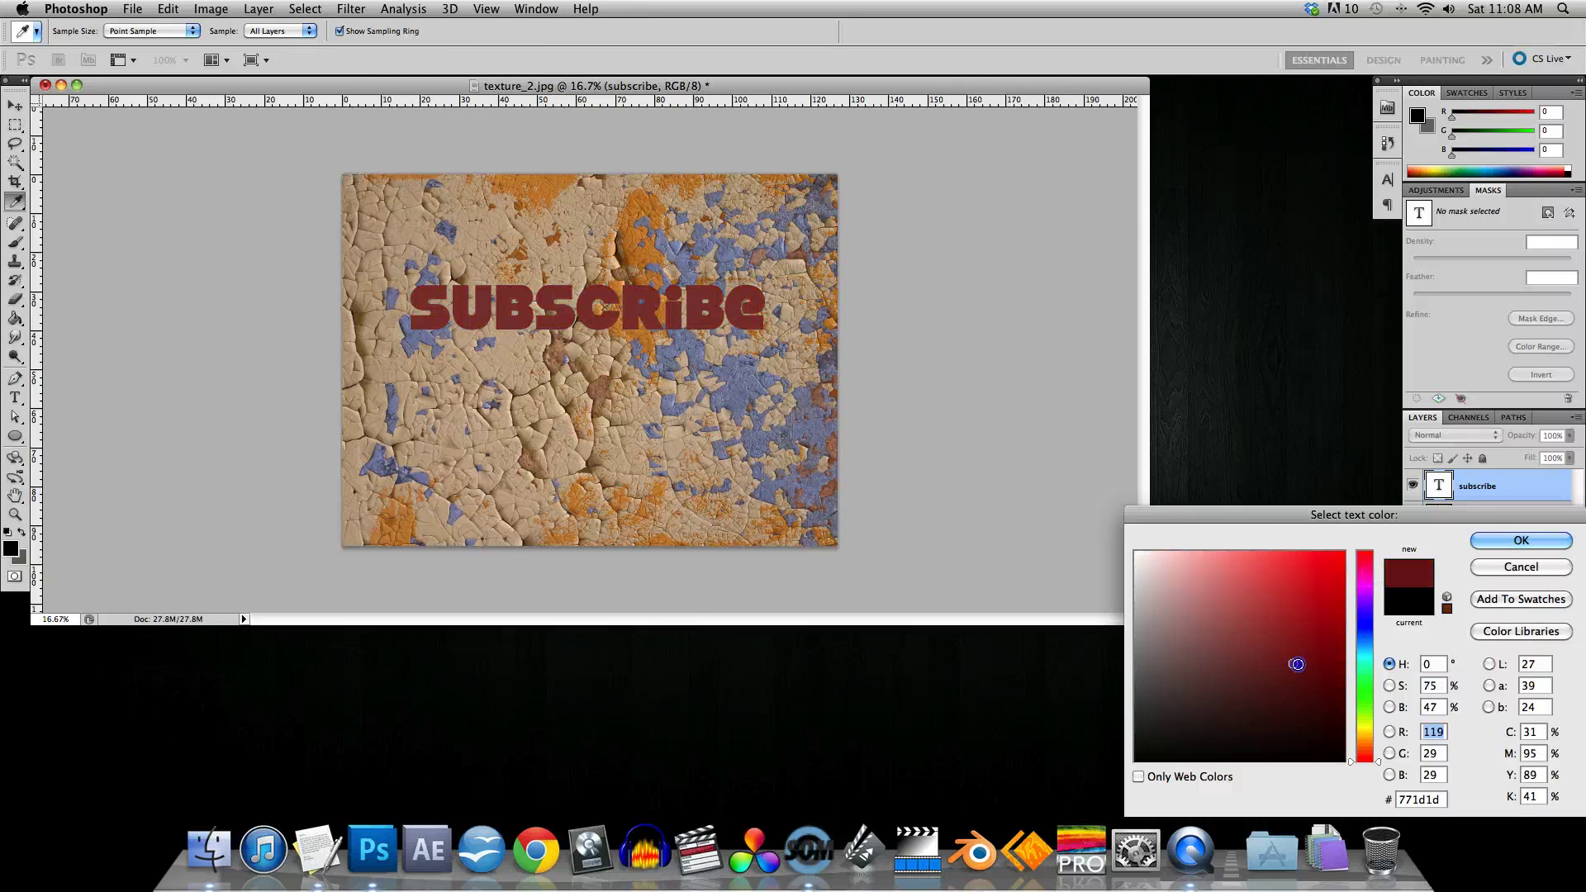
{"action": "left_click", "coordinate": [1370, 632]}
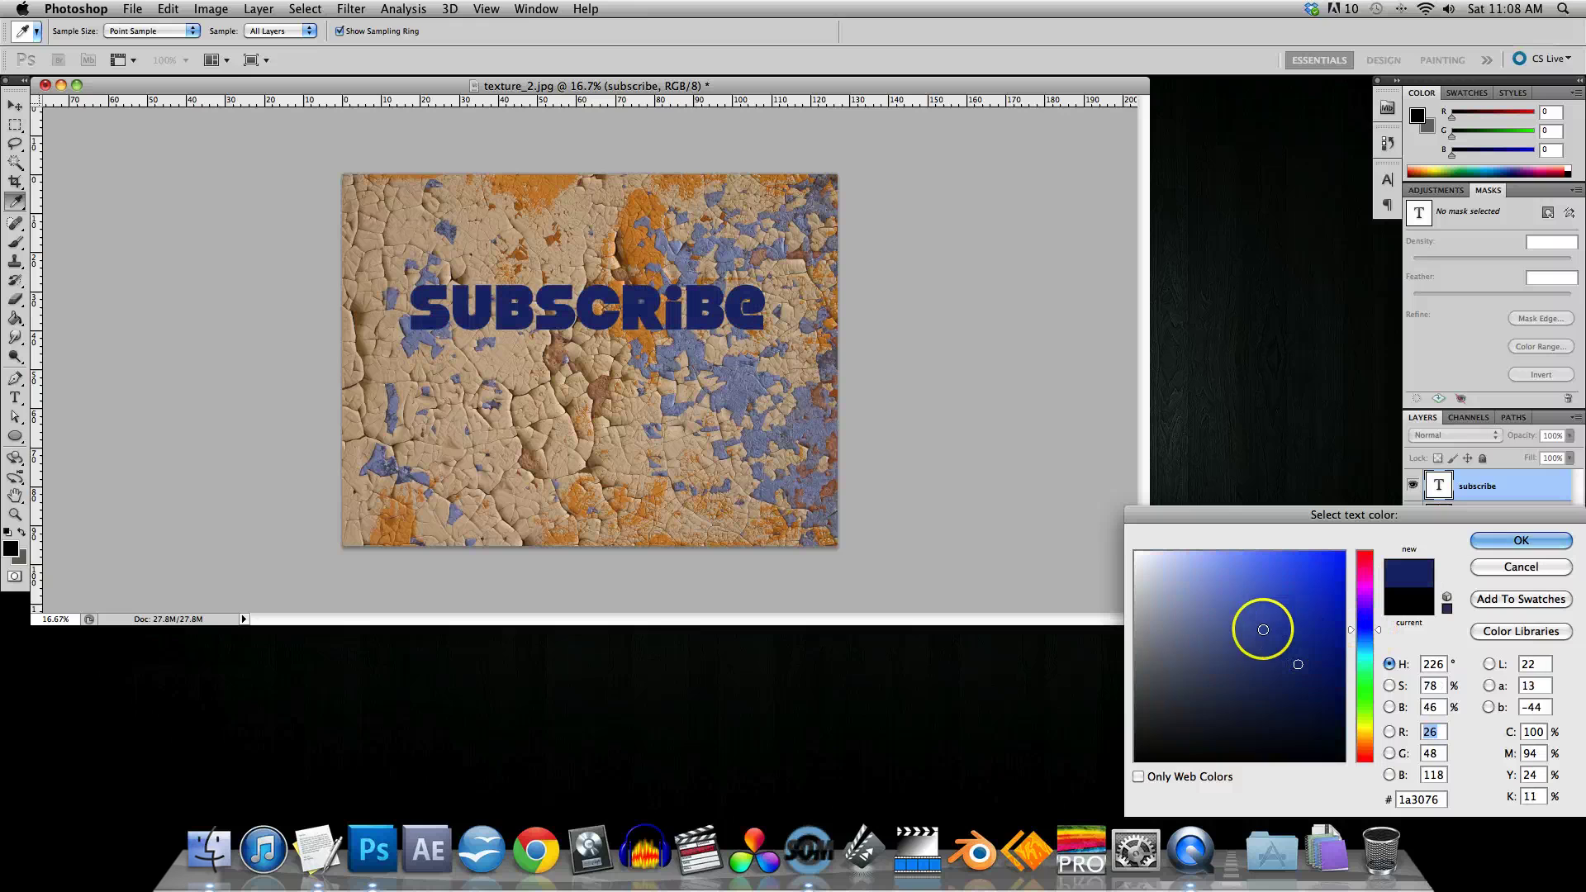
{"action": "left_click", "coordinate": [1542, 546]}
{"action": "left_click", "coordinate": [10, 548]}
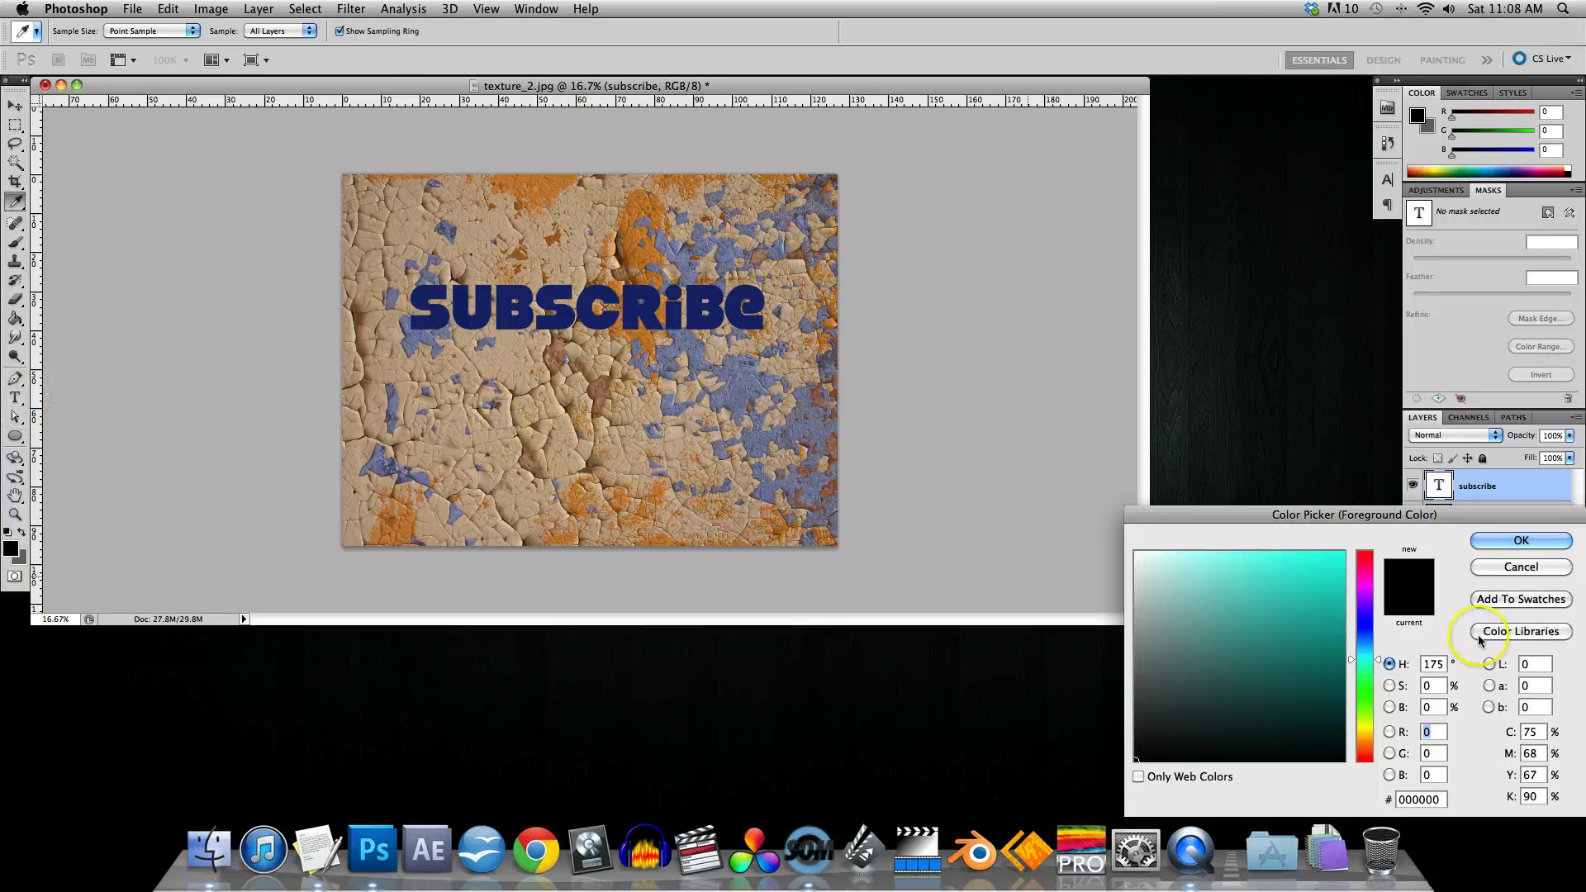
{"action": "left_click", "coordinate": [1525, 567]}
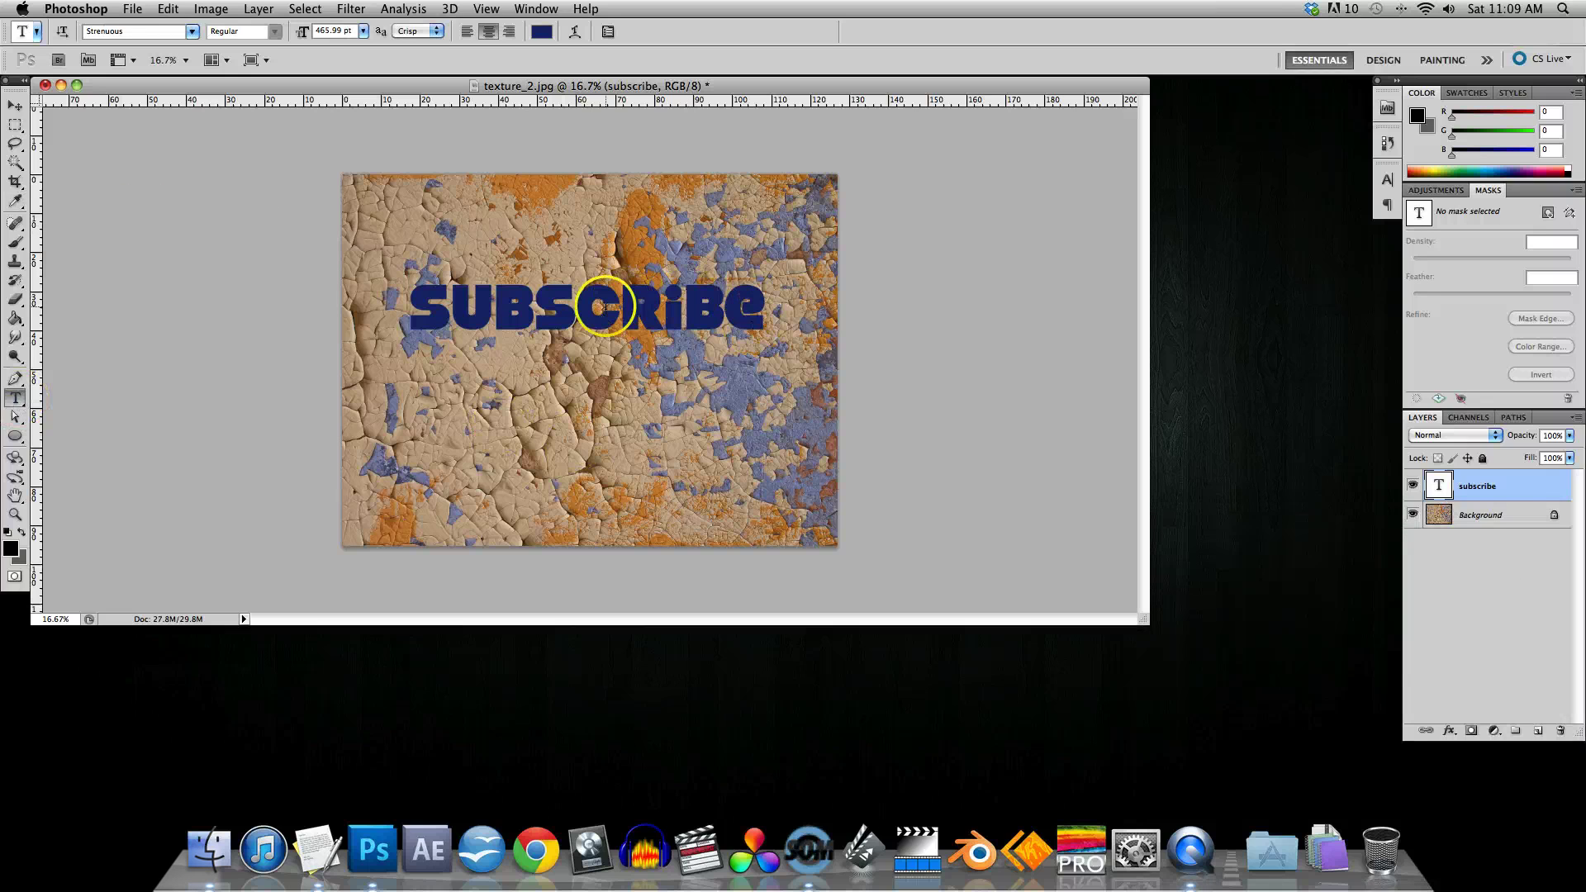
Step: Try a dark green colour on the highlighted SUBSCRIBE text
{"action": "left_click_drag", "start_coordinate": [409, 306], "coordinate": [842, 320]}
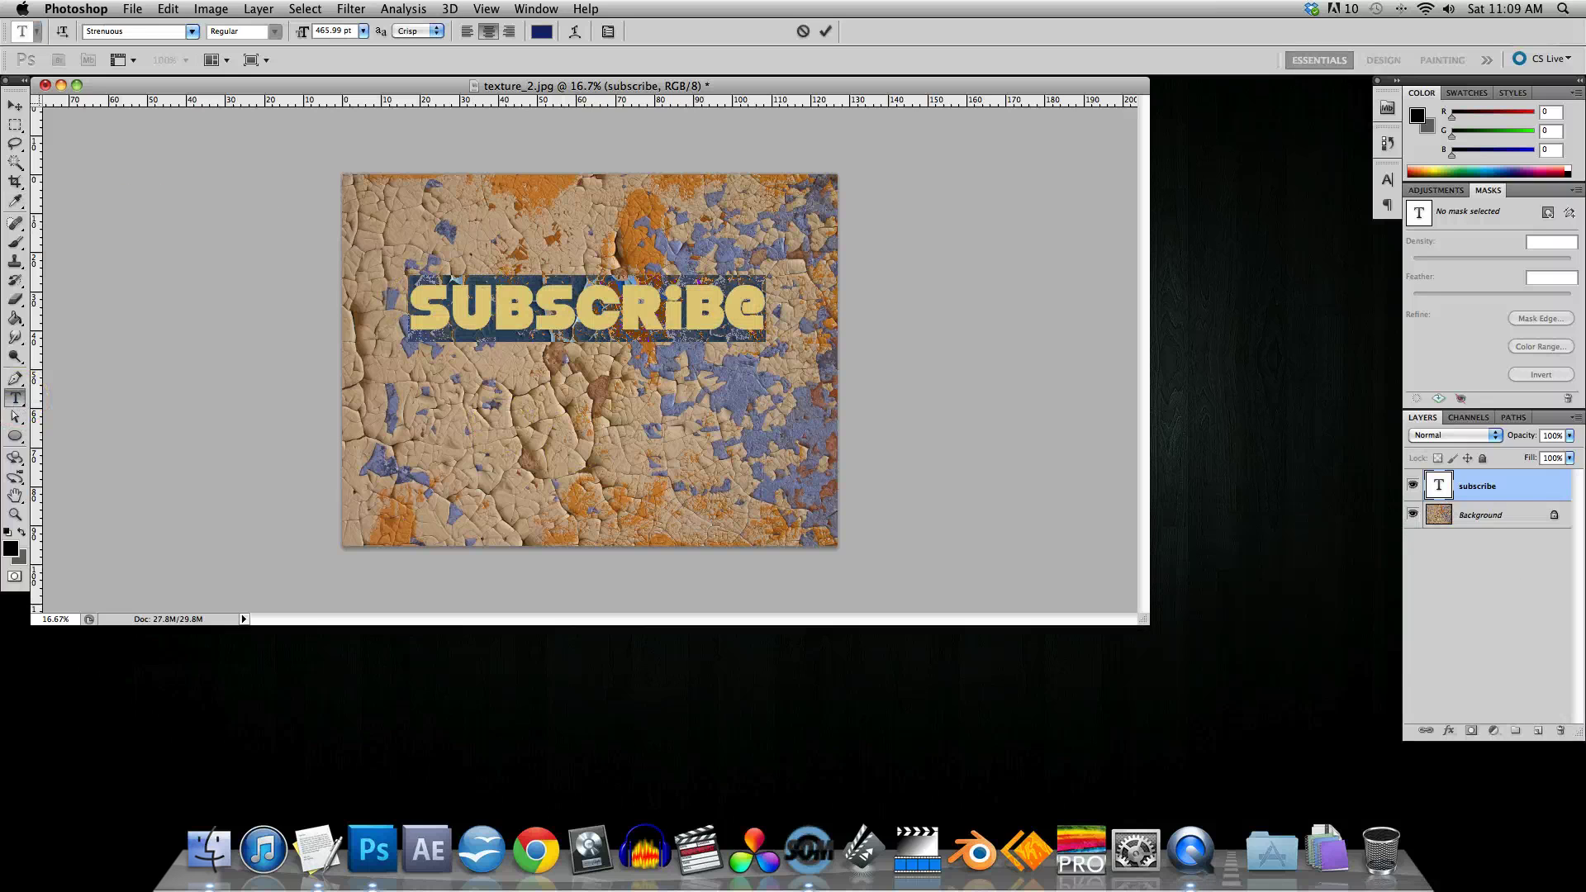
{"action": "left_click", "coordinate": [7, 548]}
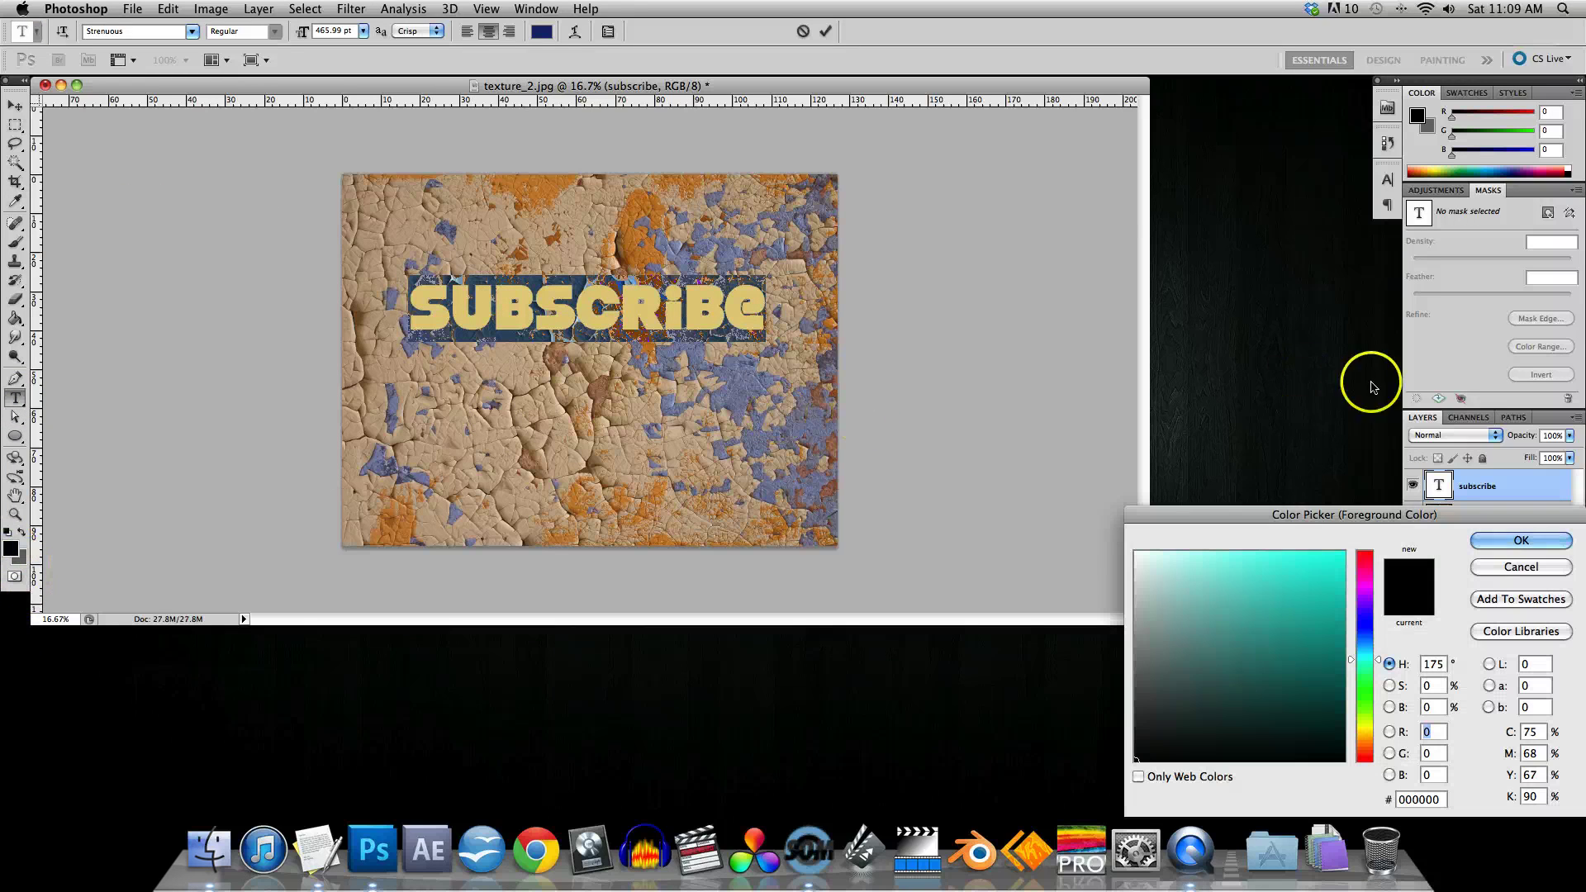
{"action": "left_click_drag", "start_coordinate": [1336, 528], "coordinate": [1155, 318]}
{"action": "mouse_move", "coordinate": [1087, 421]}
{"action": "left_mouse_down"}
{"action": "mouse_move", "coordinate": [1129, 365]}
{"action": "mouse_move", "coordinate": [1008, 503]}
{"action": "mouse_move", "coordinate": [1052, 474]}
{"action": "left_mouse_up"}
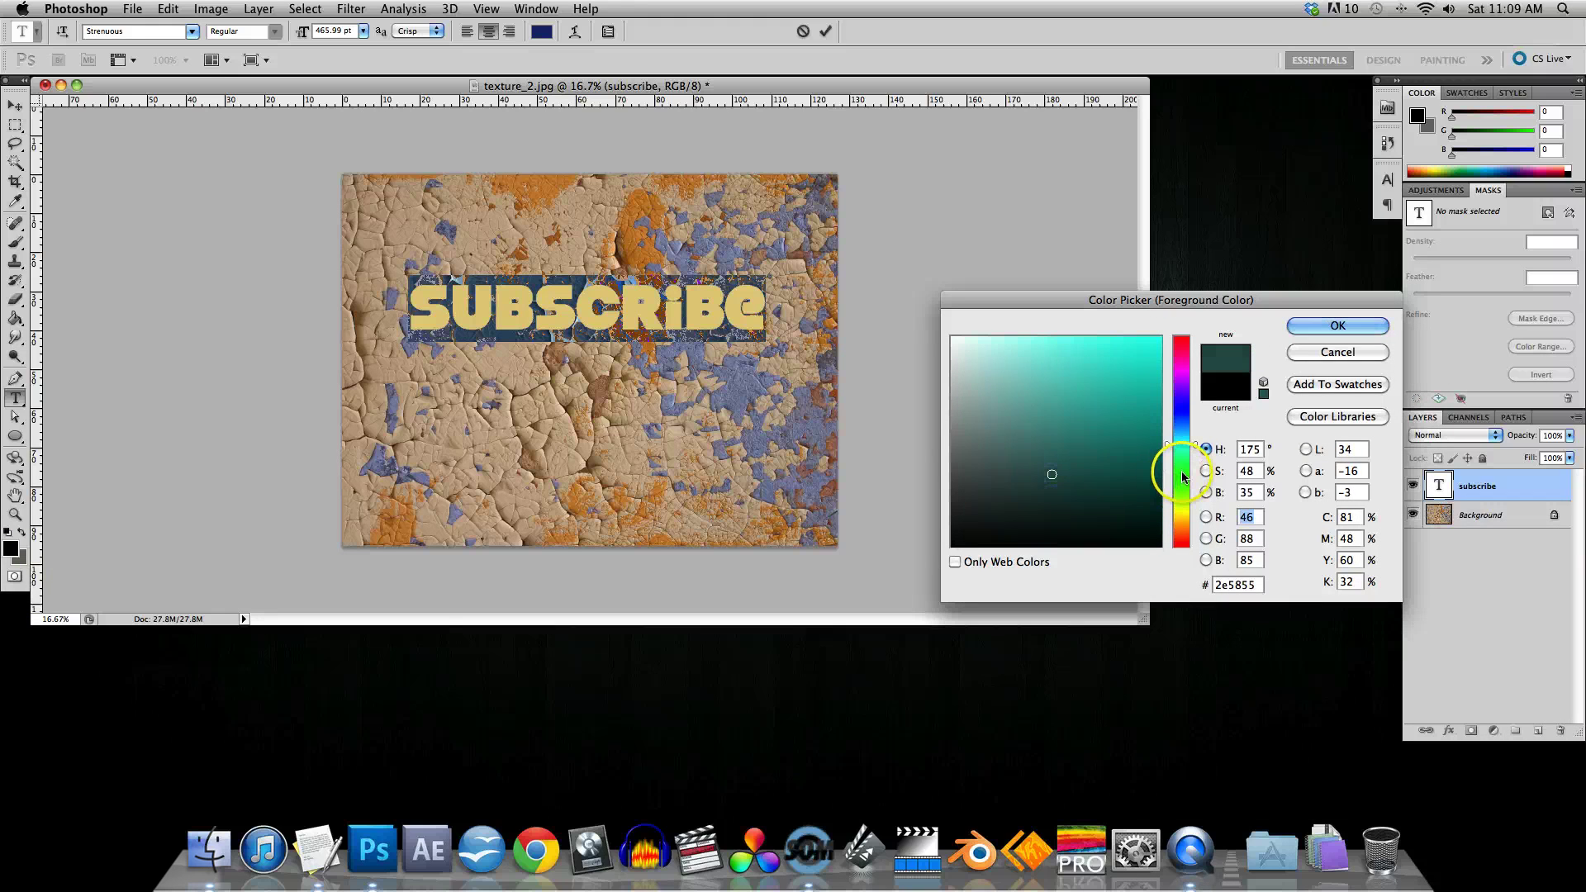
{"action": "left_click", "coordinate": [1174, 474]}
{"action": "left_click", "coordinate": [1332, 326]}
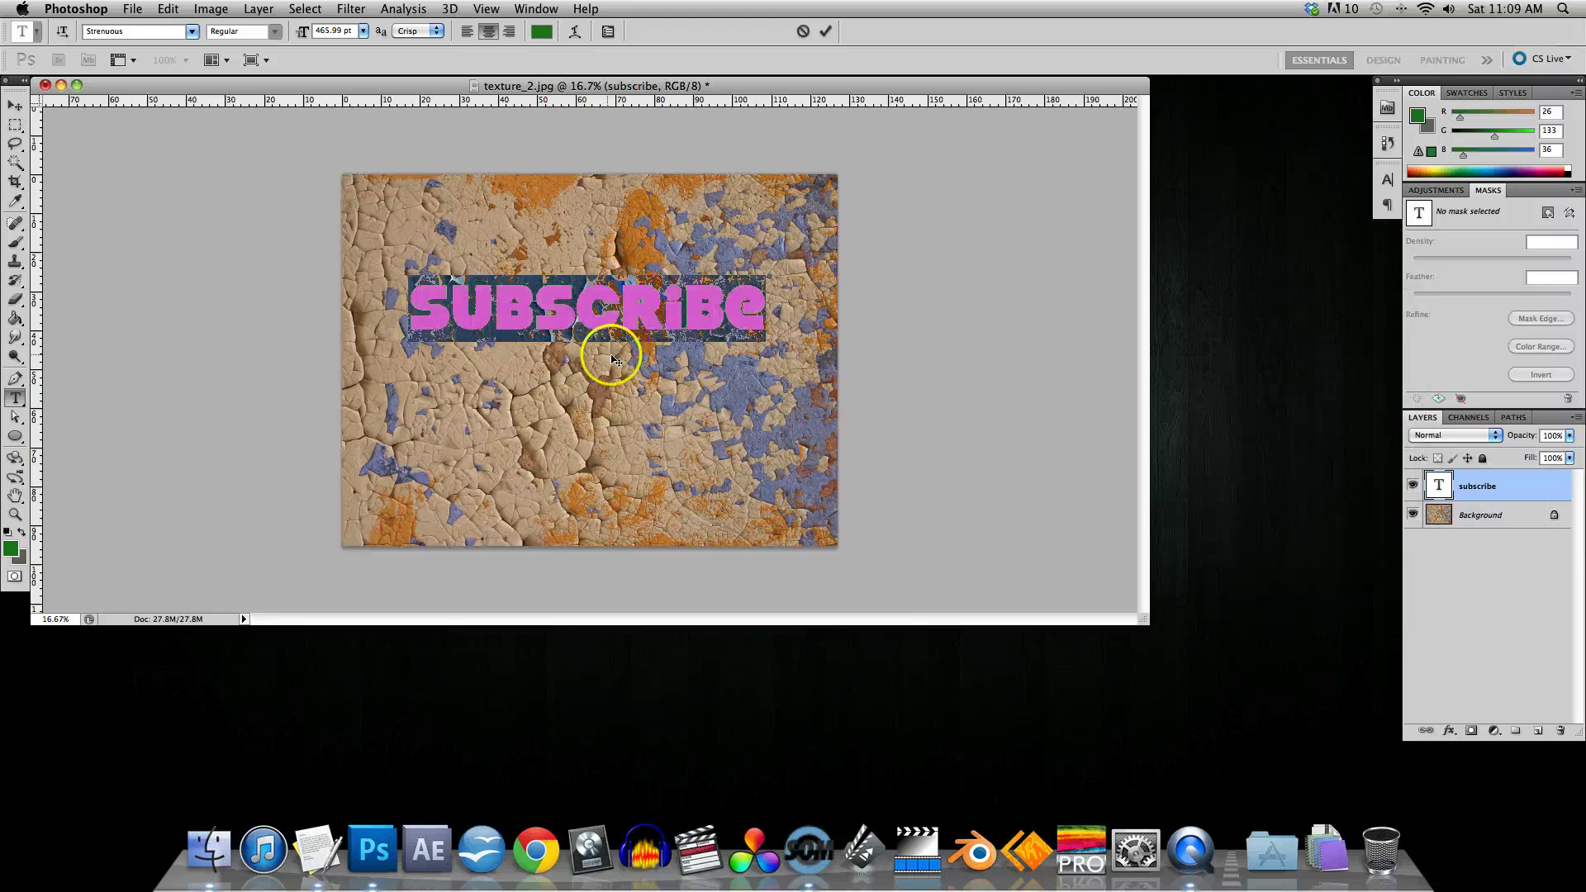
{"action": "left_click", "coordinate": [604, 333]}
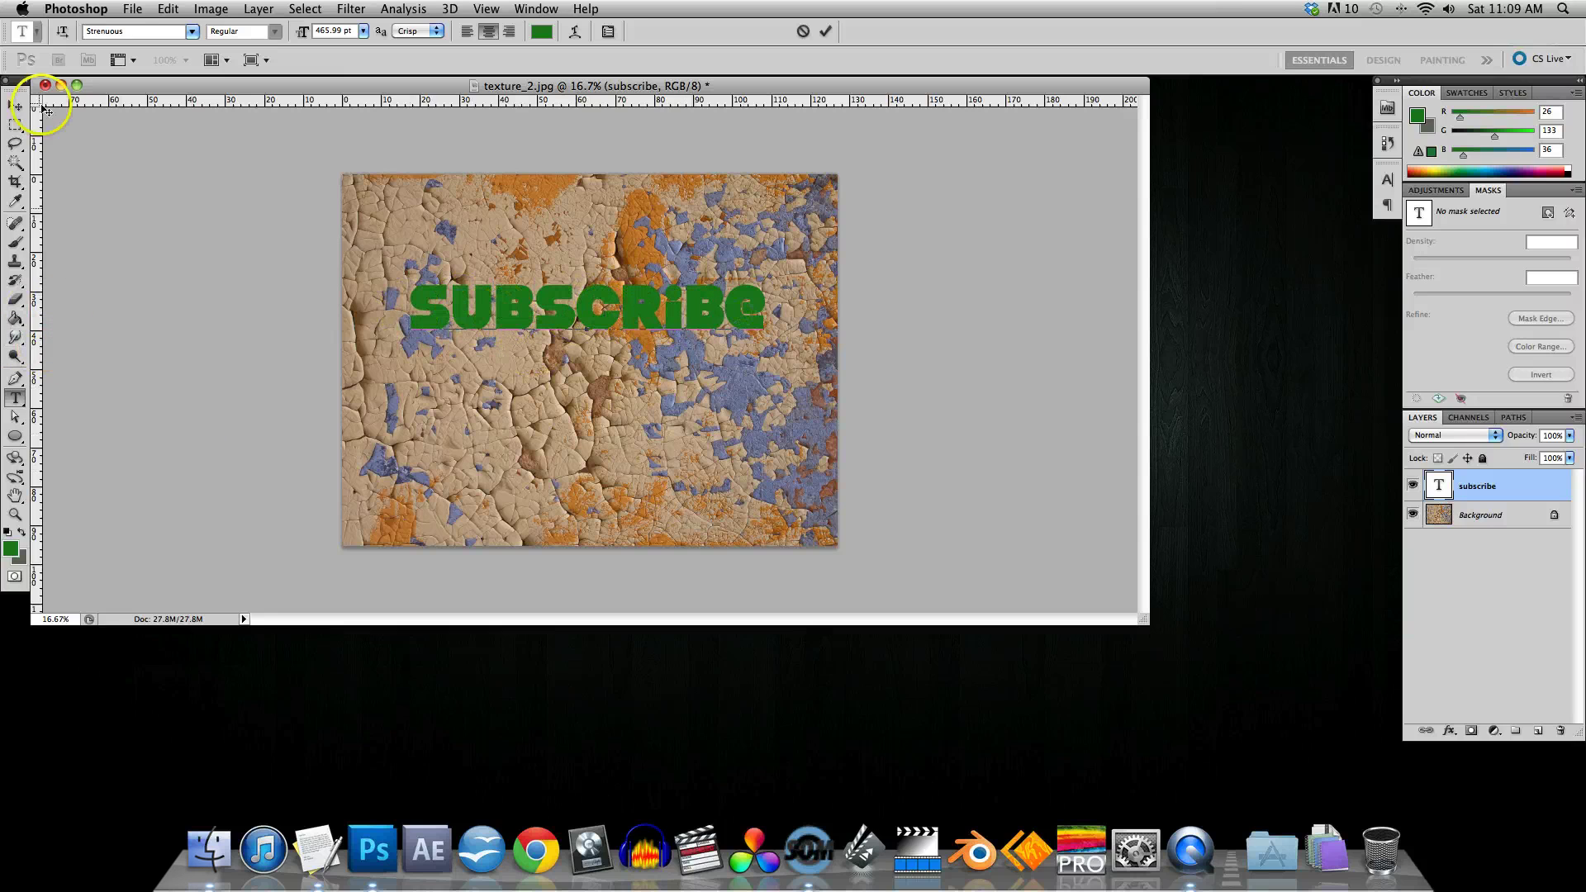
Step: Nudge SUBSCRIBE, then step backward to restore its dark navy colour and position
{"action": "left_click", "coordinate": [16, 107]}
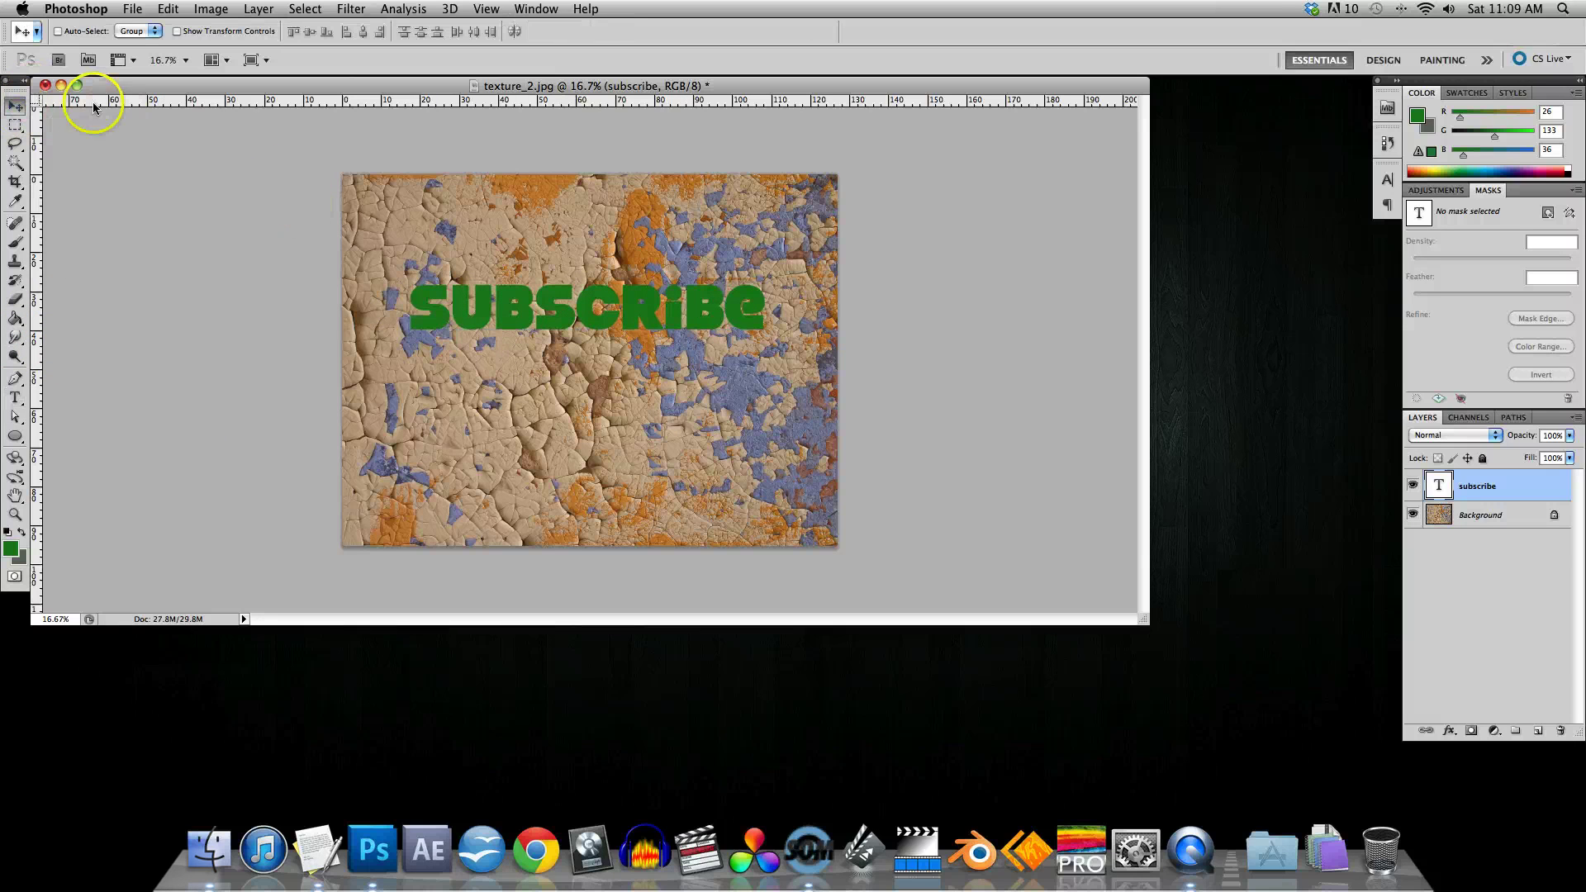
{"action": "mouse_move", "coordinate": [636, 328]}
{"action": "left_mouse_down"}
{"action": "mouse_move", "coordinate": [633, 355]}
{"action": "mouse_move", "coordinate": [648, 305]}
{"action": "left_mouse_up"}
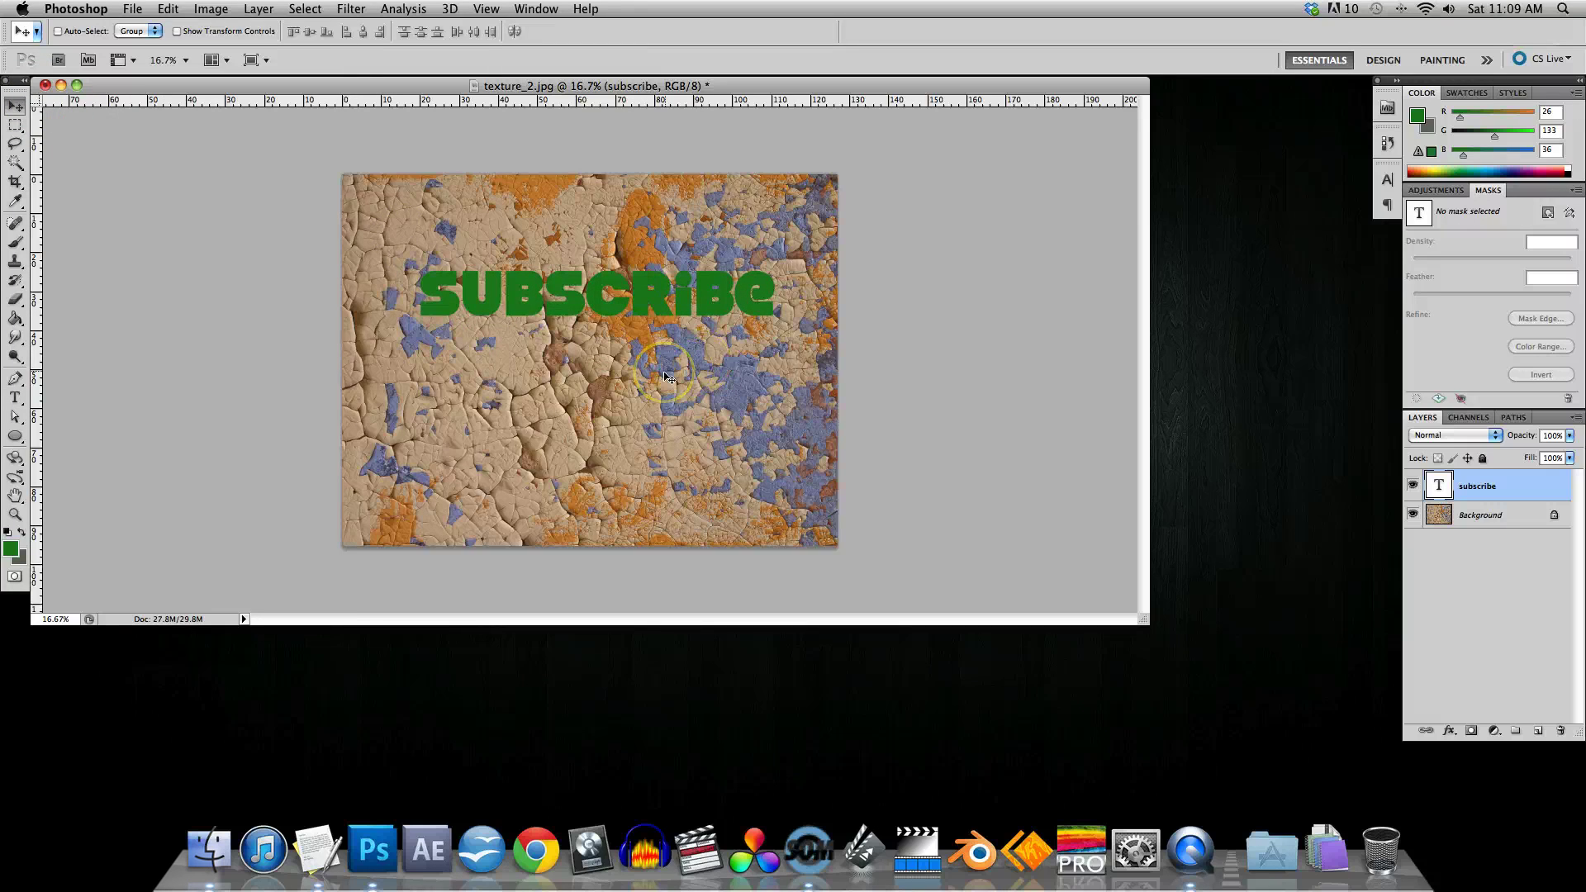
{"action": "left_click_drag", "start_coordinate": [668, 378], "coordinate": [657, 390]}
{"action": "left_click", "coordinate": [167, 10]}
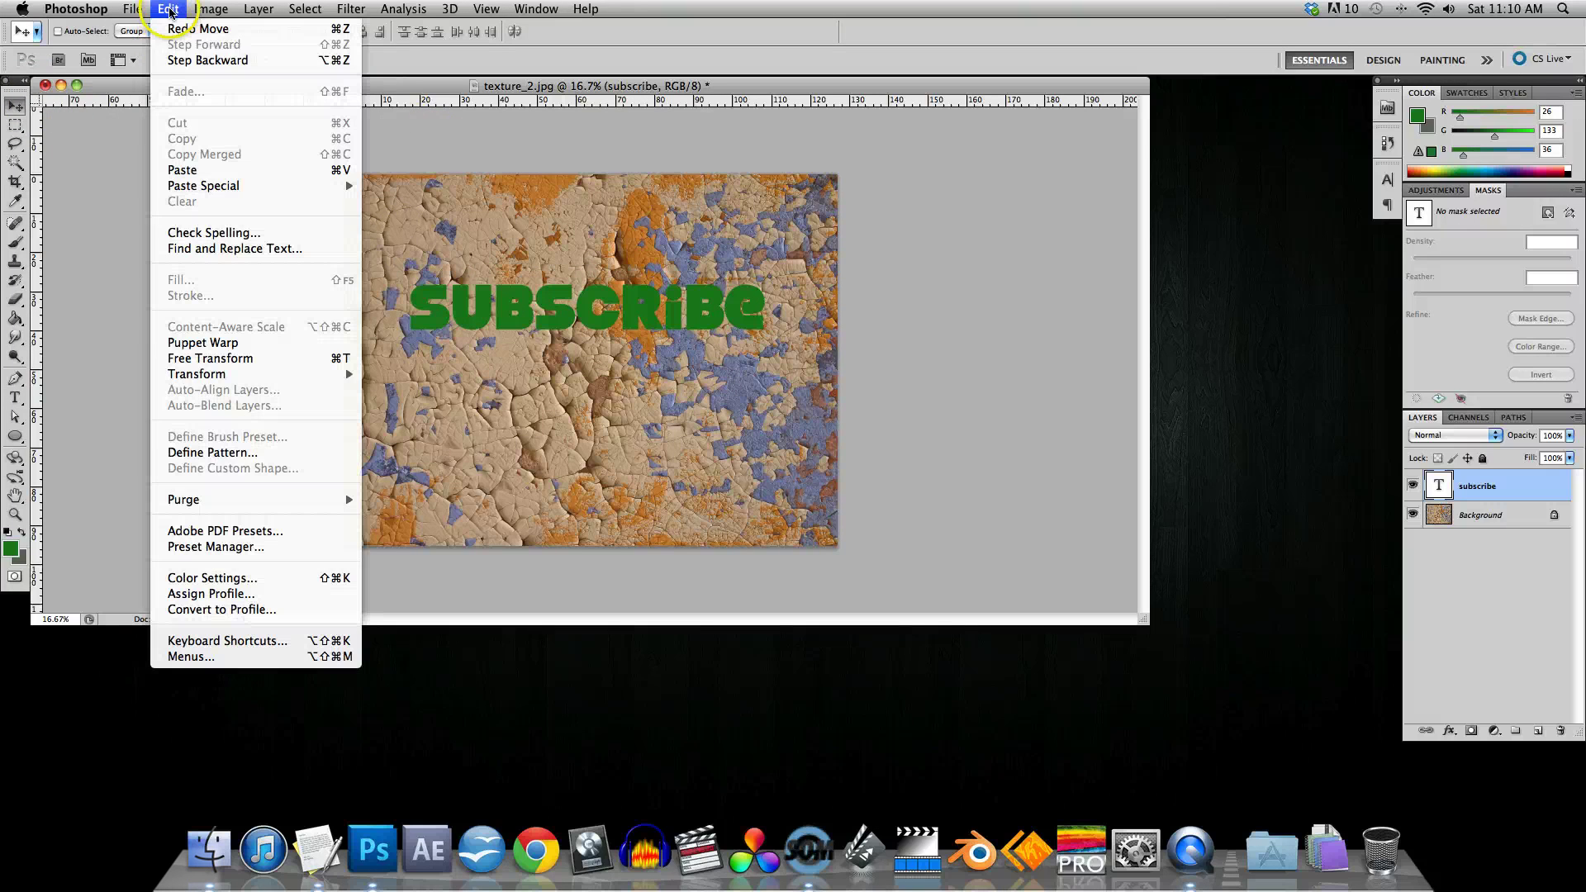
{"action": "left_click", "coordinate": [241, 66]}
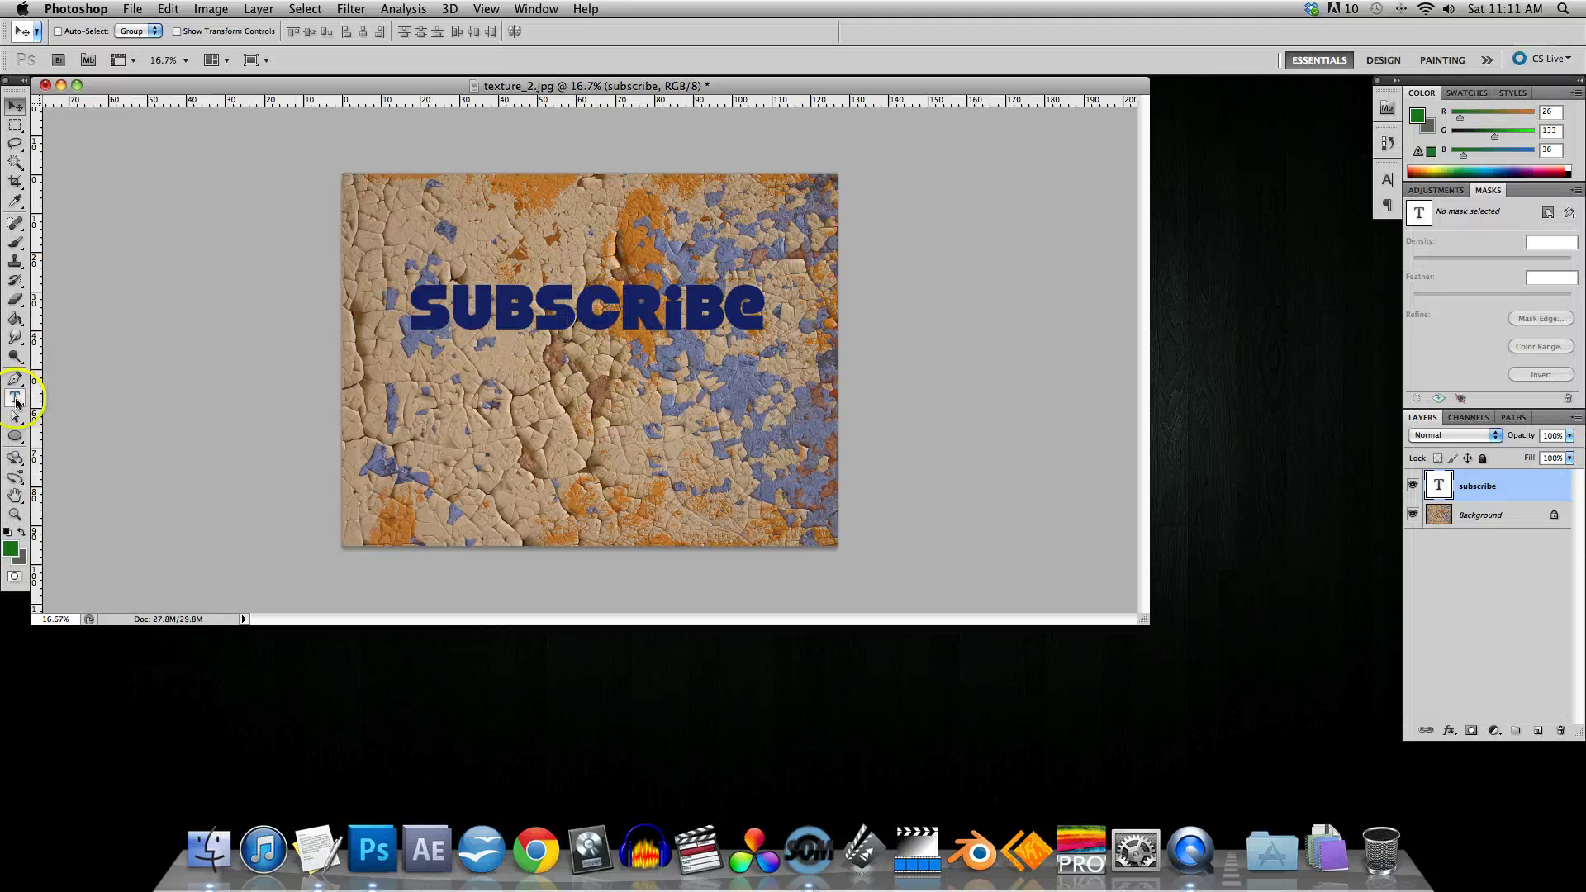
Step: Add a 'like' text layer and centre it beneath SUBSCRIBE
{"action": "left_click", "coordinate": [16, 398]}
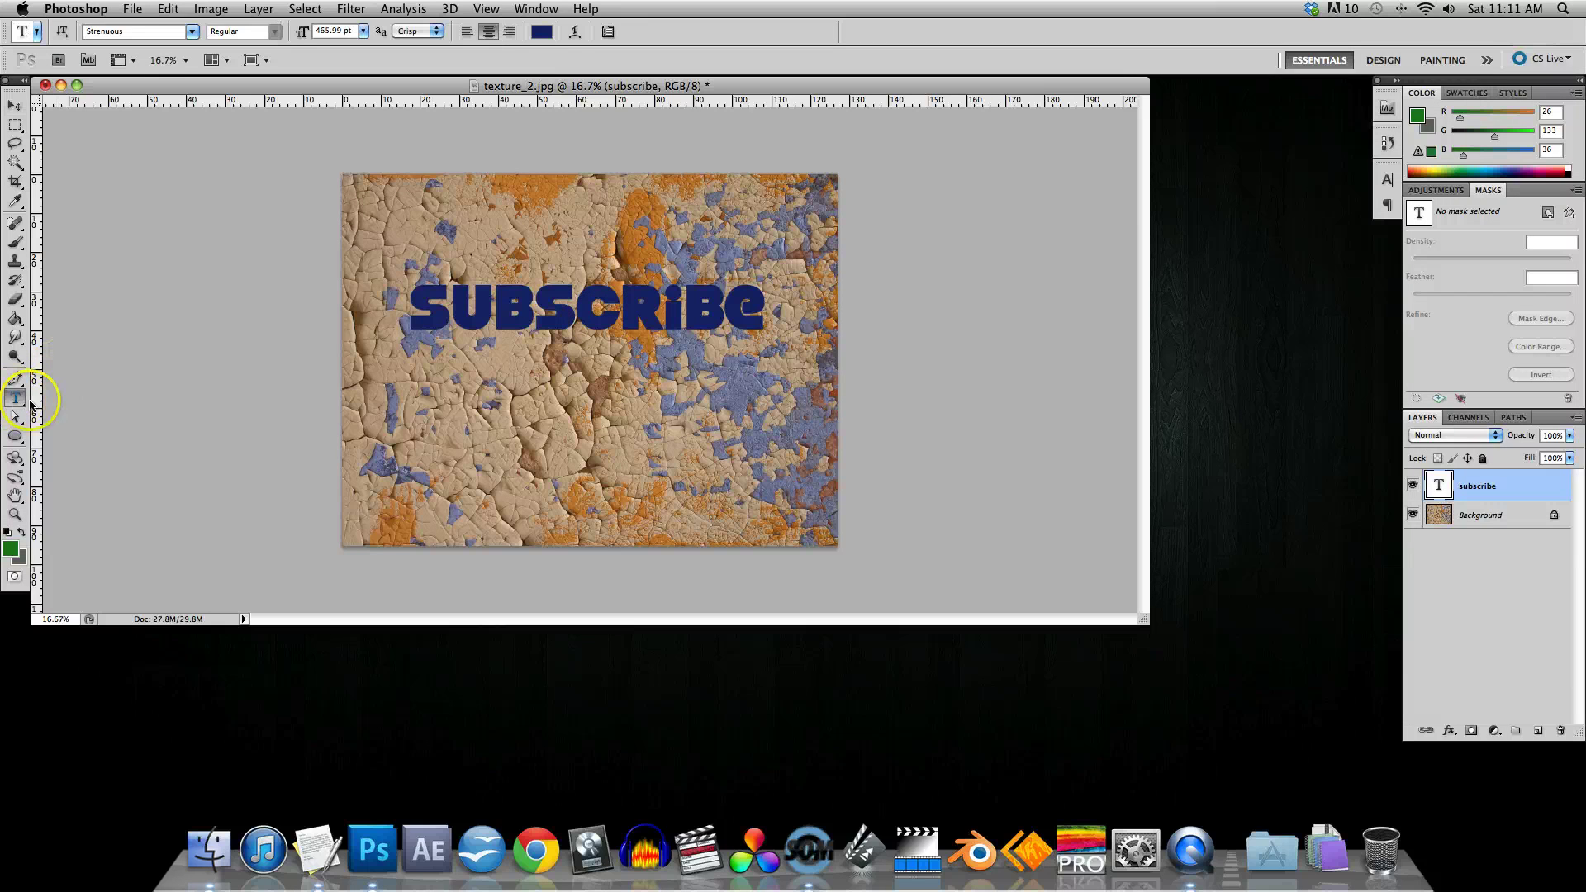
{"action": "left_click", "coordinate": [553, 436]}
{"action": "type", "text": "like"}
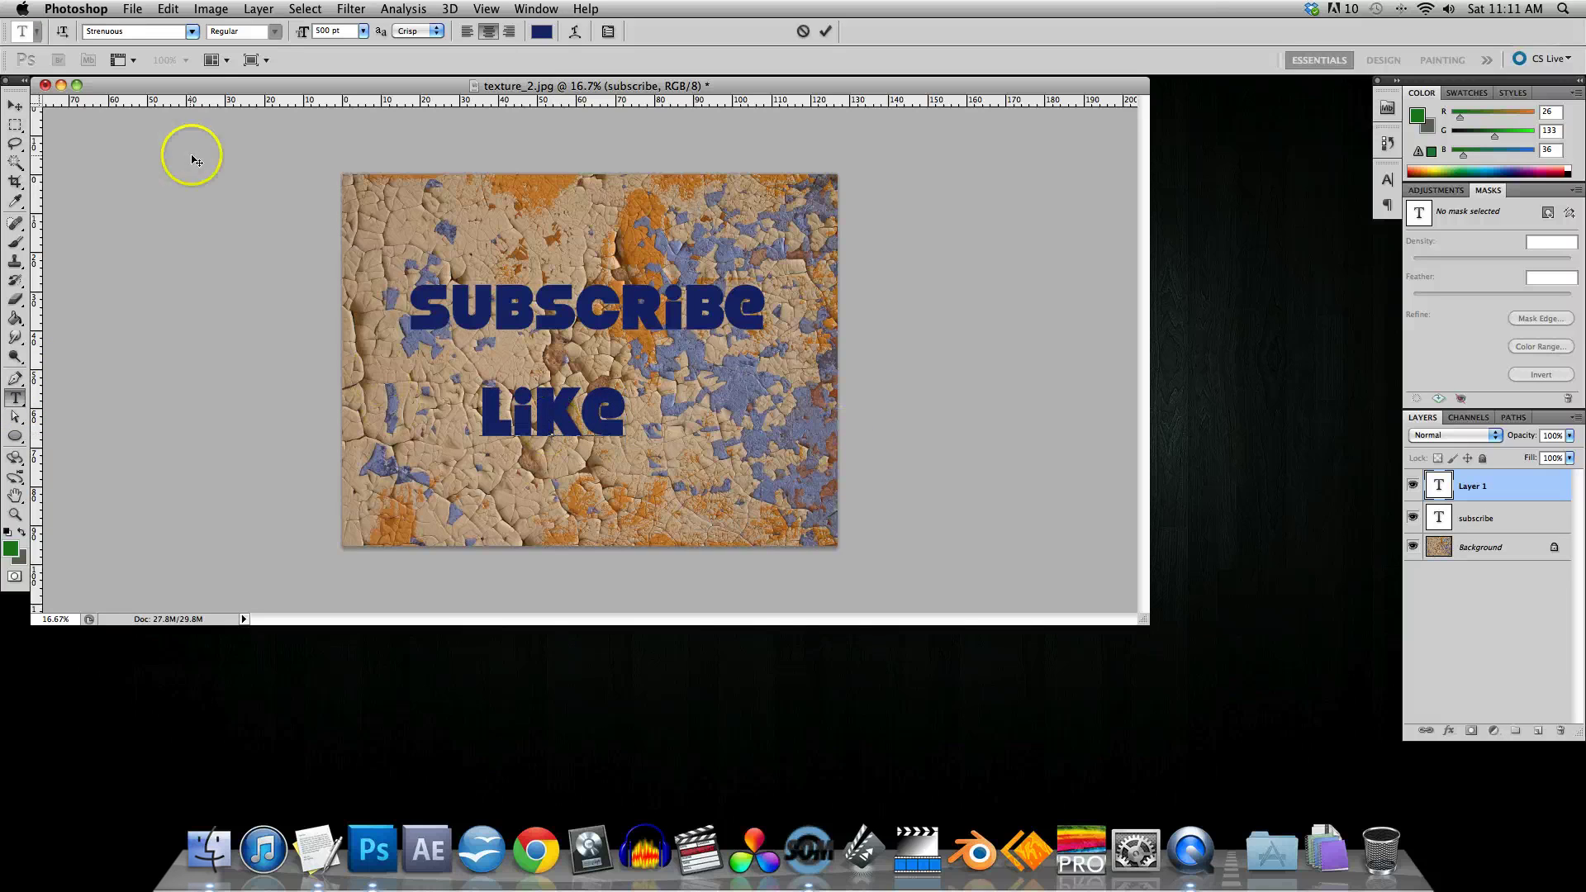
{"action": "left_click", "coordinate": [16, 106]}
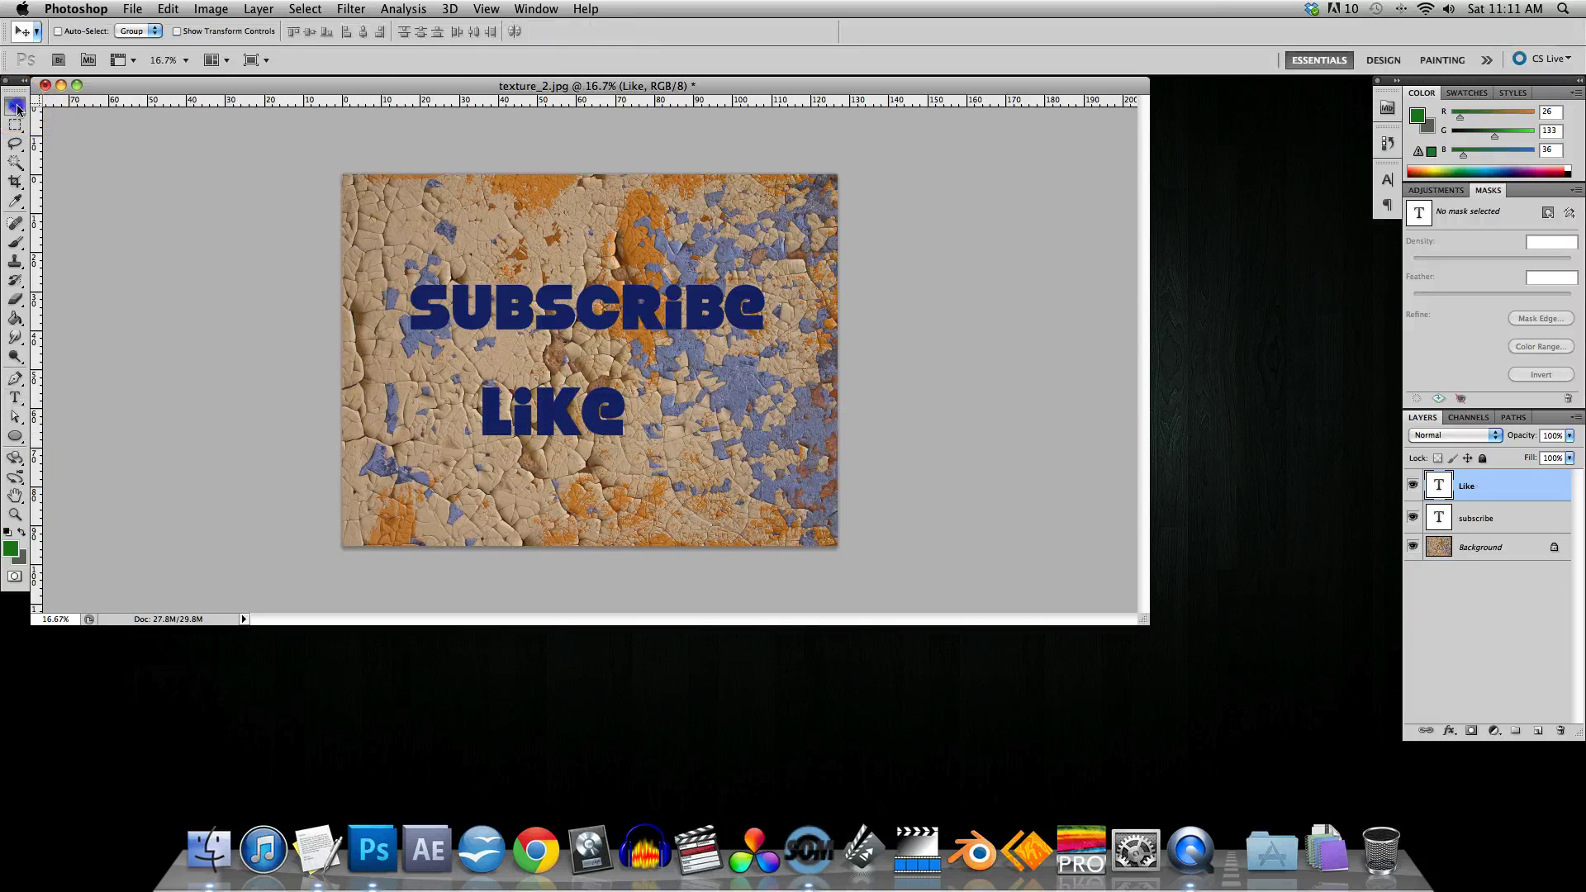
{"action": "left_click_drag", "start_coordinate": [574, 419], "coordinate": [609, 401]}
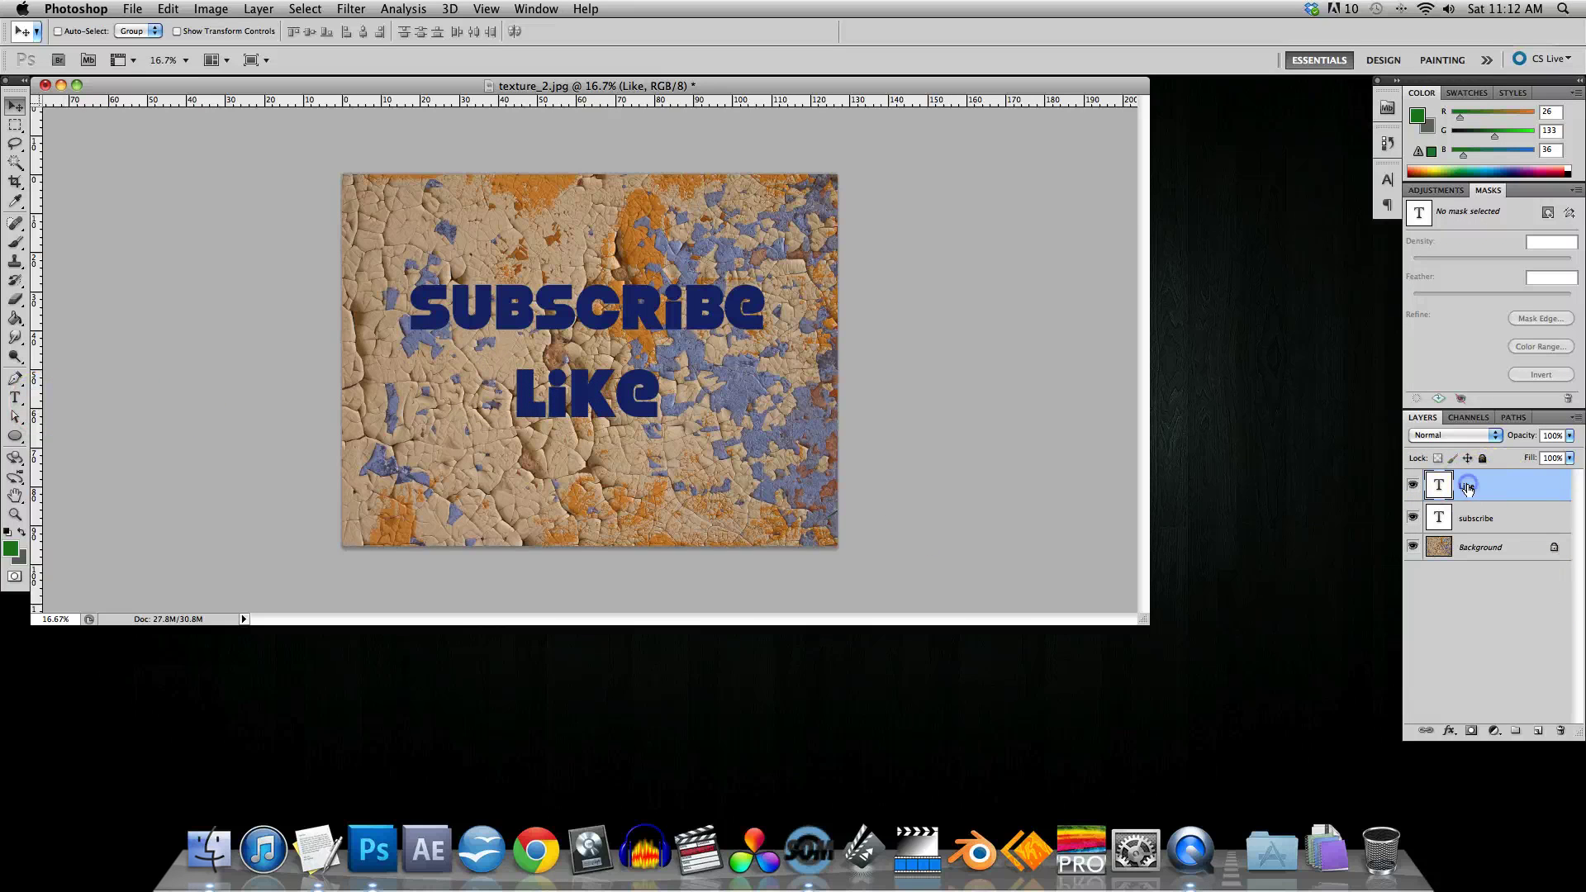
Step: Colour the Like text dark green (#2a6a0e)
{"action": "left_click", "coordinate": [15, 397]}
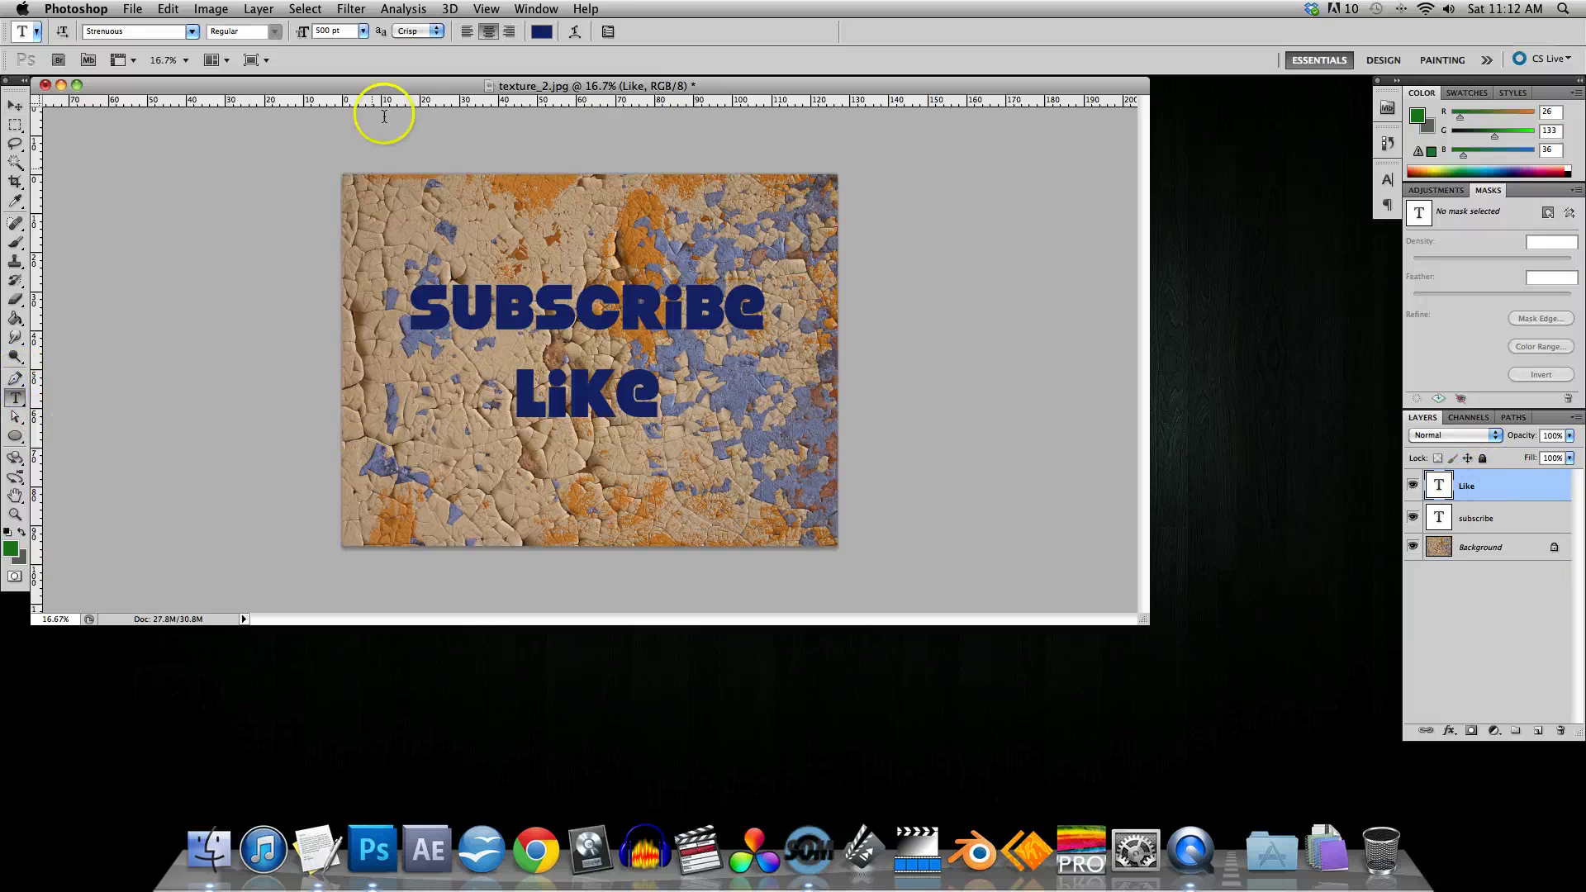
{"action": "left_click", "coordinate": [550, 33]}
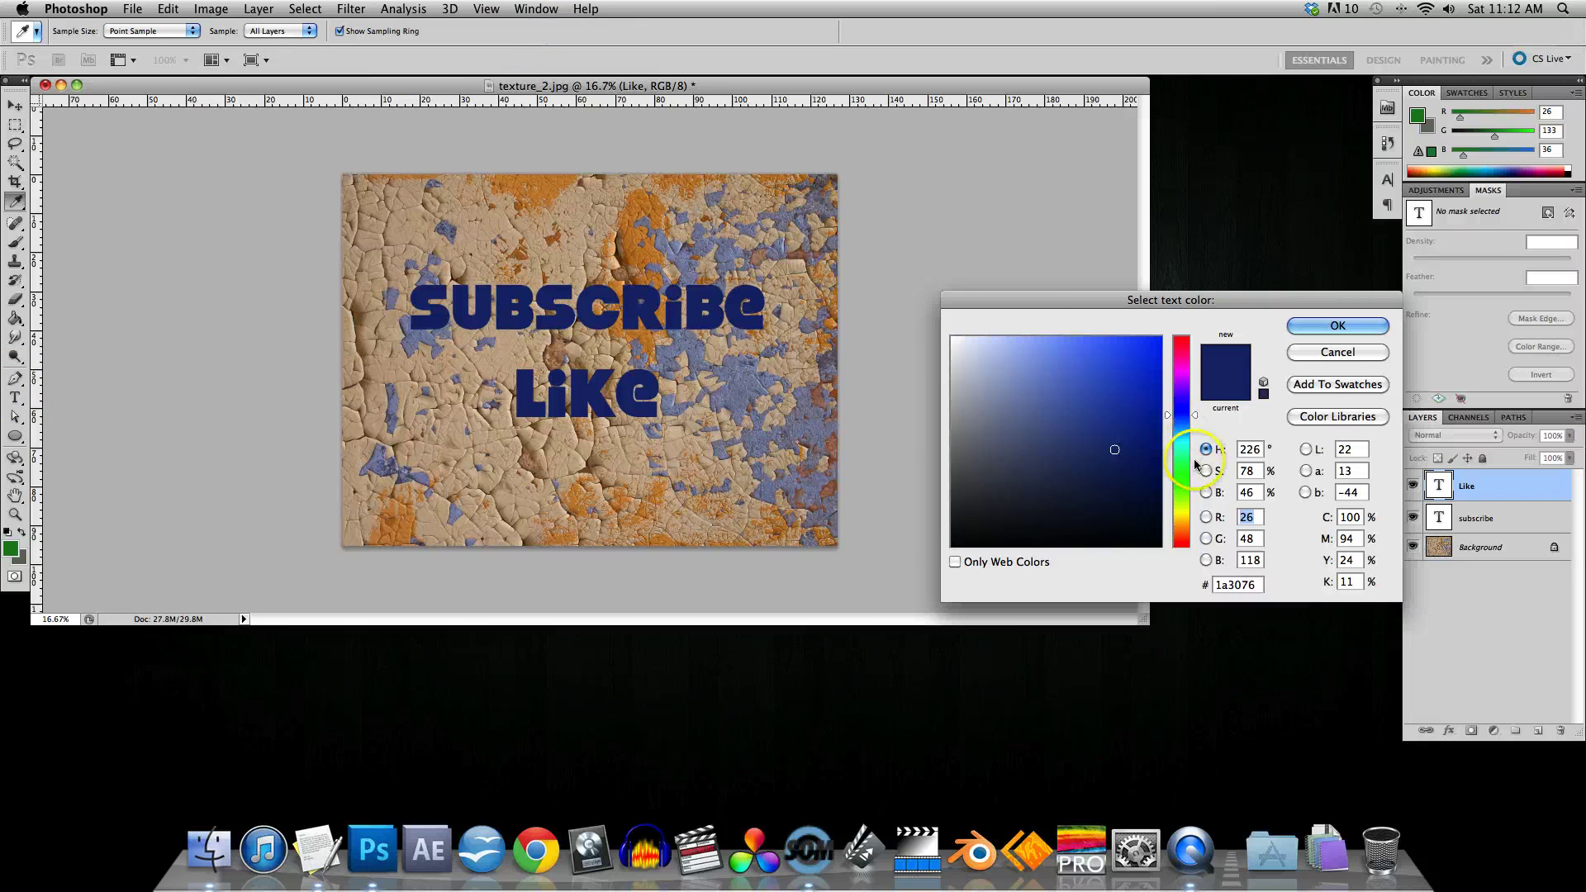
{"action": "left_click_drag", "start_coordinate": [1183, 406], "coordinate": [1184, 488]}
{"action": "left_click", "coordinate": [1135, 459]}
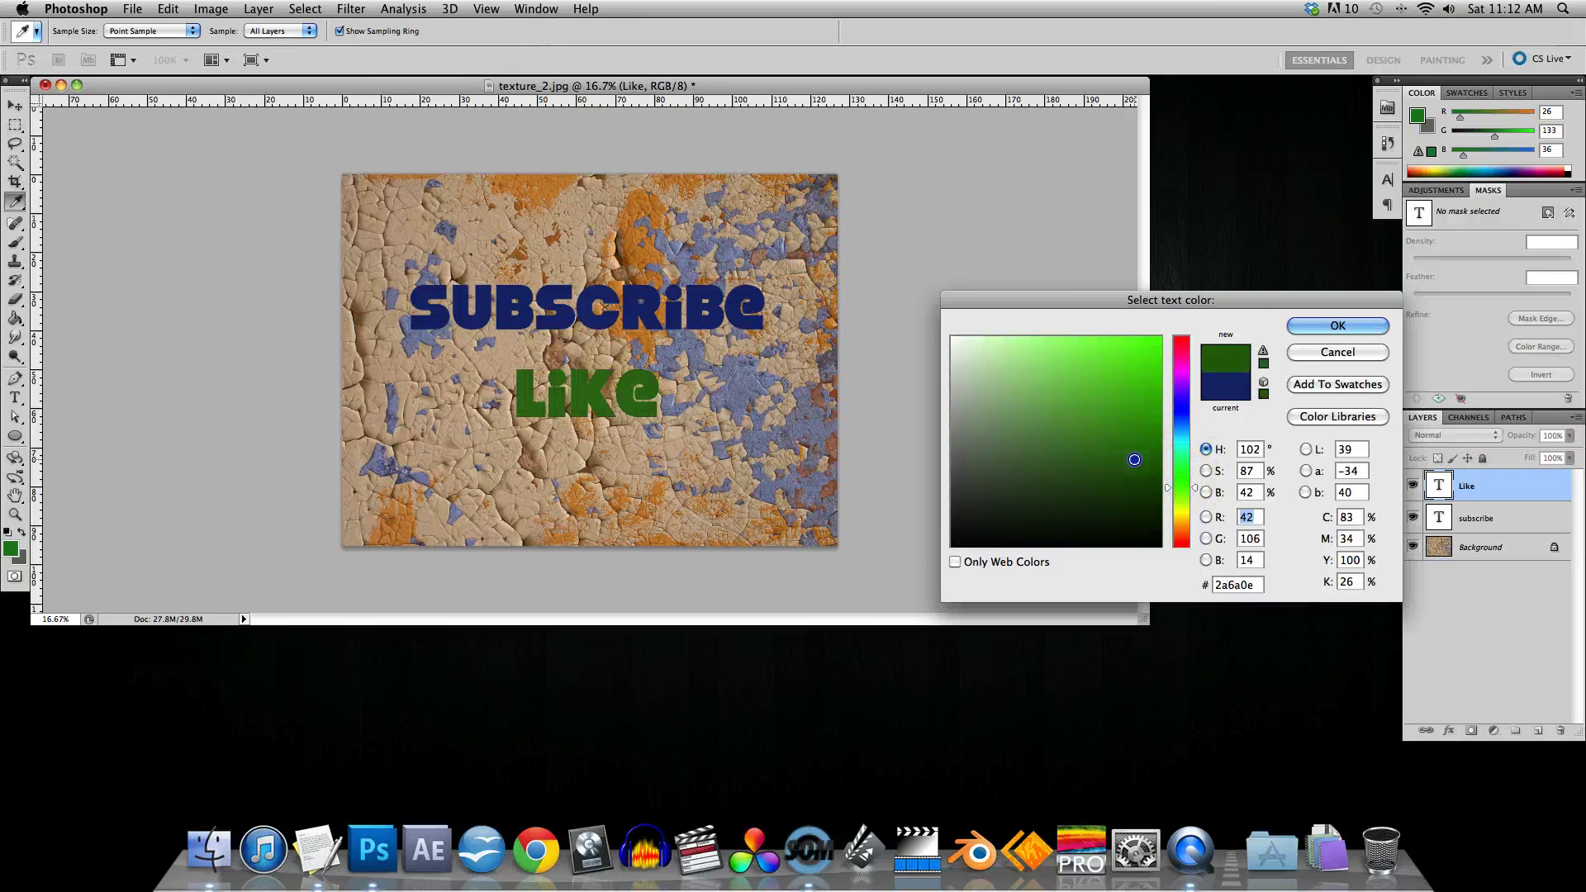
{"action": "left_click", "coordinate": [1315, 326]}
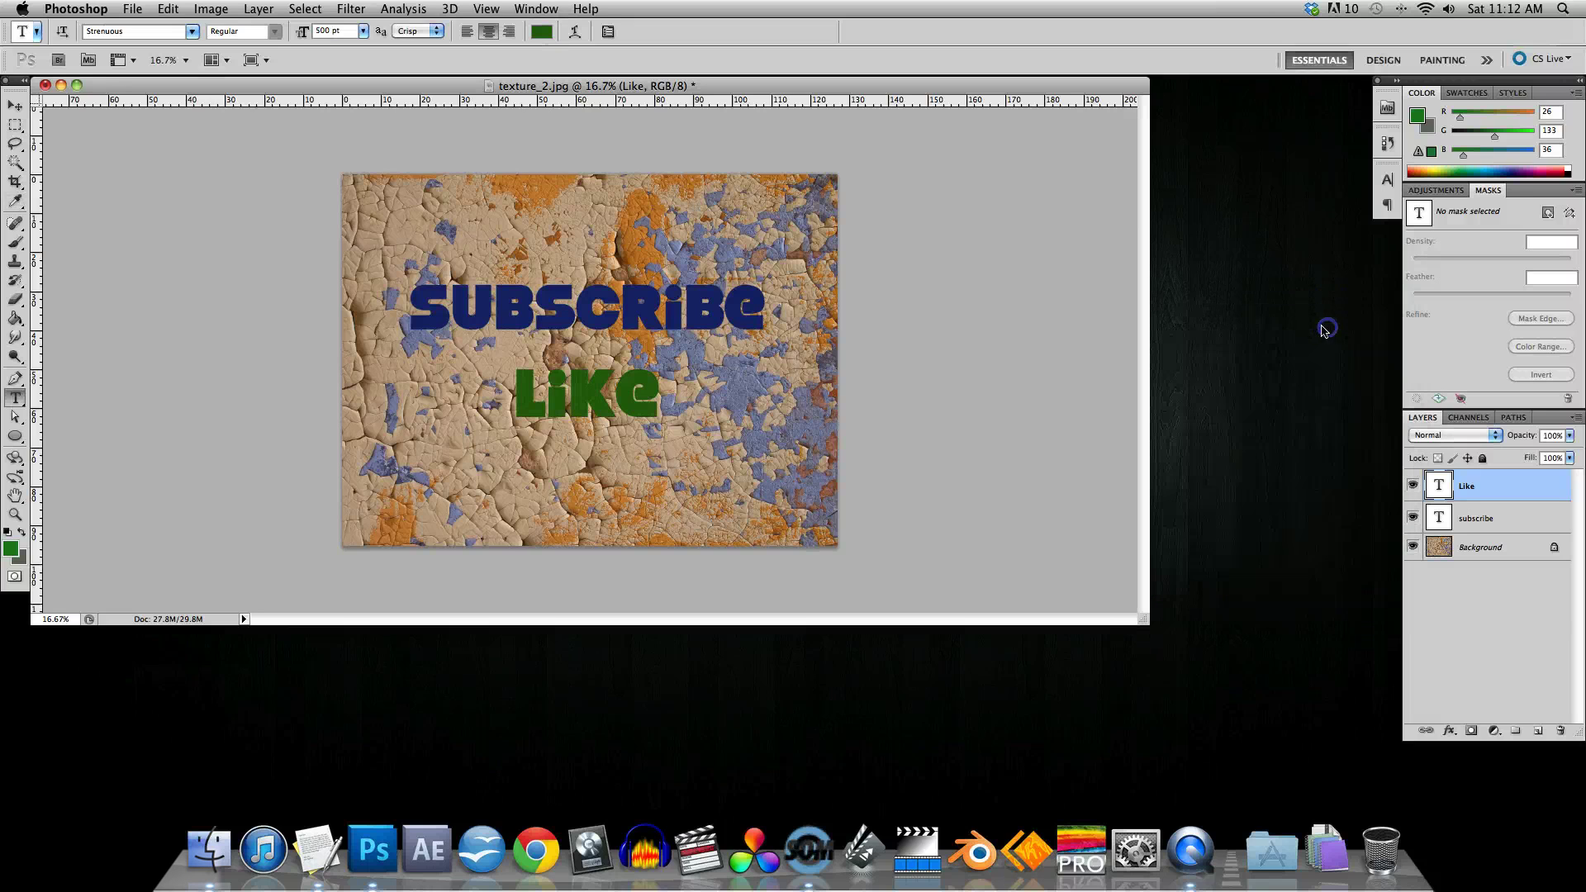
{"action": "left_click", "coordinate": [15, 105]}
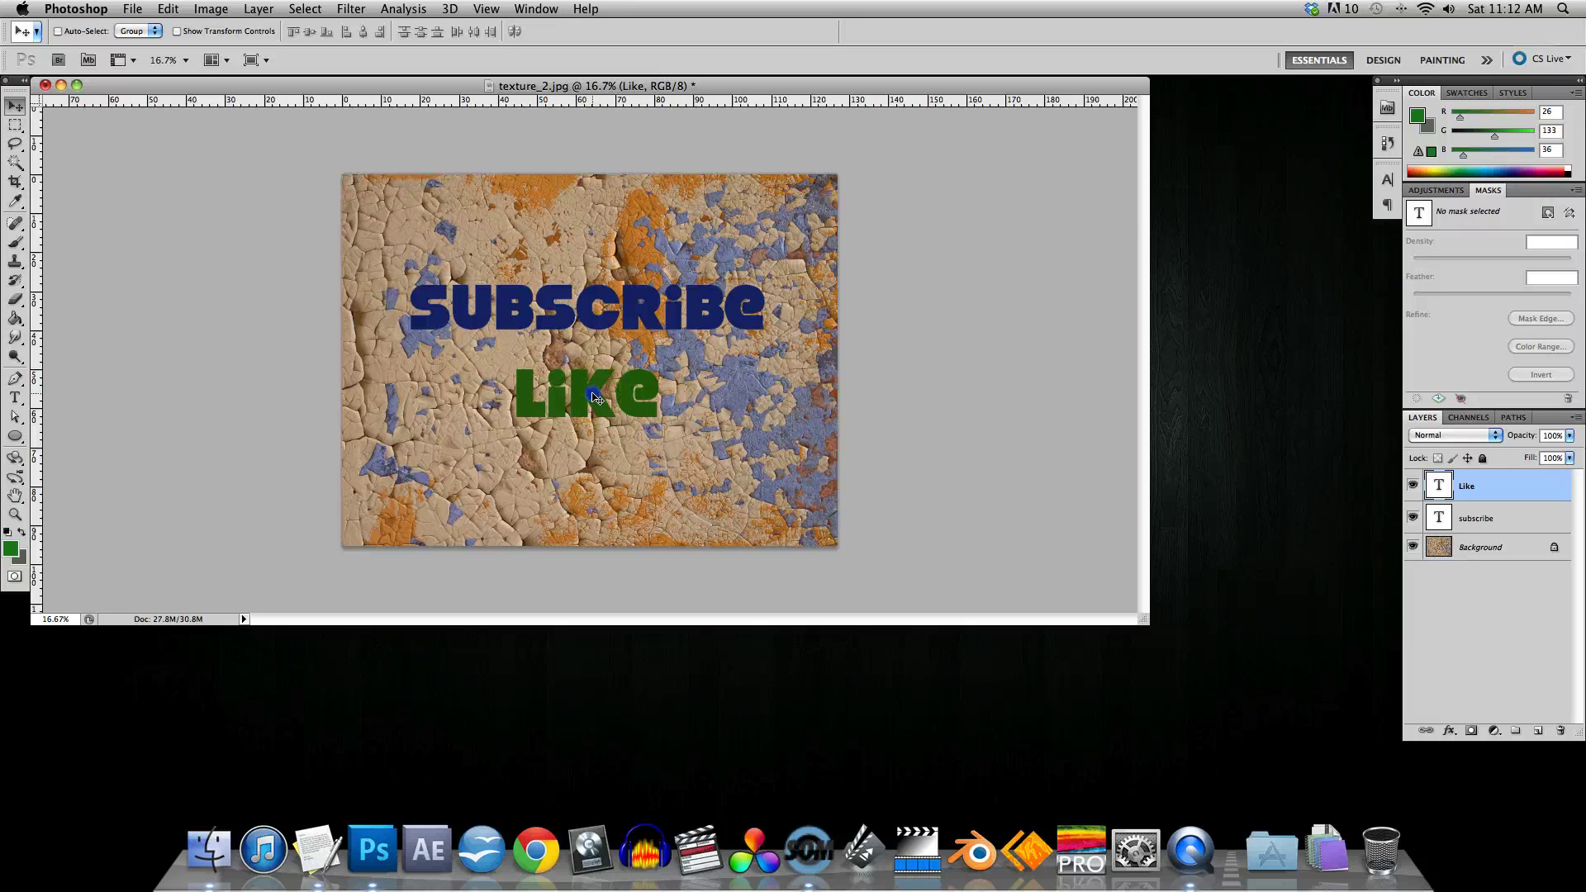
Step: Move Like up over SUBSCRIBE and stack the Like layer beneath subscribe
{"action": "left_click_drag", "start_coordinate": [596, 398], "coordinate": [592, 339]}
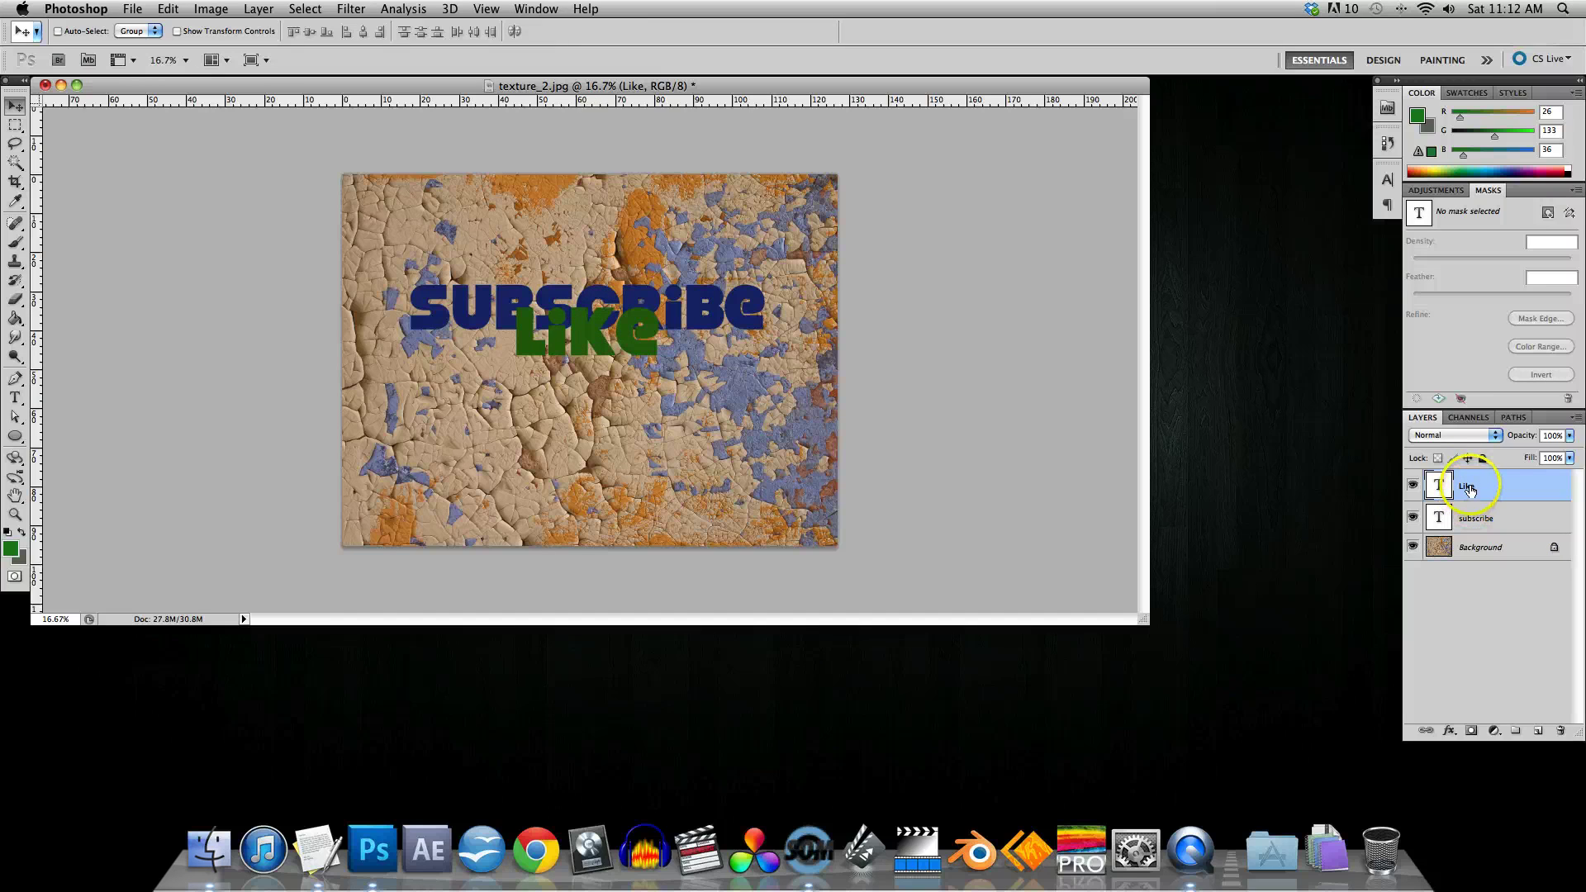
{"action": "left_click_drag", "start_coordinate": [1470, 491], "coordinate": [1471, 523]}
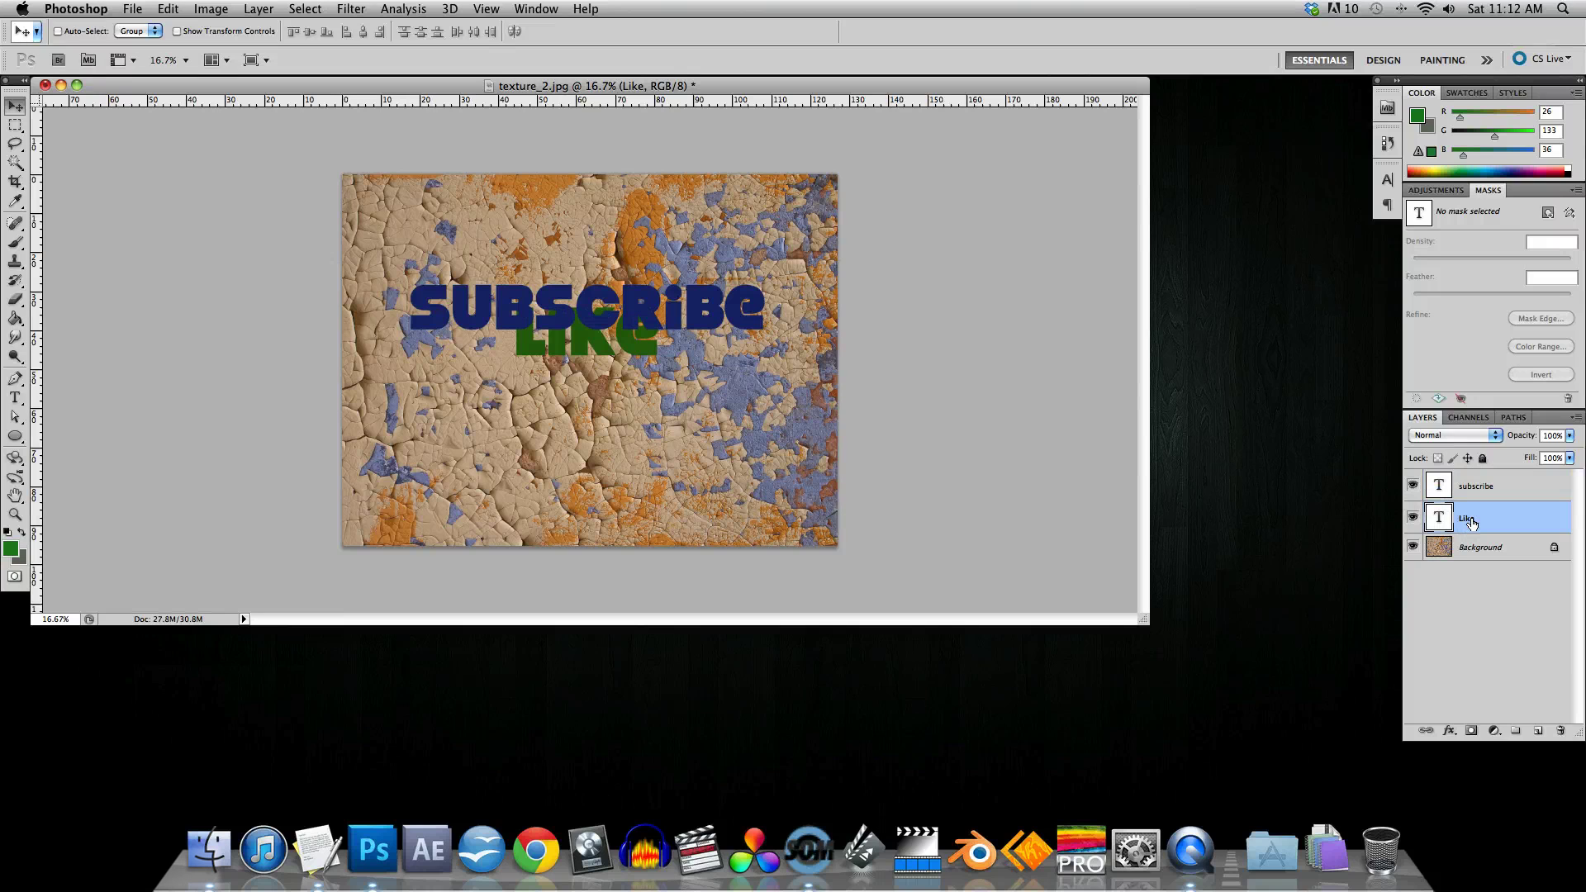
{"action": "right_click", "coordinate": [641, 348]}
Step: Move Like back below SUBSCRIBE and give it a drop shadow with 21% spread, 84 px size
{"action": "left_click", "coordinate": [661, 355]}
{"action": "left_click_drag", "start_coordinate": [649, 351], "coordinate": [649, 397]}
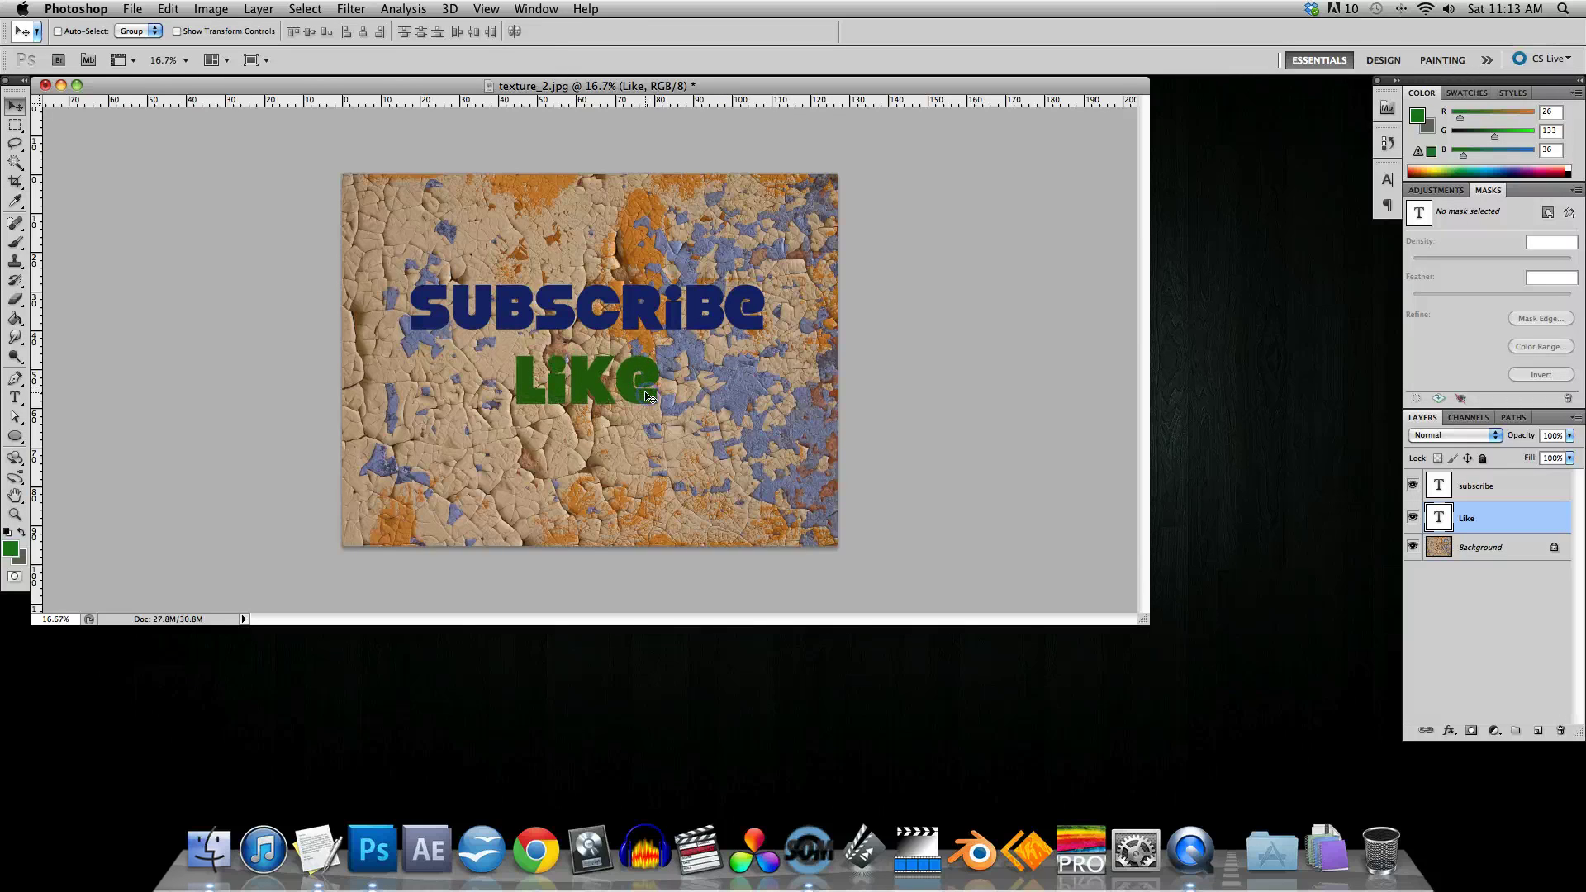
{"action": "right_click", "coordinate": [1470, 518]}
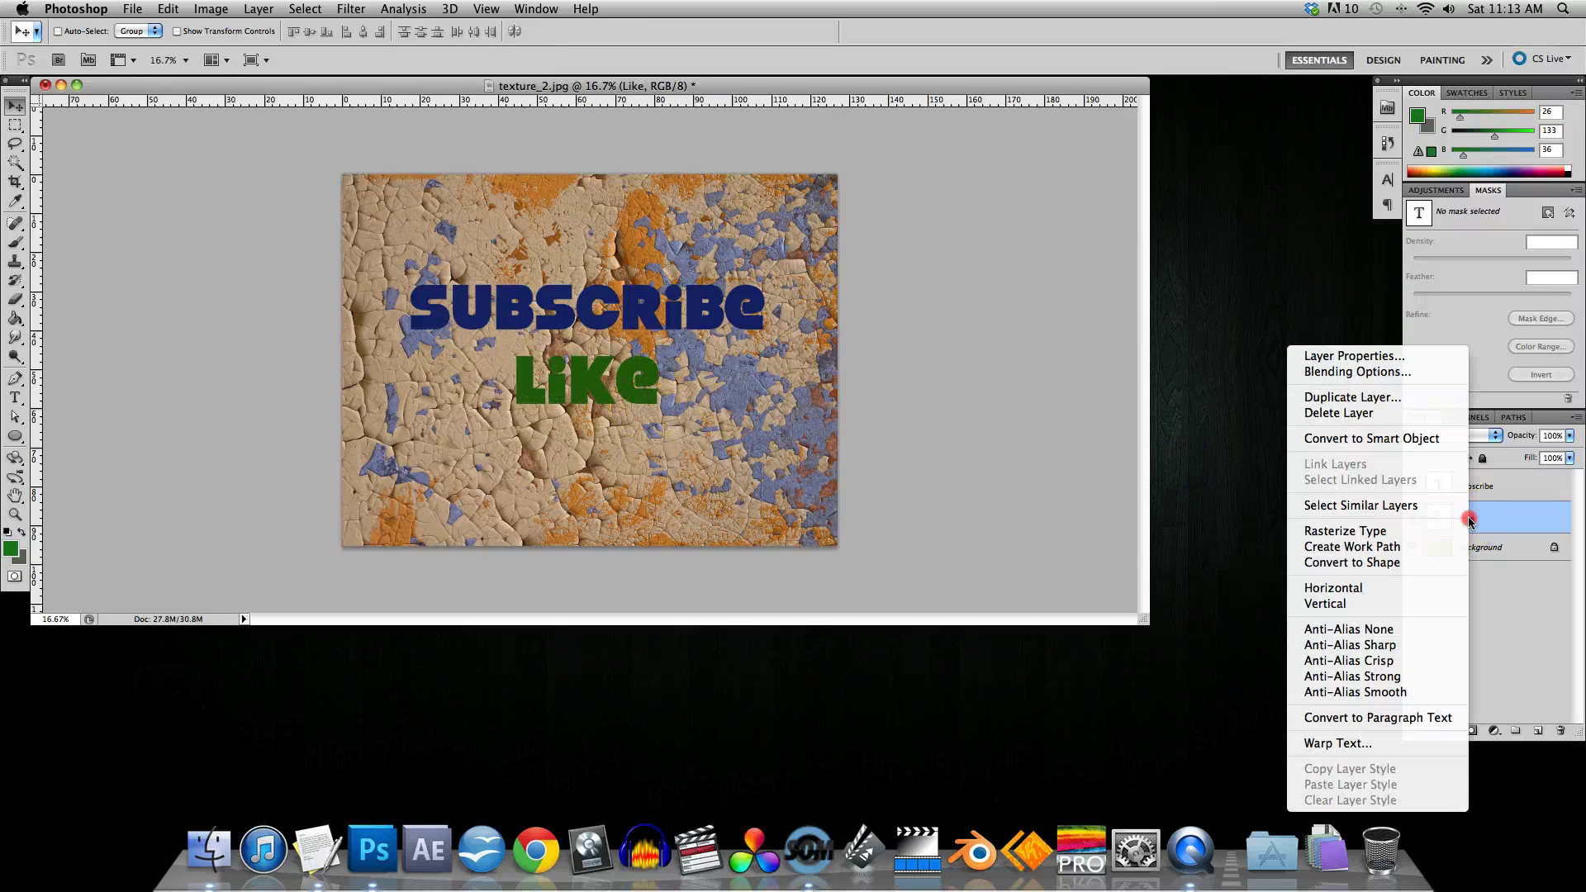
{"action": "left_click", "coordinate": [1357, 371]}
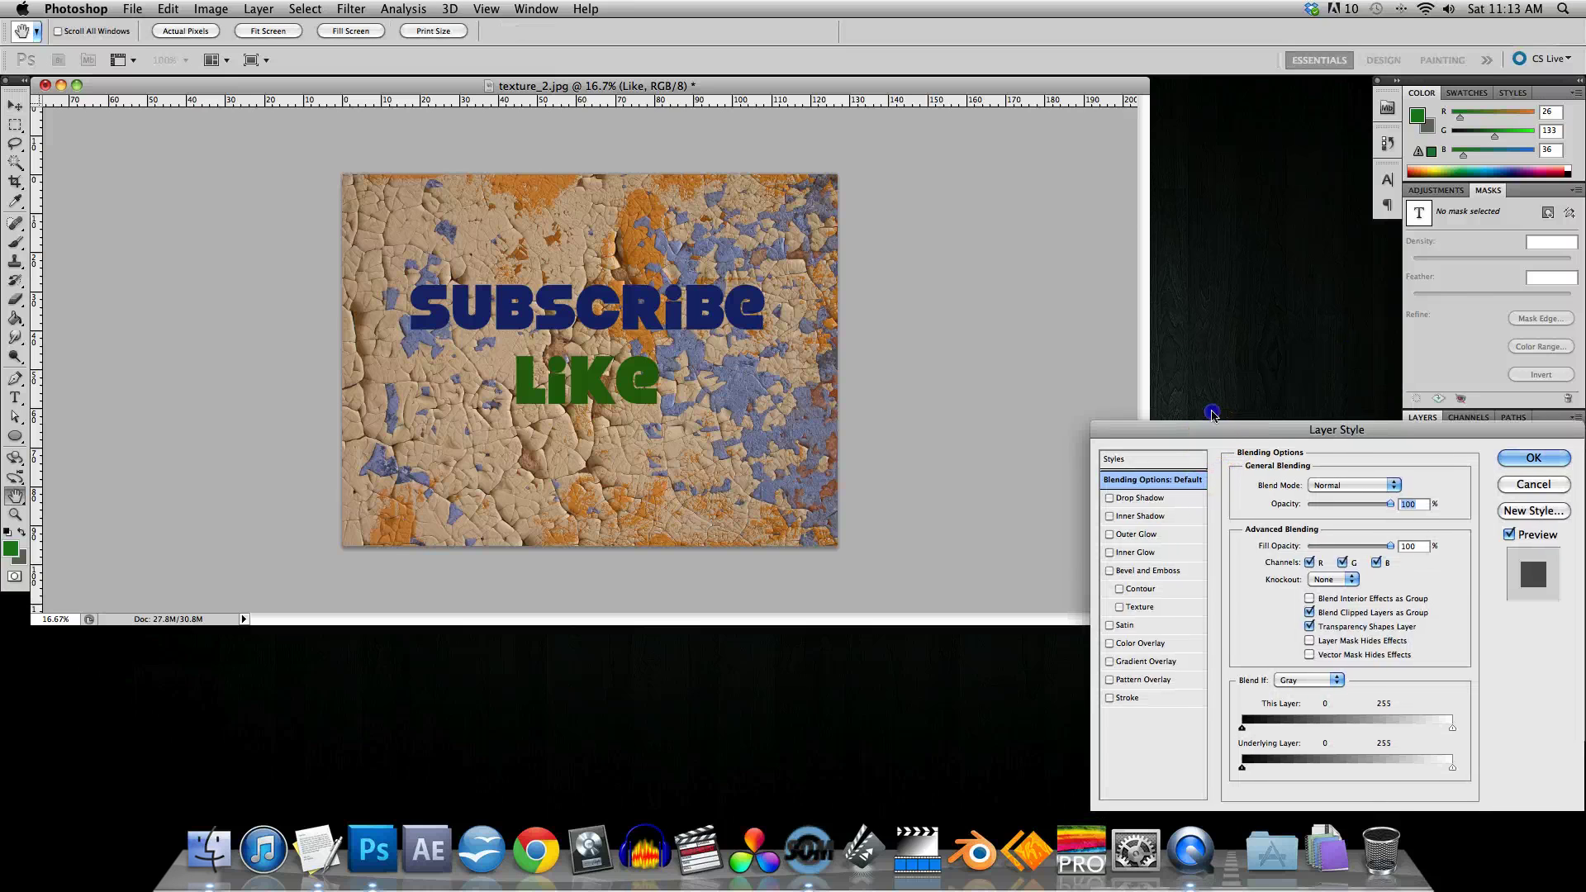
{"action": "left_click_drag", "start_coordinate": [1193, 436], "coordinate": [1147, 338]}
{"action": "left_click", "coordinate": [1097, 407]}
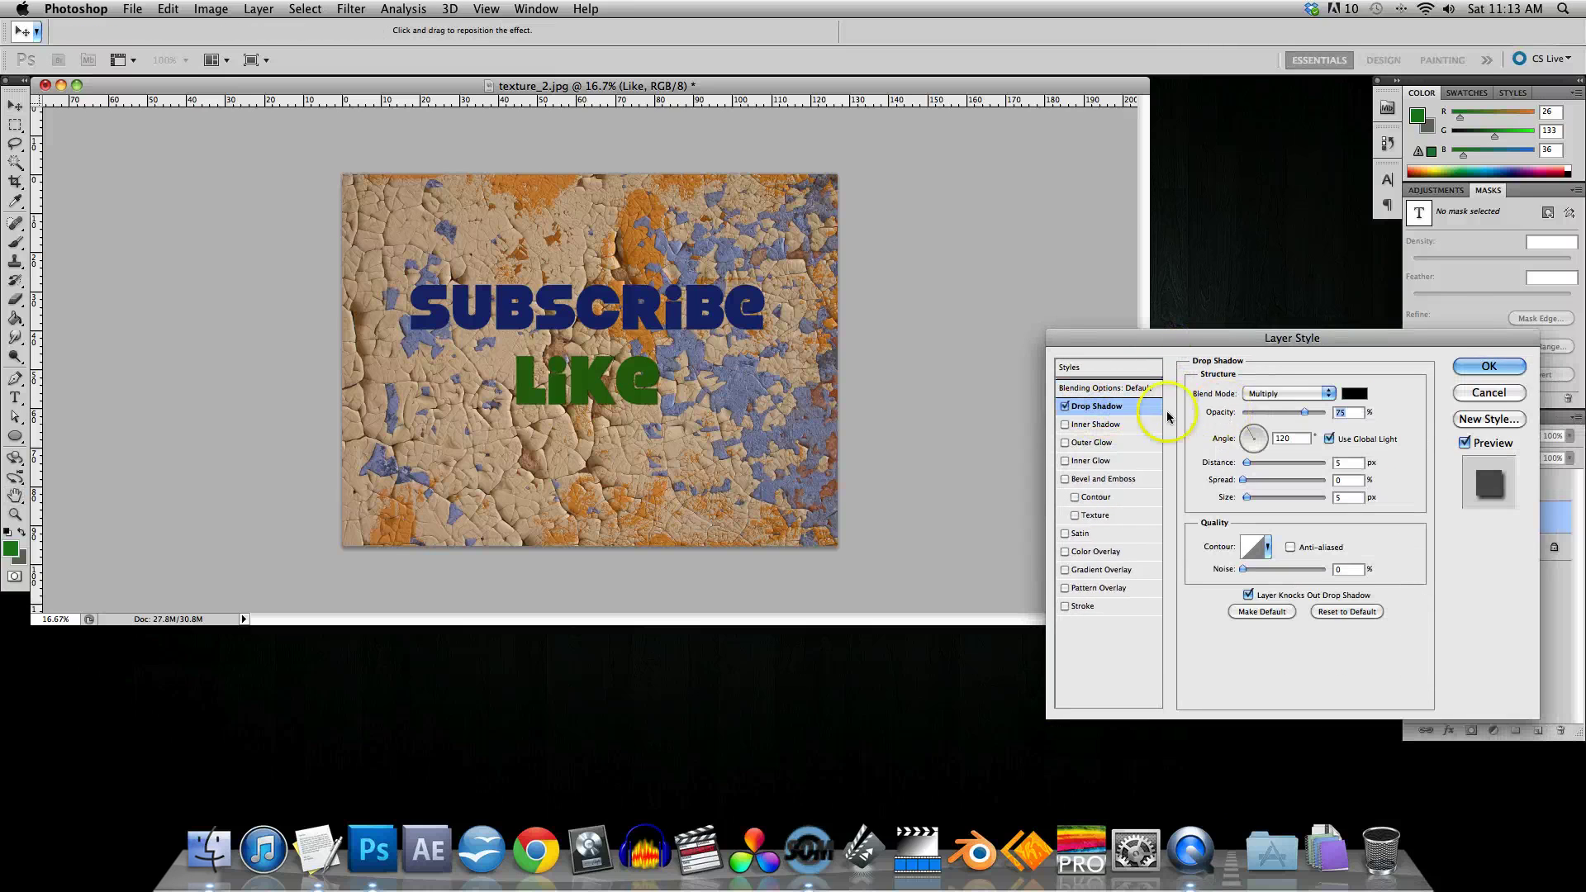
{"action": "mouse_move", "coordinate": [1245, 479]}
{"action": "left_mouse_down"}
{"action": "mouse_move", "coordinate": [1277, 501]}
{"action": "mouse_move", "coordinate": [1247, 467]}
{"action": "left_mouse_up"}
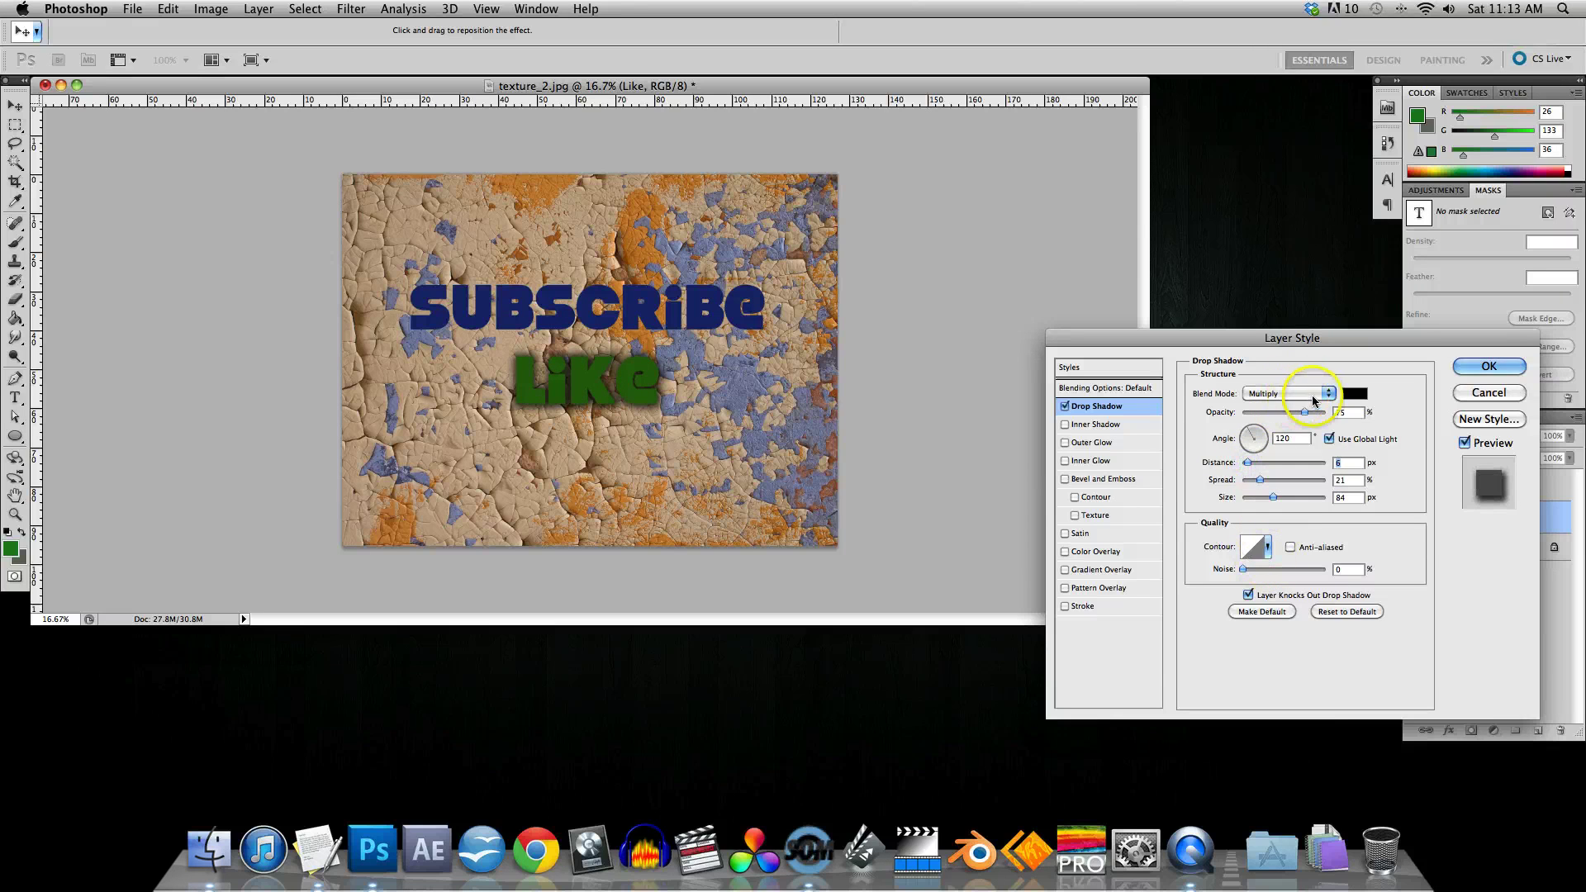
{"action": "left_click", "coordinate": [1358, 394]}
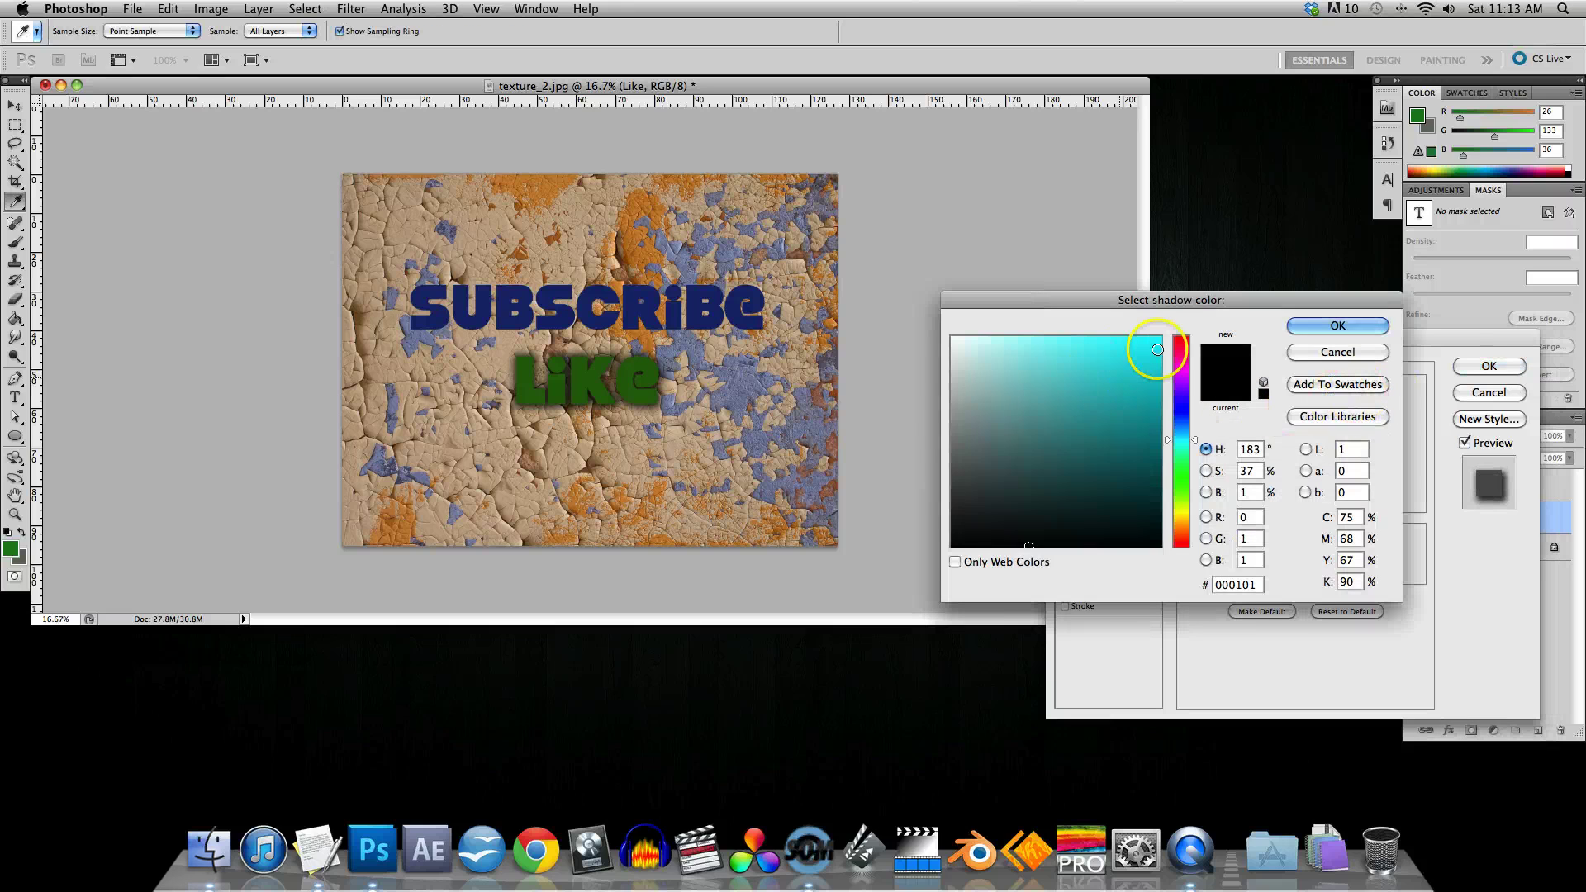
Step: Try a light cyan Normal shadow, then settle on a black Multiply drop shadow at 75% opacity
{"action": "left_click_drag", "start_coordinate": [1138, 342], "coordinate": [1065, 336]}
{"action": "left_click", "coordinate": [1338, 326]}
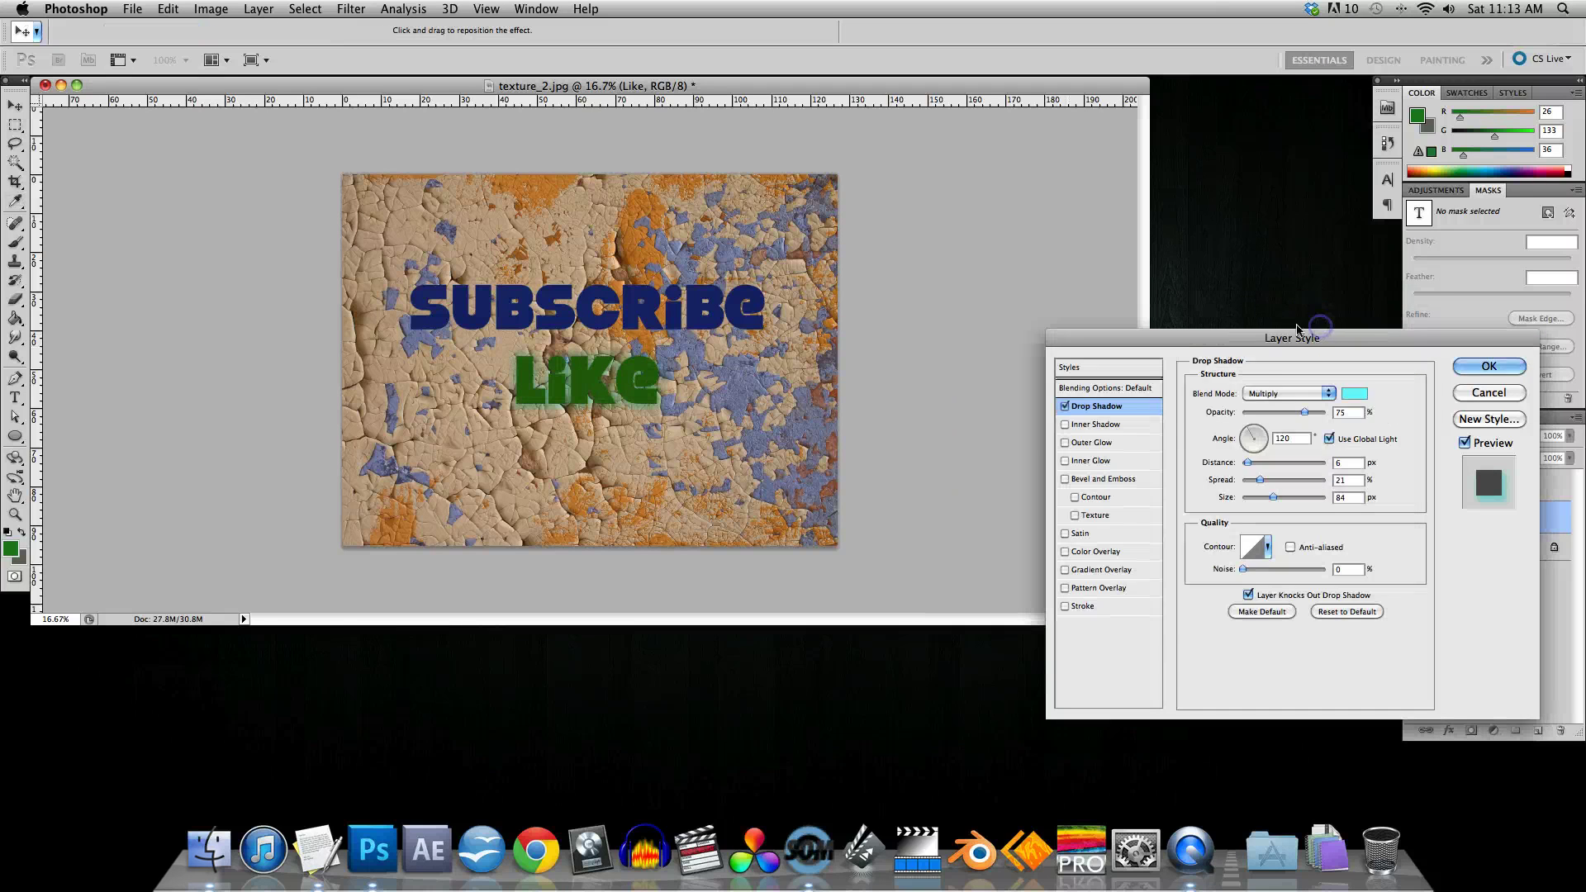
{"action": "left_click", "coordinate": [1278, 396]}
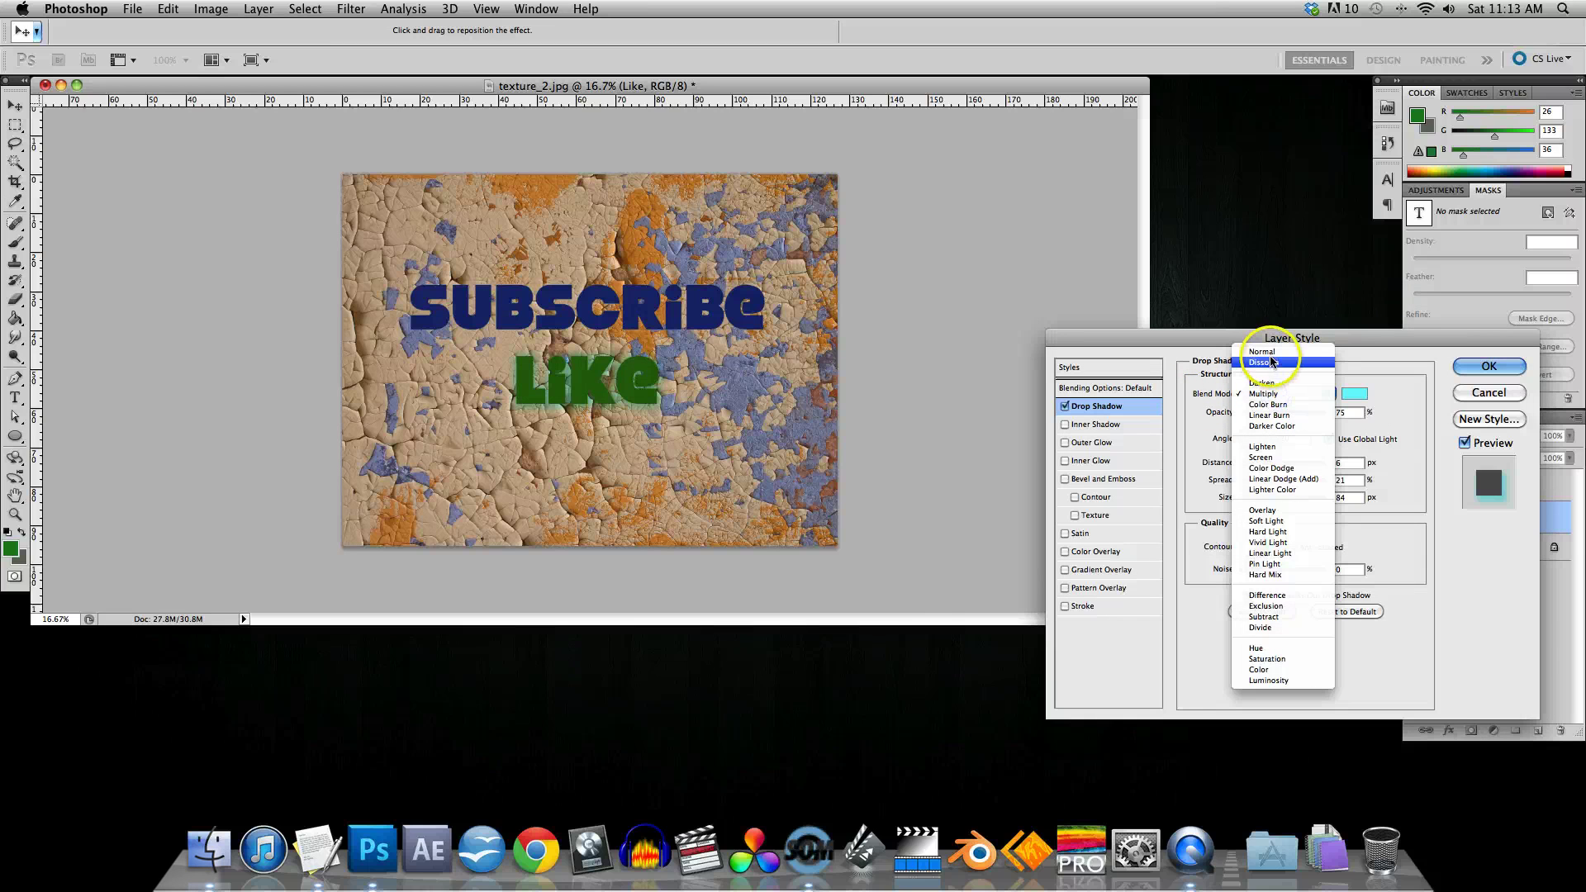
{"action": "left_click", "coordinate": [1273, 357]}
{"action": "left_click", "coordinate": [615, 407]}
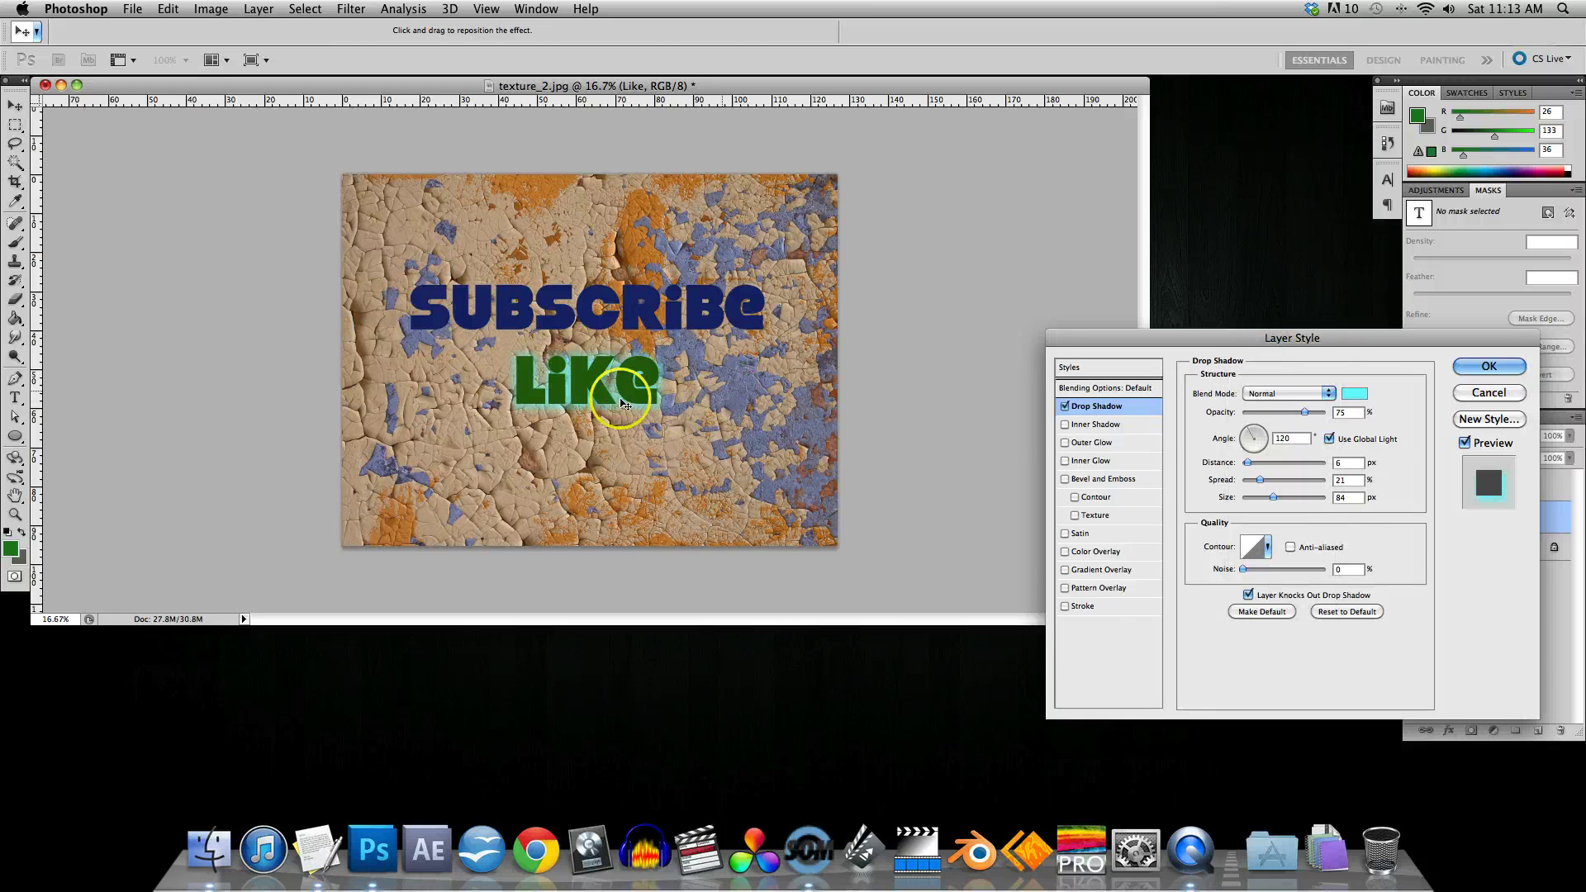
{"action": "left_click", "coordinate": [1287, 394]}
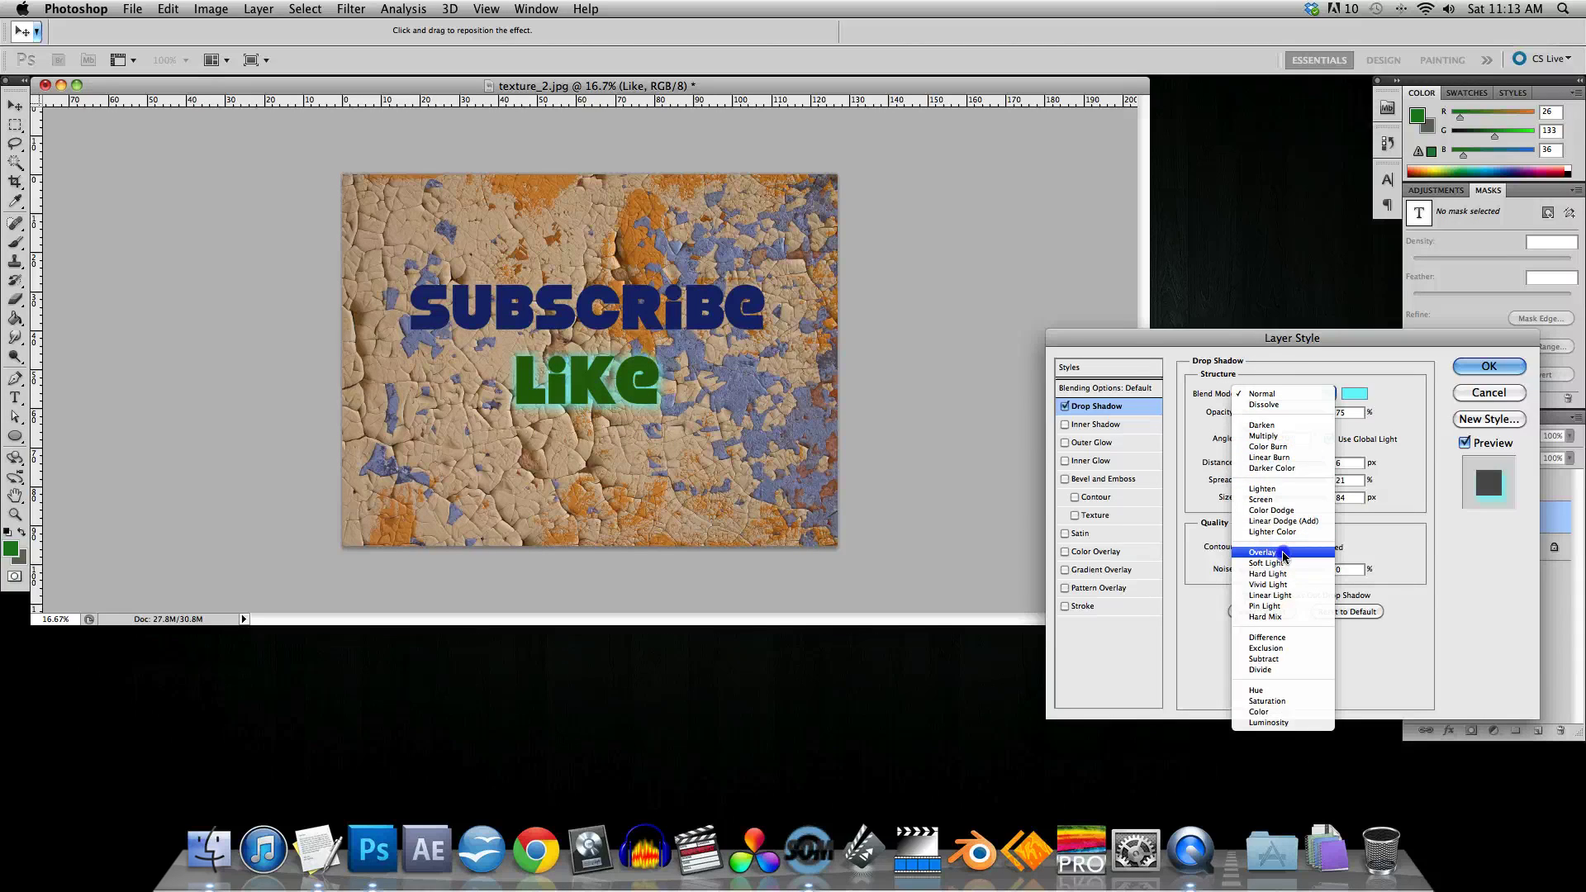
{"action": "left_click", "coordinate": [1264, 435]}
{"action": "left_click", "coordinate": [1478, 368]}
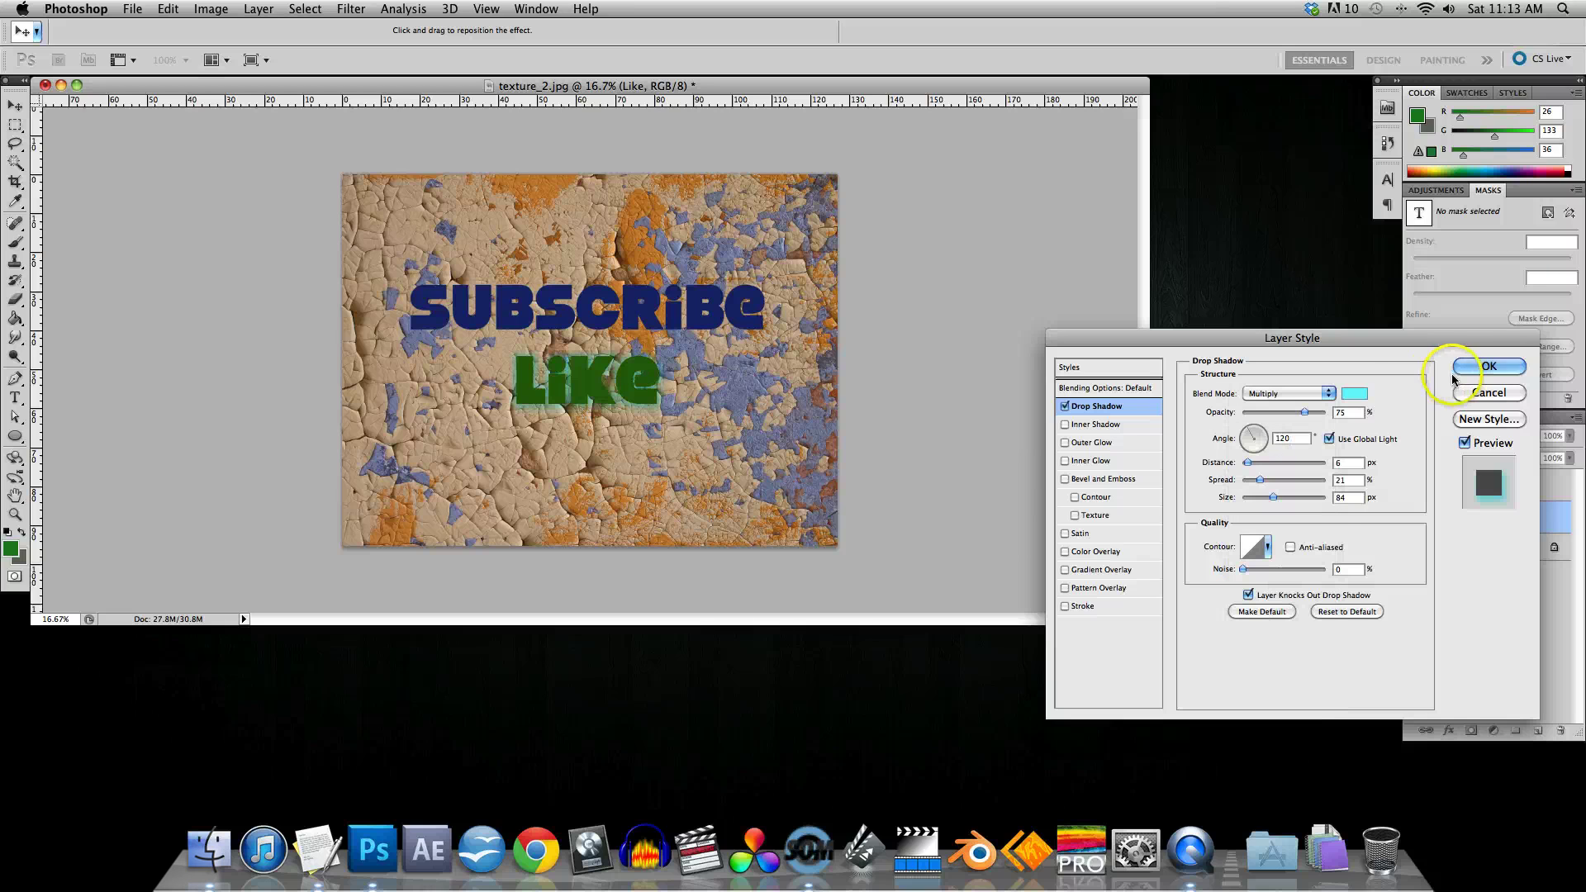
{"action": "left_click", "coordinate": [1355, 393]}
{"action": "left_click", "coordinate": [952, 546]}
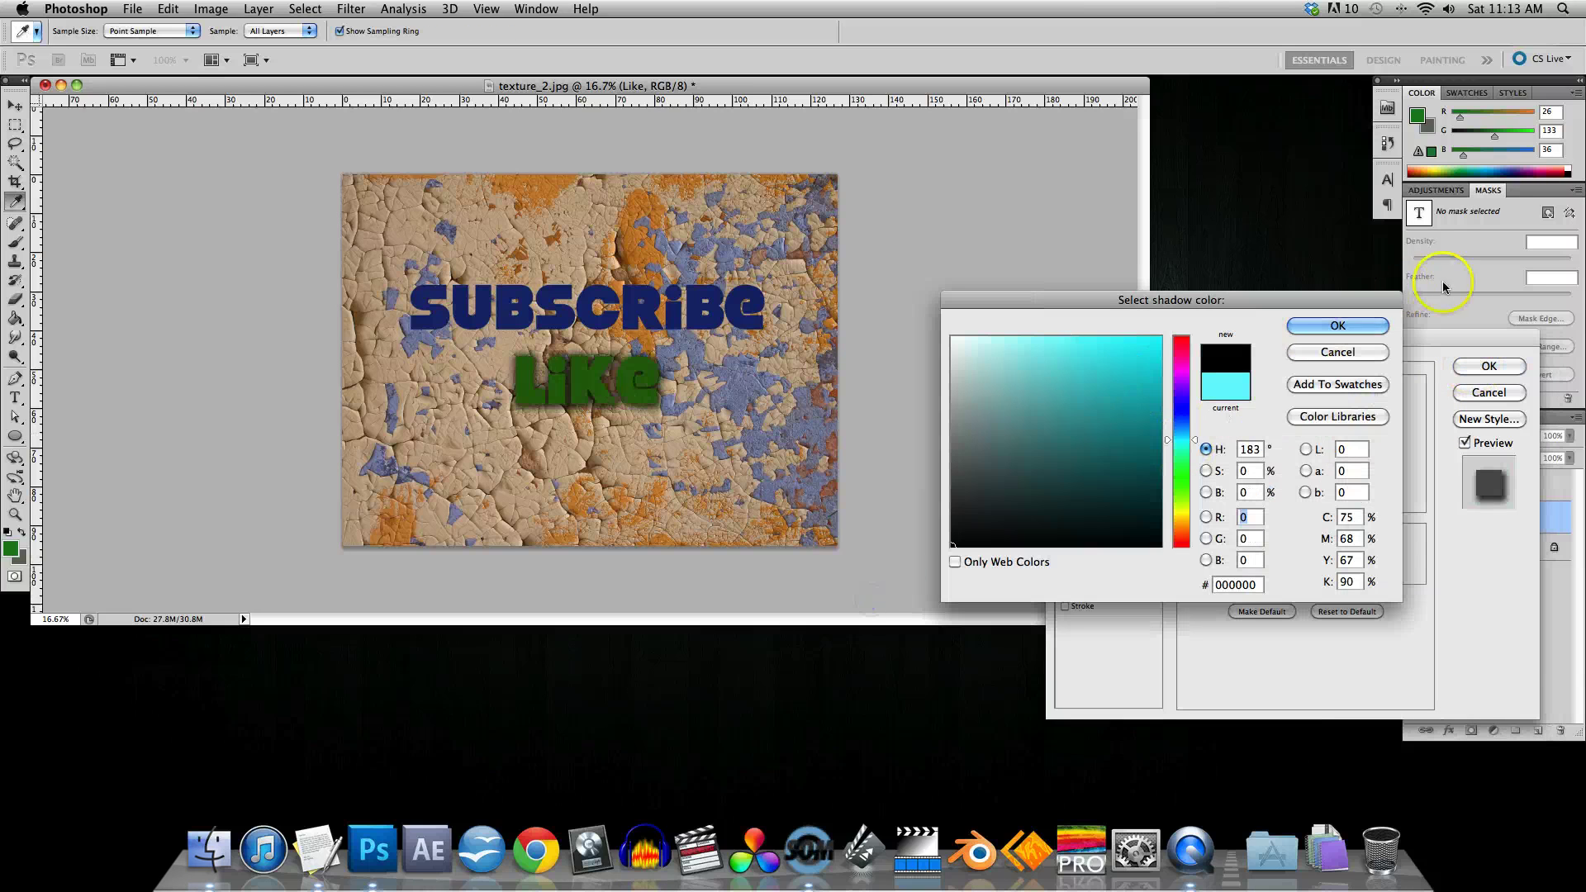
{"action": "left_click", "coordinate": [1323, 329]}
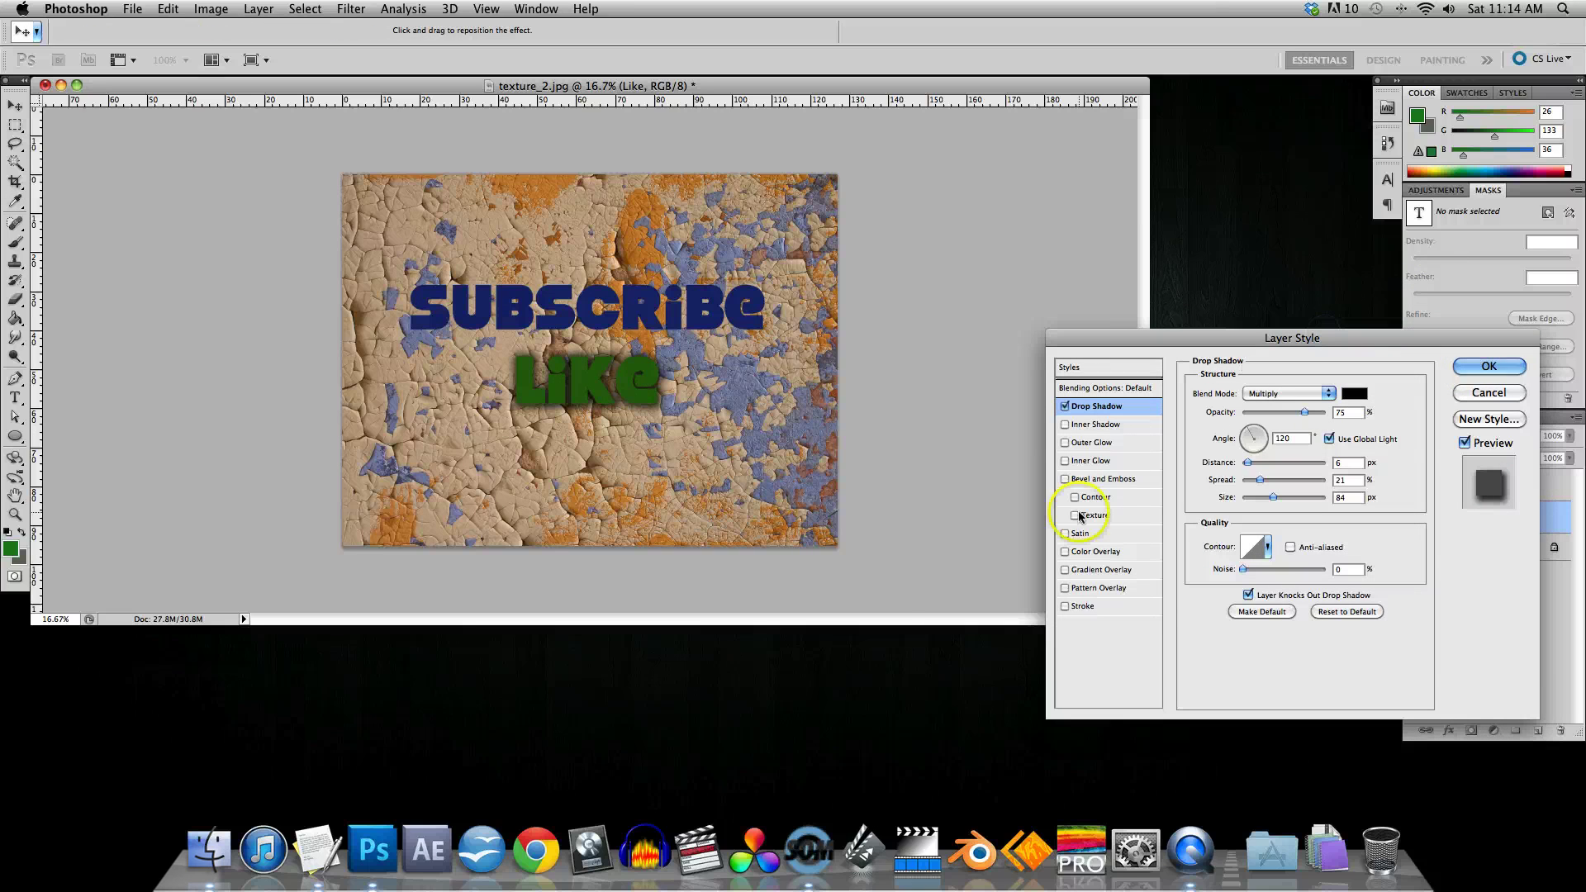
Step: Add a black 27 px outside stroke to Like and apply its layer styles
{"action": "left_click", "coordinate": [1076, 607]}
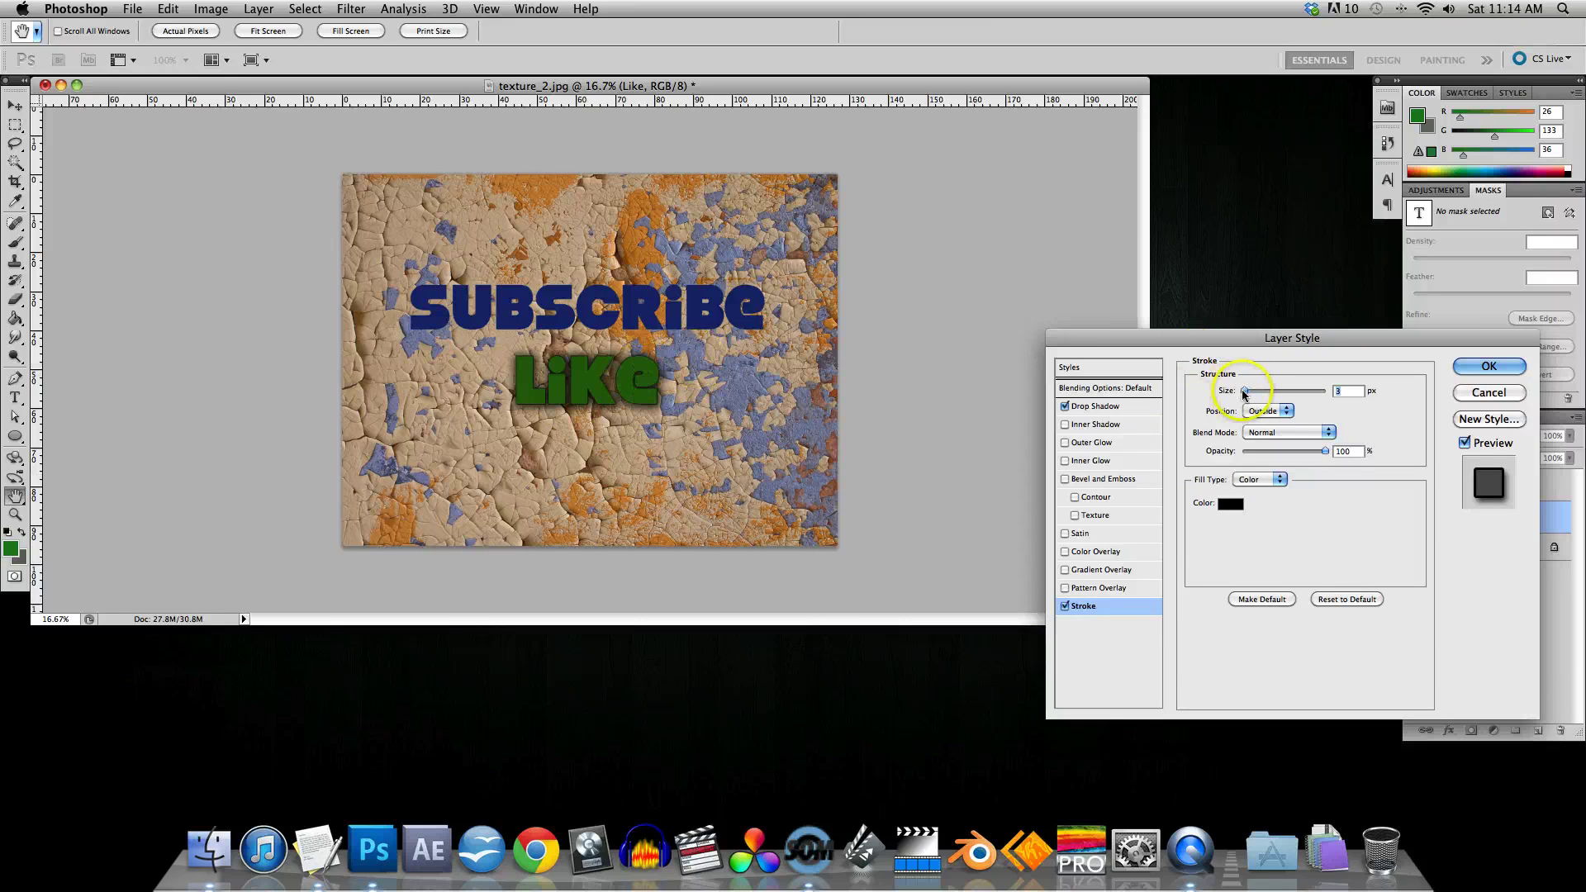
{"action": "left_click_drag", "start_coordinate": [1248, 393], "coordinate": [1256, 391]}
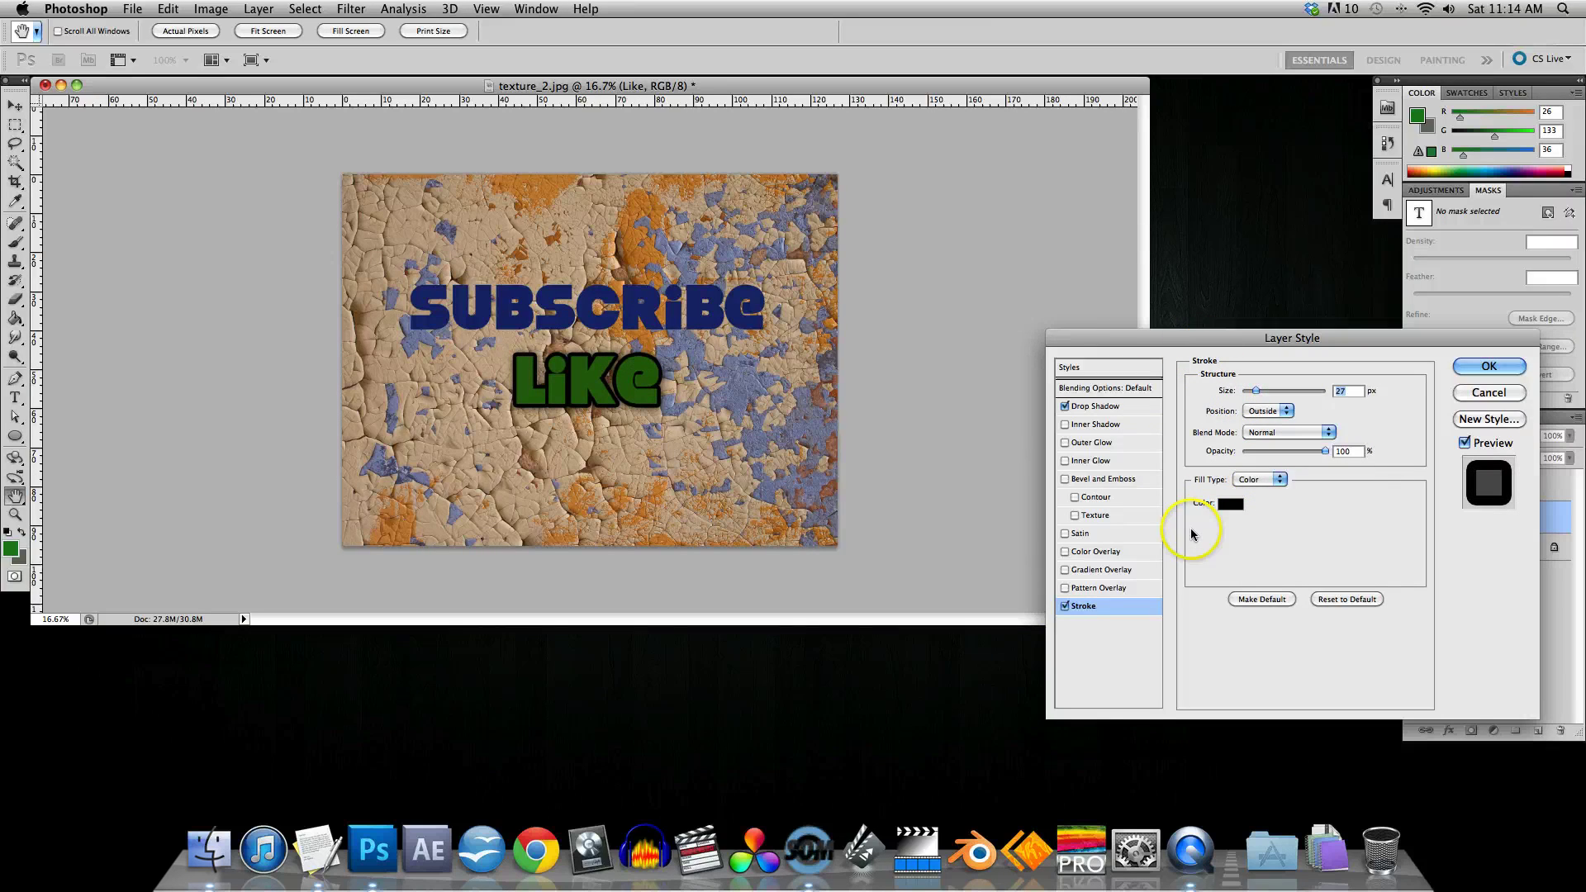
{"action": "left_click", "coordinate": [1237, 507]}
{"action": "left_click_drag", "start_coordinate": [1036, 382], "coordinate": [1138, 373]}
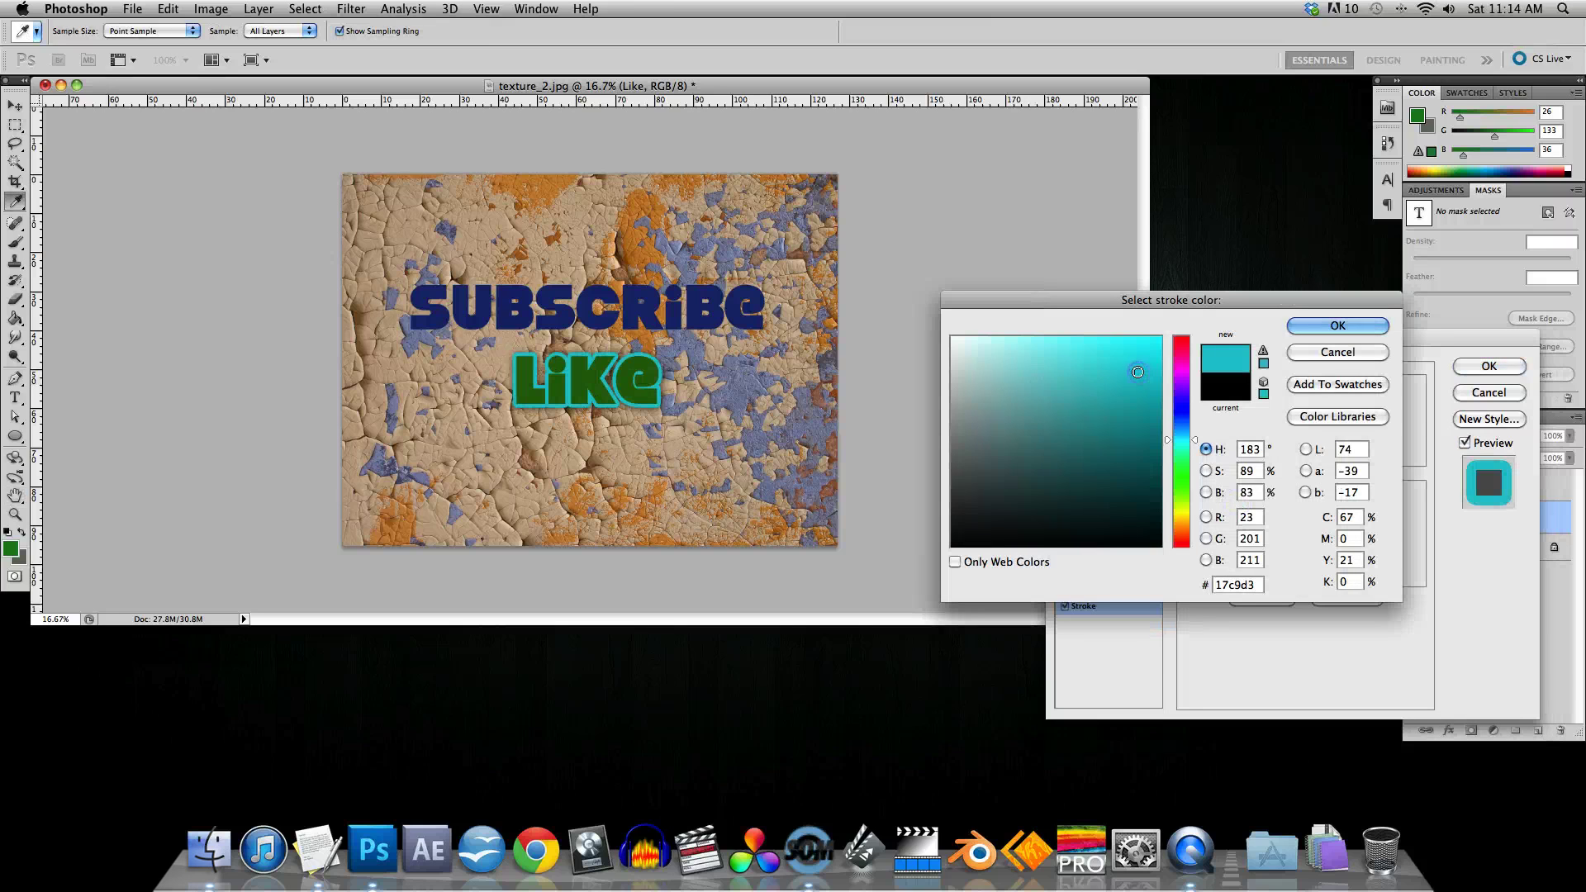
{"action": "left_click", "coordinate": [1002, 485]}
{"action": "left_click", "coordinate": [1339, 326]}
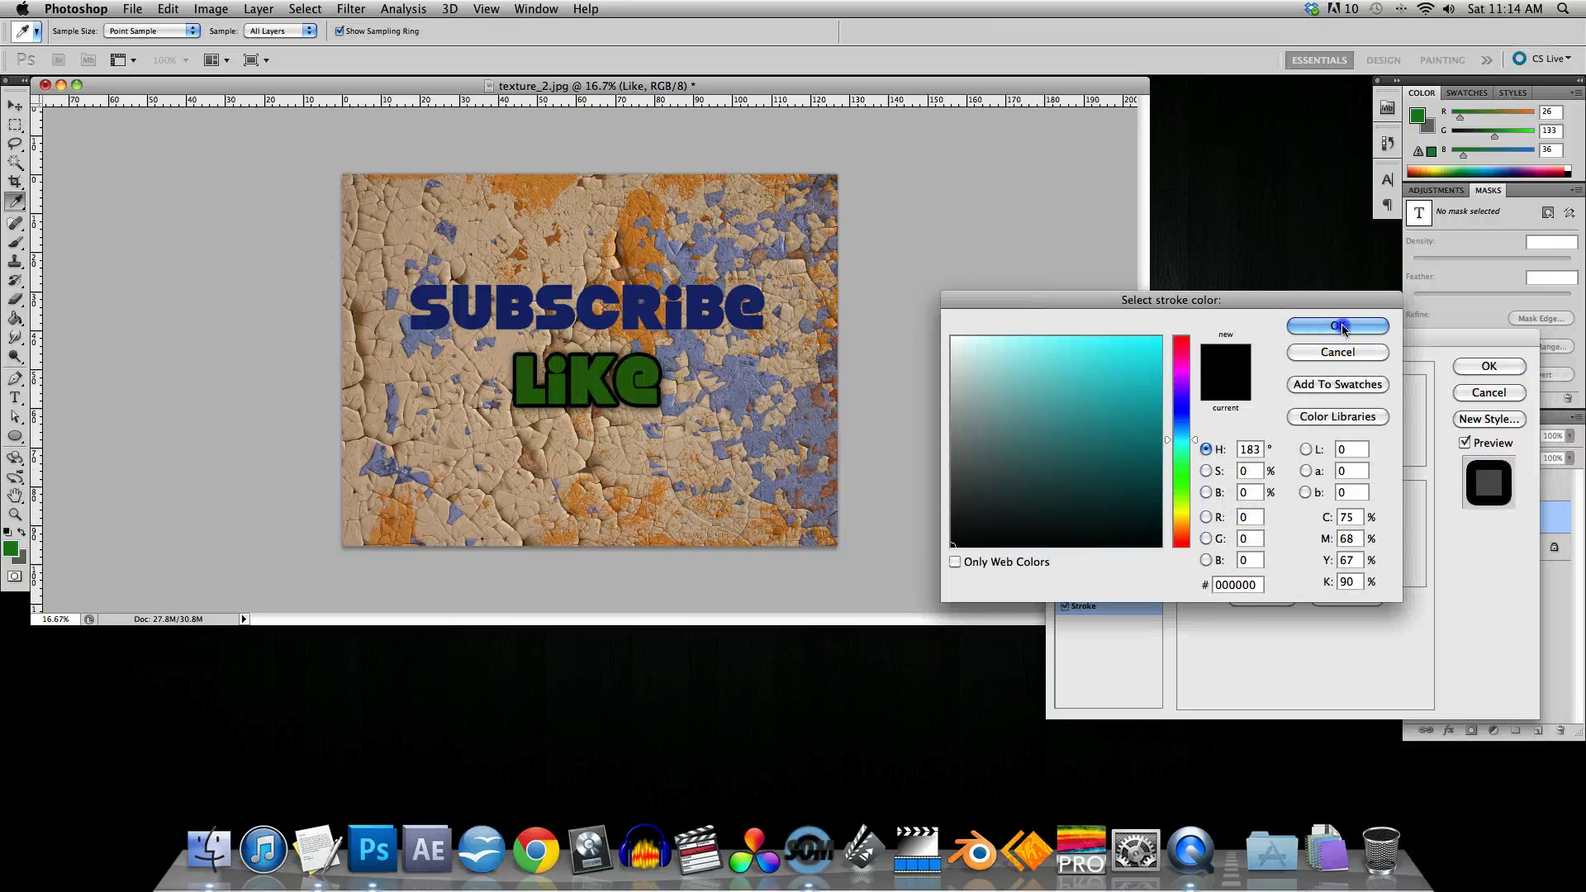
{"action": "left_click", "coordinate": [1483, 366]}
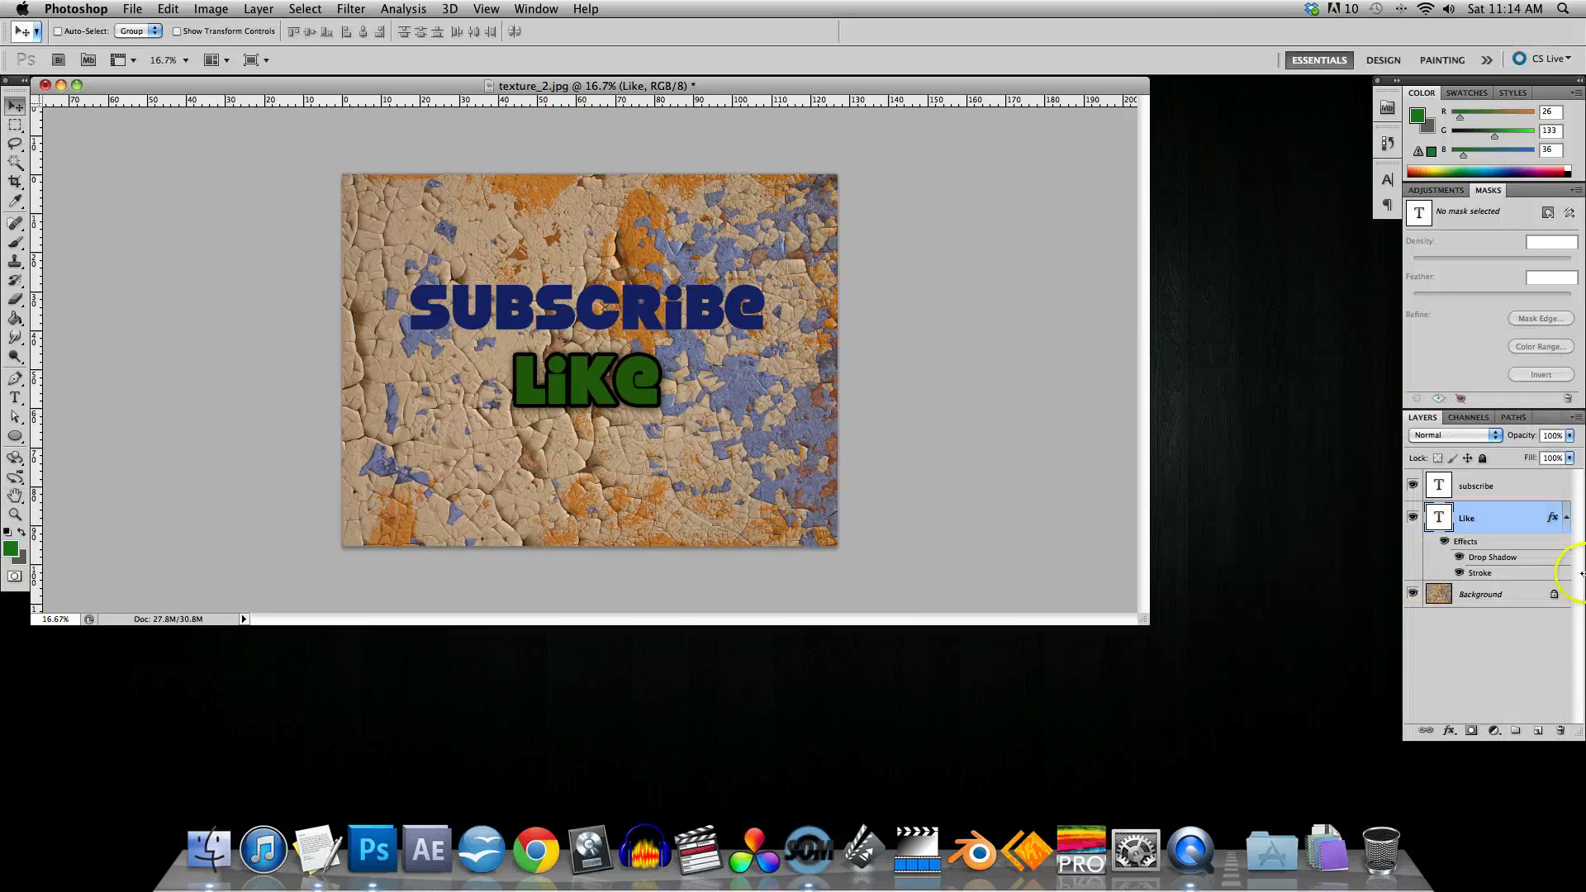
{"action": "left_click", "coordinate": [1488, 486]}
{"action": "right_click", "coordinate": [1488, 486]}
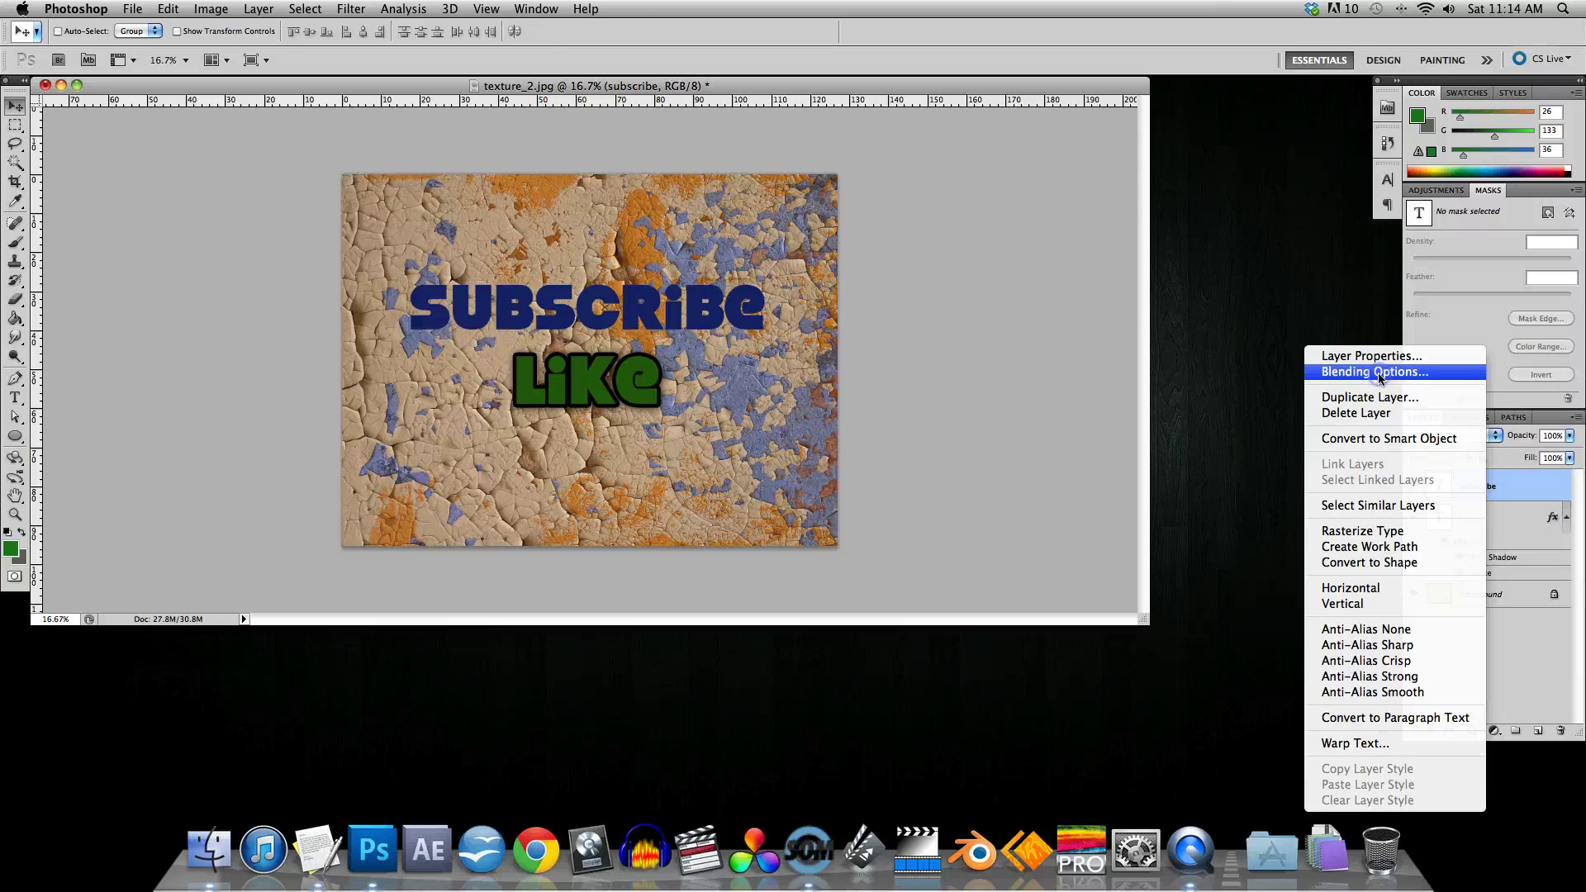
Step: Give SUBSCRIBE a white 21 px stroke plus inner shadow, outer glow and inner glow
{"action": "left_click", "coordinate": [1377, 373]}
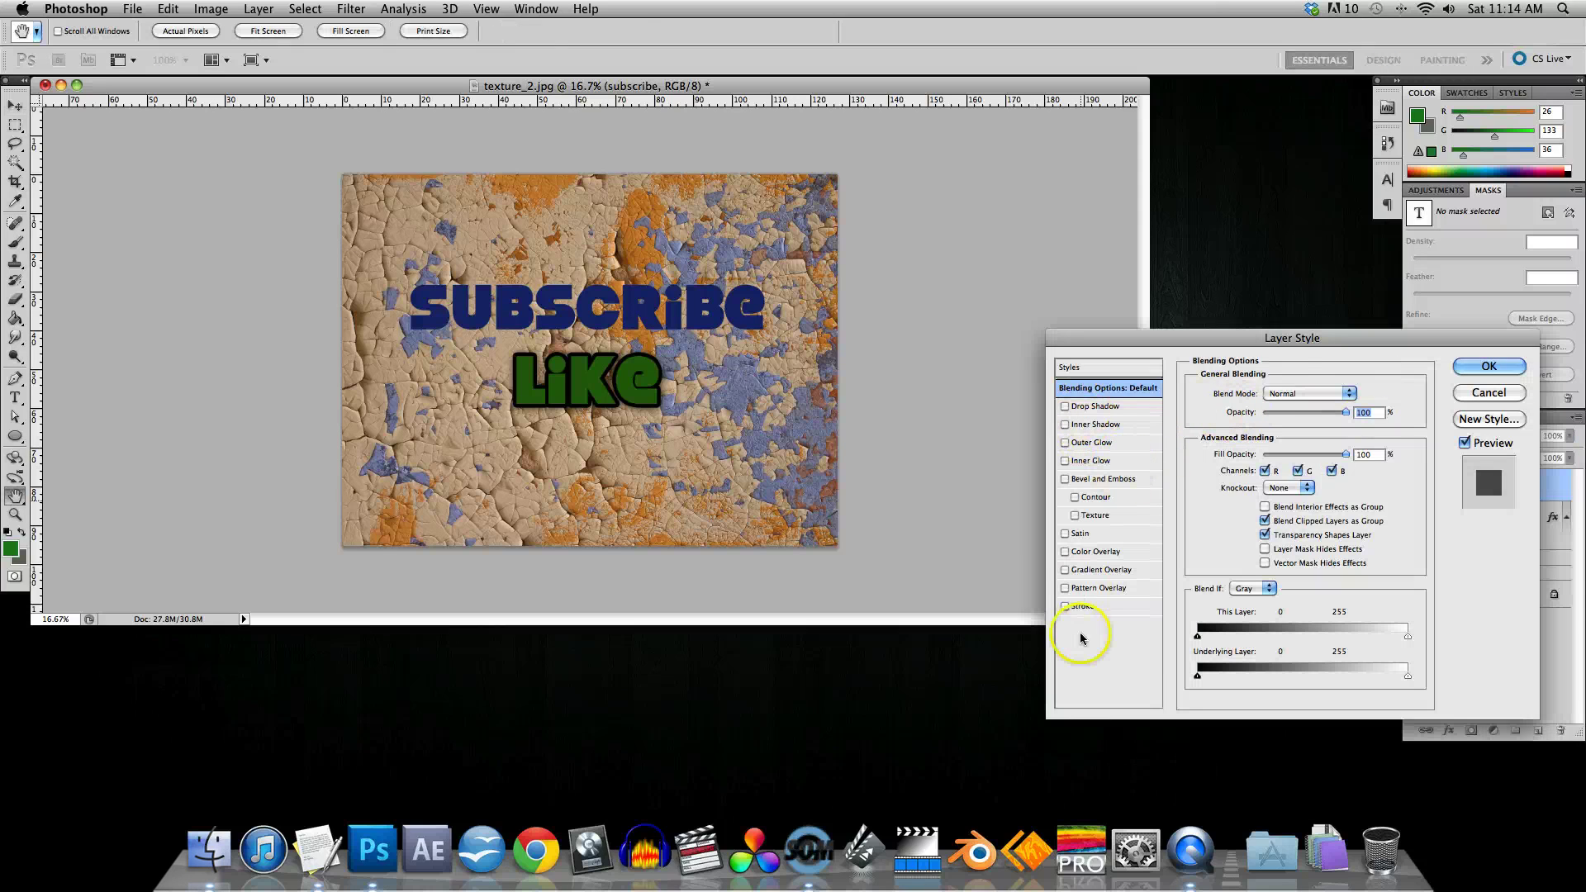
{"action": "left_click", "coordinate": [1080, 607]}
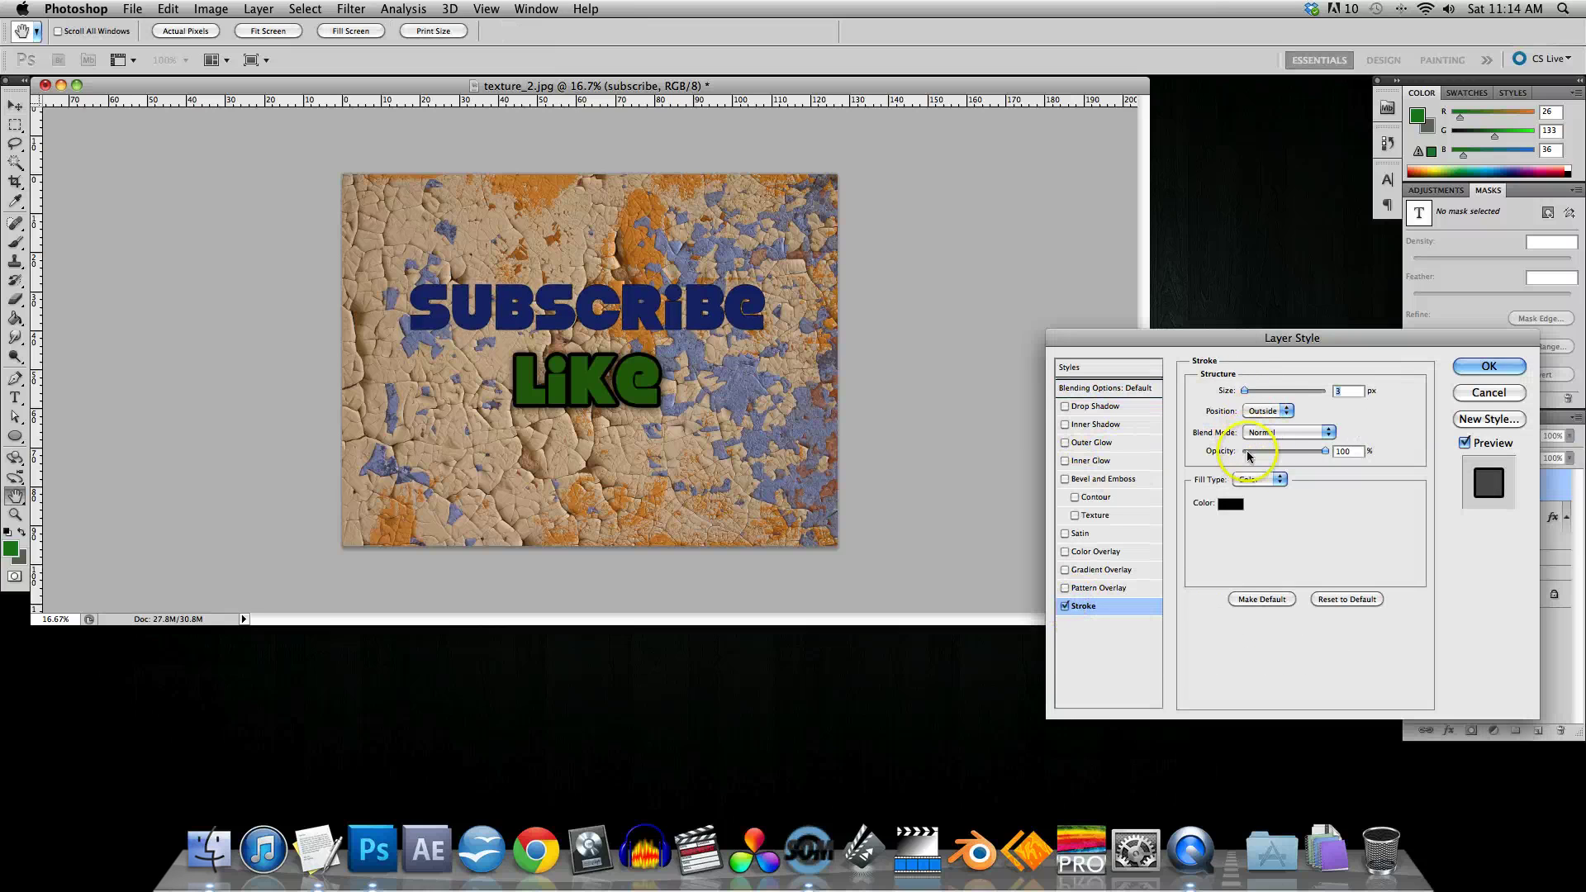
{"action": "left_click_drag", "start_coordinate": [1245, 391], "coordinate": [1255, 394]}
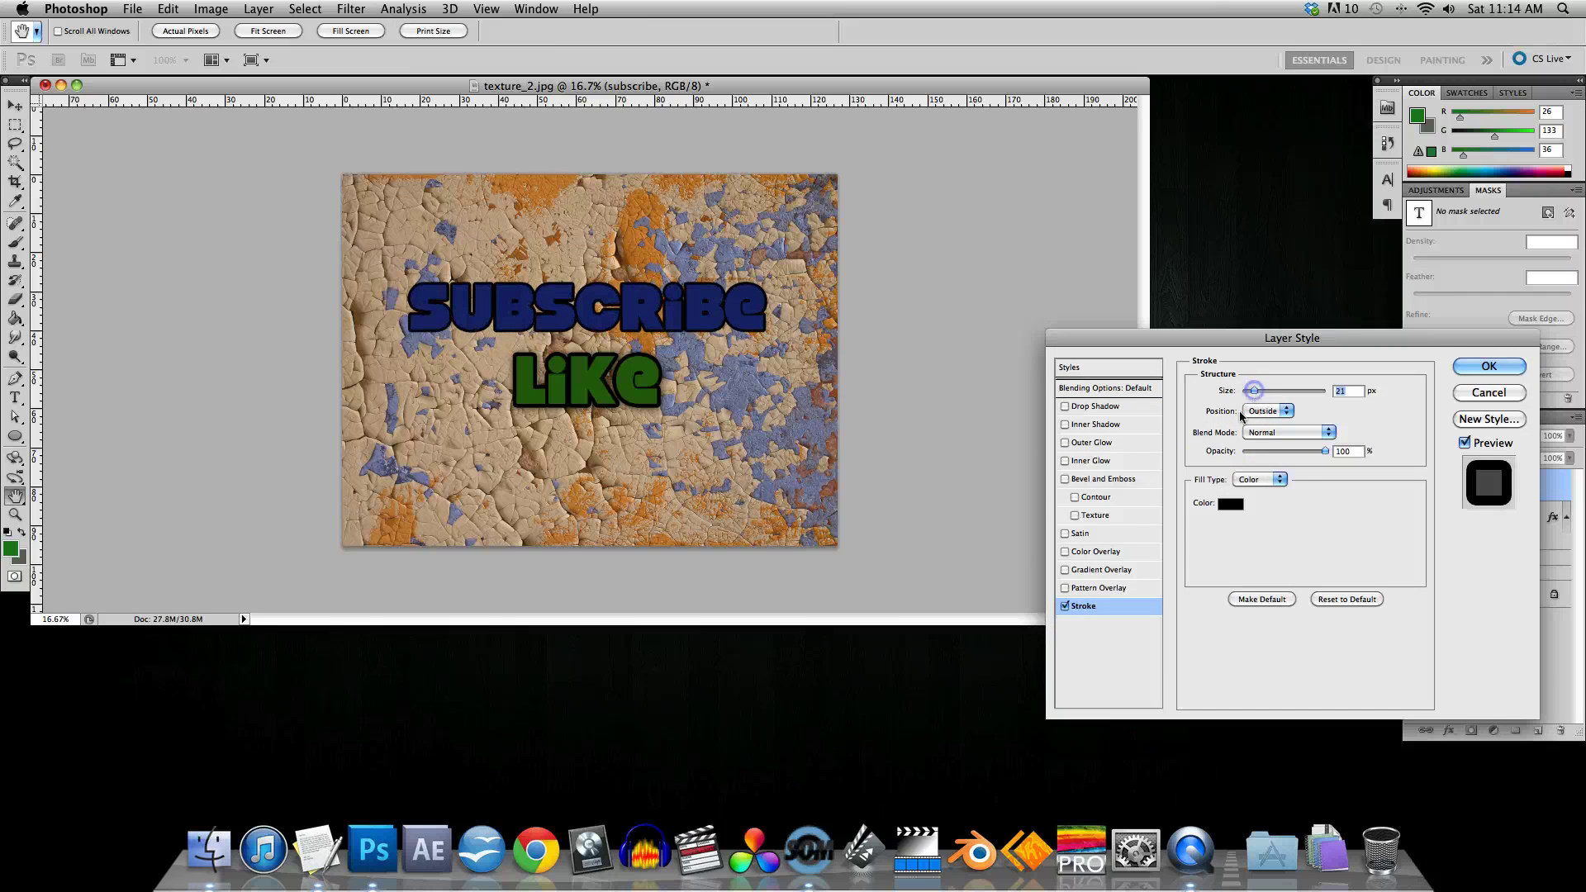
{"action": "left_click", "coordinate": [1230, 504]}
{"action": "left_click", "coordinate": [955, 335]}
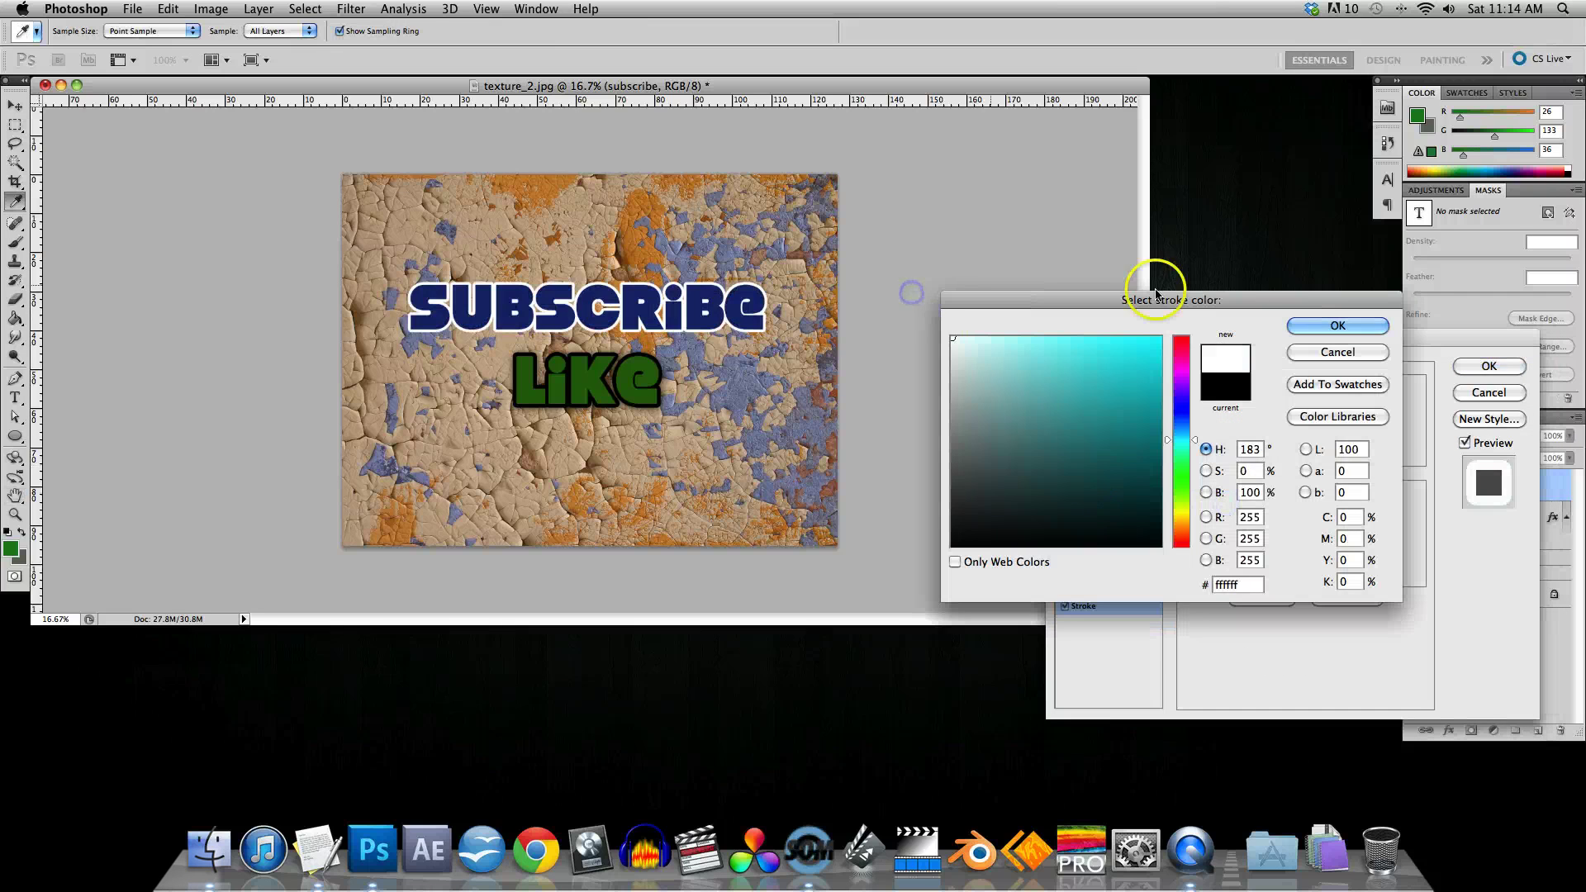
{"action": "left_click", "coordinate": [1309, 326]}
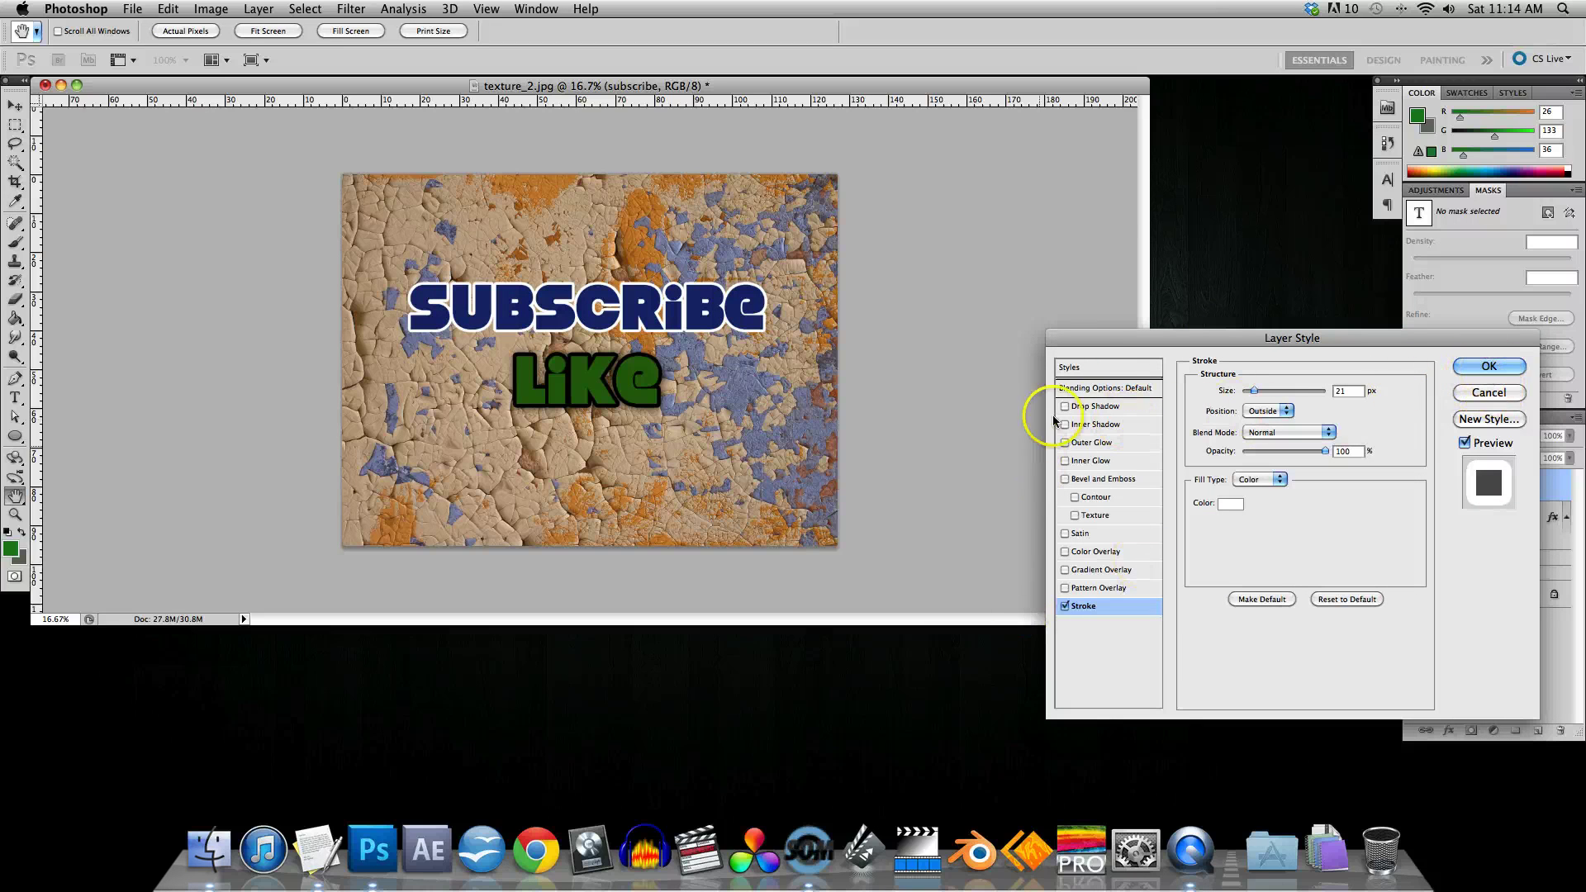
{"action": "left_click", "coordinate": [1065, 461]}
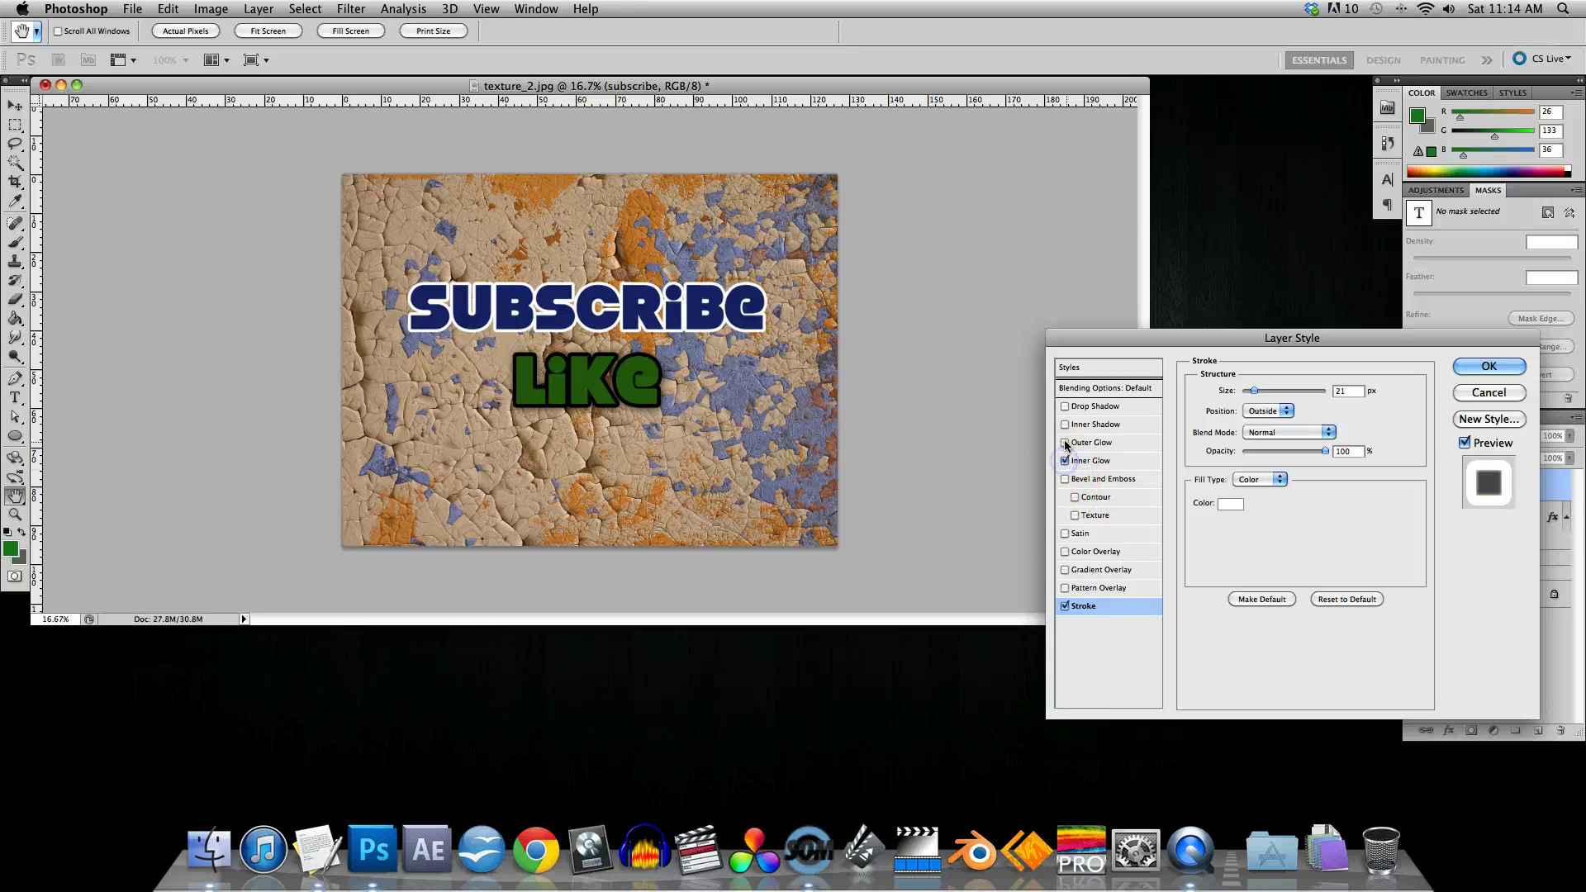
{"action": "left_click", "coordinate": [1066, 425]}
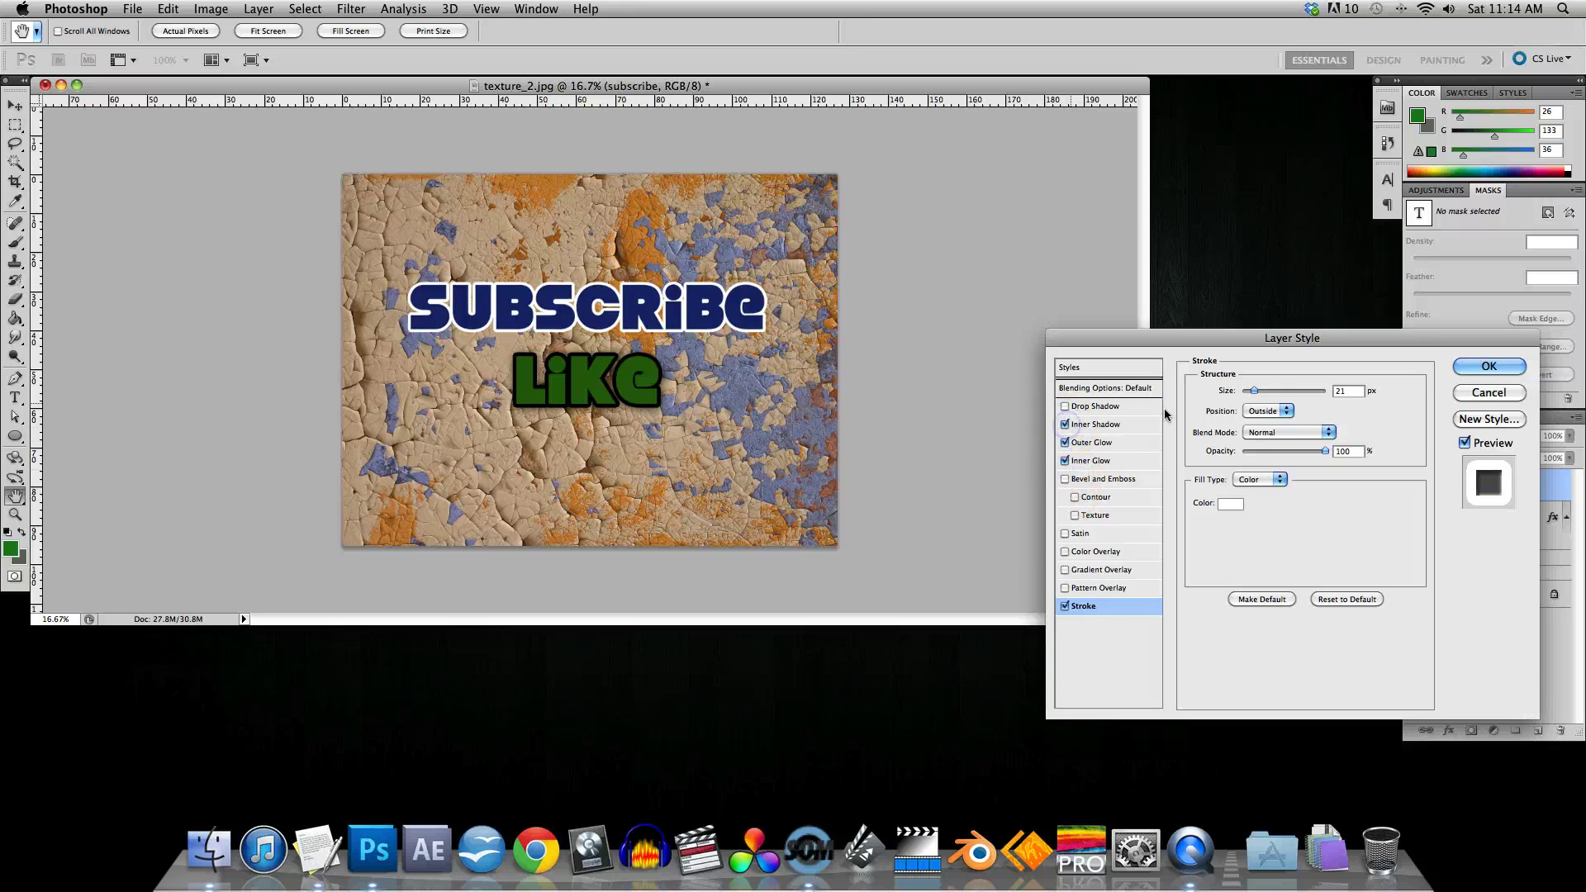
Step: Set SUBSCRIBE's Inner Glow to Normal blend, 12% choke and 120 px size, then apply the style
{"action": "left_click", "coordinate": [1097, 426]}
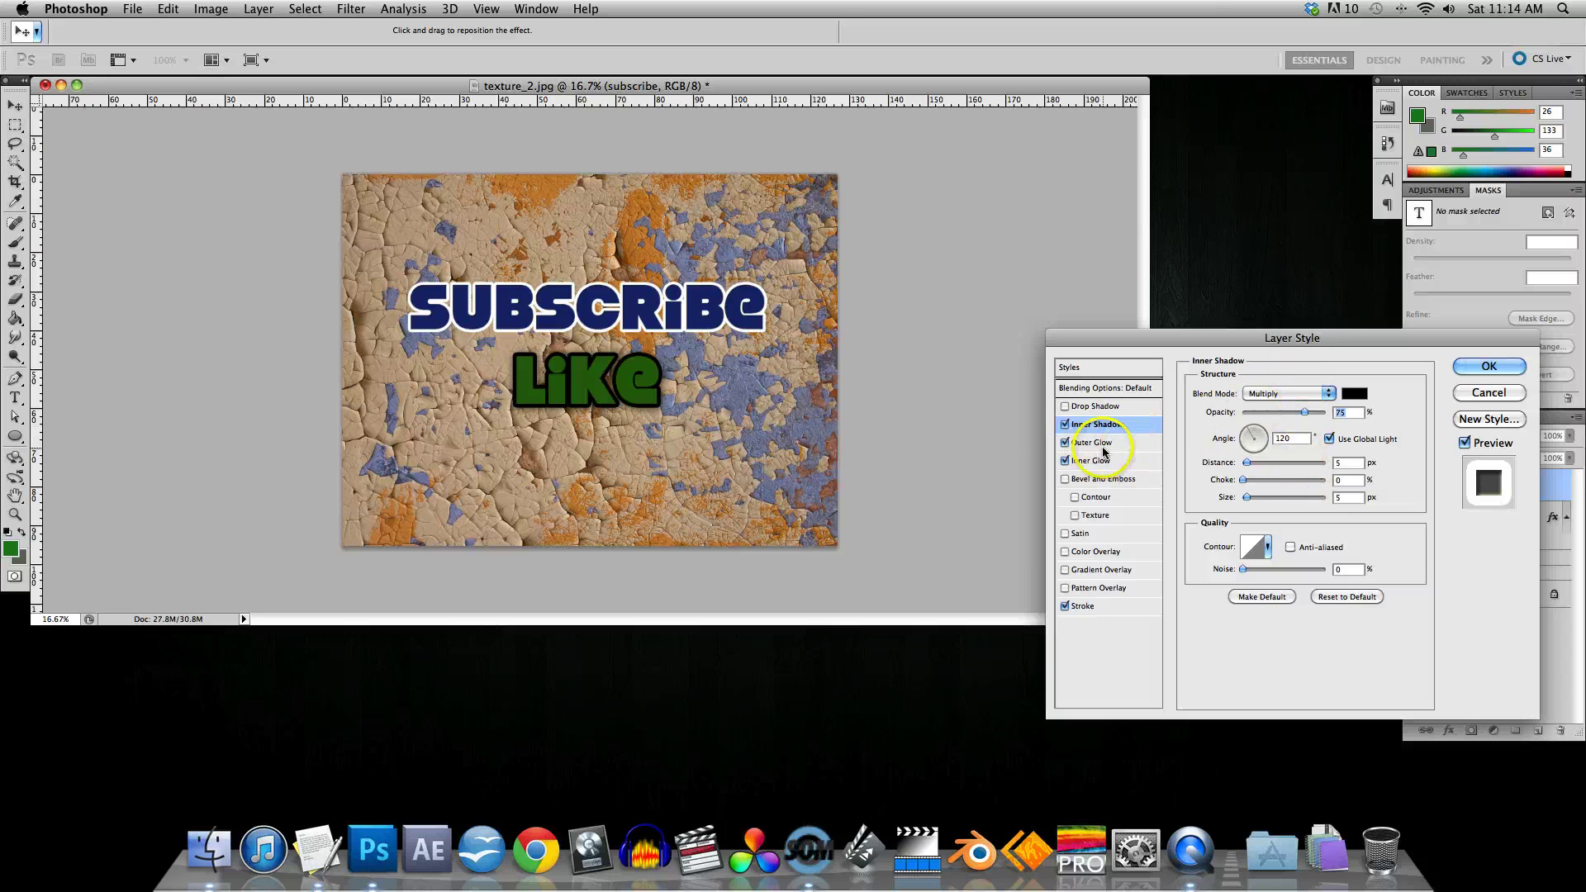
{"action": "left_click", "coordinate": [1099, 443]}
{"action": "left_click", "coordinate": [1097, 463]}
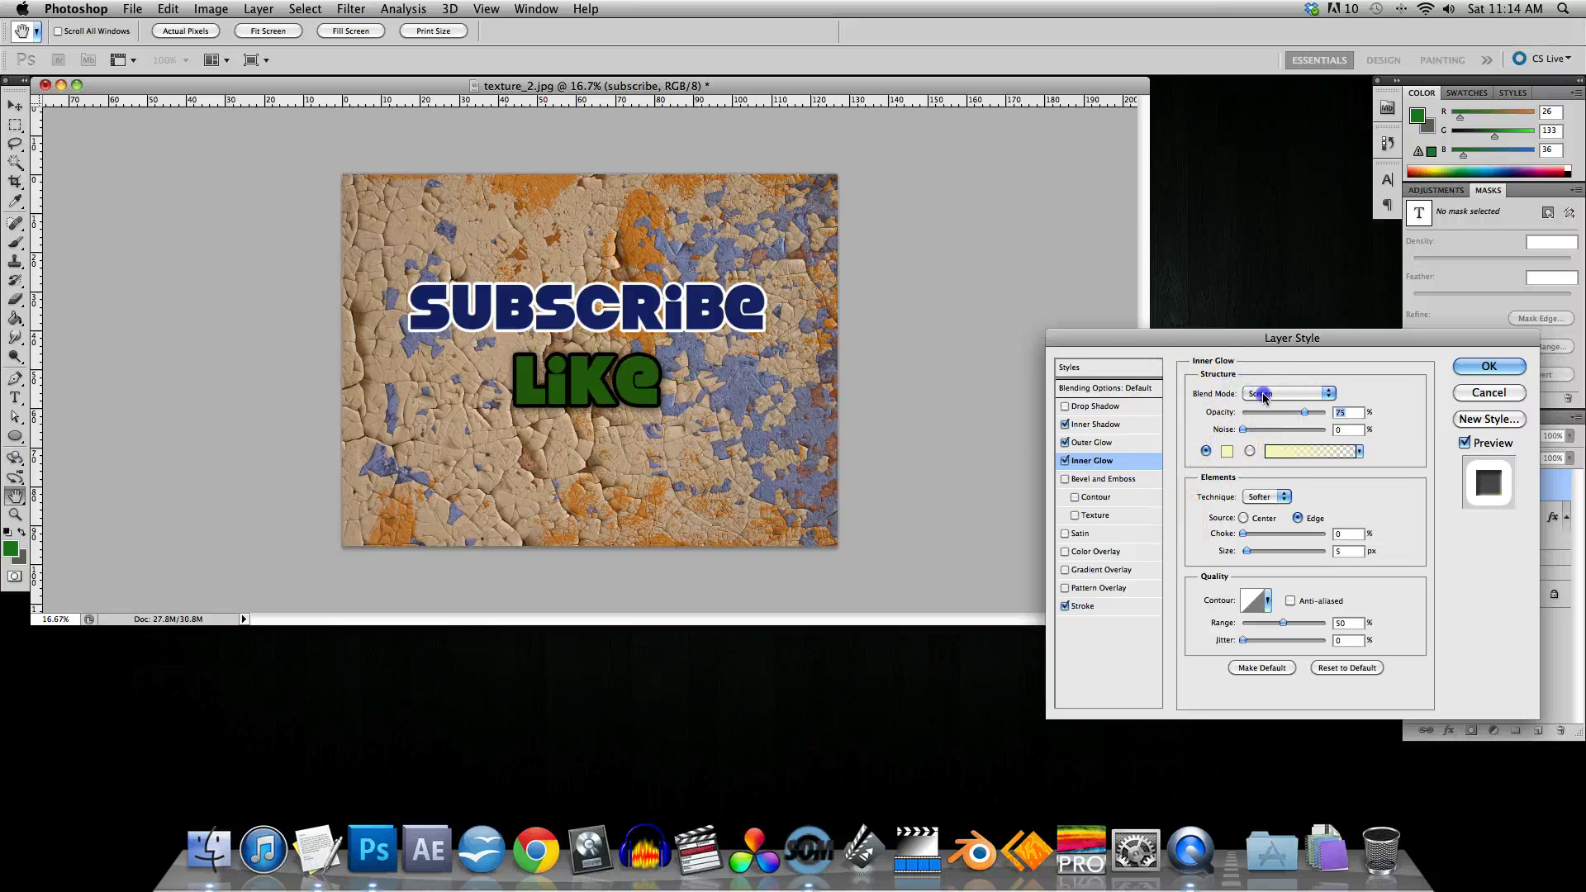
{"action": "left_click", "coordinate": [1264, 395]}
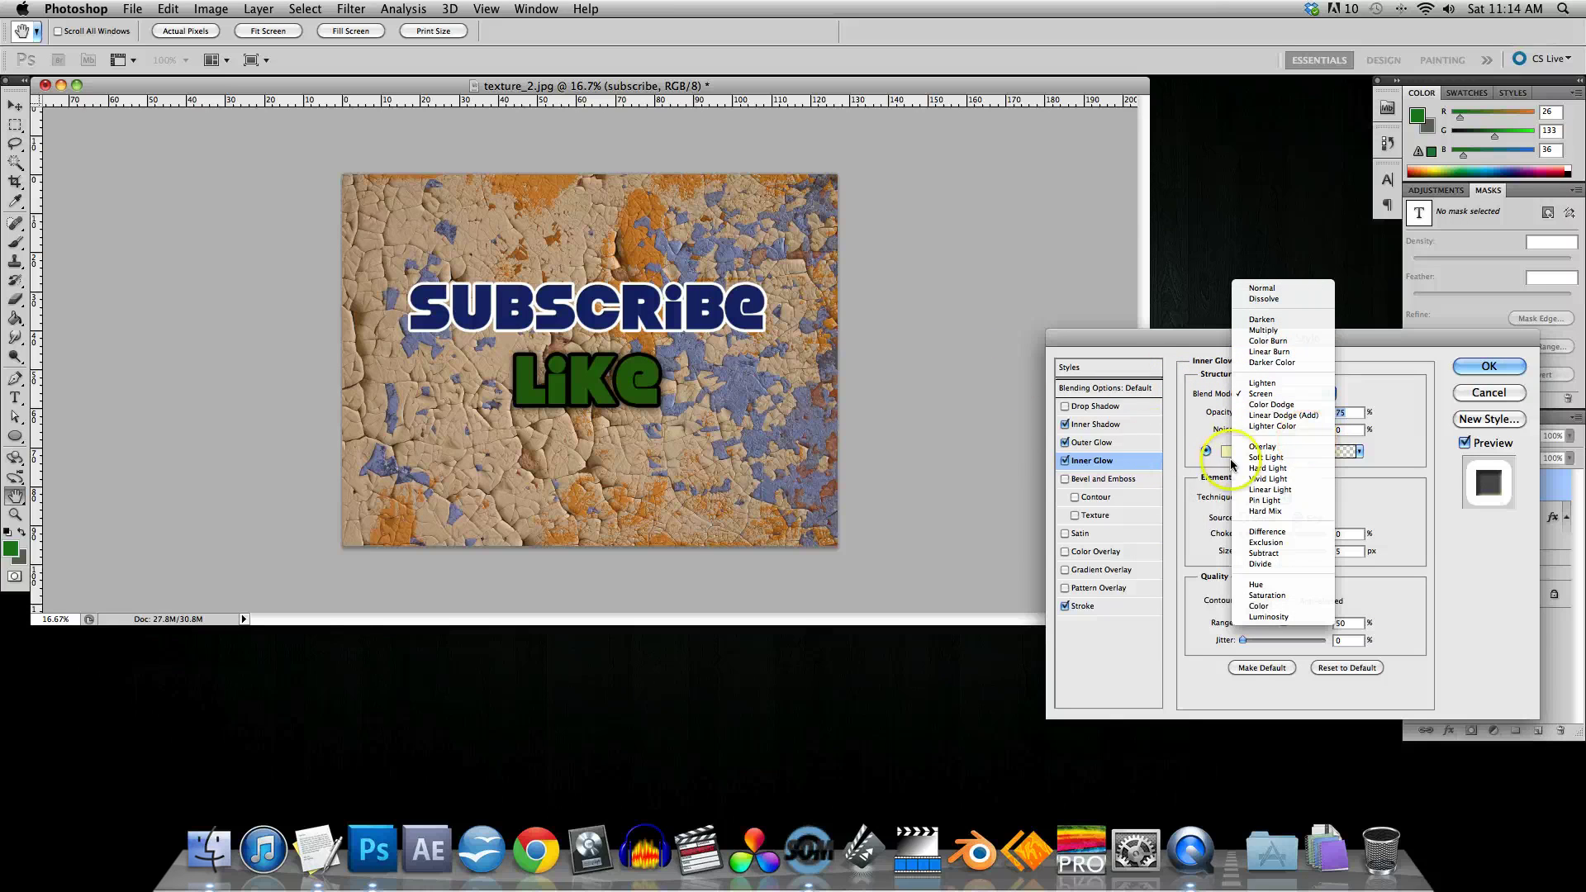
{"action": "left_click", "coordinate": [1303, 288]}
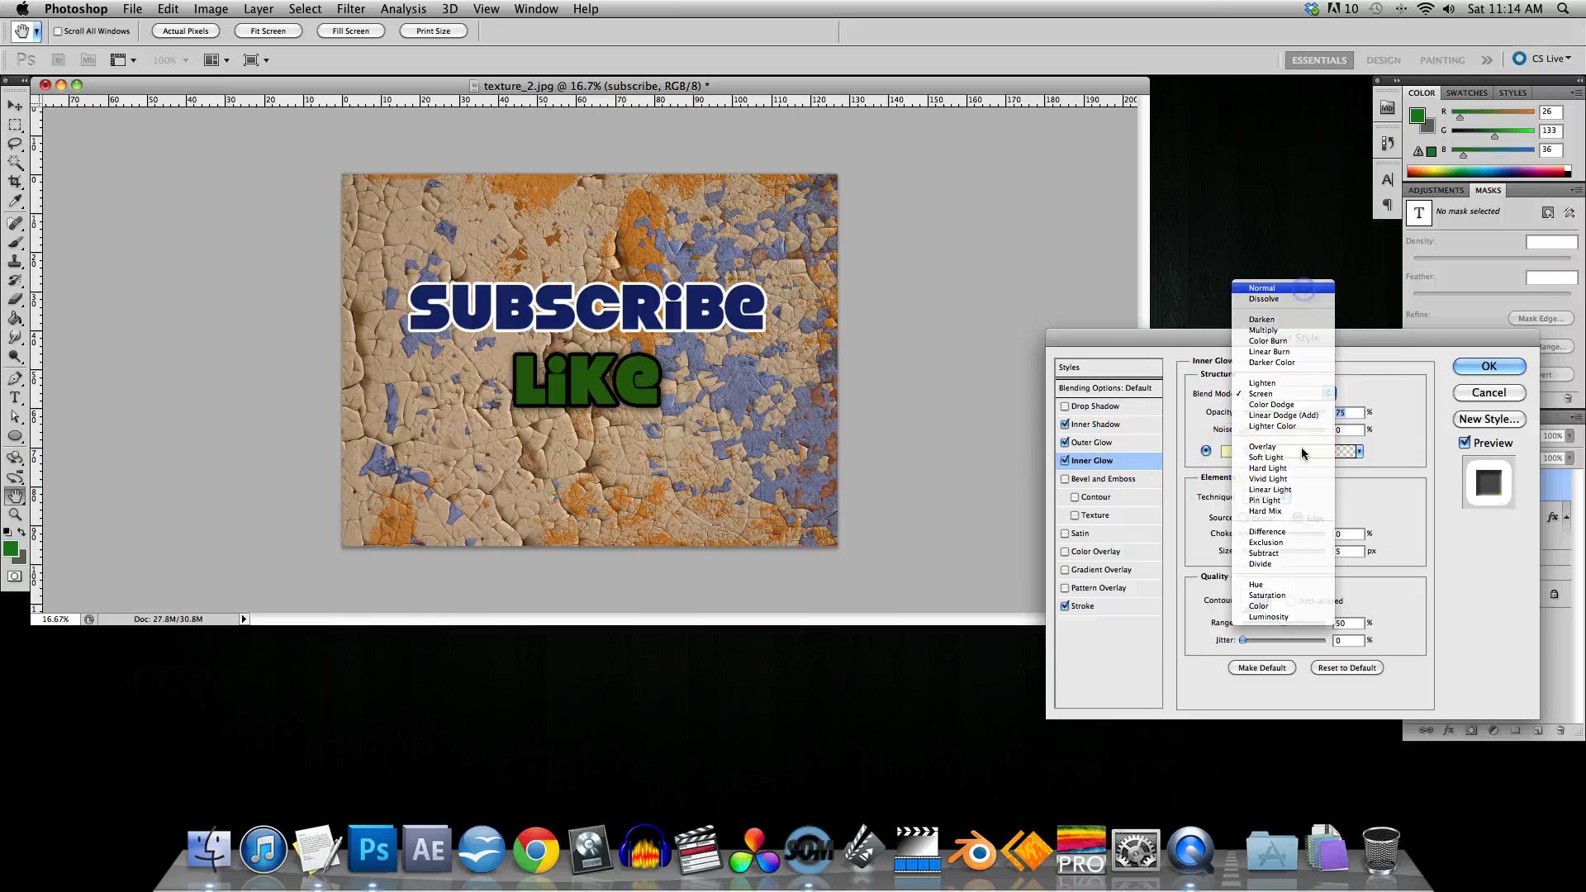
{"action": "left_click", "coordinate": [1246, 535]}
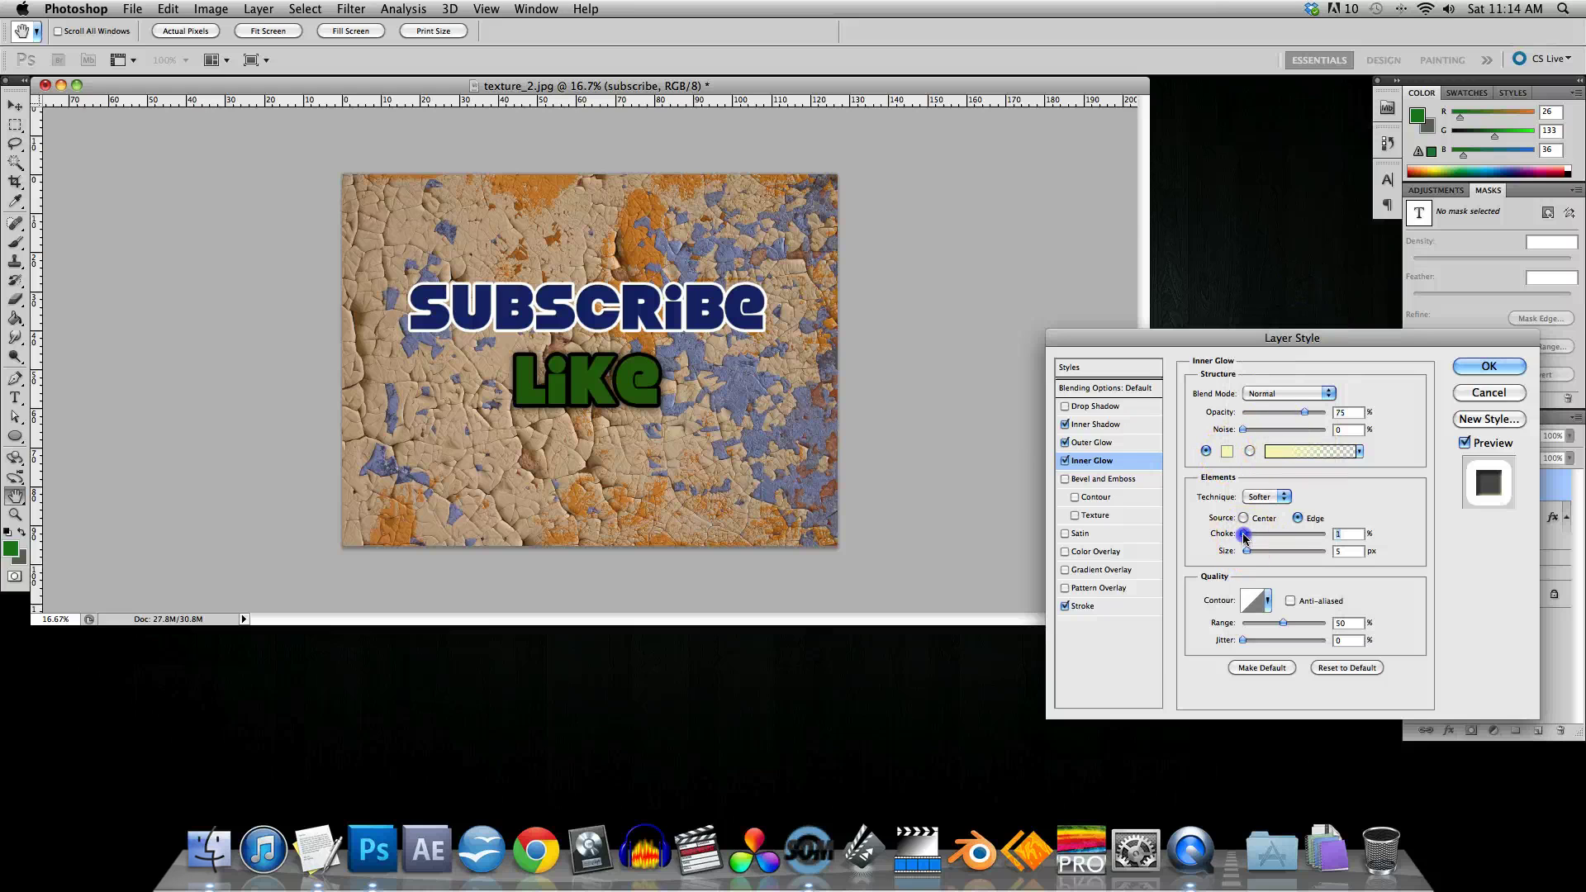
{"action": "left_click_drag", "start_coordinate": [1246, 537], "coordinate": [1284, 553]}
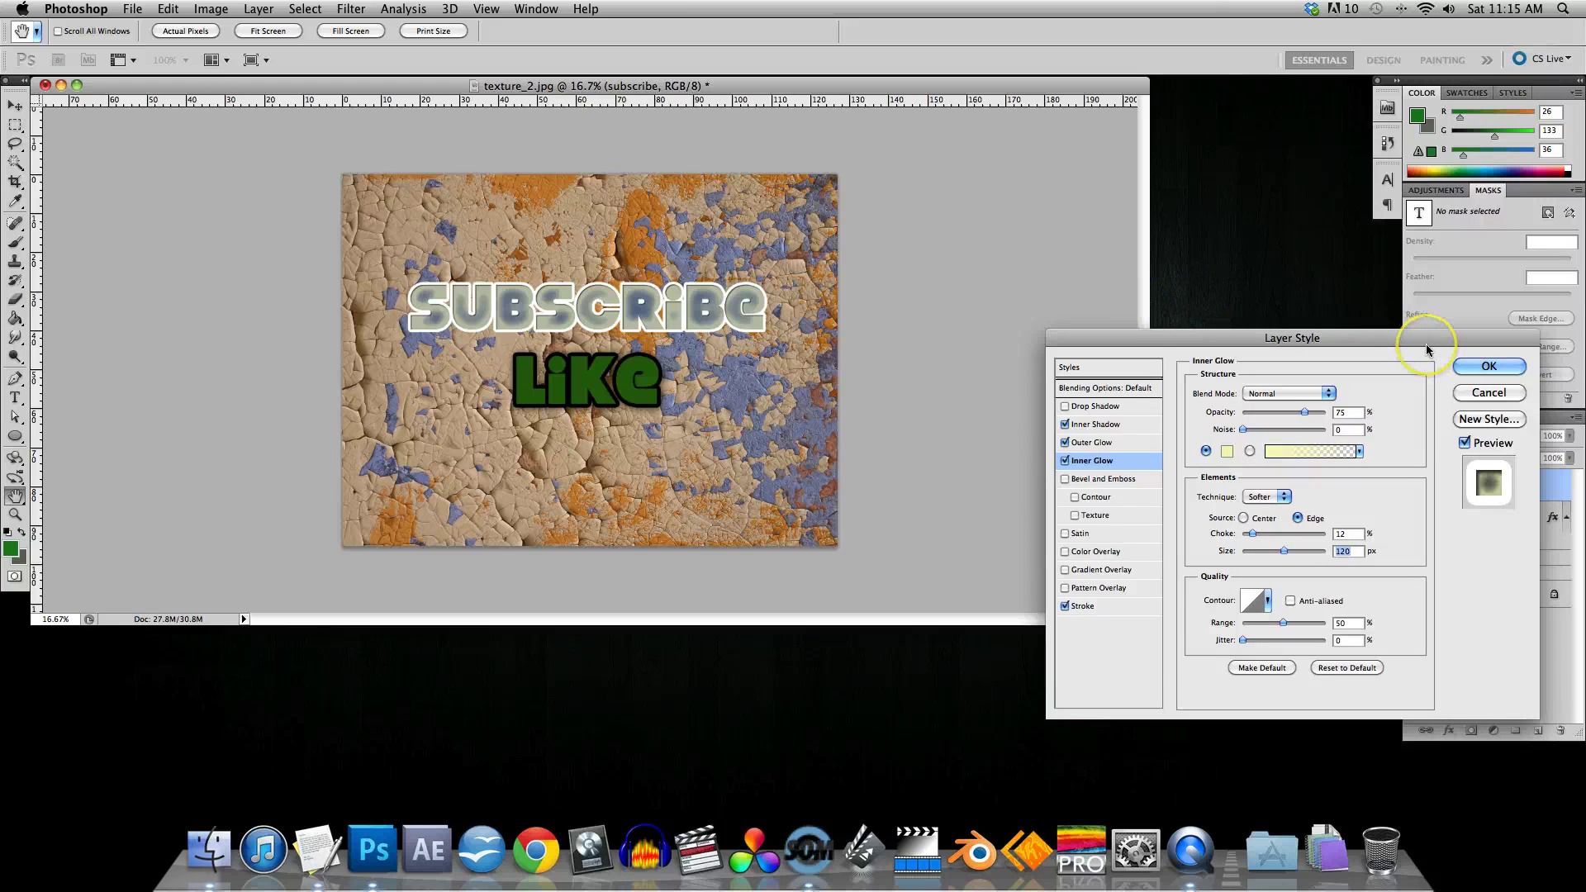
{"action": "left_click", "coordinate": [1487, 367]}
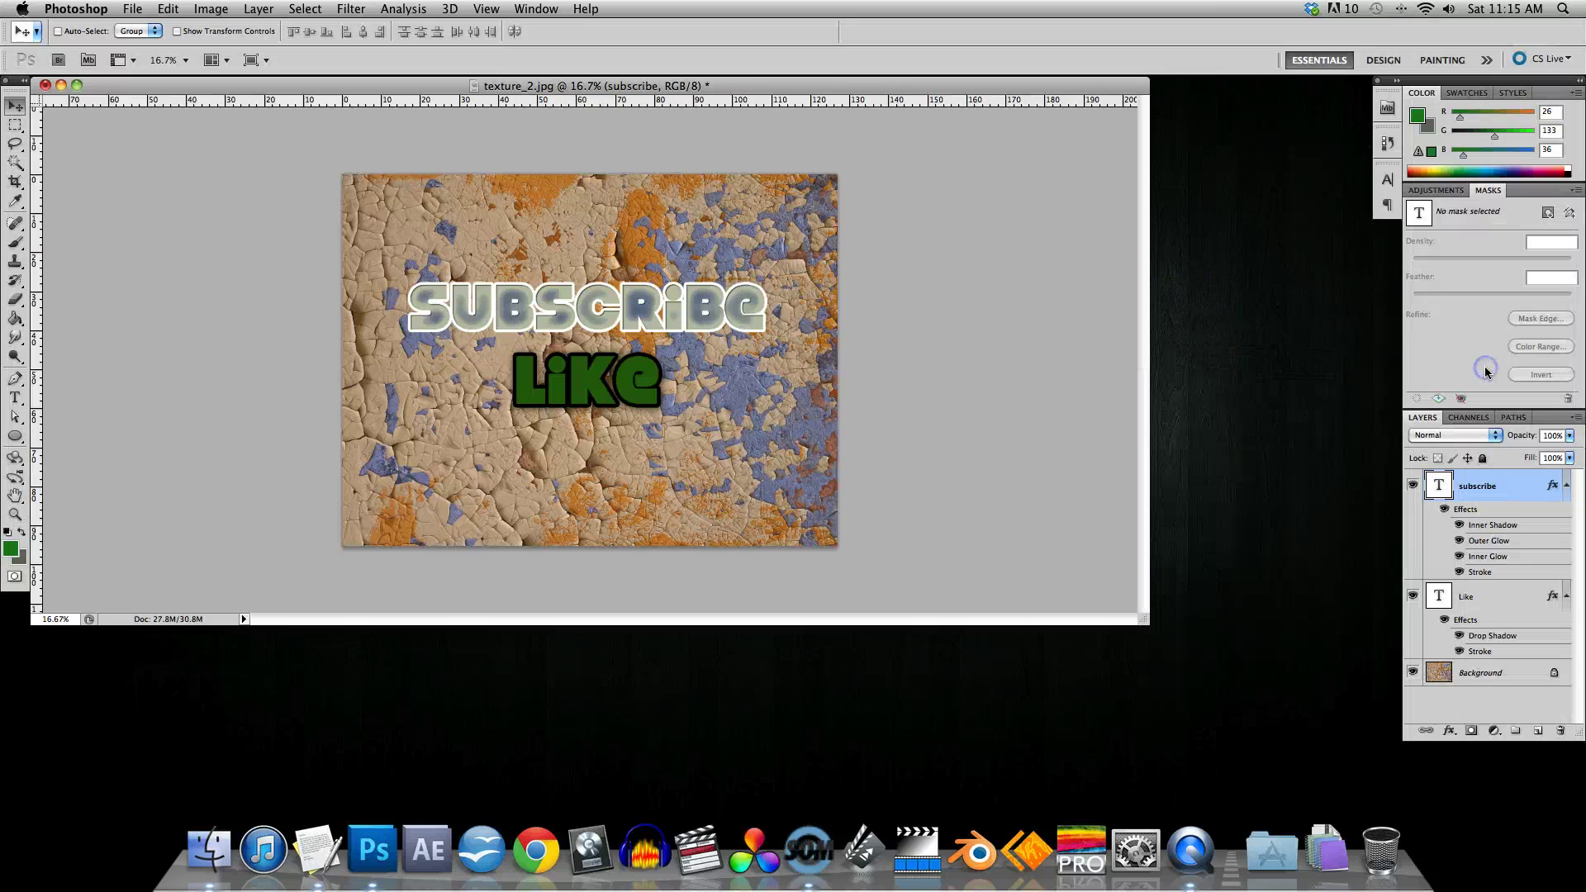
Step: Hide SUBSCRIBE's inner shadow and glow effects, leaving navy letters with a white stroke, then list adjustment layers
{"action": "left_click", "coordinate": [1461, 527]}
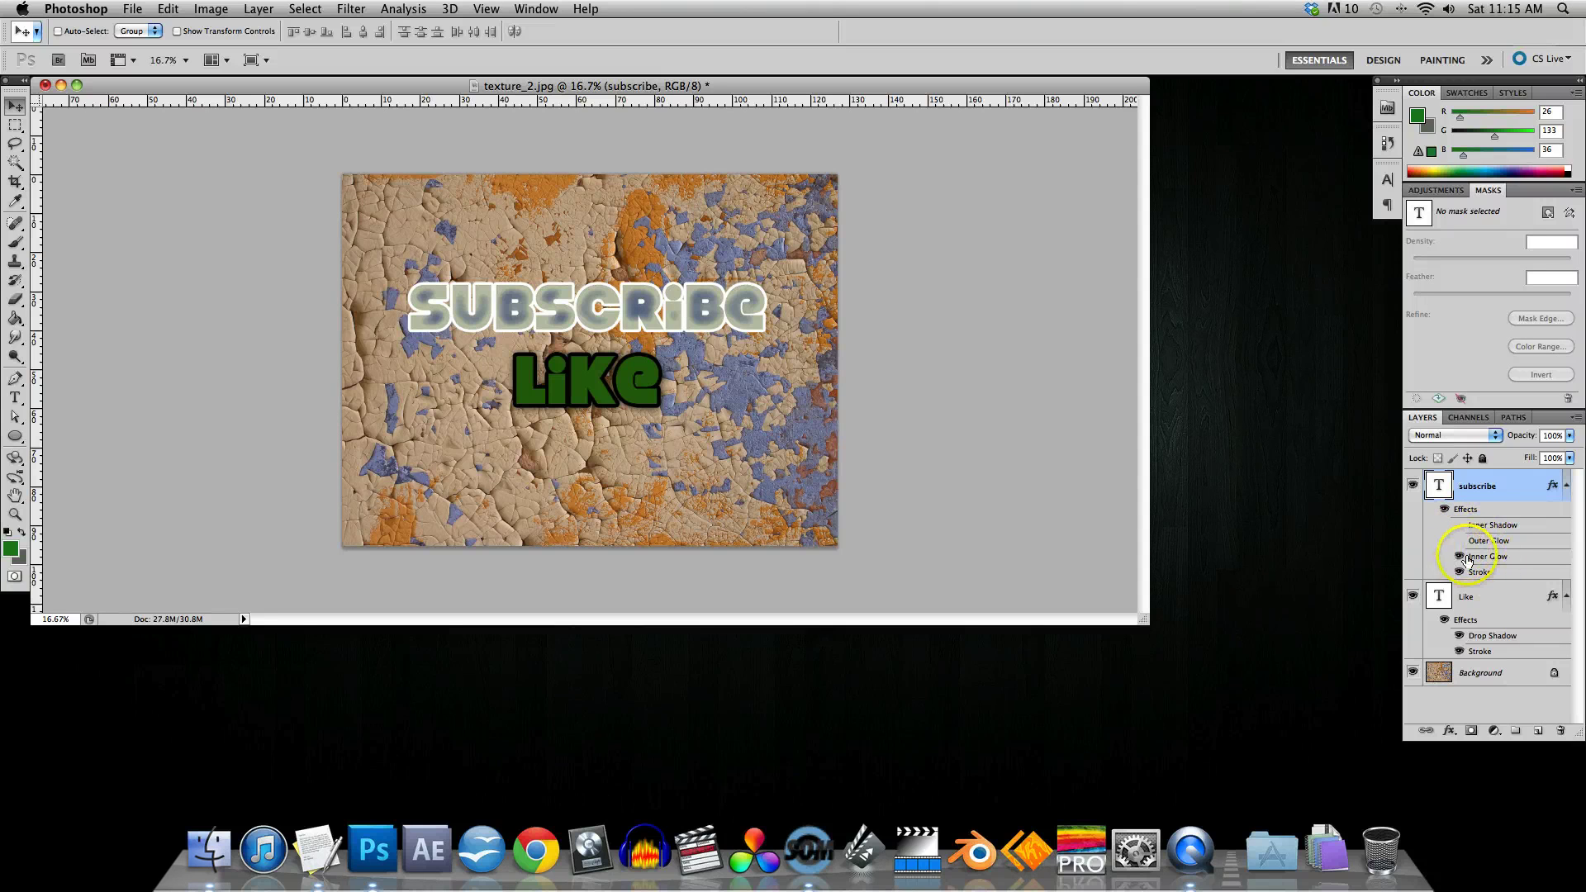
{"action": "left_click", "coordinate": [1459, 556]}
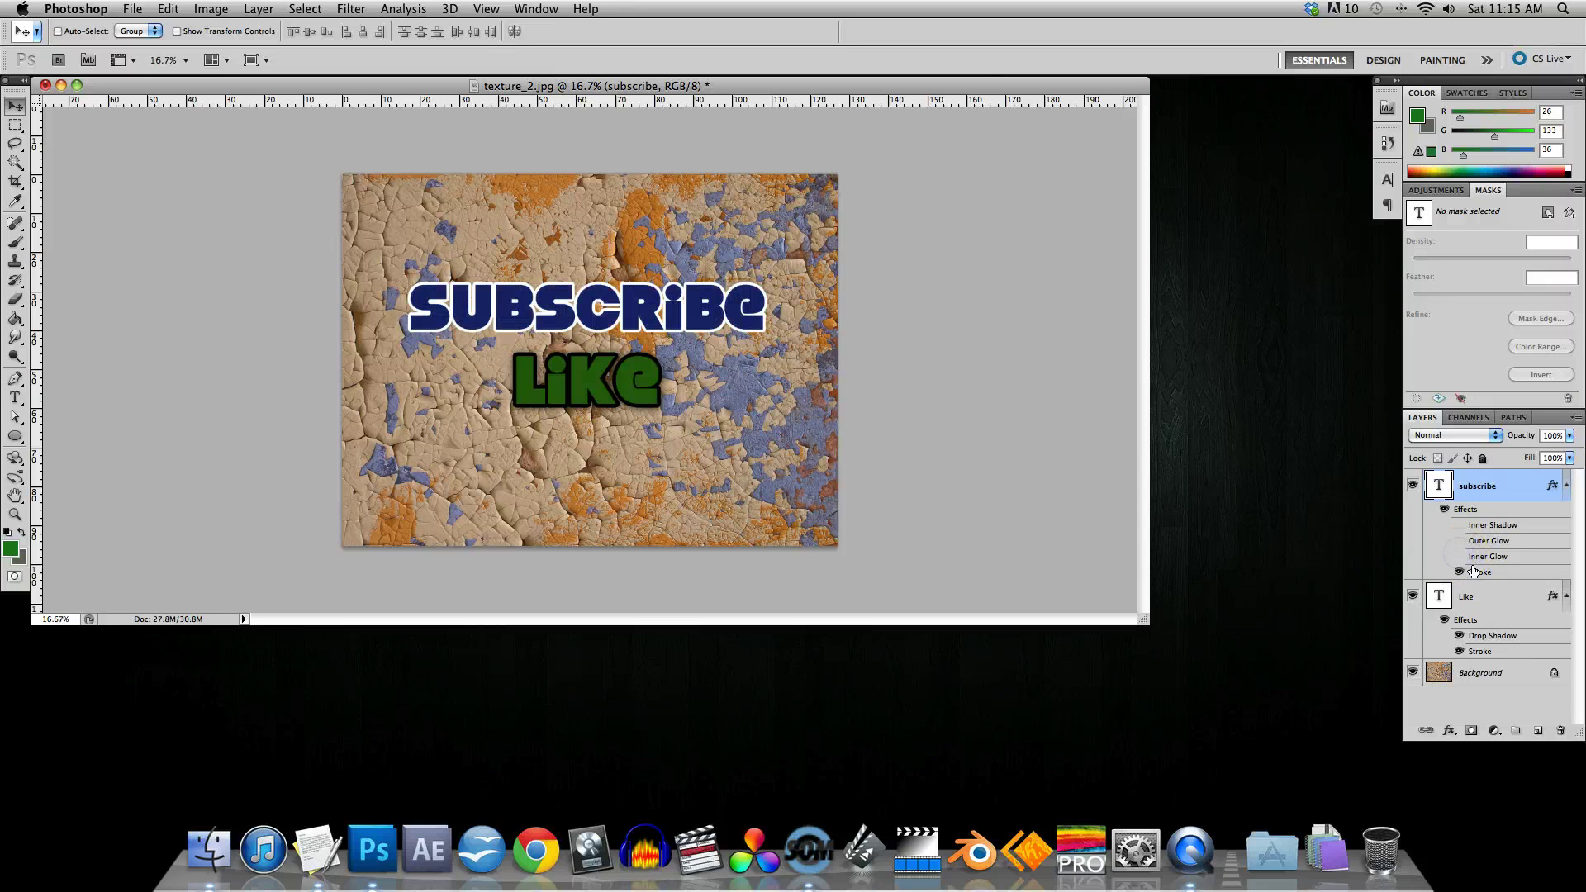
{"action": "left_click", "coordinate": [1447, 511]}
{"action": "left_click", "coordinate": [1446, 511]}
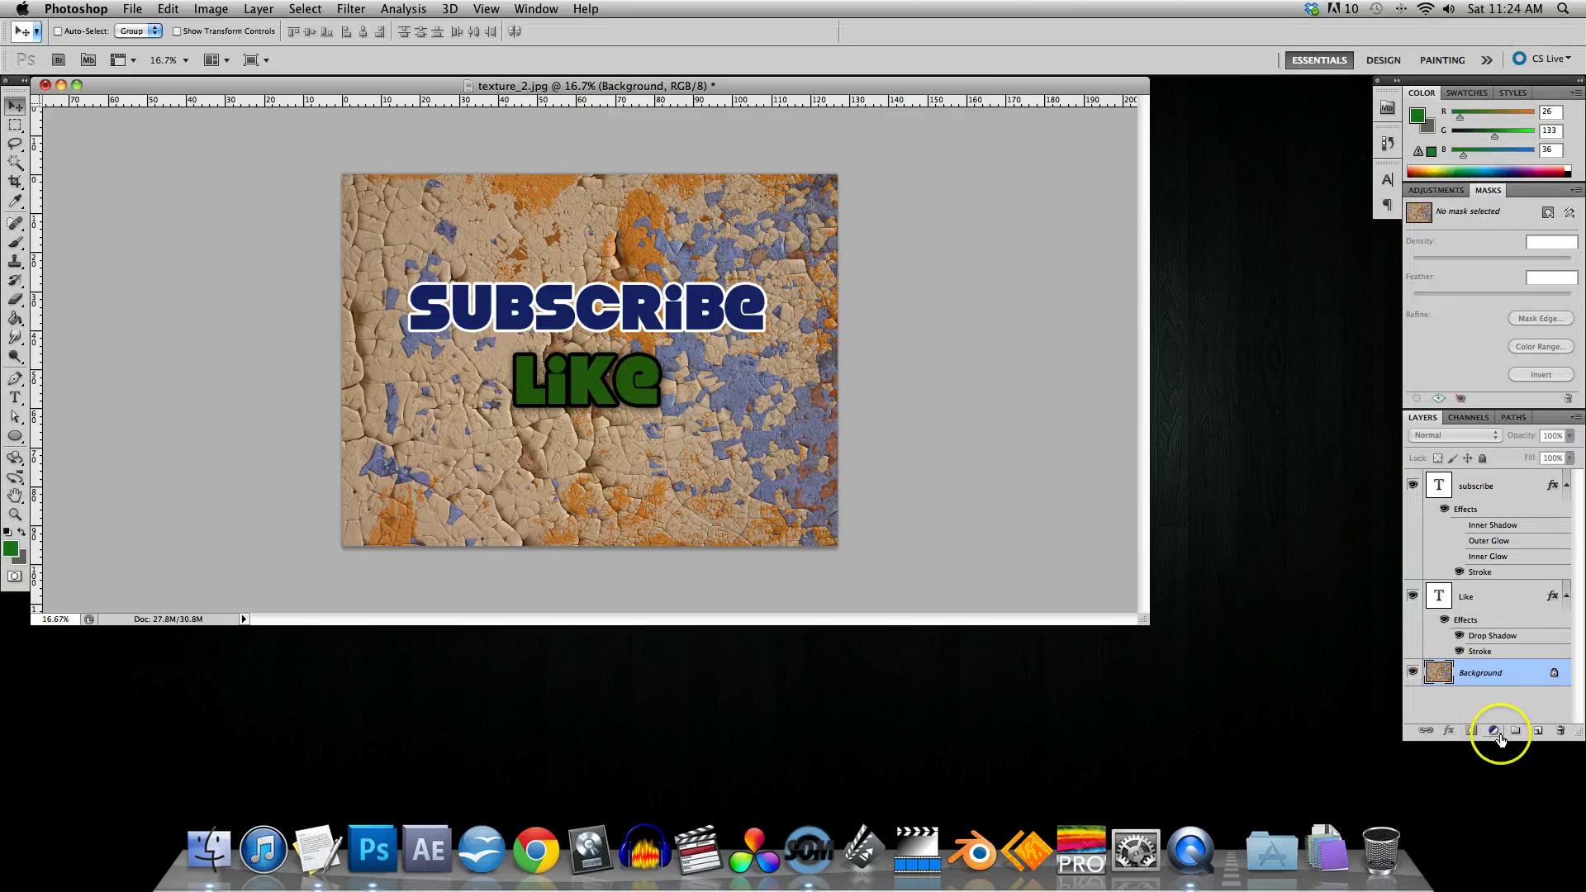
{"action": "left_click", "coordinate": [1494, 732]}
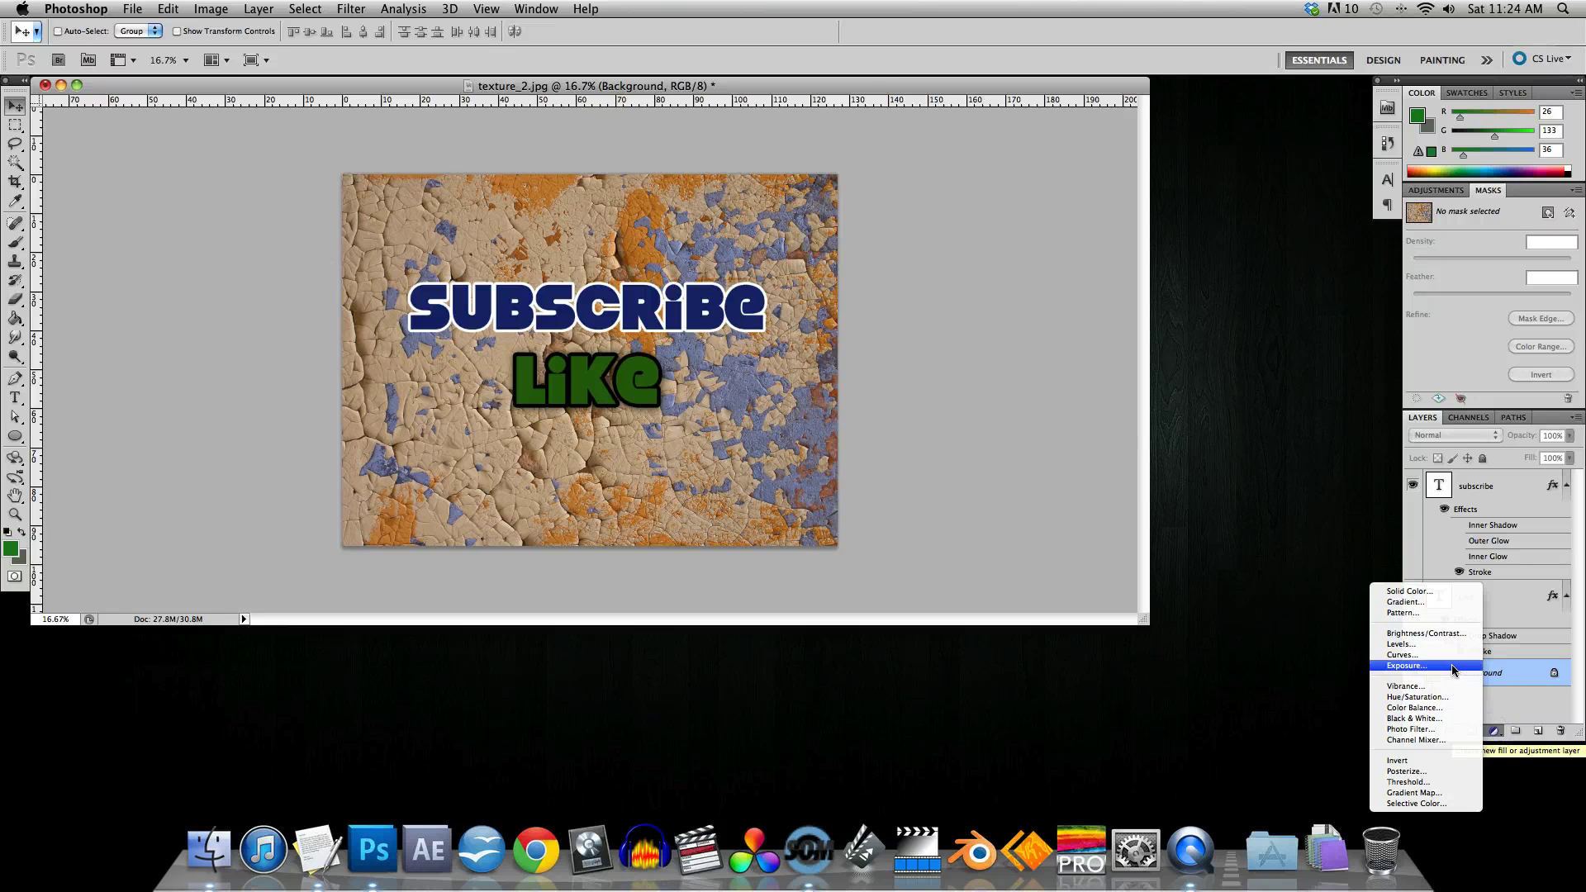
Step: Add an unclipped Curves adjustment above Background with a point at input 80, output 50
{"action": "left_click", "coordinate": [1470, 537]}
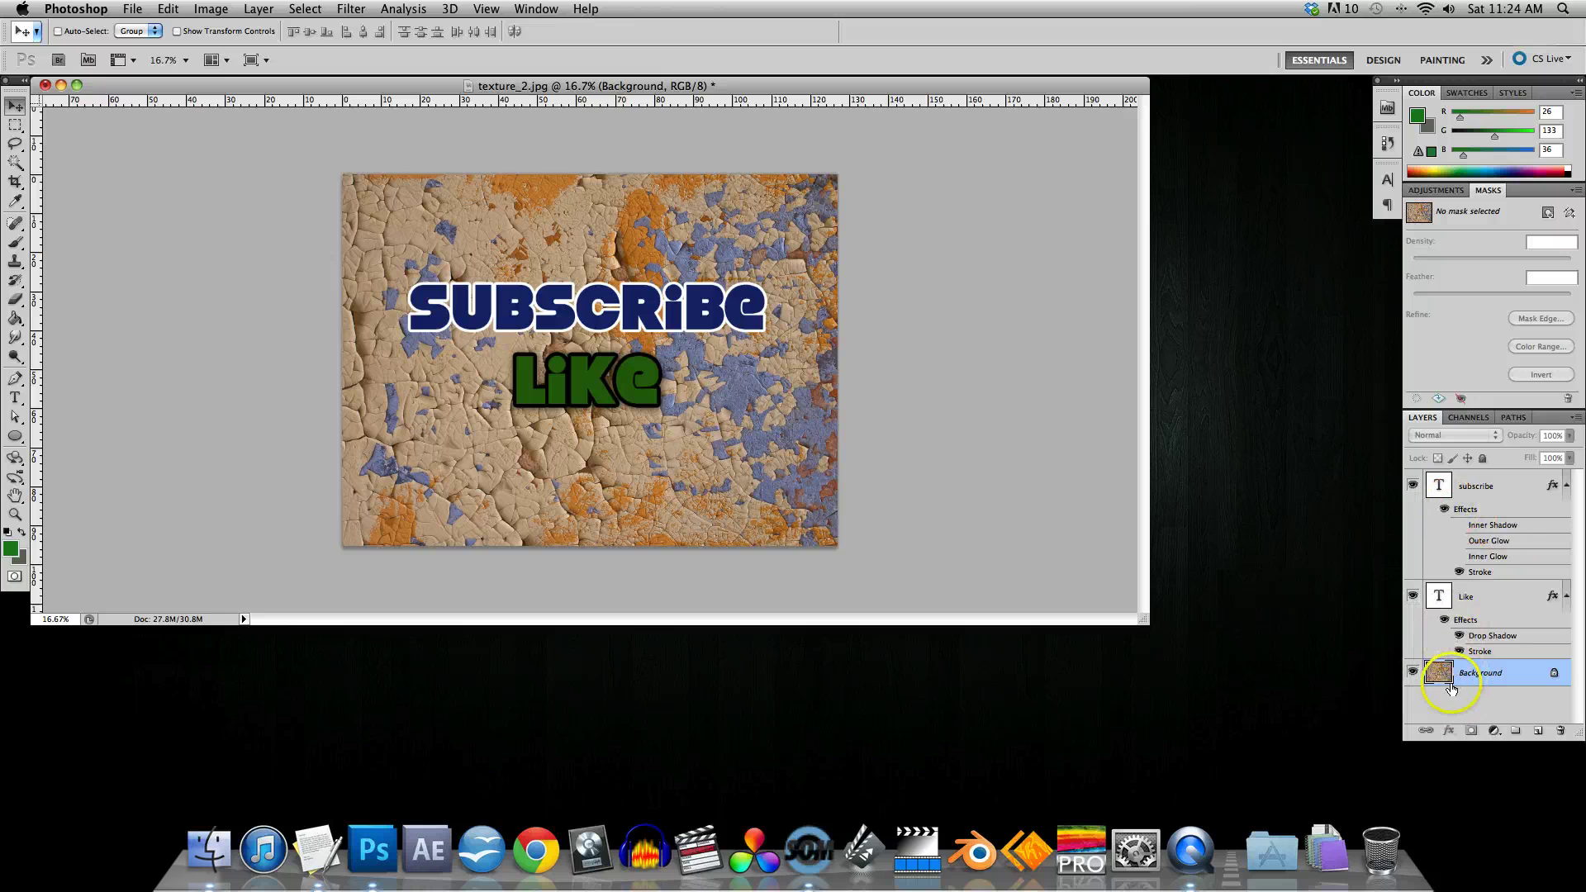
{"action": "left_click", "coordinate": [1494, 731]}
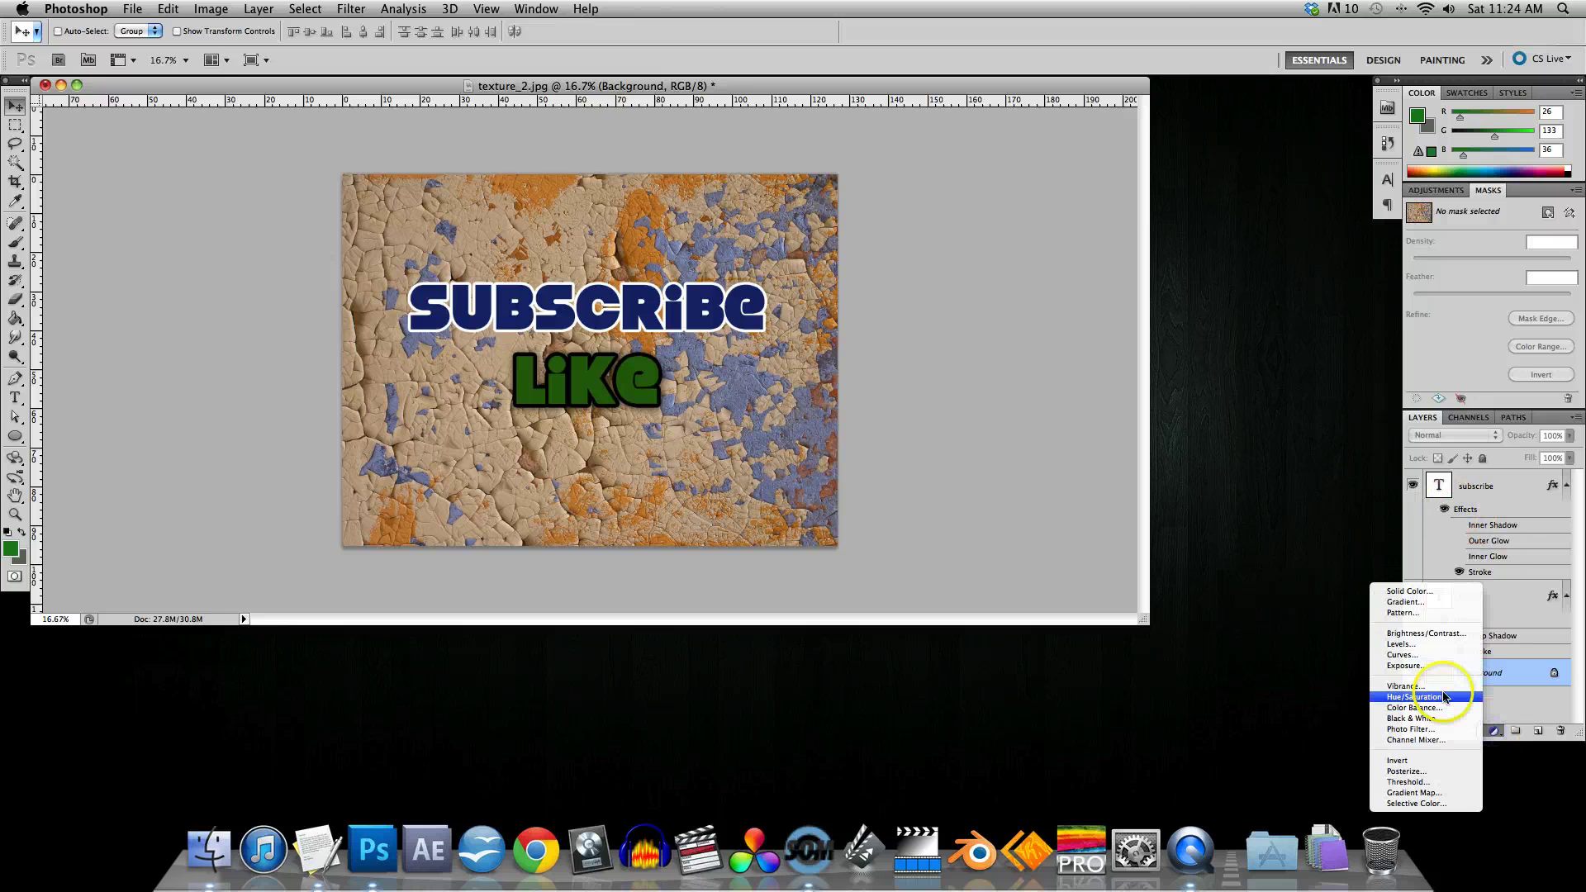
{"action": "left_click", "coordinate": [1429, 656]}
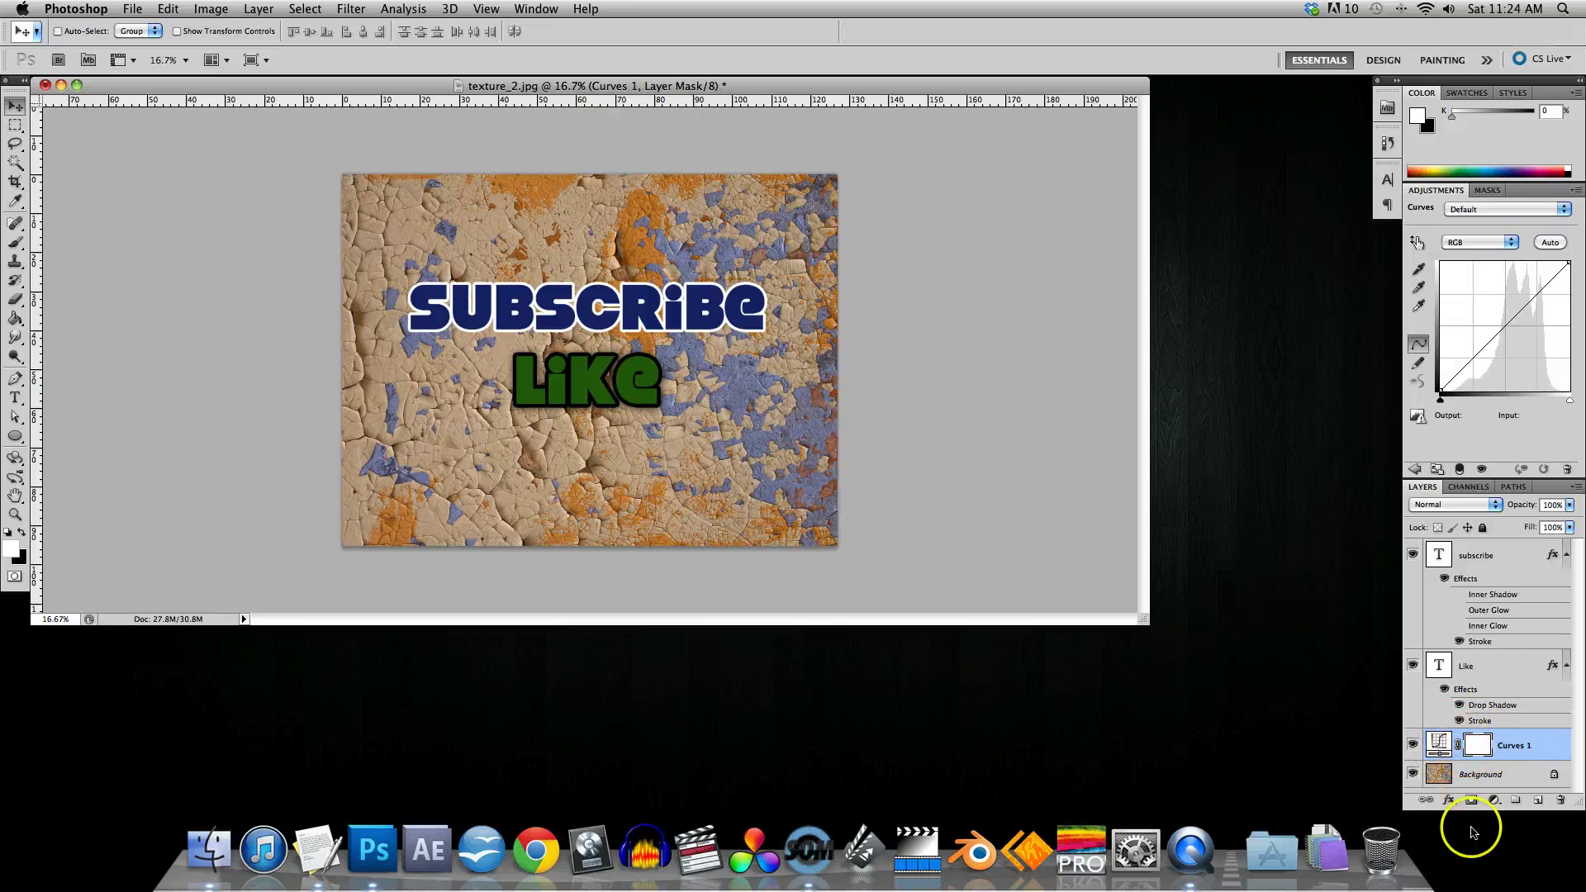
{"action": "left_click", "coordinate": [1465, 728], "text": "alt"}
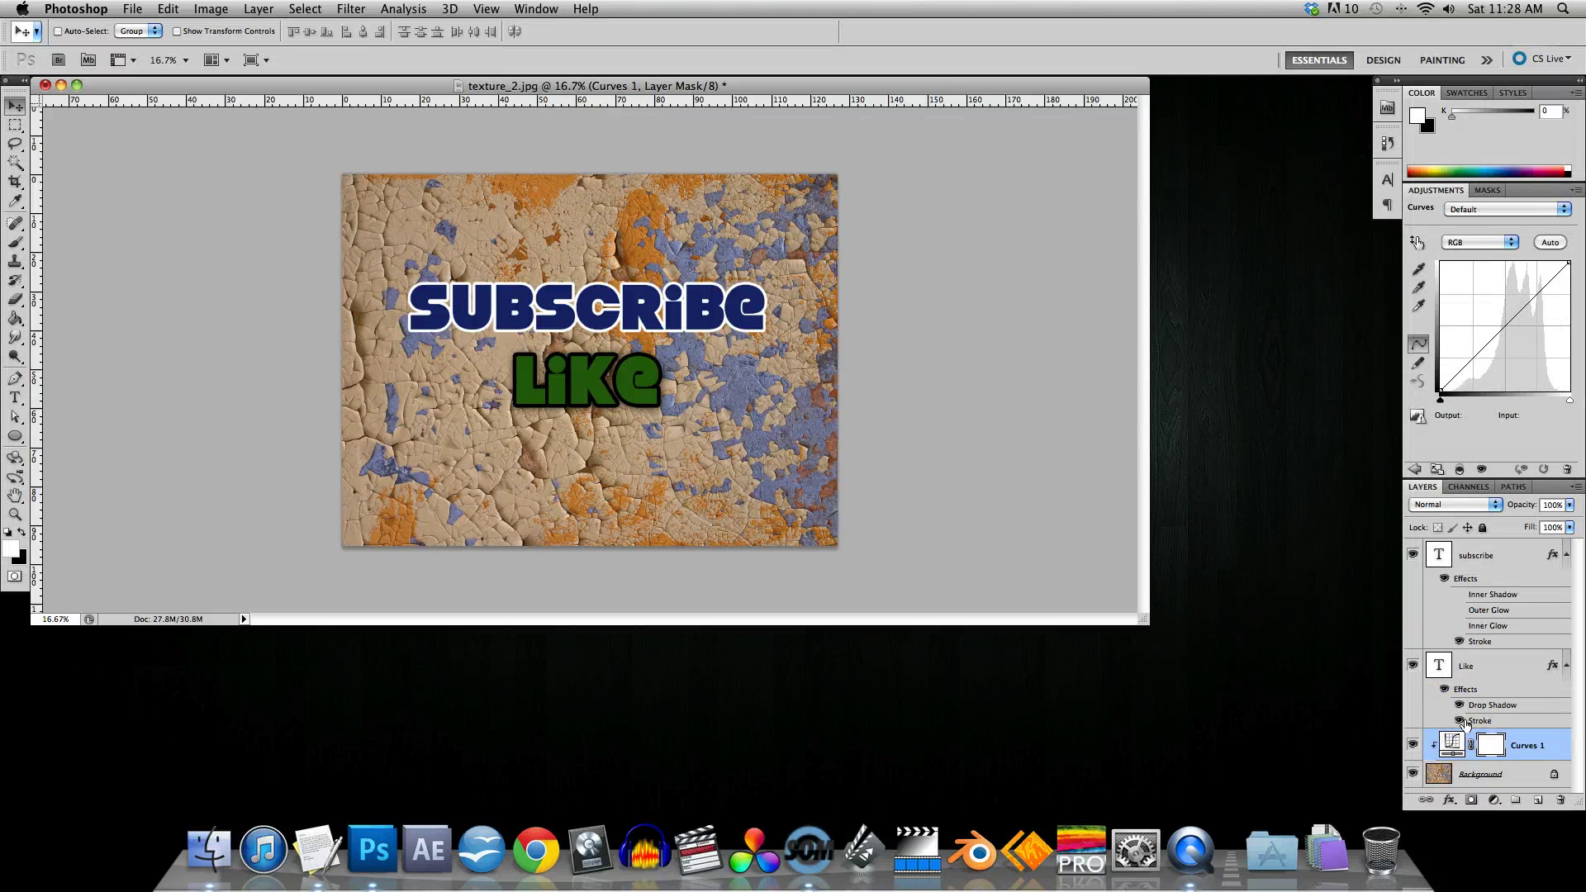
{"action": "left_click", "coordinate": [1461, 469]}
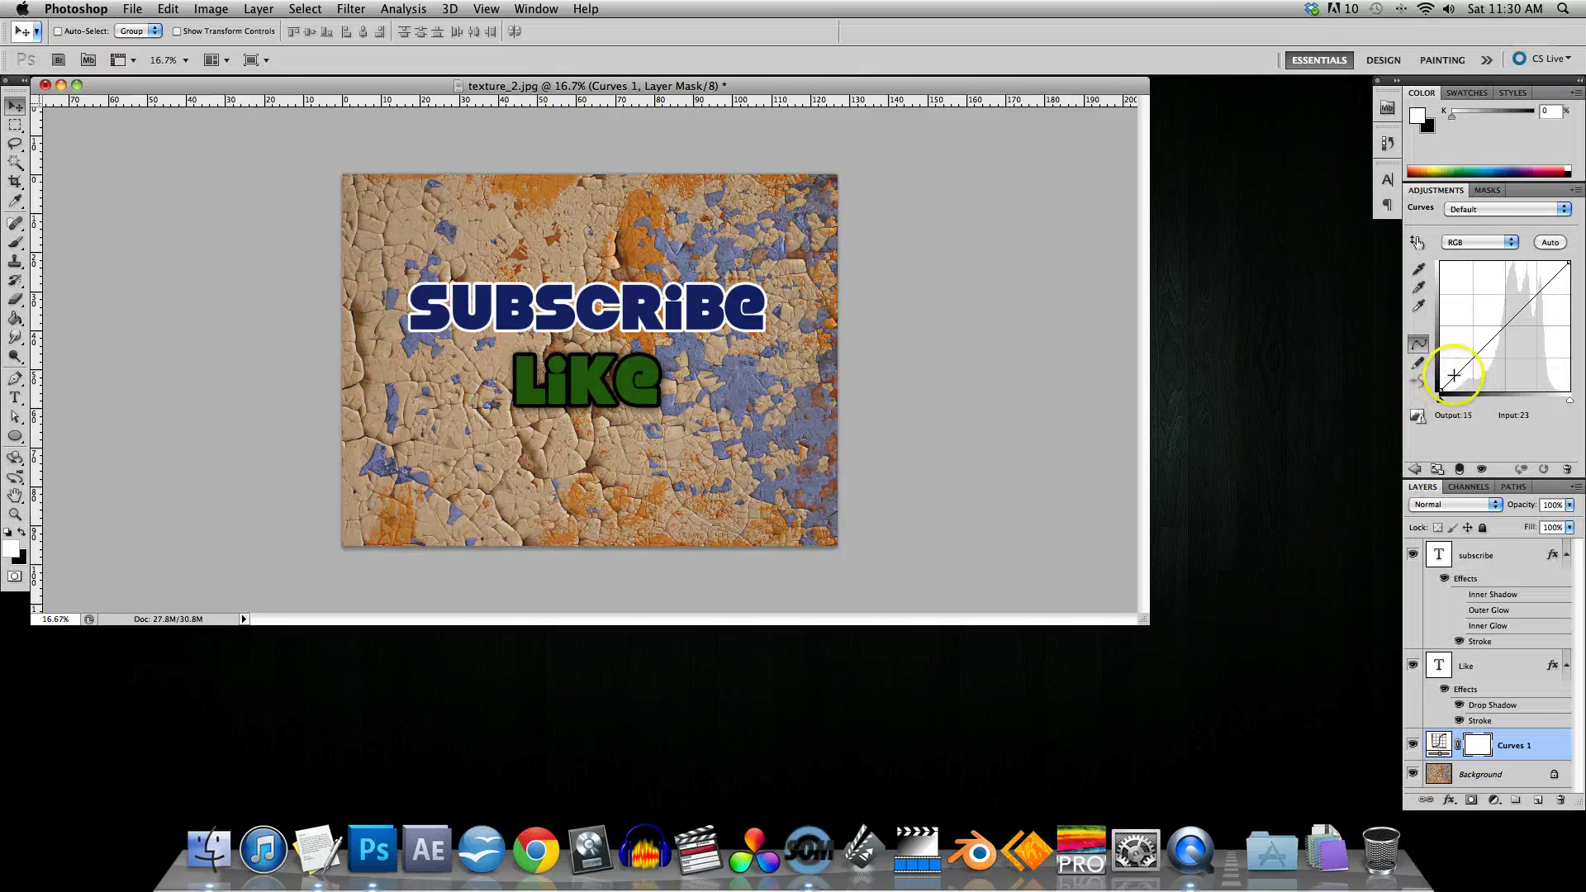
{"action": "mouse_move", "coordinate": [1469, 362]}
{"action": "left_mouse_down"}
{"action": "mouse_move", "coordinate": [1470, 379]}
{"action": "mouse_move", "coordinate": [1473, 330]}
{"action": "mouse_move", "coordinate": [1482, 365]}
{"action": "left_mouse_up"}
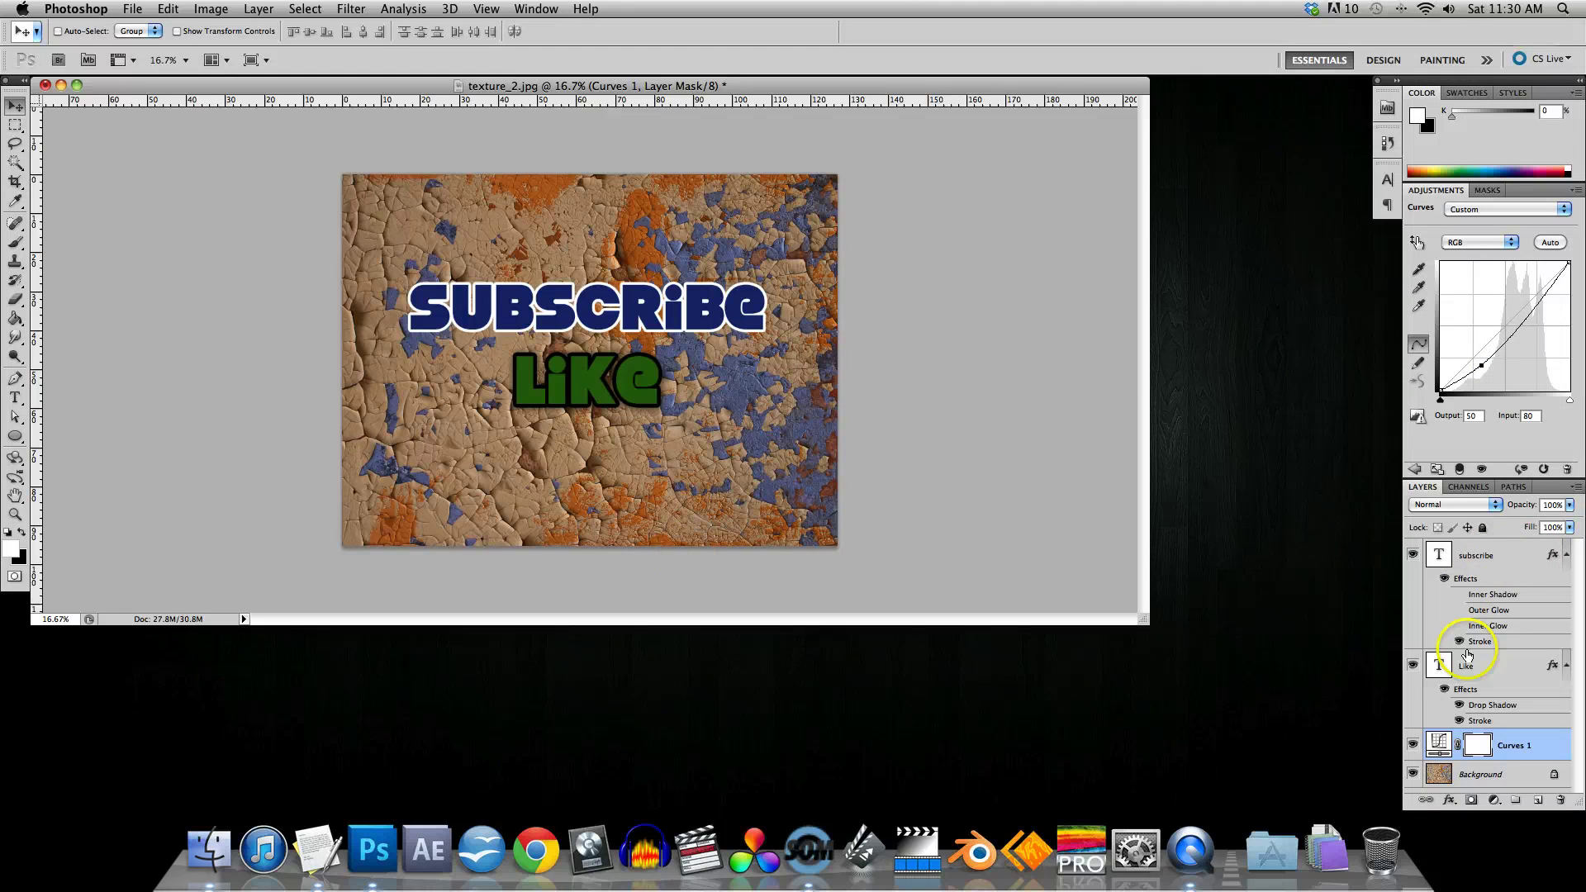
{"action": "right_click", "coordinate": [1479, 555]}
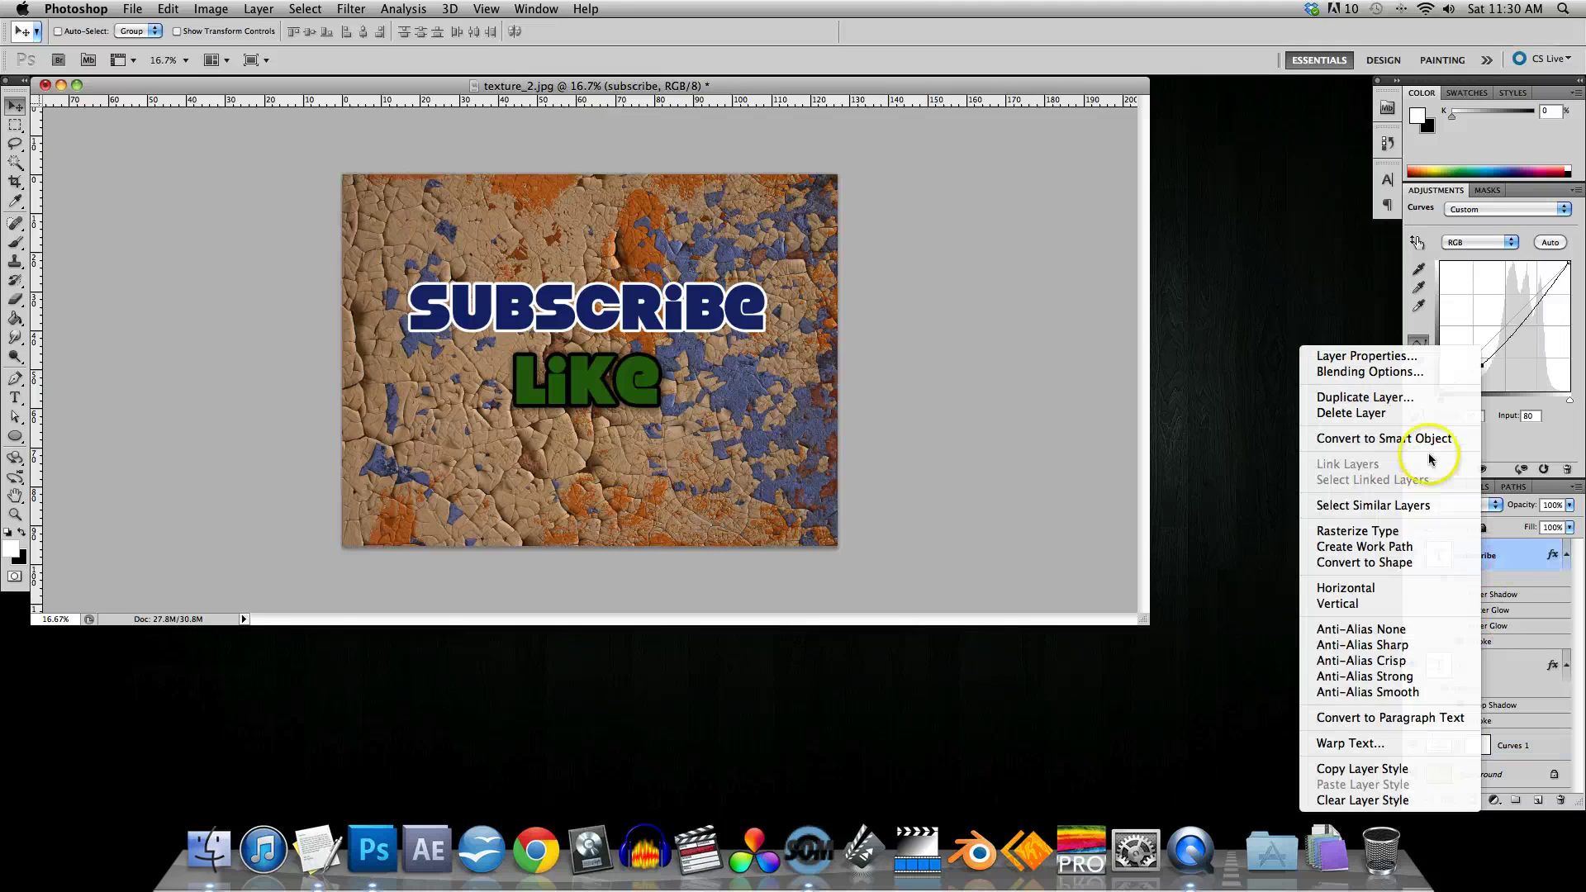
Step: Lower the subscribe layer's opacity to 48% in Blending Options, then add a new layer group
{"action": "left_click", "coordinate": [1359, 373]}
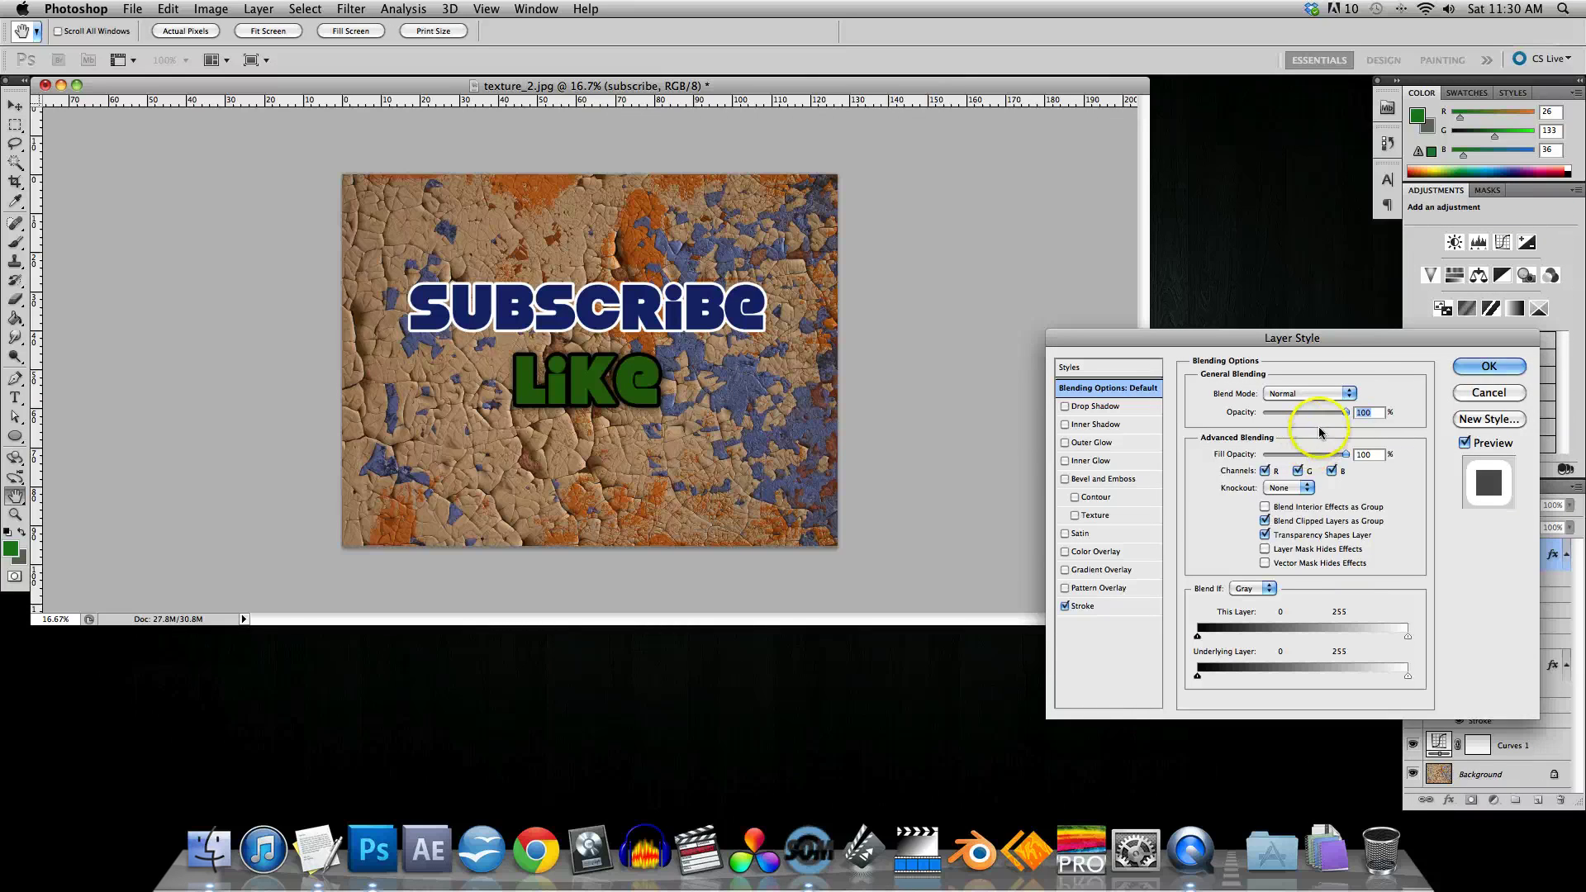
{"action": "left_click_drag", "start_coordinate": [1345, 412], "coordinate": [1302, 409]}
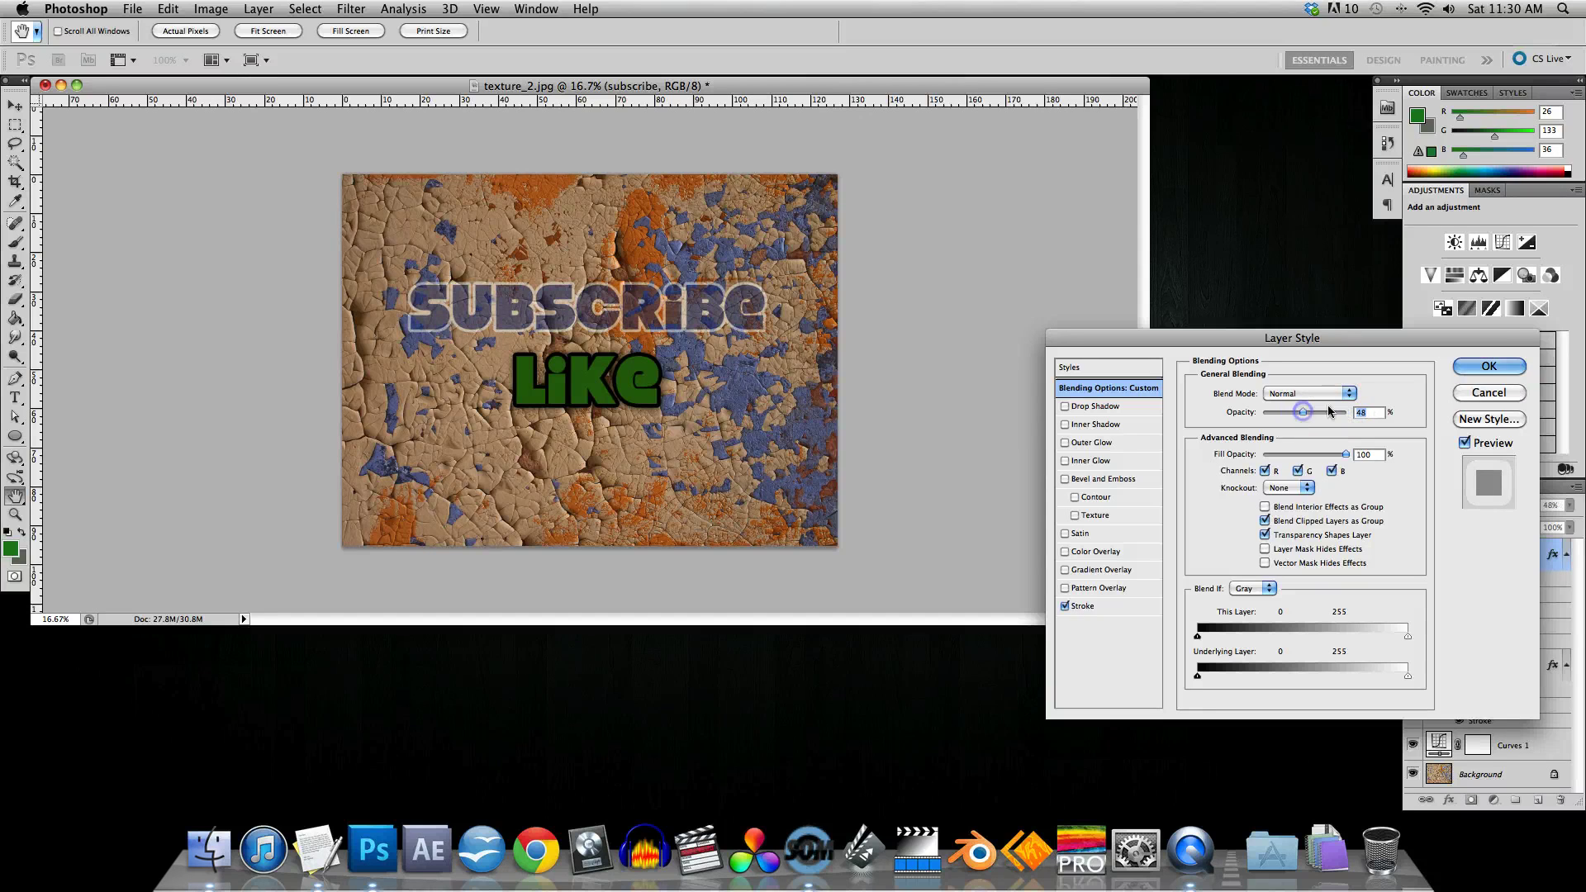
{"action": "left_click", "coordinate": [1497, 367]}
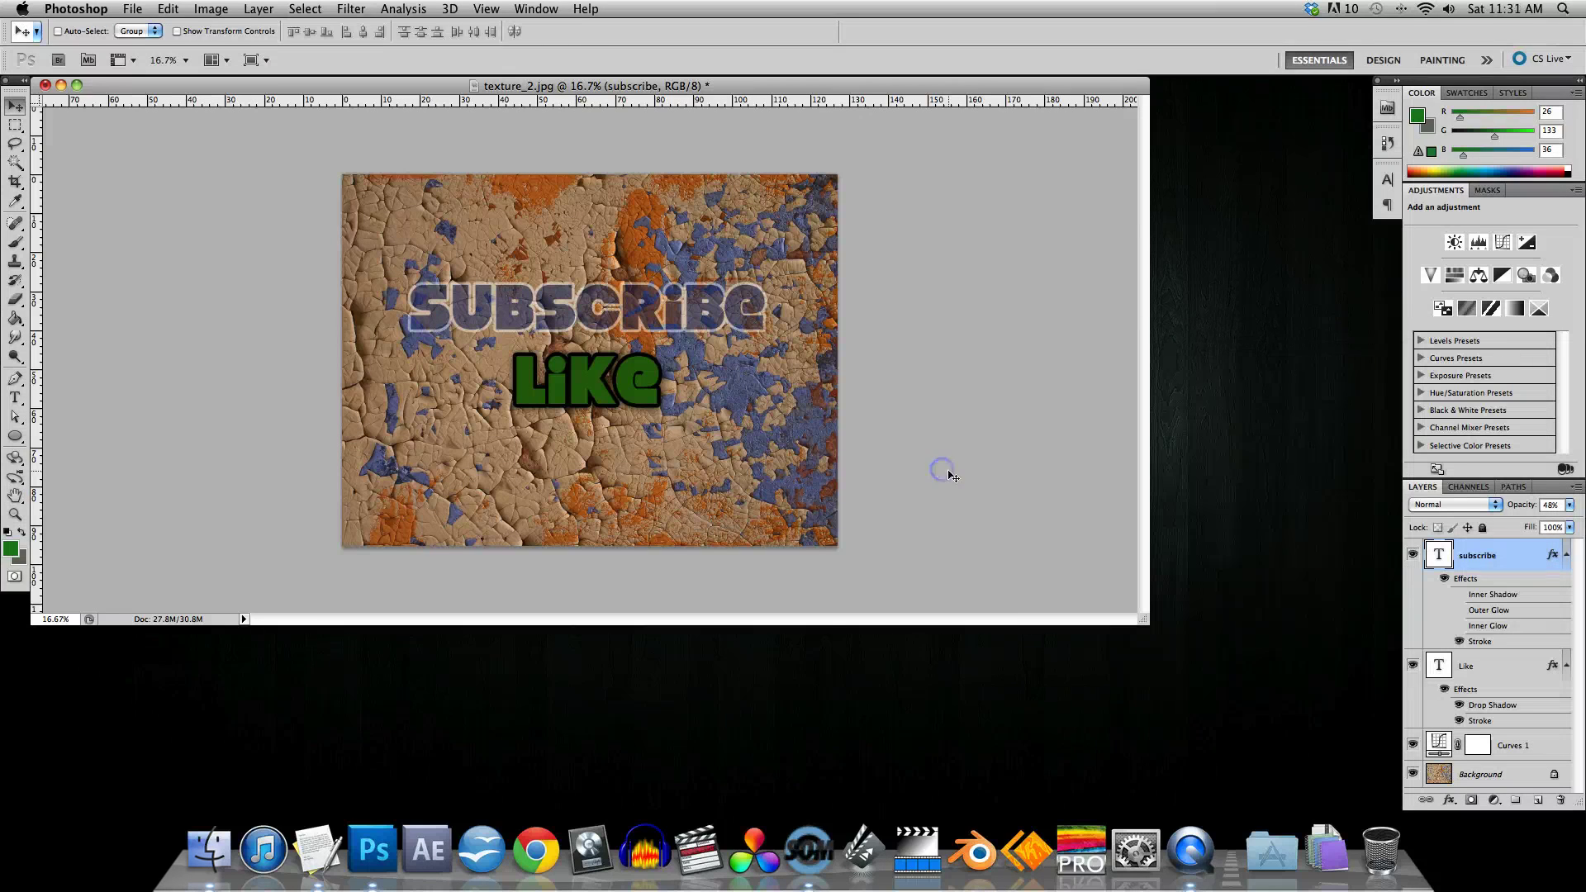
{"action": "left_click", "coordinate": [1517, 801]}
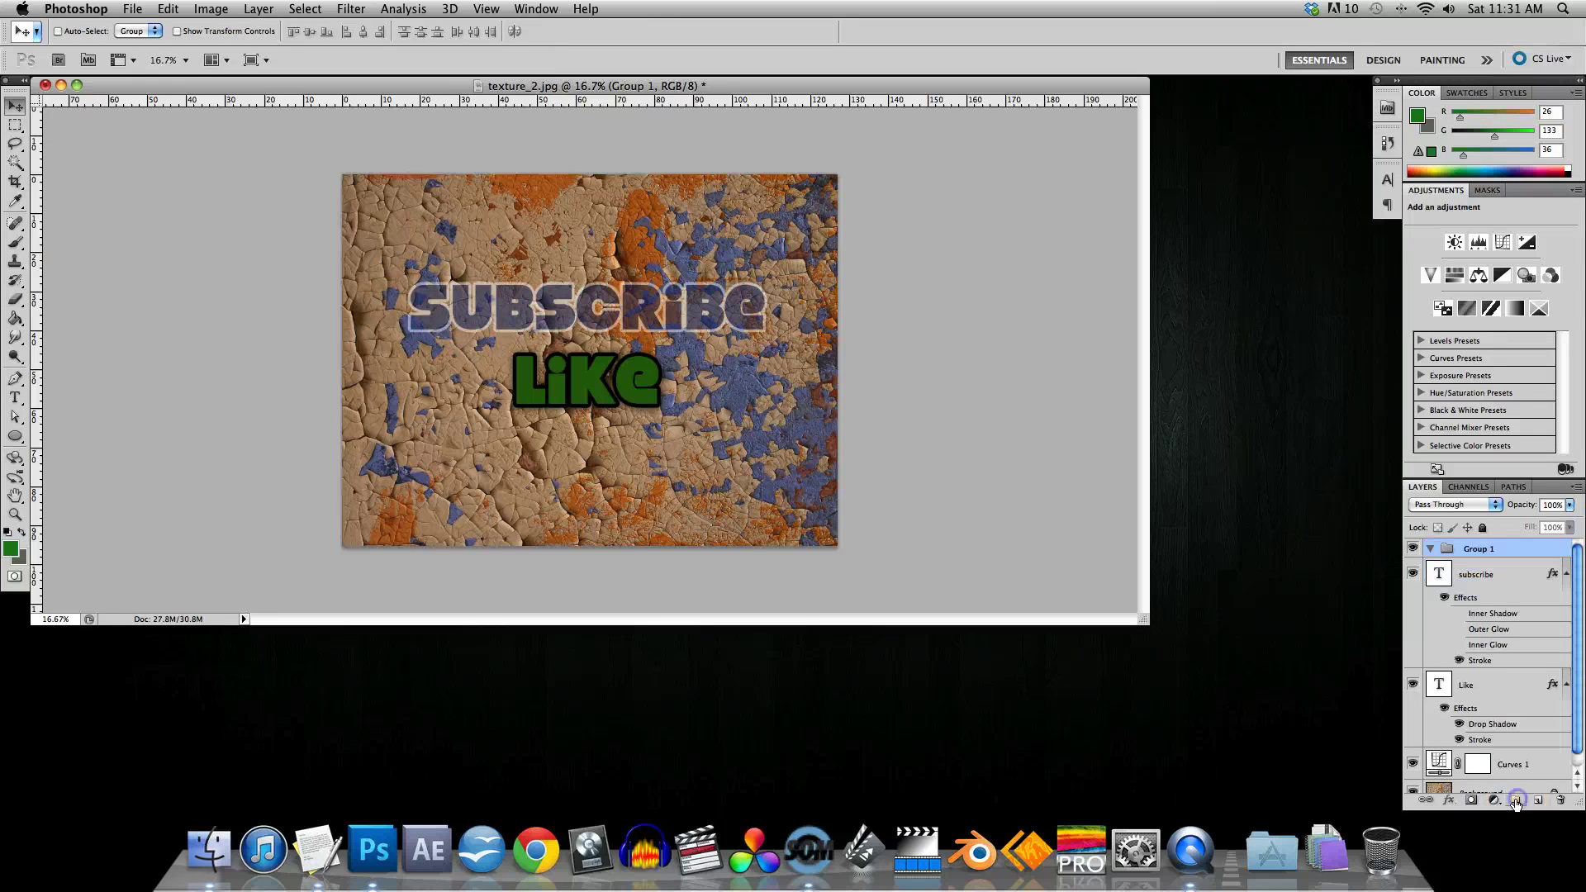
Step: Rename the new layer group to 'Top Text'
{"action": "left_click", "coordinate": [1480, 551]}
{"action": "type", "text": "Top Text"}
{"action": "key", "text": "Return"}
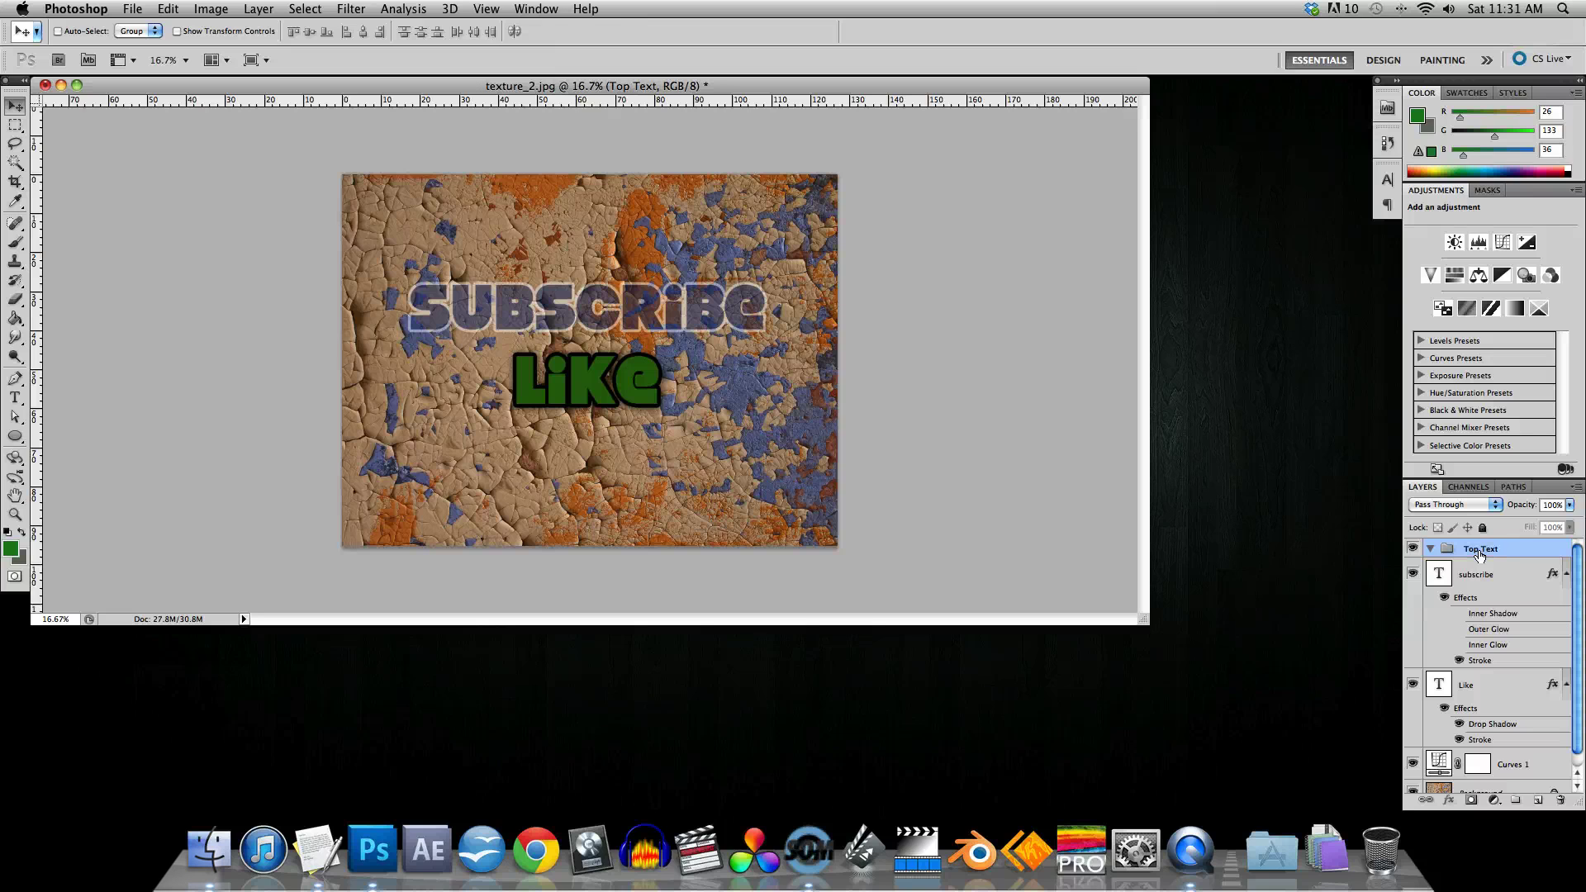
Step: Move the subscribe and Like layers into Top Text and shift both words slightly up
{"action": "left_click", "coordinate": [1438, 579]}
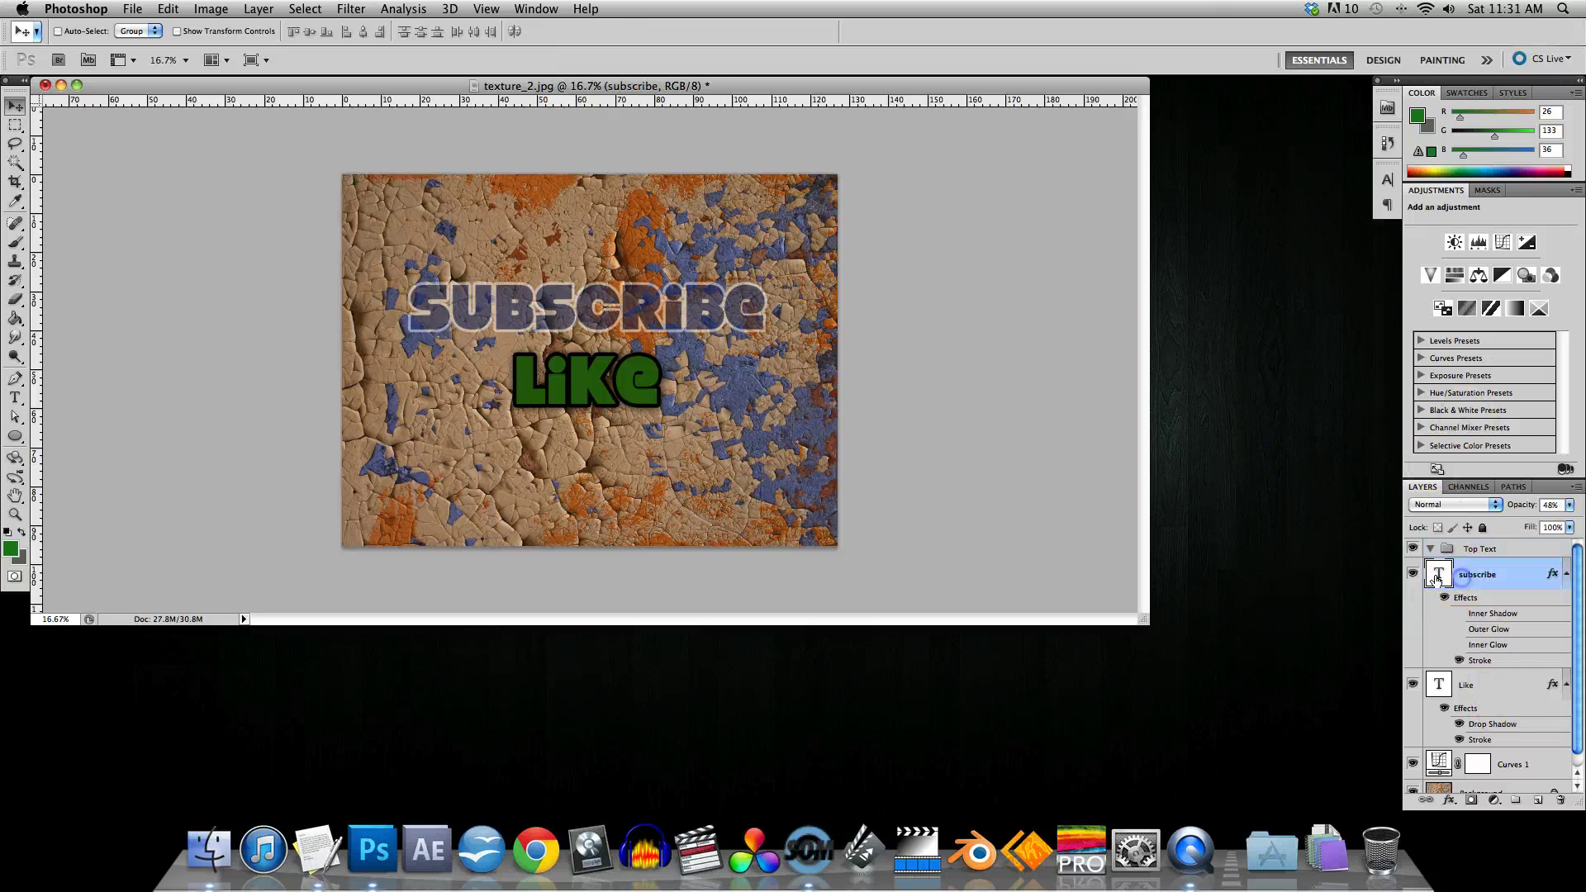
{"action": "left_click_drag", "start_coordinate": [1441, 579], "coordinate": [1451, 552]}
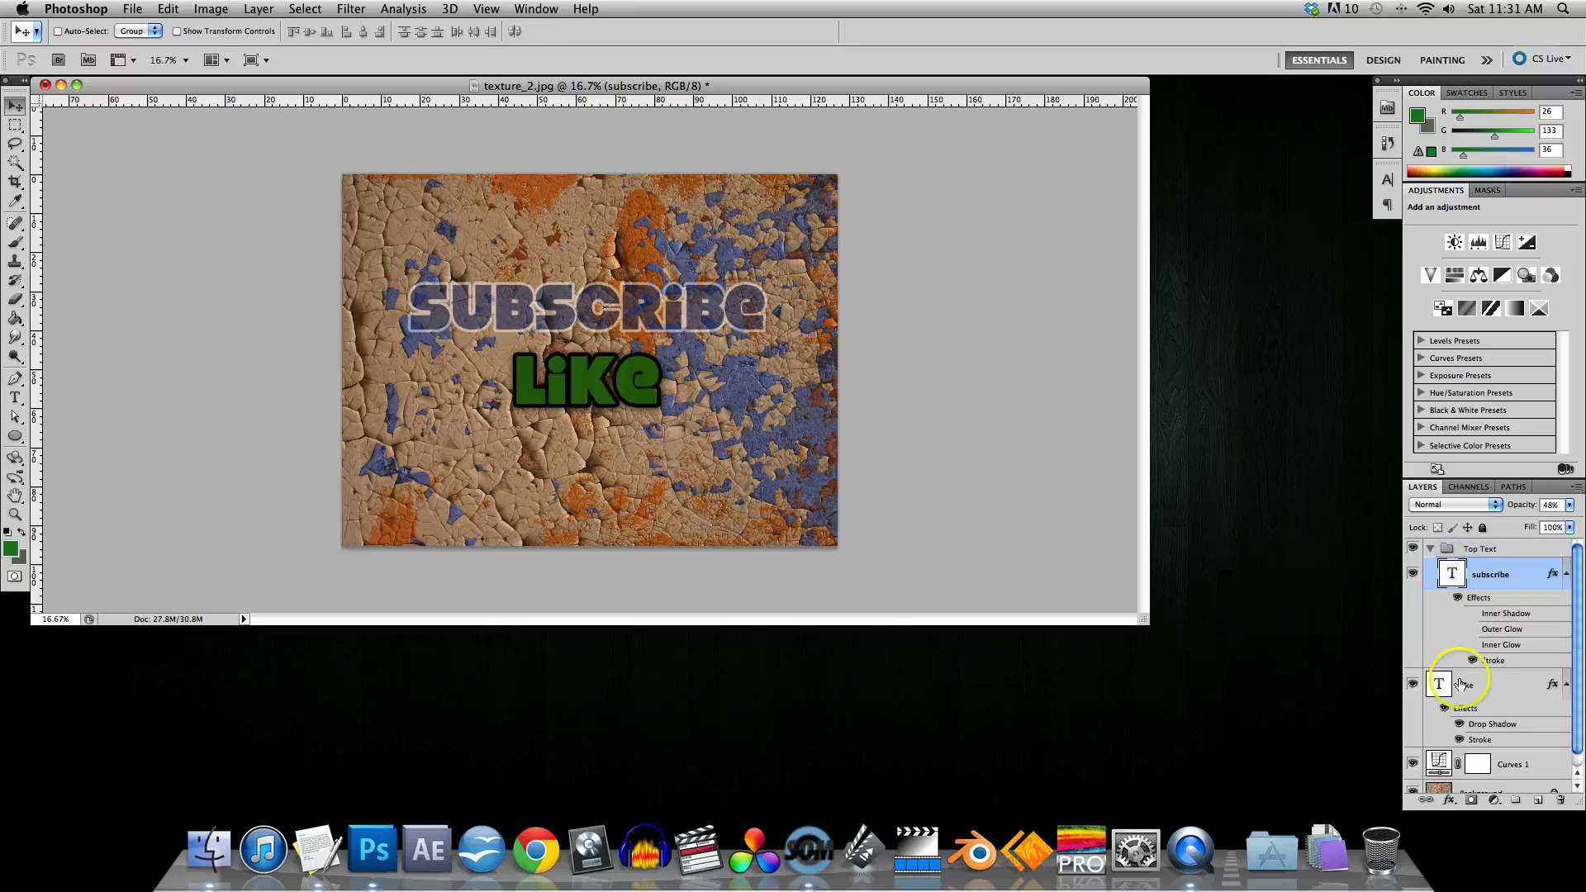
{"action": "left_click_drag", "start_coordinate": [1442, 685], "coordinate": [1456, 552]}
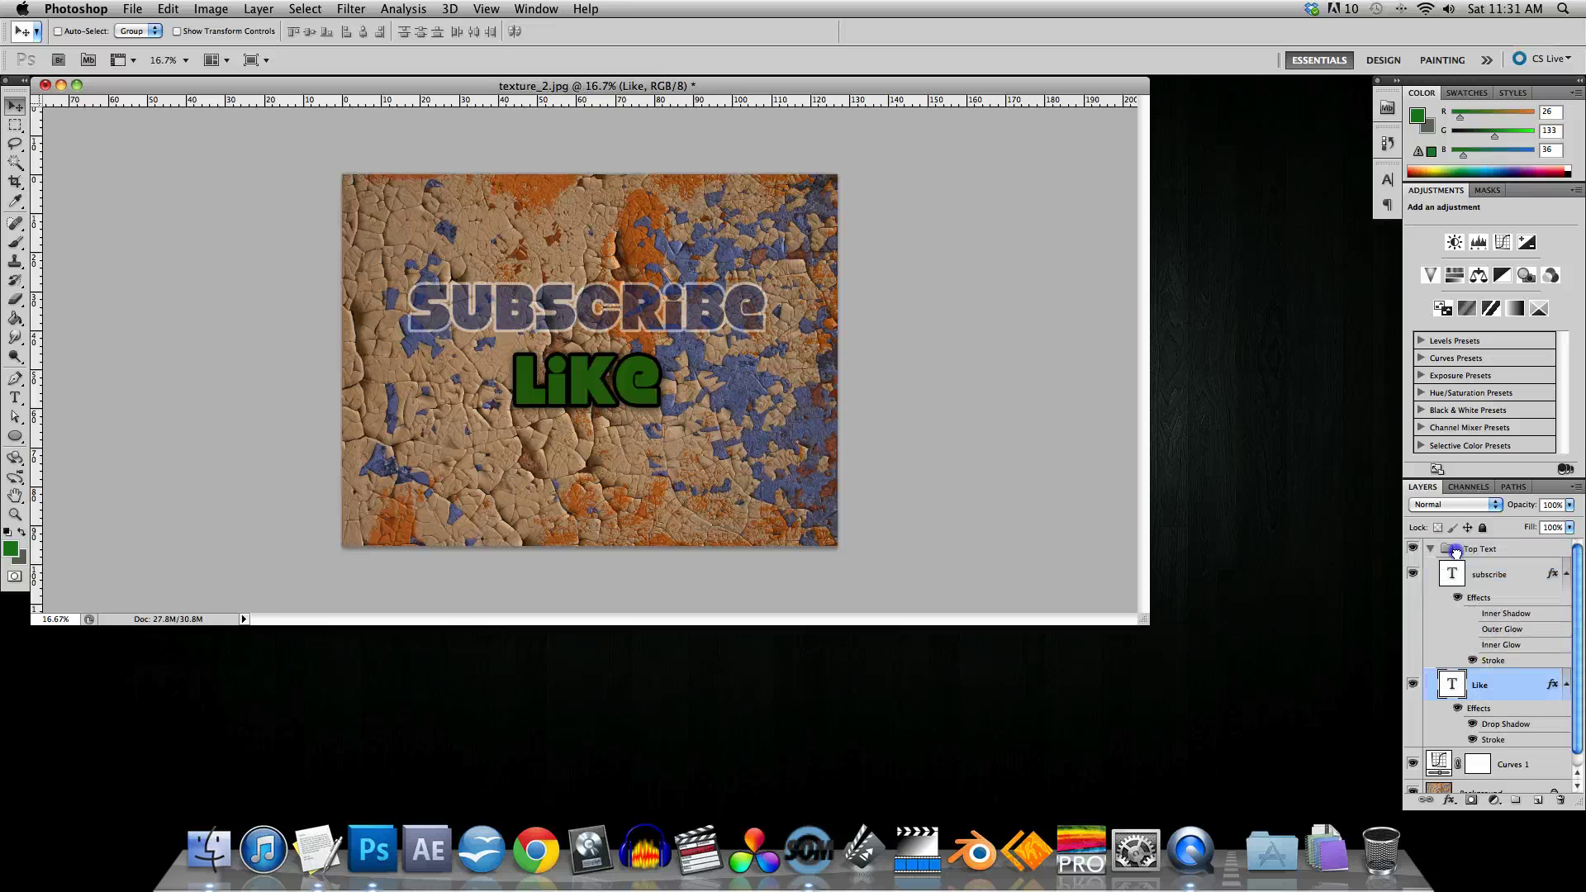
{"action": "left_click", "coordinate": [1431, 550]}
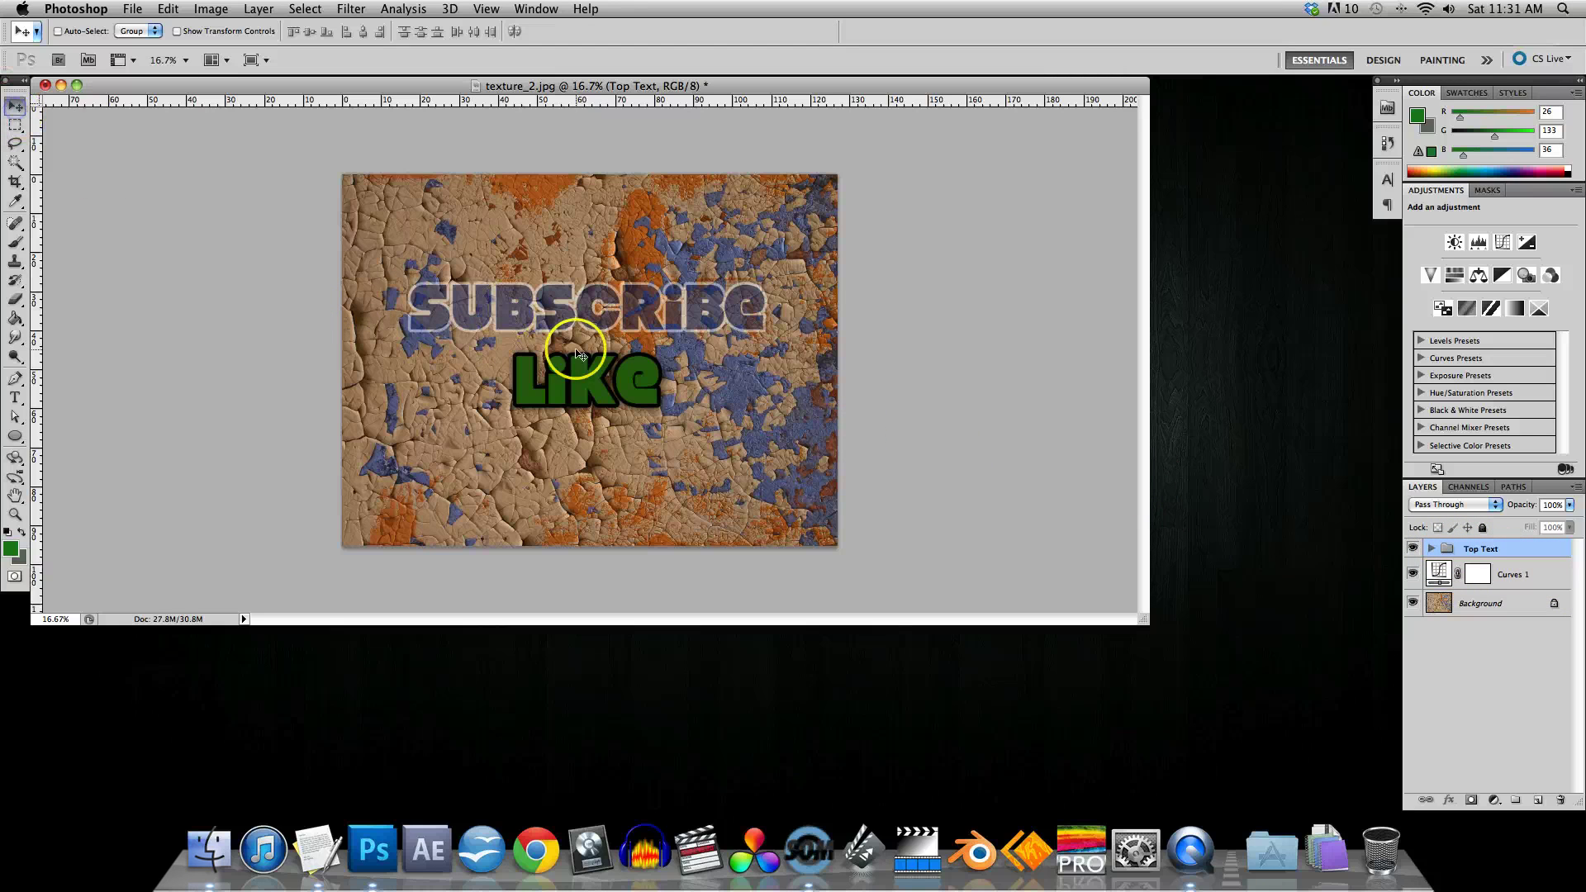
{"action": "left_click_drag", "start_coordinate": [575, 351], "coordinate": [595, 327]}
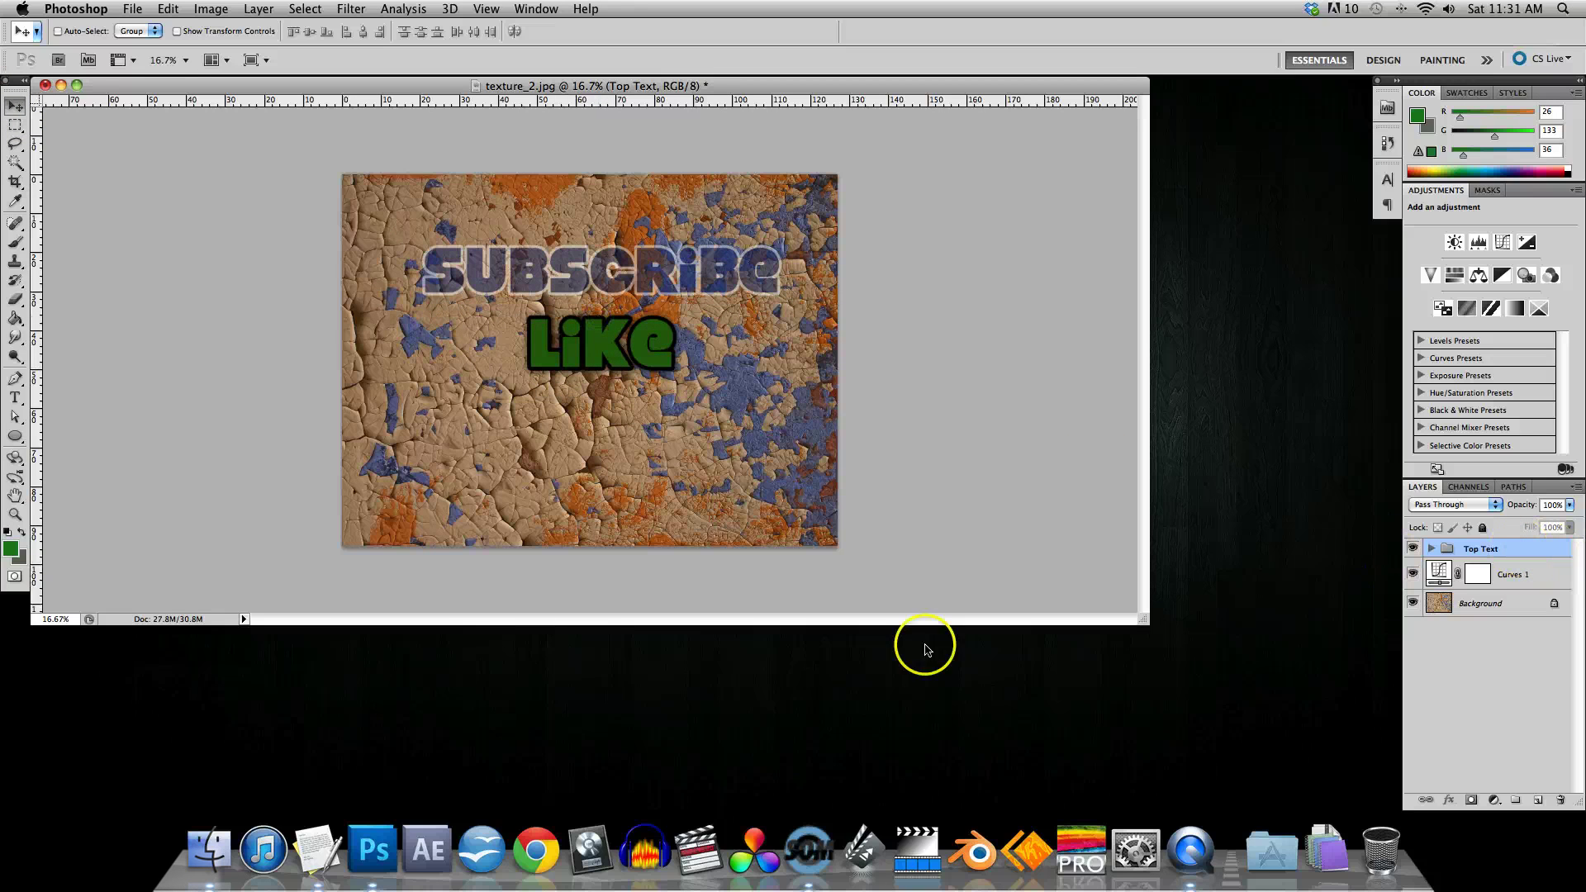
Step: Type the word 'comment' as a new text layer below LIKE
{"action": "left_click", "coordinate": [14, 398]}
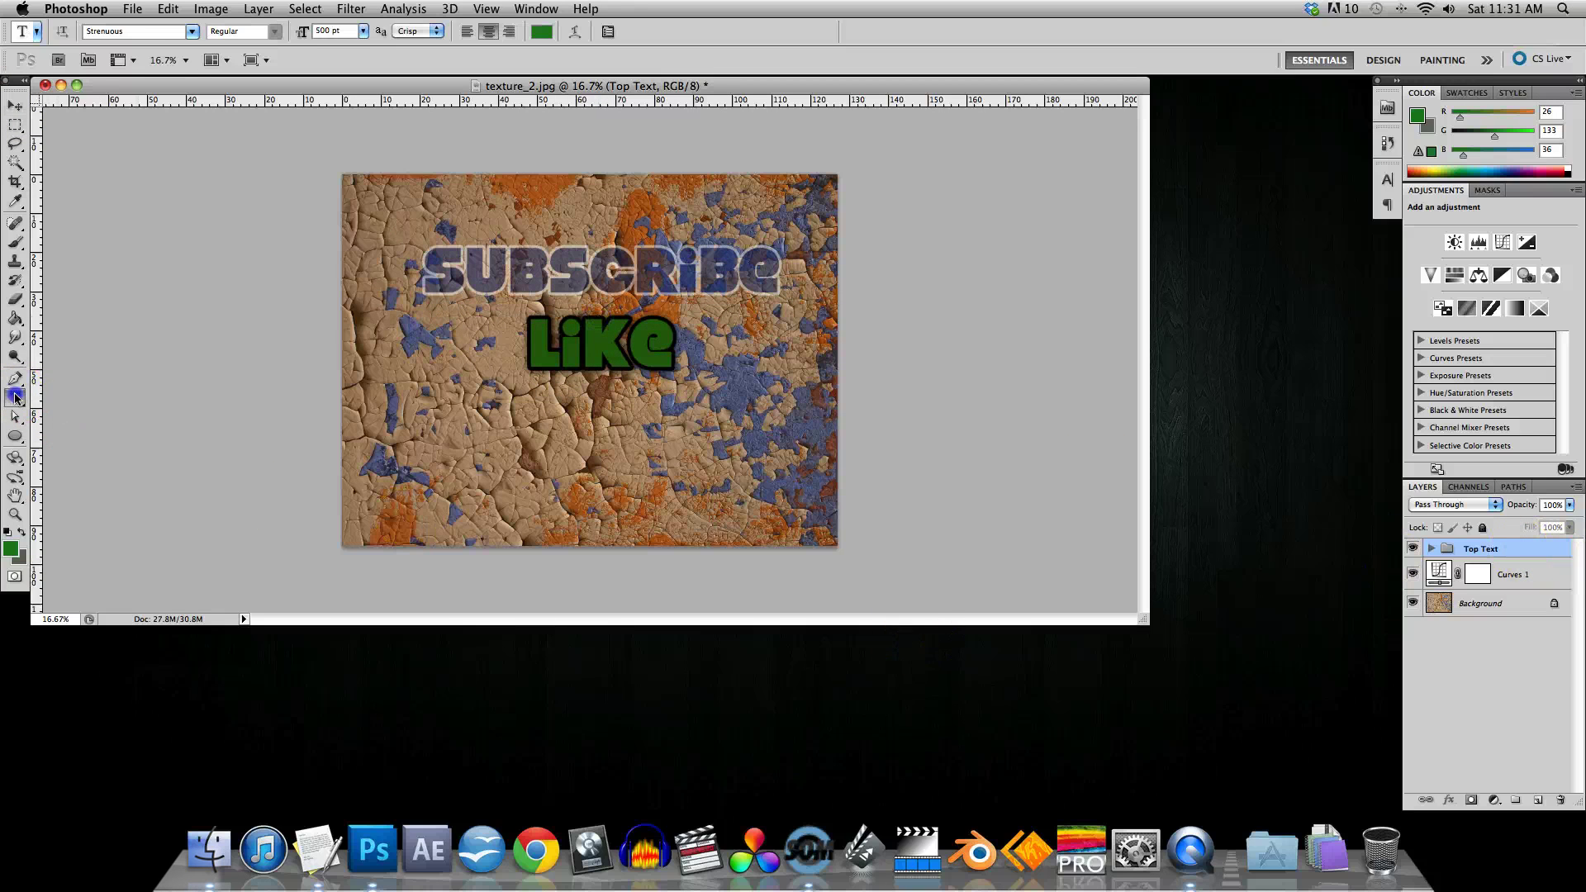
{"action": "left_click", "coordinate": [599, 491]}
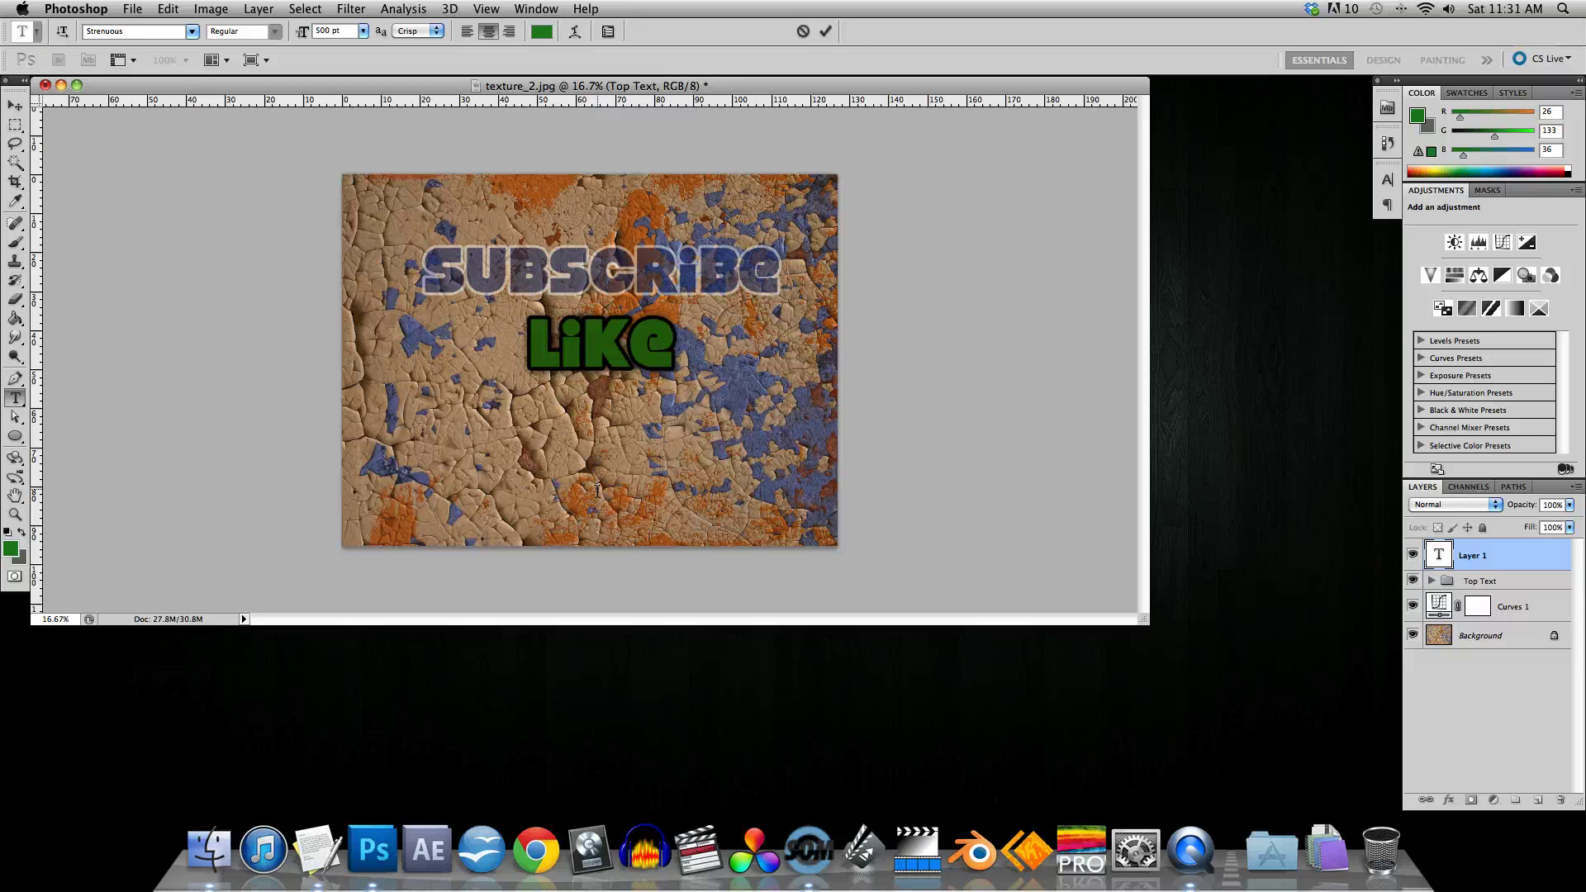
{"action": "type", "text": "comment"}
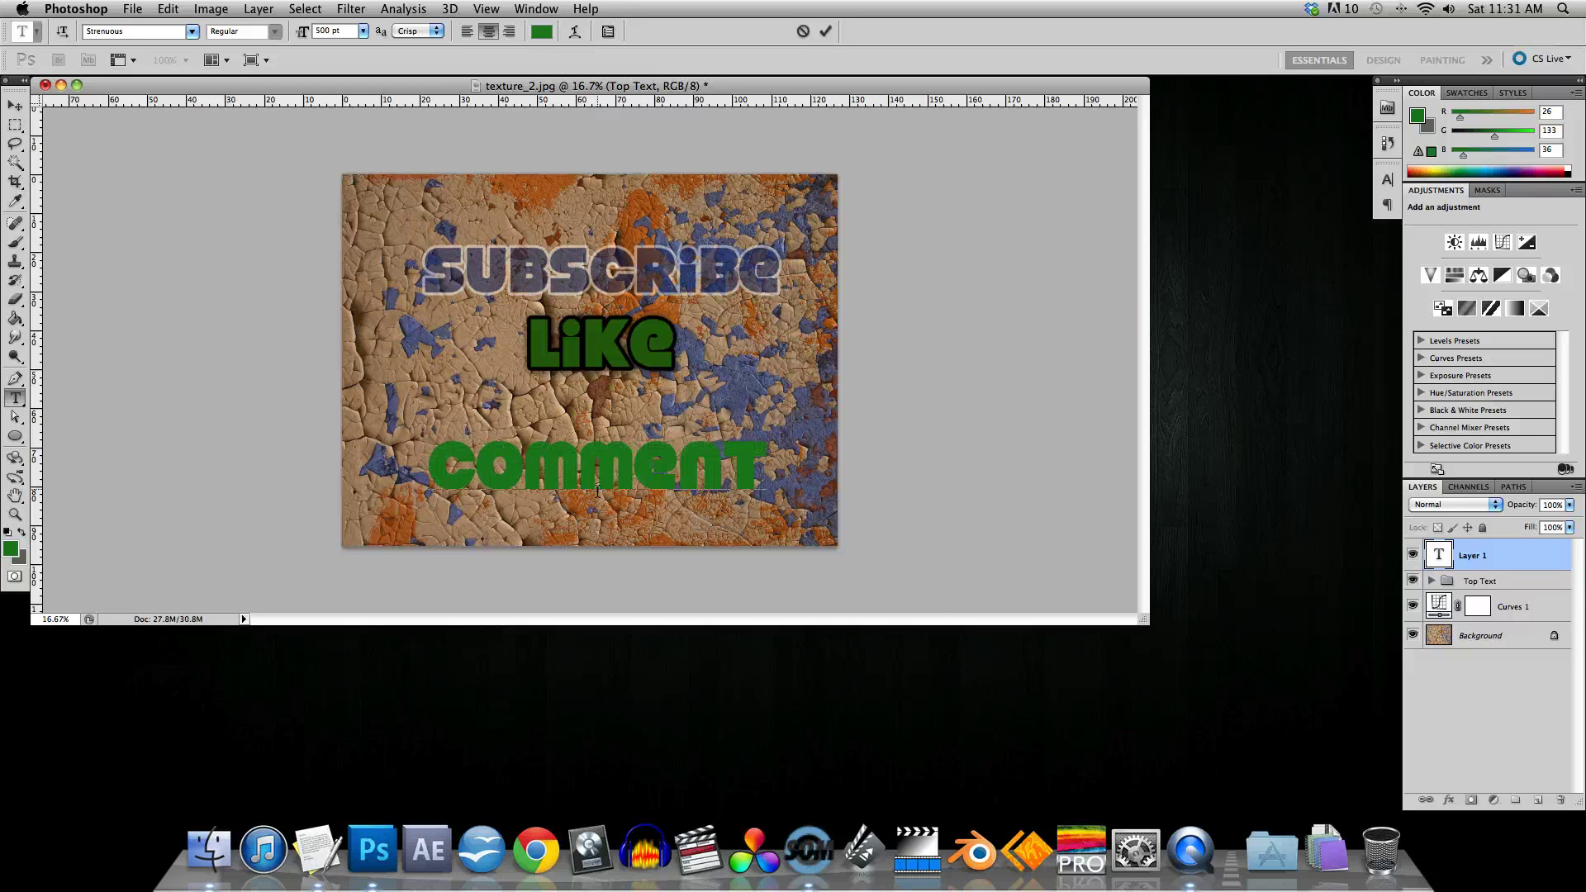
Step: Copy the Like layer's drop shadow and stroke style and paste it onto the comment layer
{"action": "left_click", "coordinate": [16, 106]}
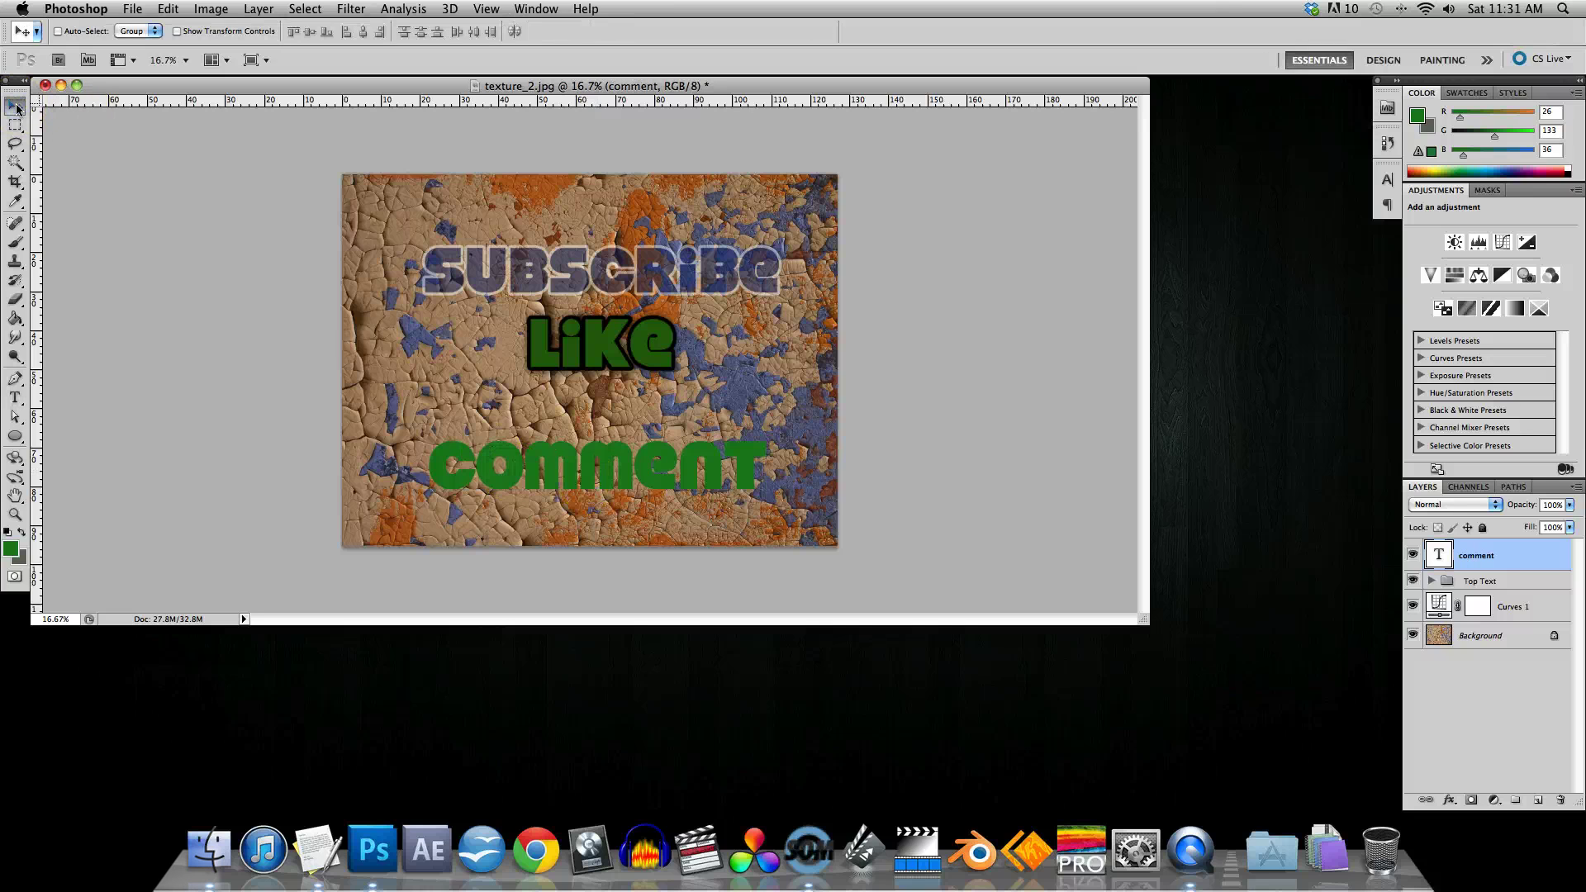
{"action": "left_click", "coordinate": [1432, 581]}
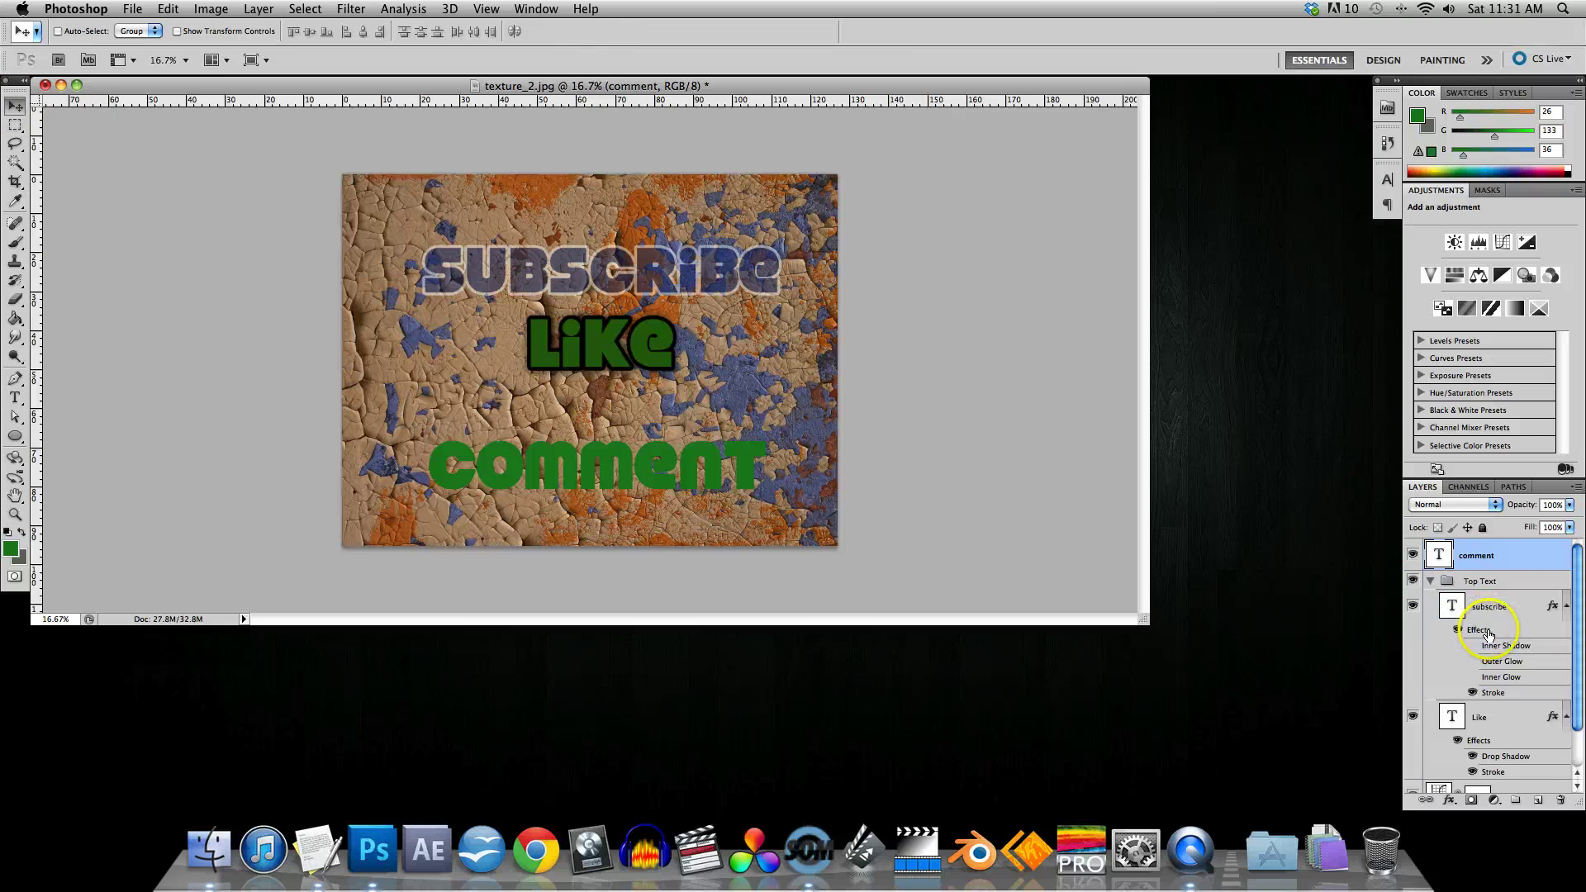
{"action": "left_click", "coordinate": [1479, 631]}
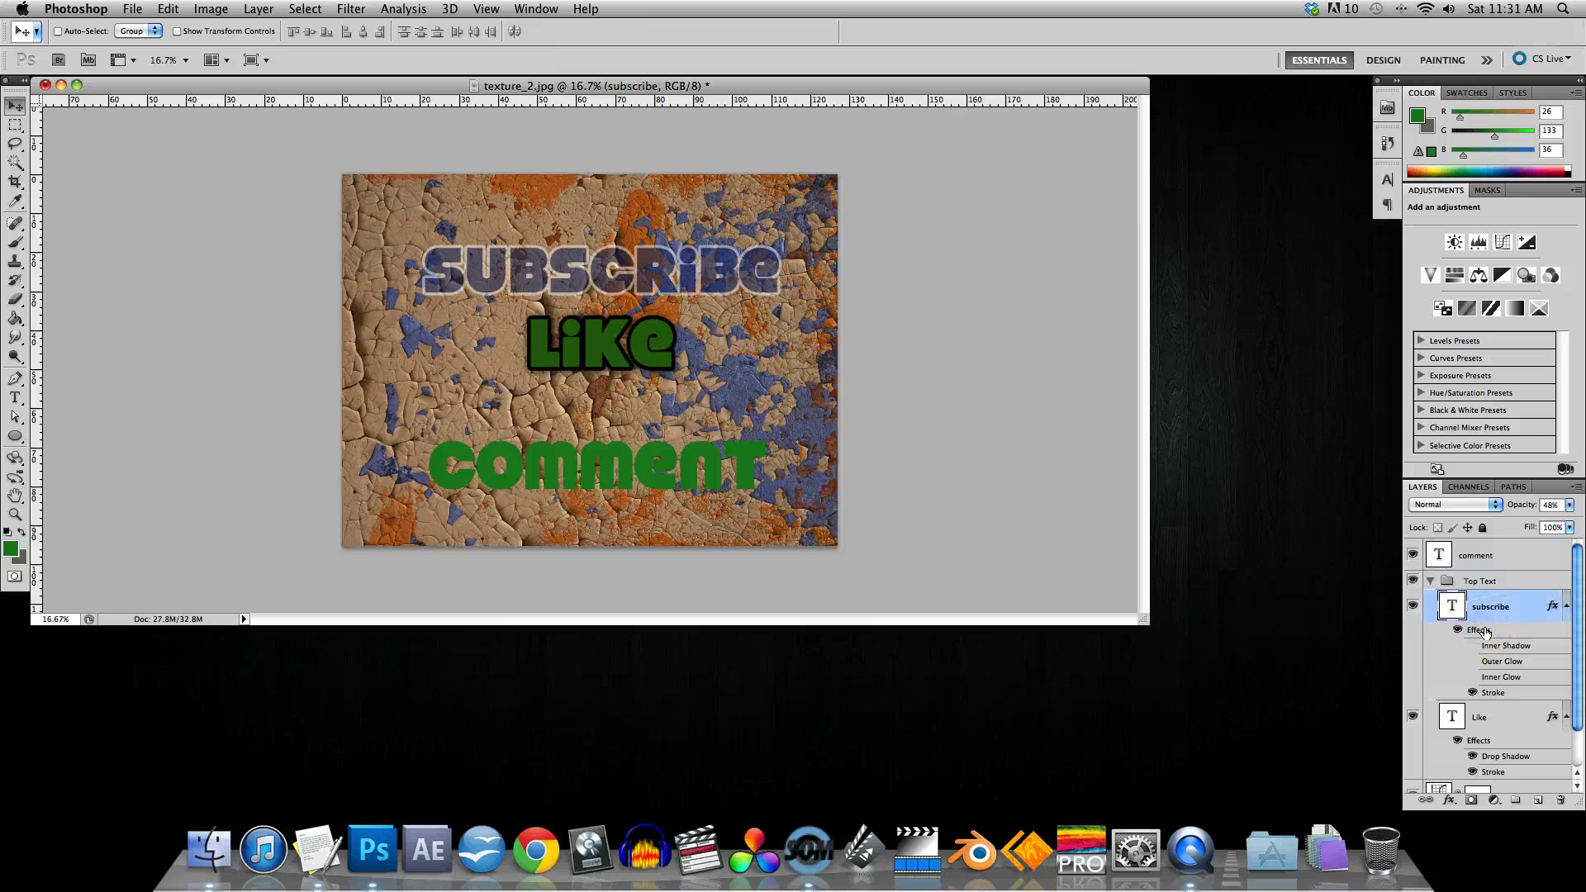
{"action": "left_click", "coordinate": [1485, 724]}
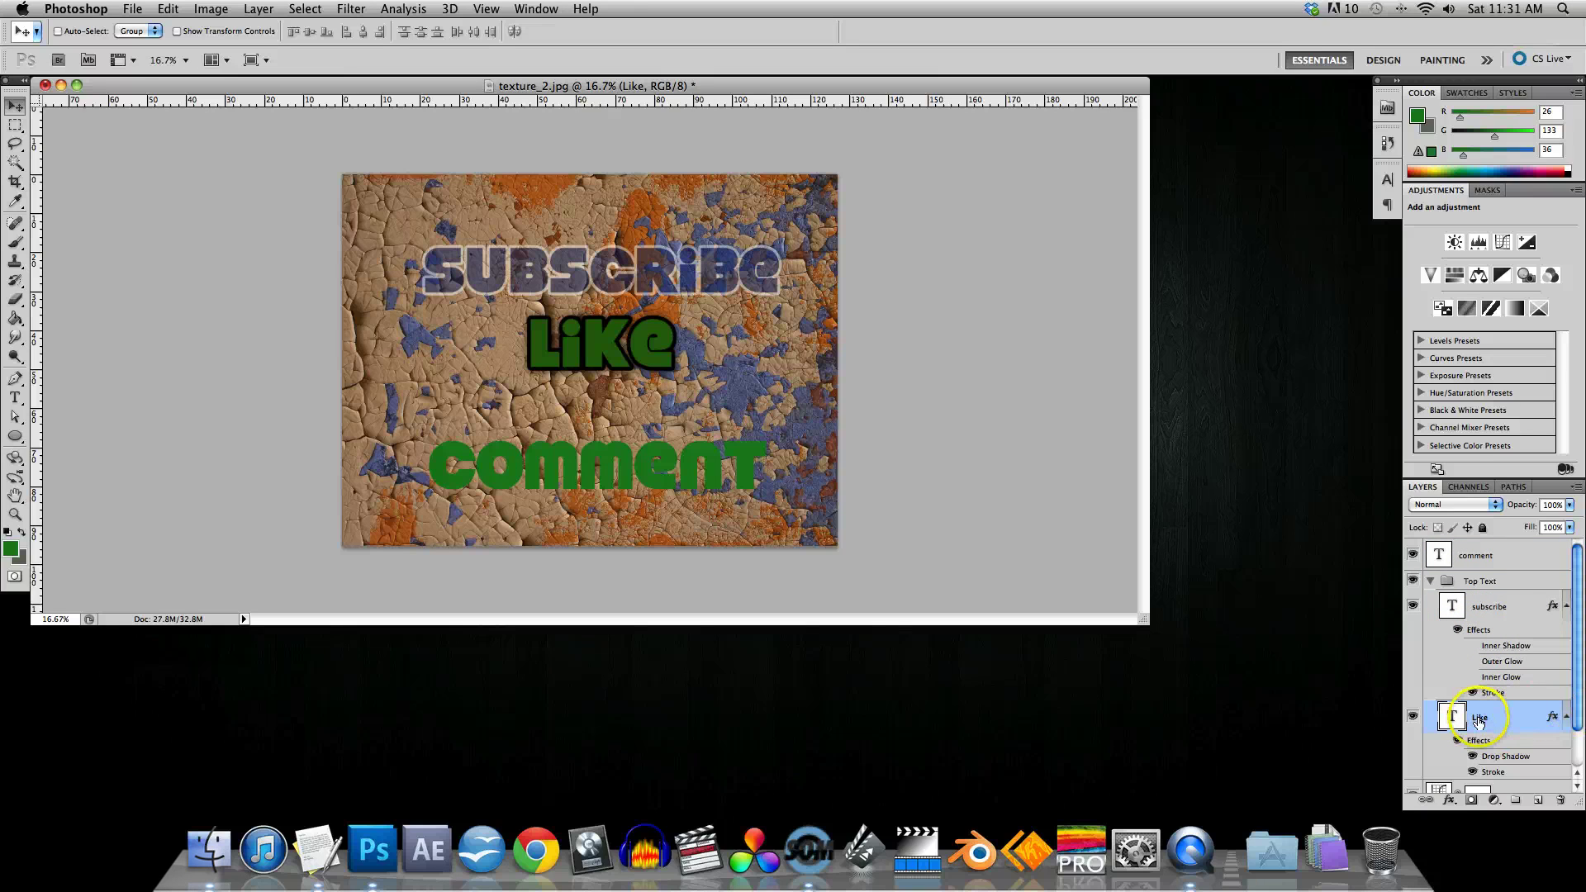
{"action": "right_click", "coordinate": [1479, 721]}
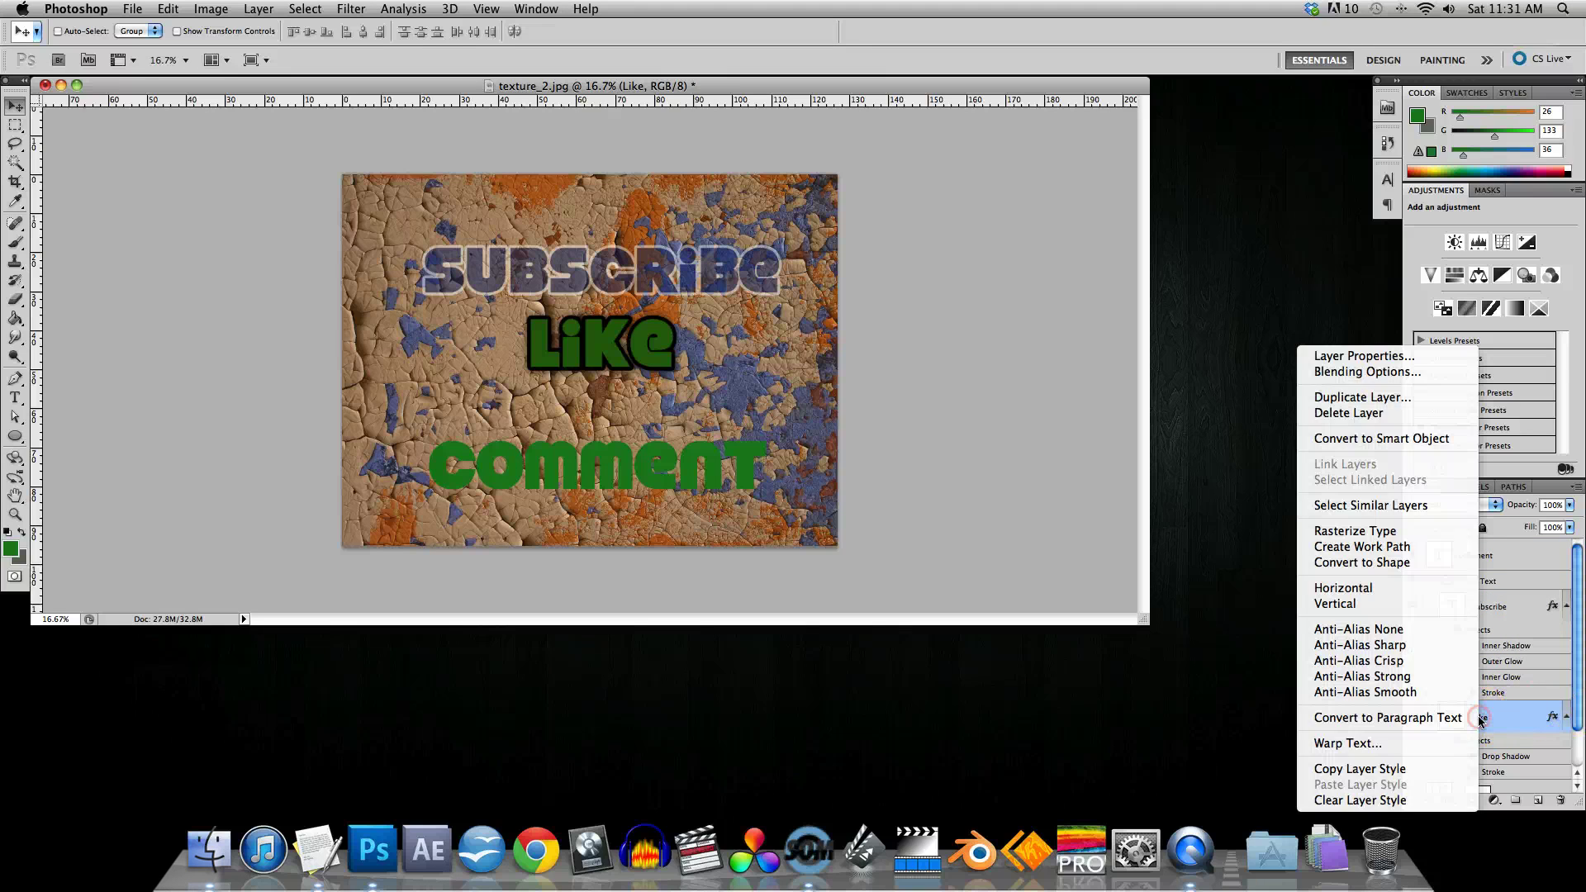
{"action": "left_click", "coordinate": [1391, 770]}
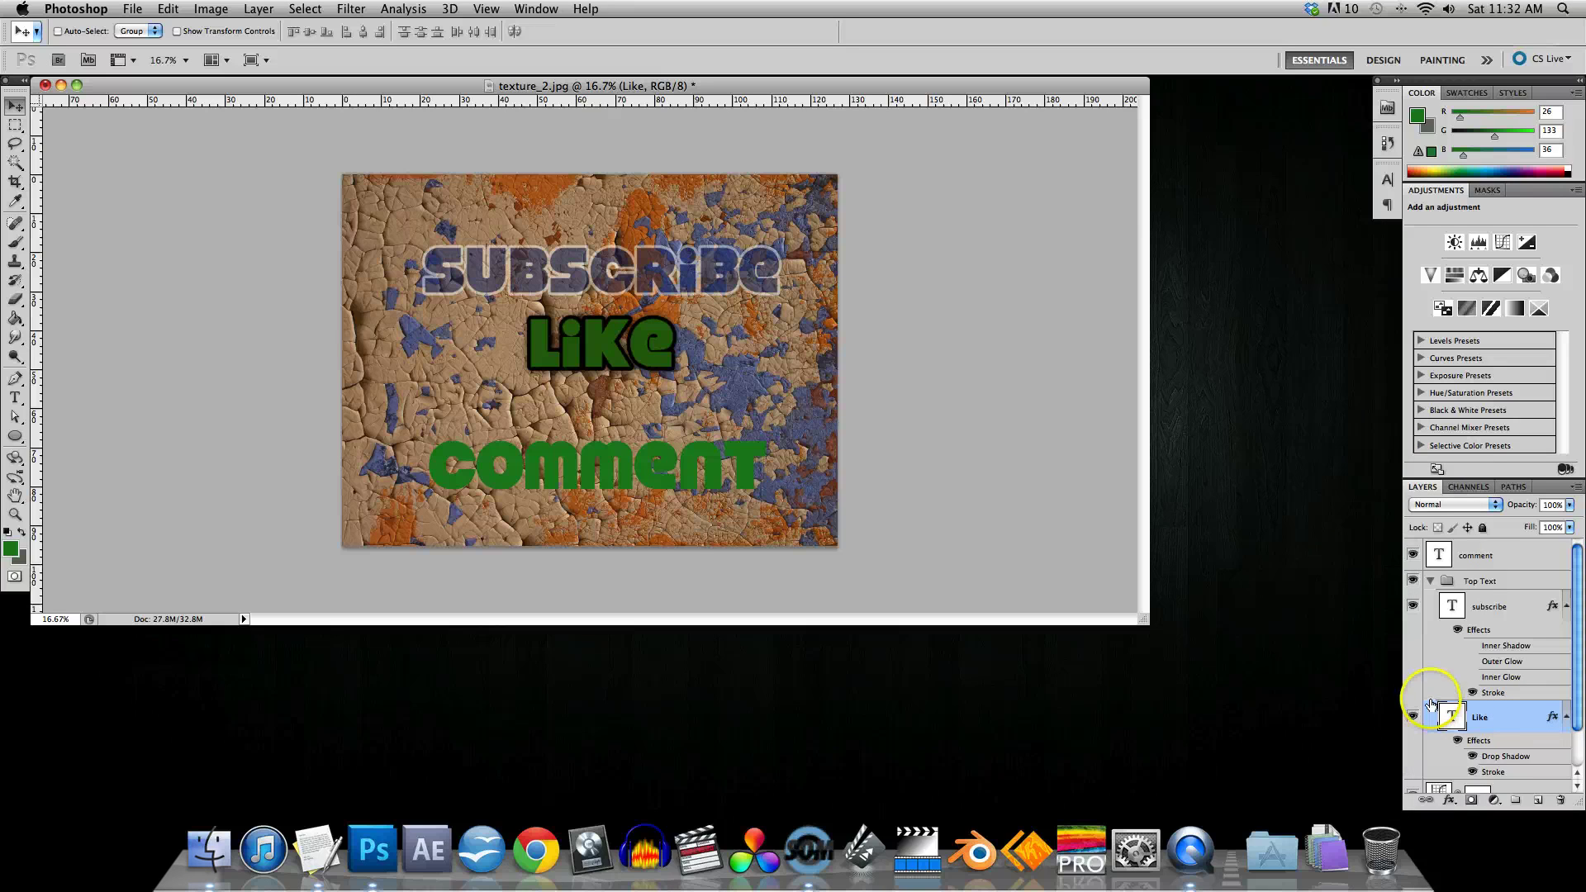
{"action": "left_click", "coordinate": [1475, 558]}
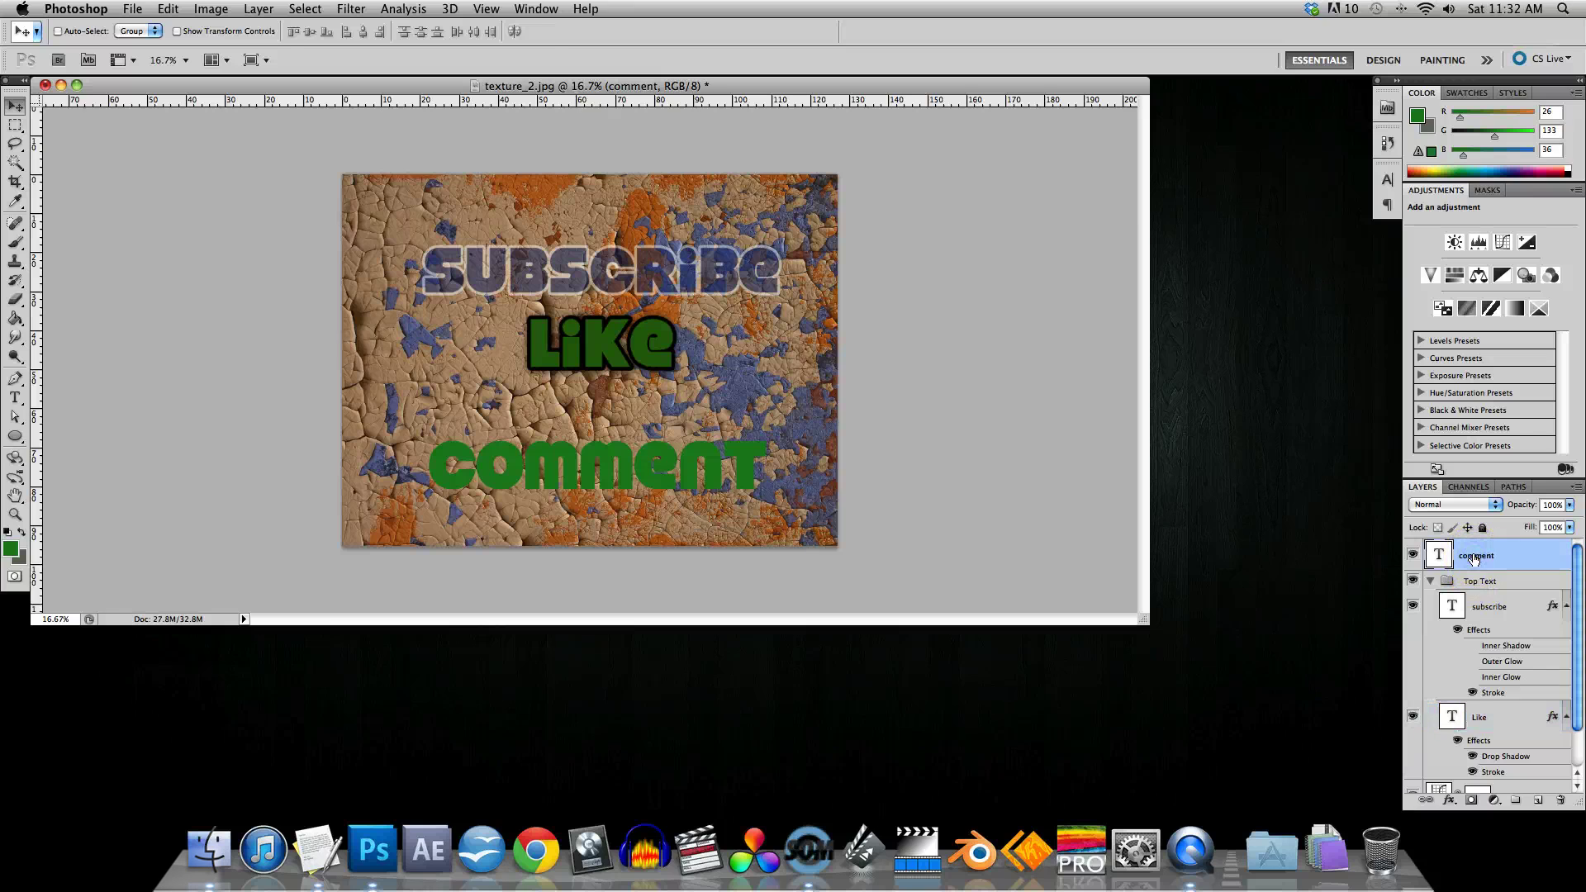
{"action": "right_click", "coordinate": [1473, 560]}
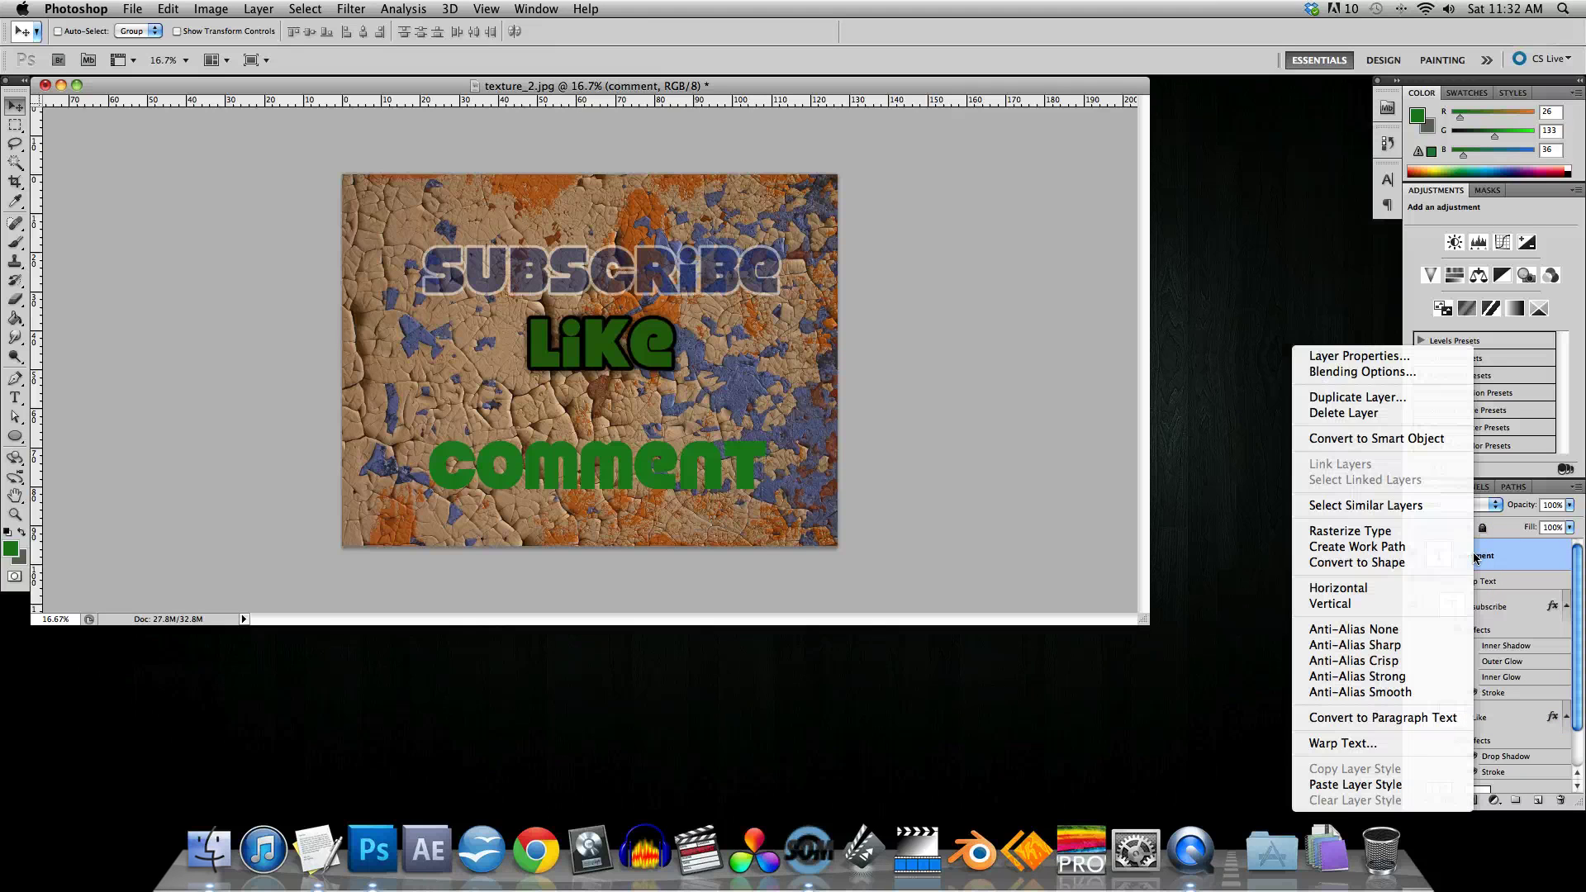
{"action": "left_click", "coordinate": [1440, 786]}
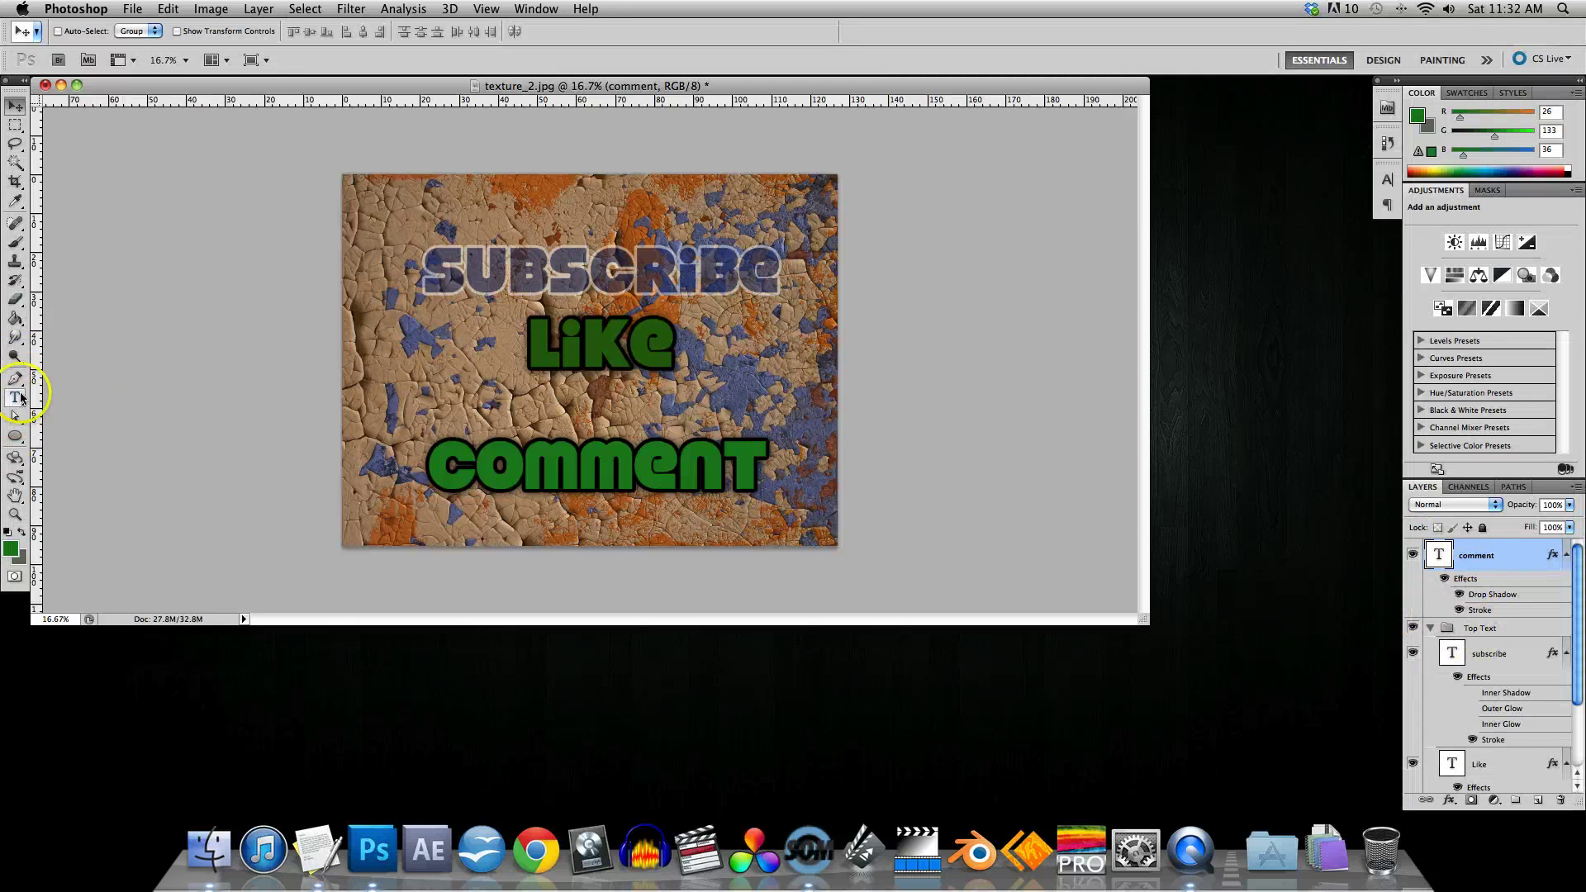
Step: Select all the comment text and change its font size to 600 pt
{"action": "left_click", "coordinate": [14, 398]}
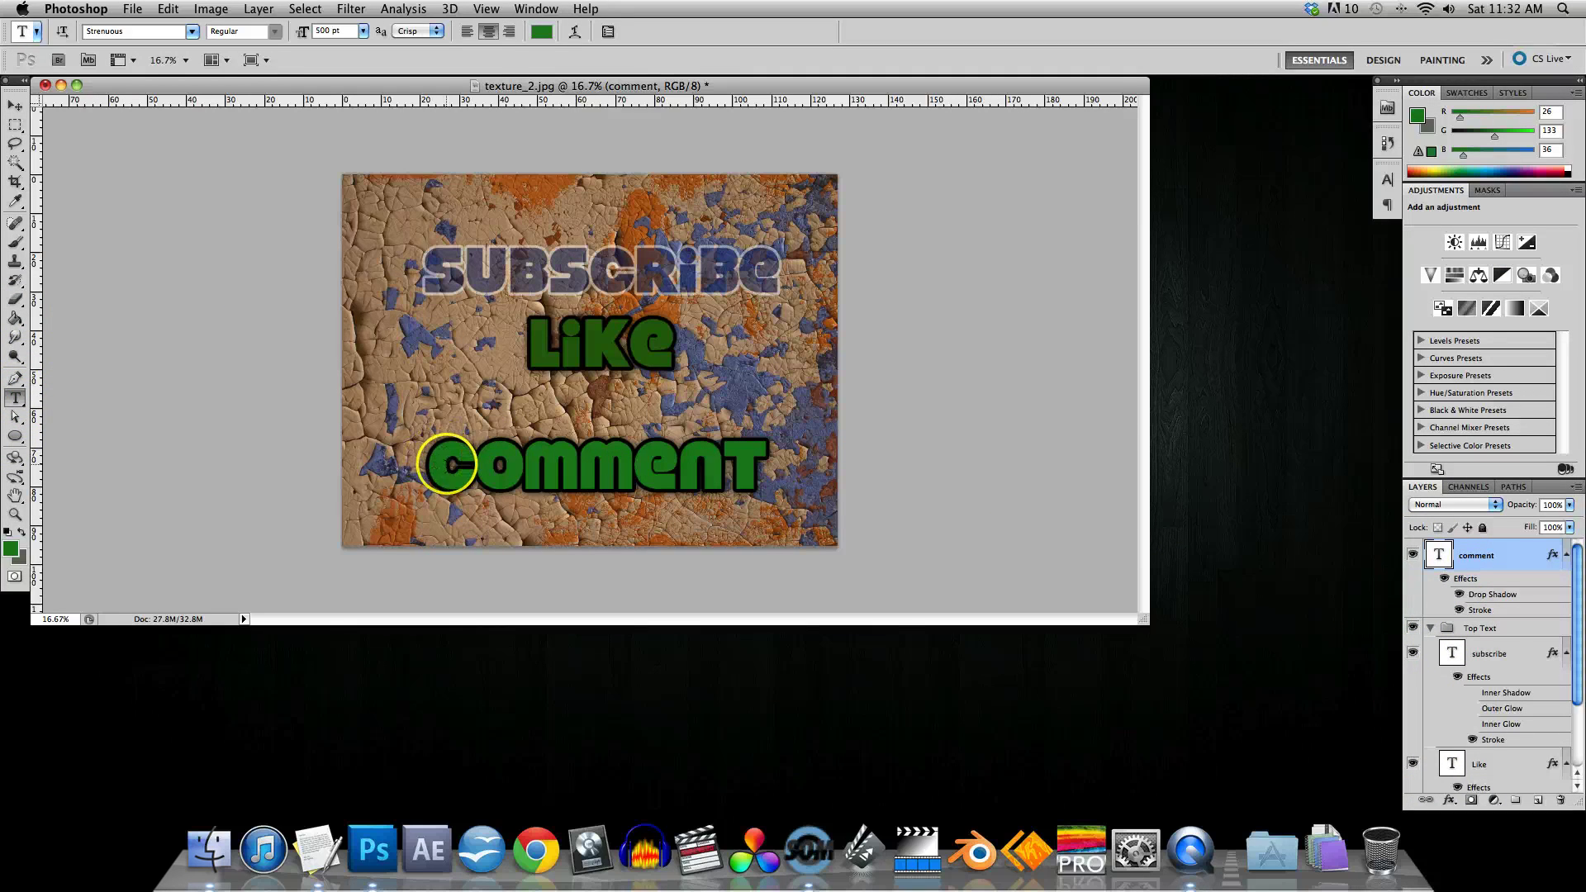
{"action": "left_click_drag", "start_coordinate": [433, 462], "coordinate": [769, 467]}
{"action": "left_click", "coordinate": [347, 31]}
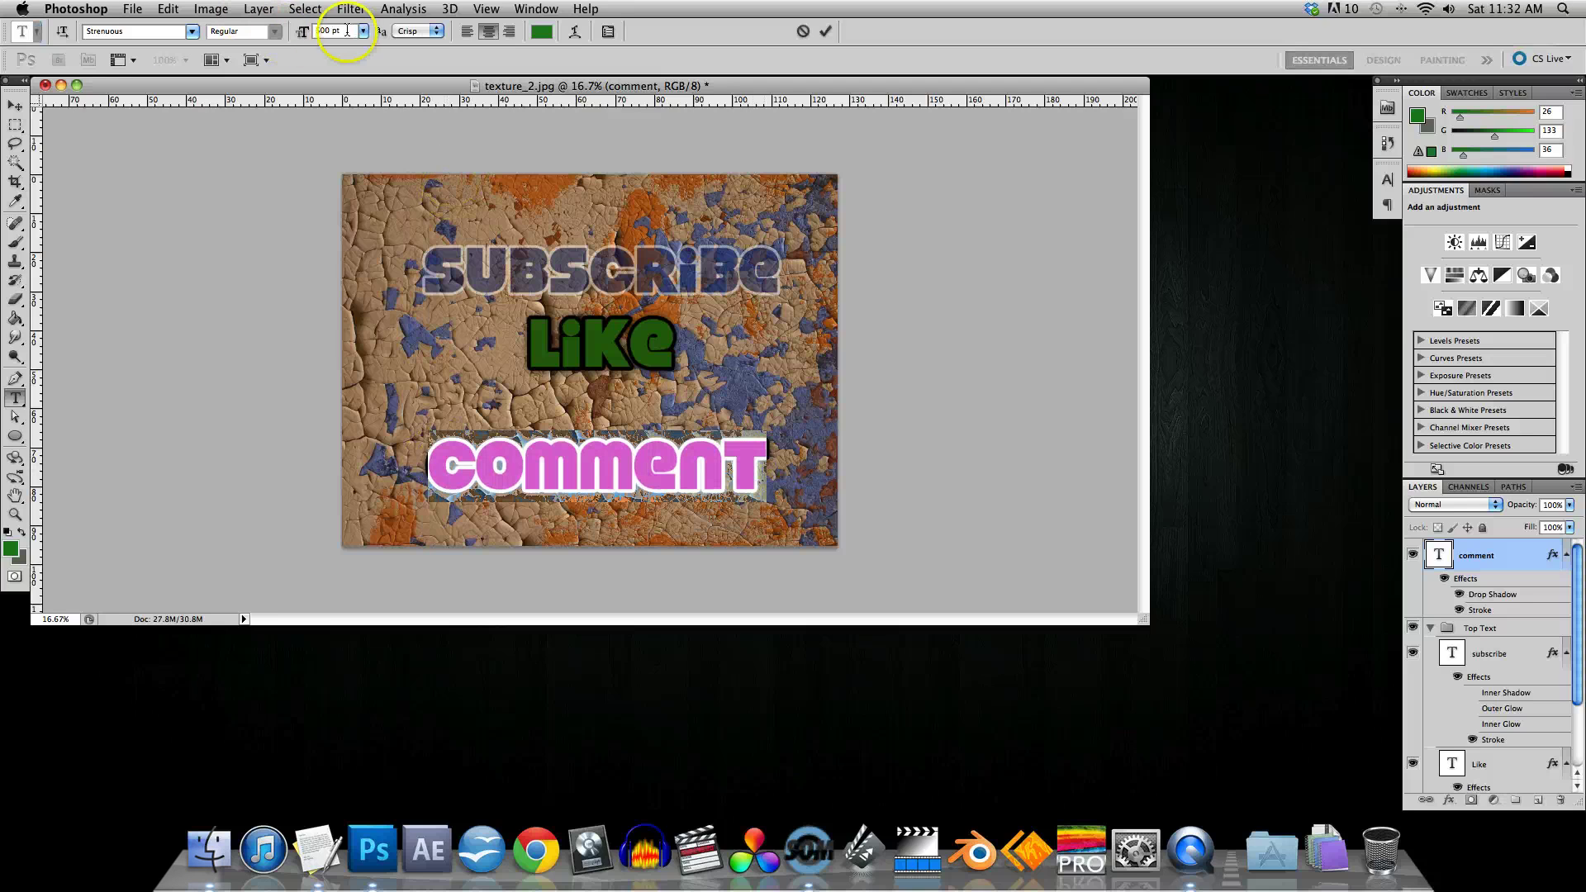
{"action": "left_click", "coordinate": [362, 32]}
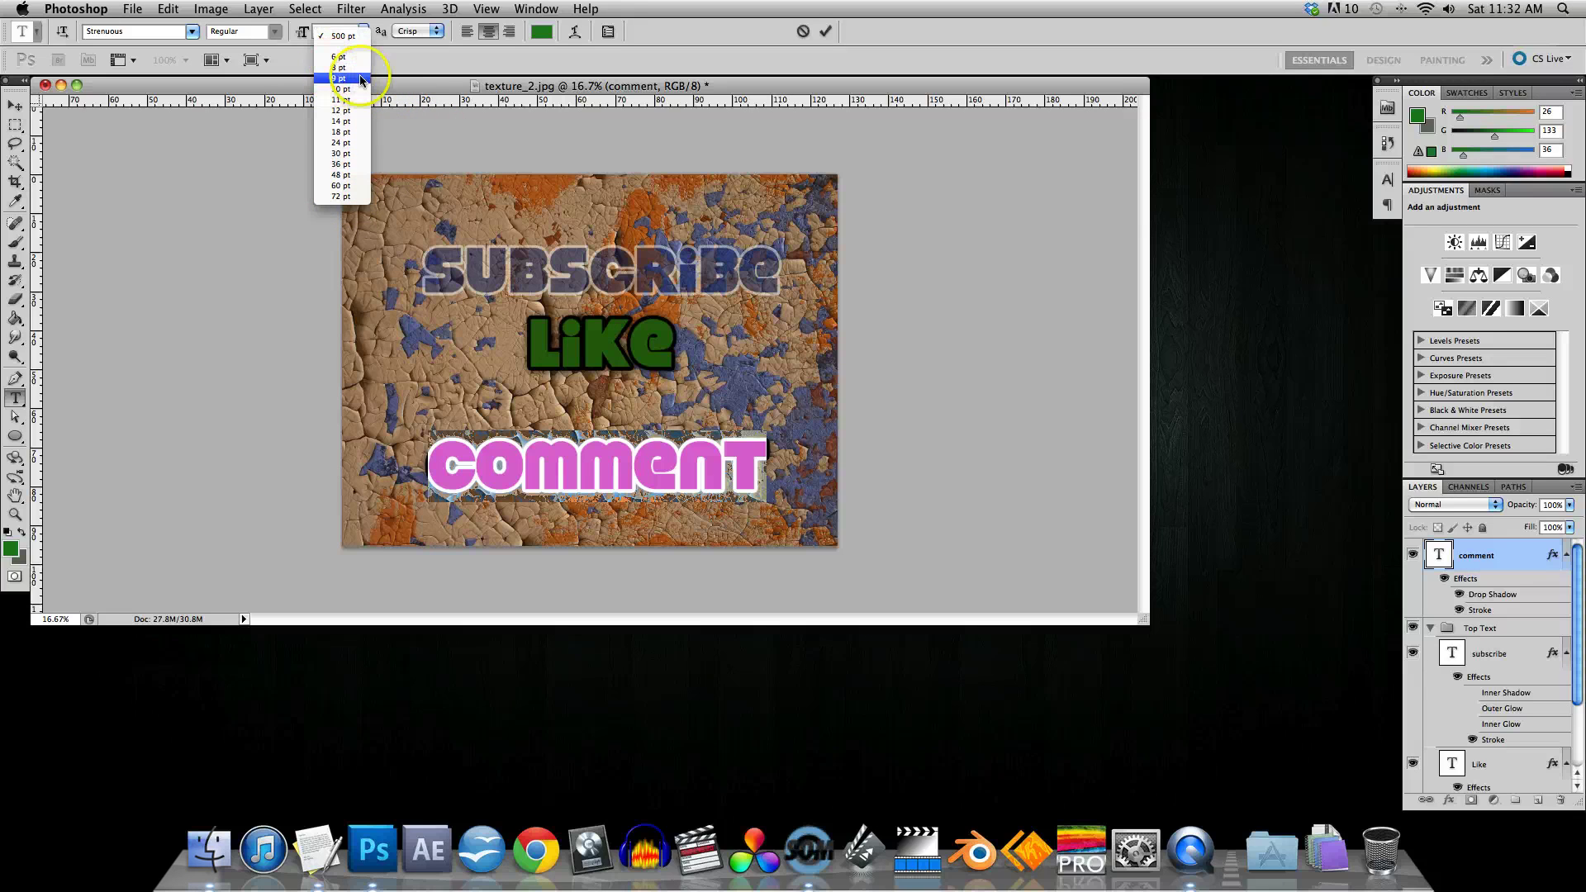
{"action": "left_click", "coordinate": [340, 36]}
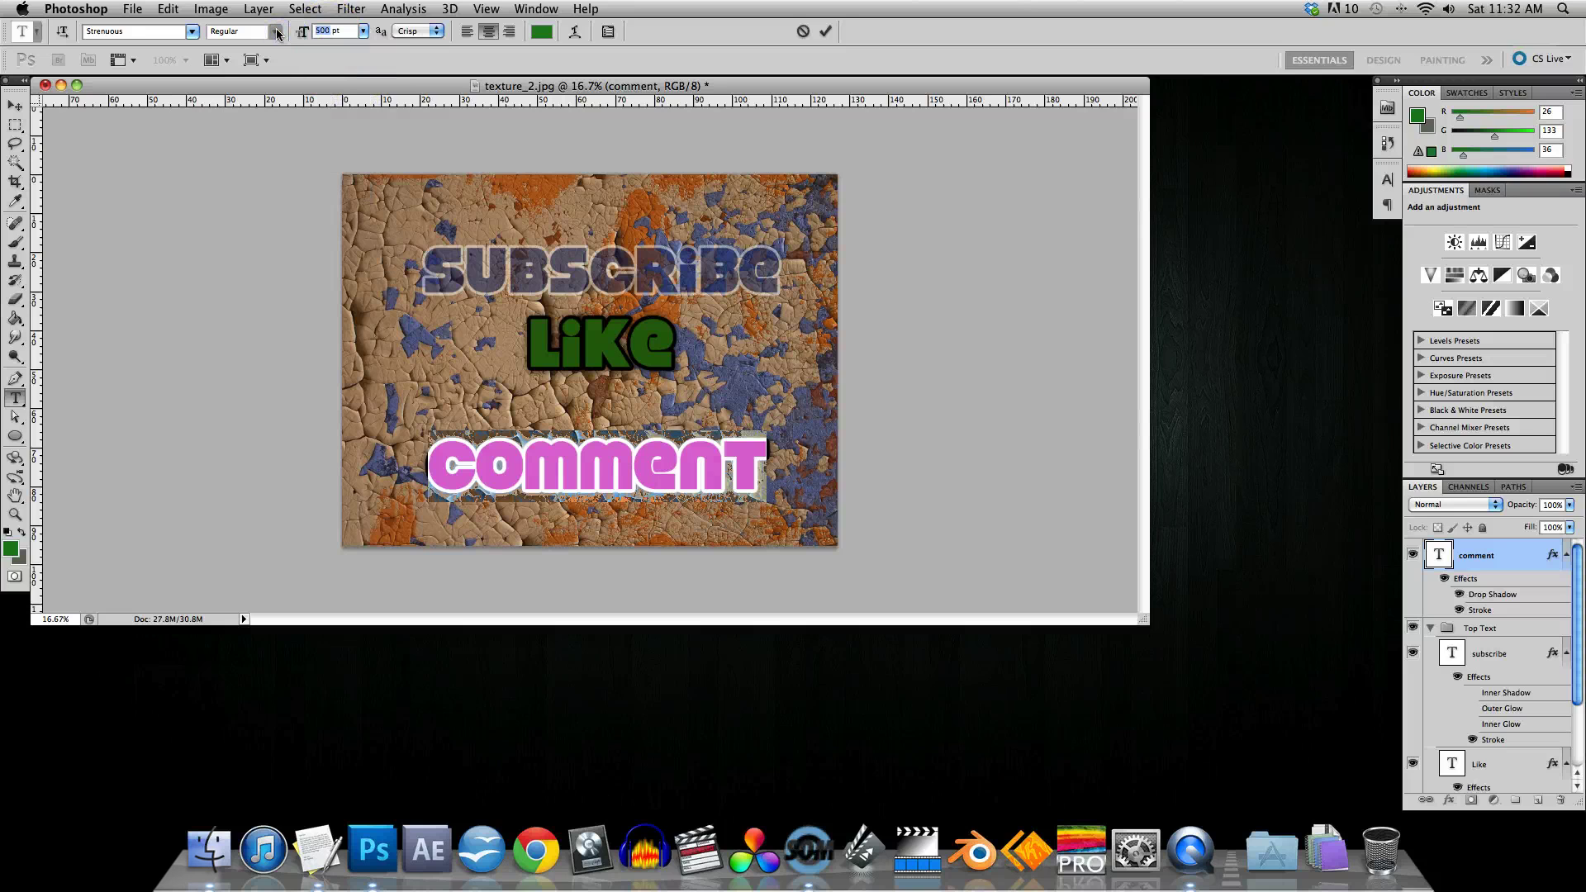
{"action": "type", "text": "600"}
{"action": "key", "text": "Return"}
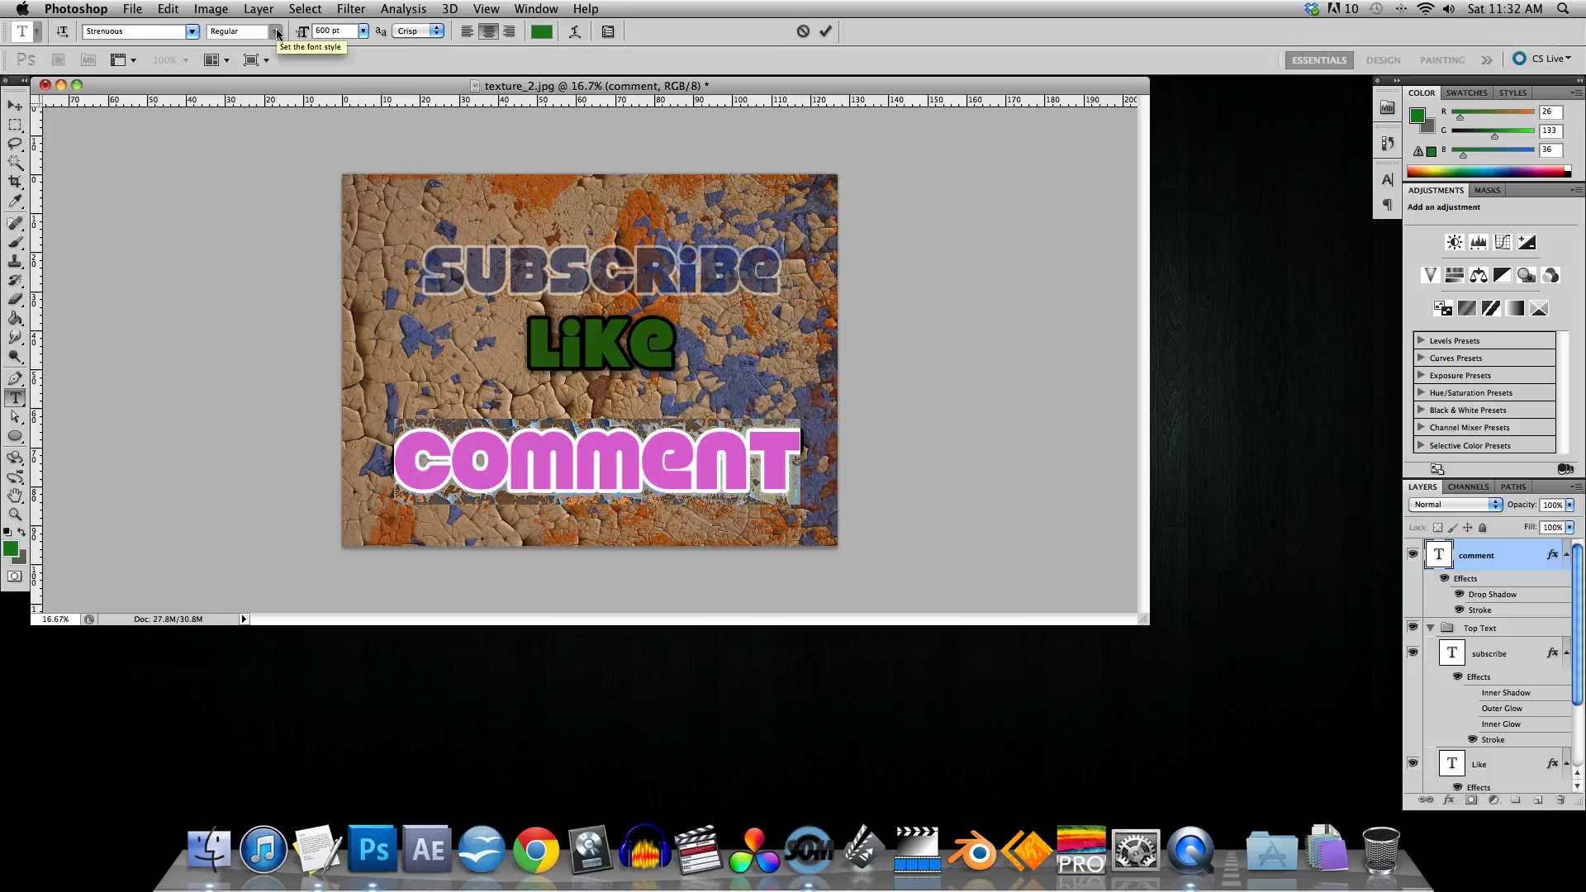
Step: Drag COMMENT up beneath LIKE, then nudge it left three times with Shift+Left
{"action": "left_click", "coordinate": [15, 105]}
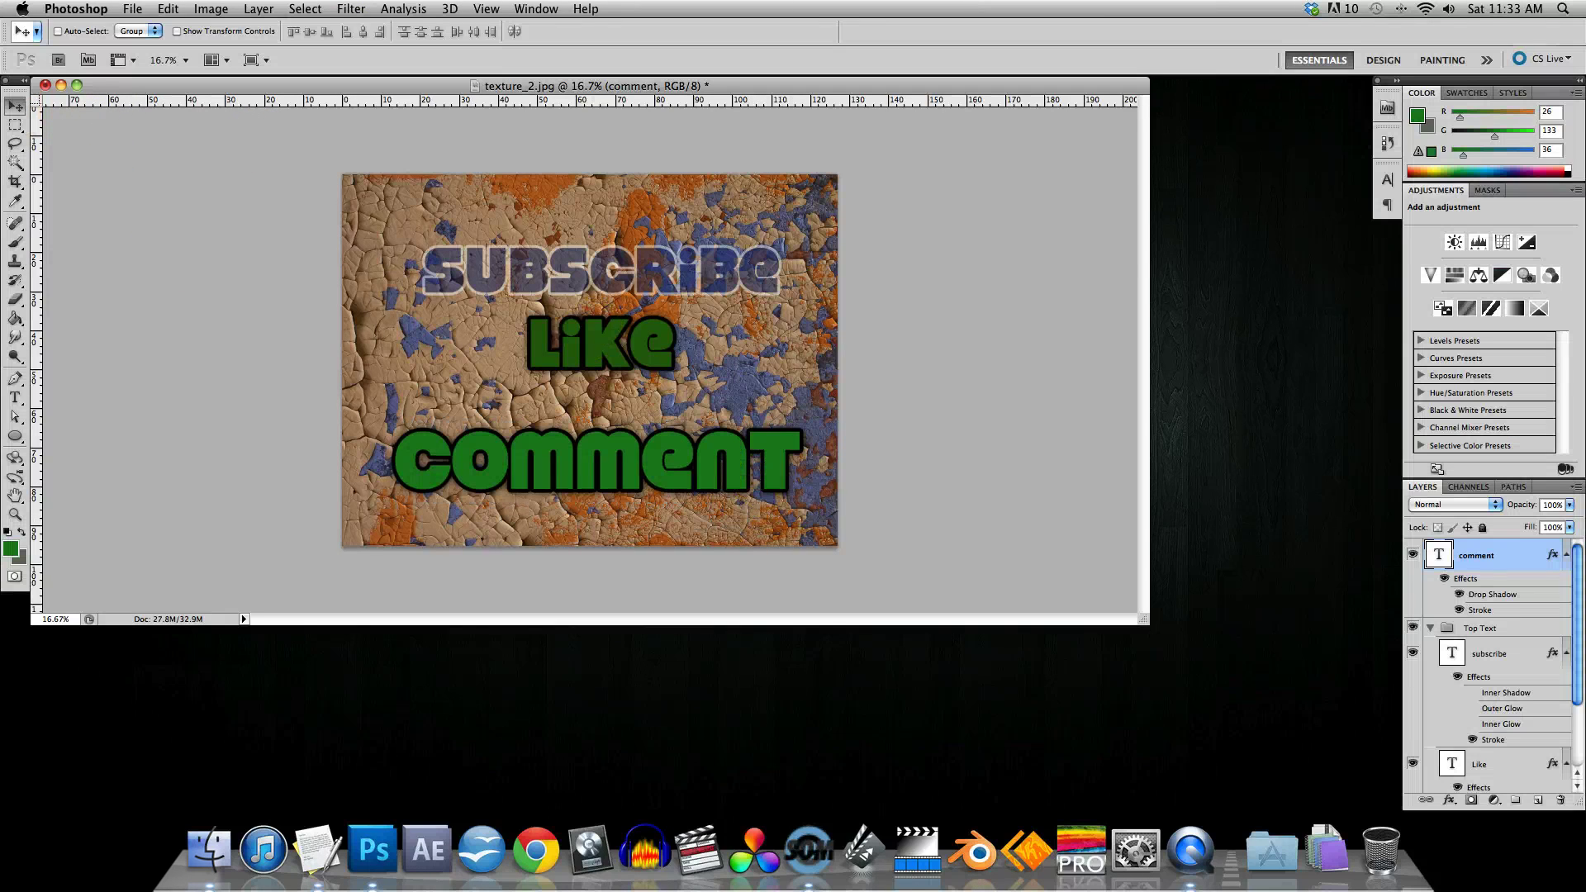
{"action": "mouse_move", "coordinate": [635, 466]}
{"action": "left_mouse_down"}
{"action": "mouse_move", "coordinate": [662, 454]}
{"action": "mouse_move", "coordinate": [632, 457]}
{"action": "mouse_move", "coordinate": [638, 419]}
{"action": "mouse_move", "coordinate": [661, 415]}
{"action": "left_mouse_up"}
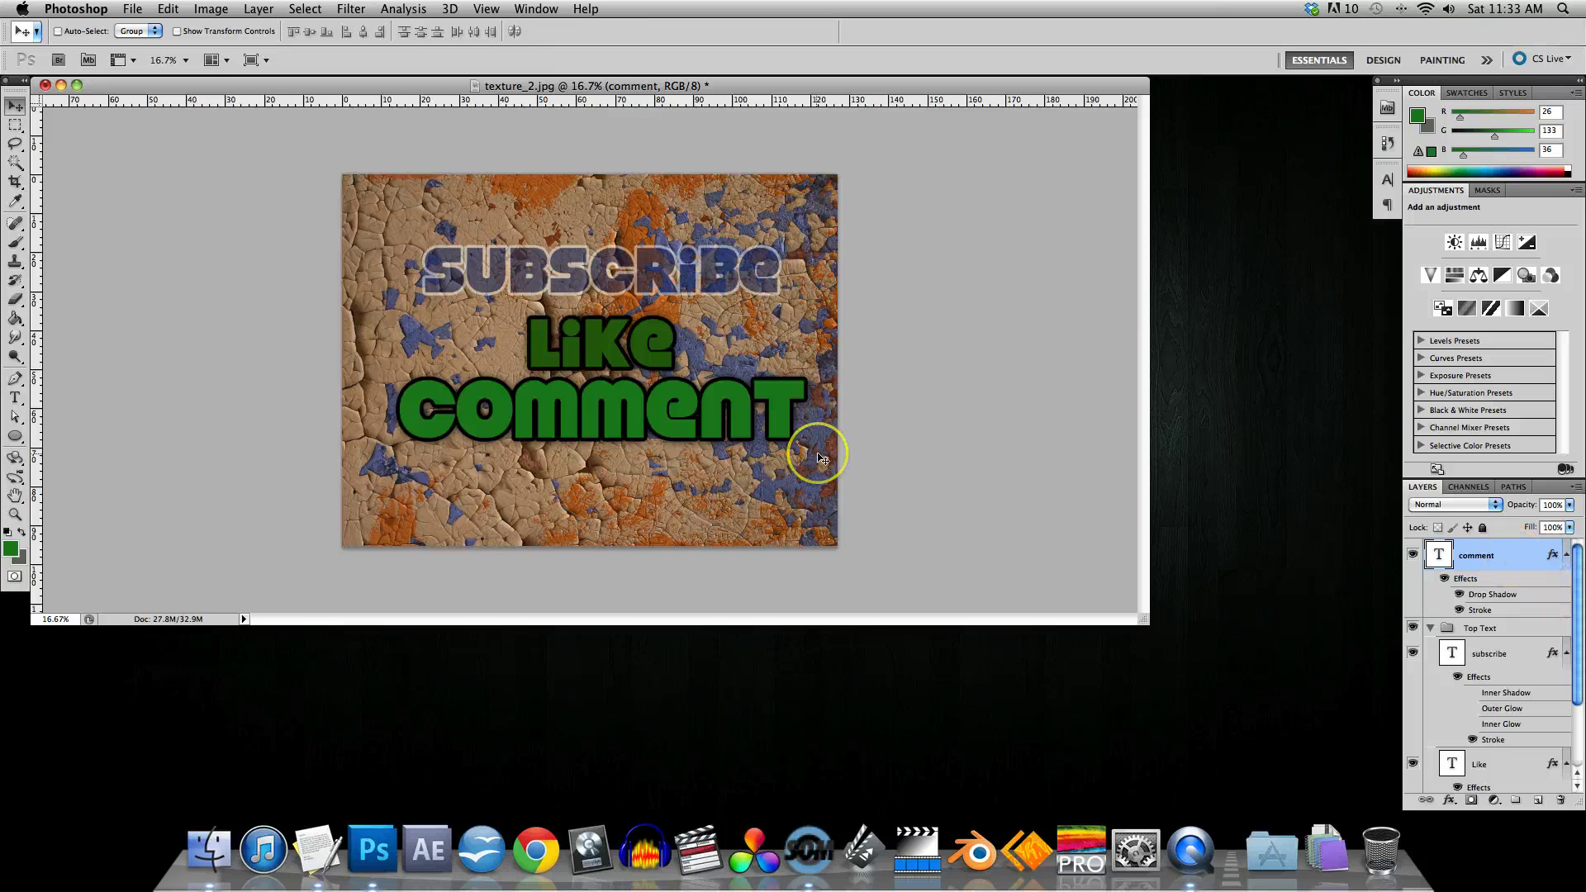
{"action": "key", "text": "shift+Left"}
{"action": "key", "text": "shift+Left"}
{"action": "key", "text": "shift+Left"}
{"action": "key", "text": "shift+Left"}
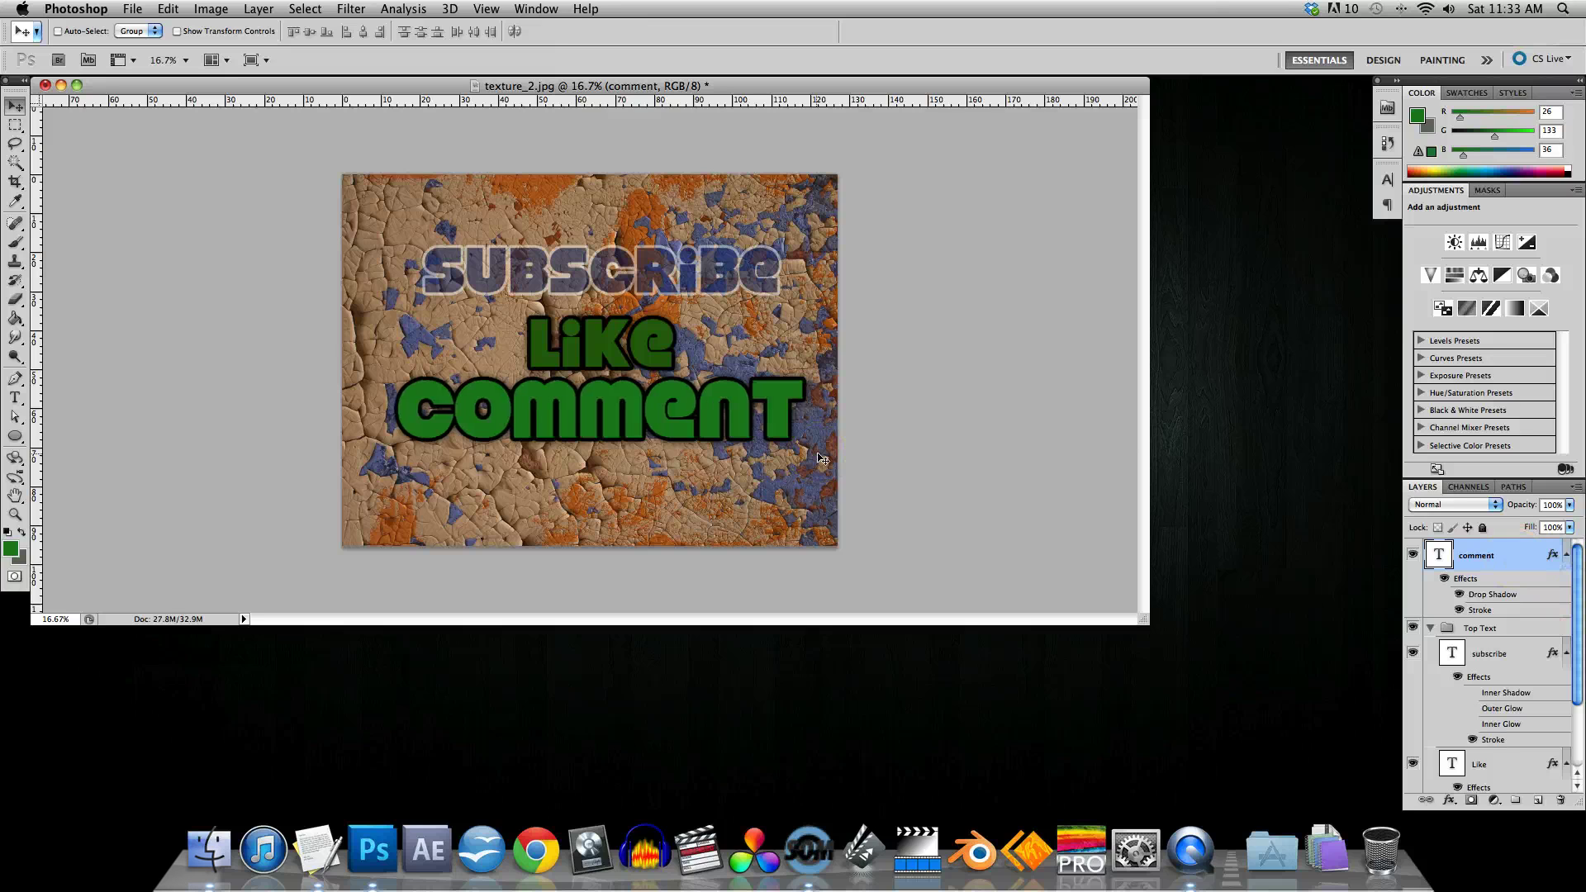
{"action": "key", "text": "shift+Left"}
{"action": "key", "text": "shift+Left"}
{"action": "key", "text": "shift+Left"}
{"action": "key", "text": "shift+Left"}
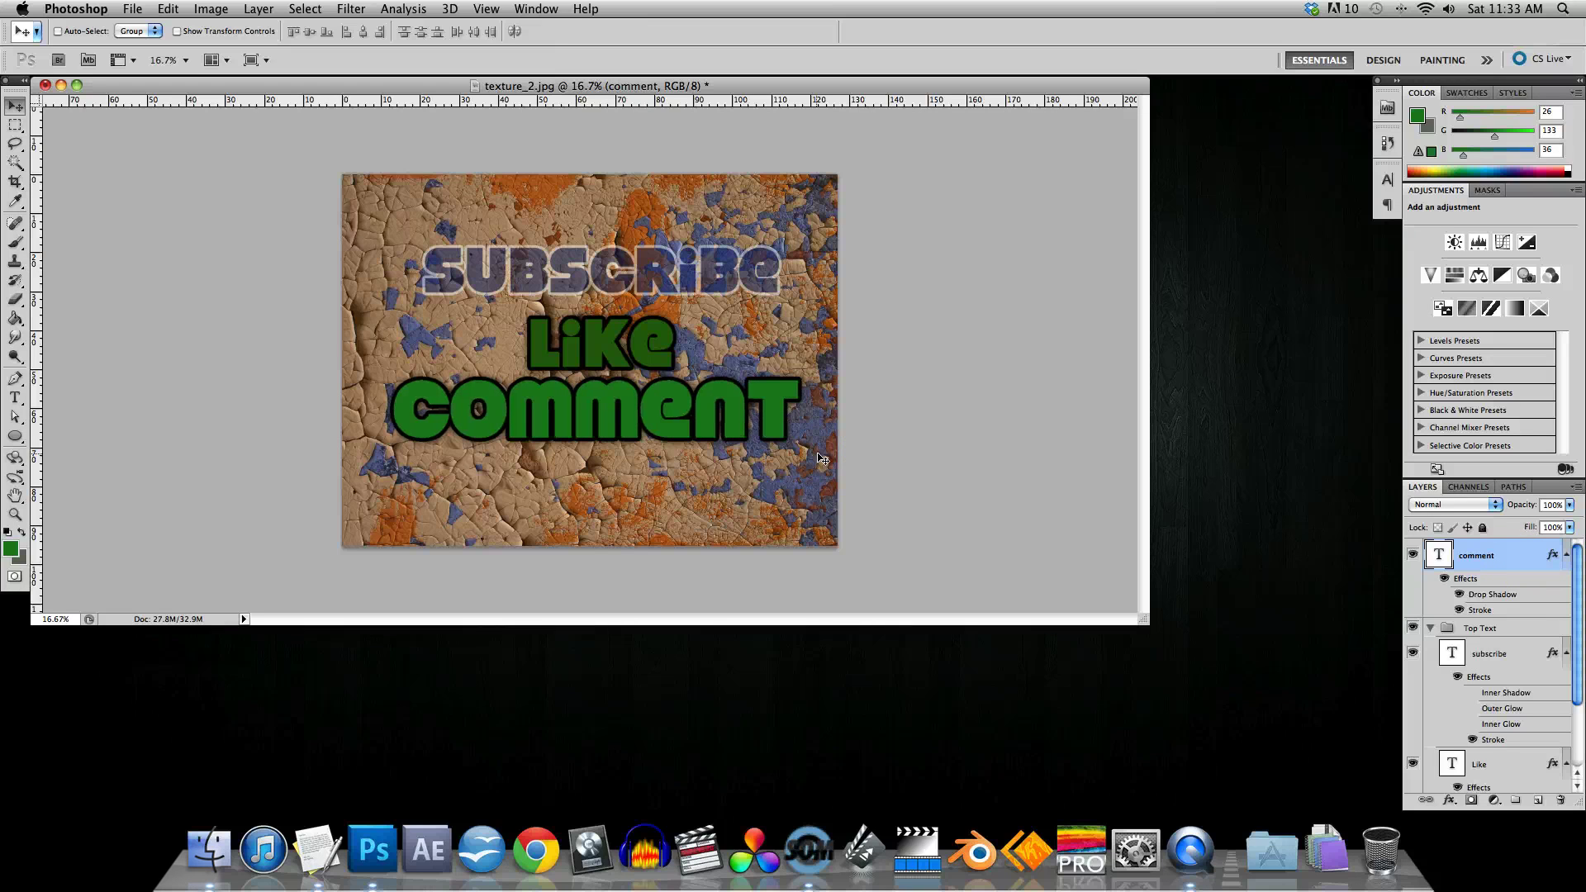
{"action": "key", "text": "shift+Left"}
{"action": "key", "text": "shift+Left"}
{"action": "key", "text": "shift+Left"}
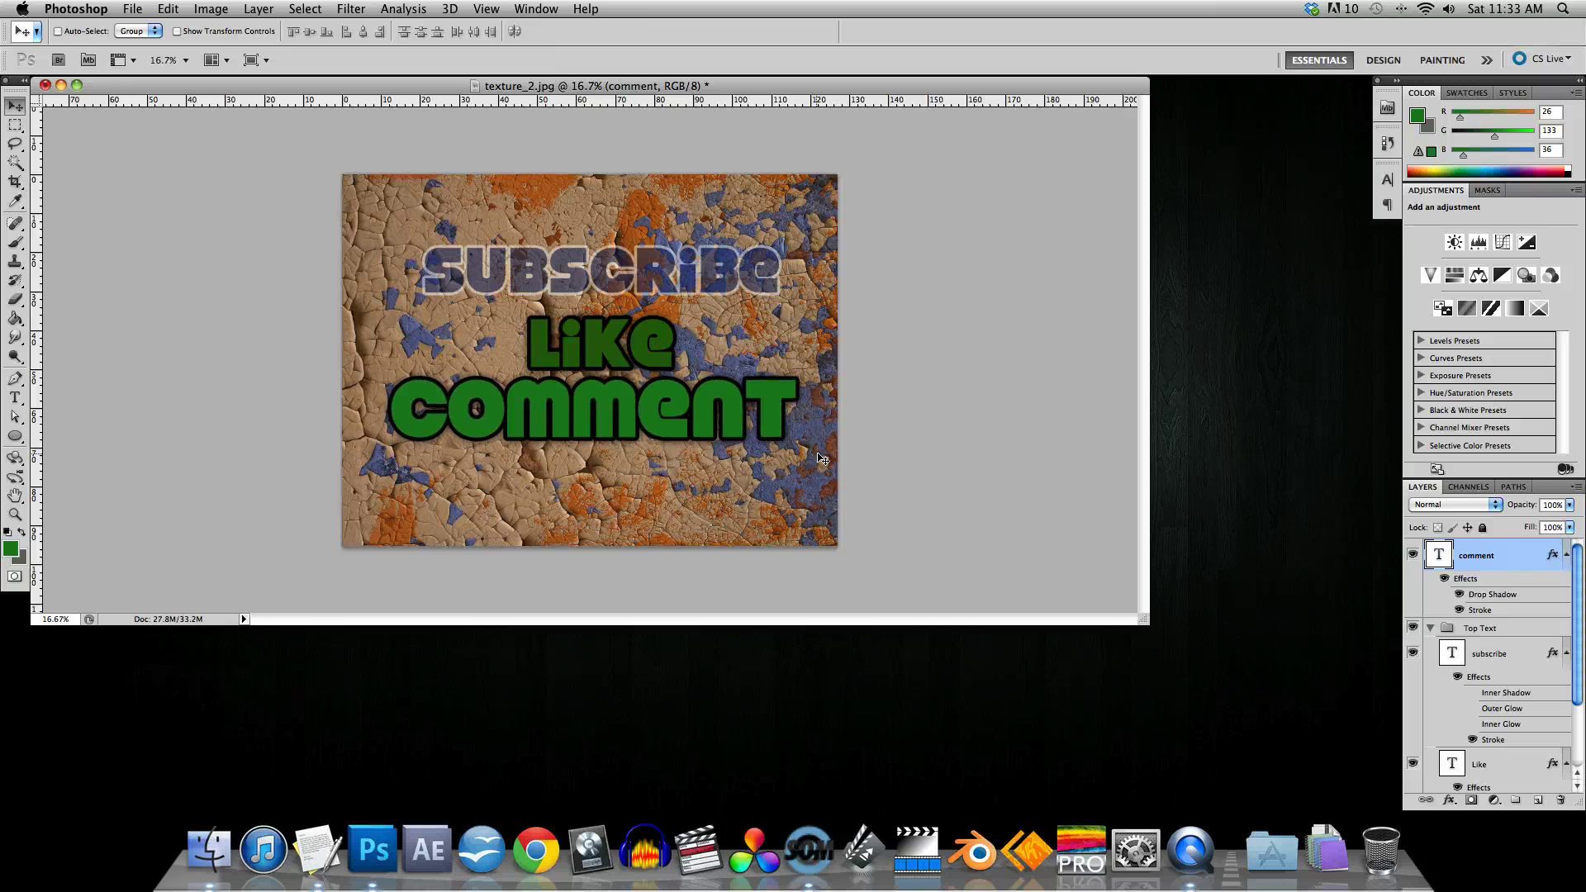
Step: Save as texture_2.psd on the Desktop in Photoshop format, confirming the format options
{"action": "left_click", "coordinate": [132, 9]}
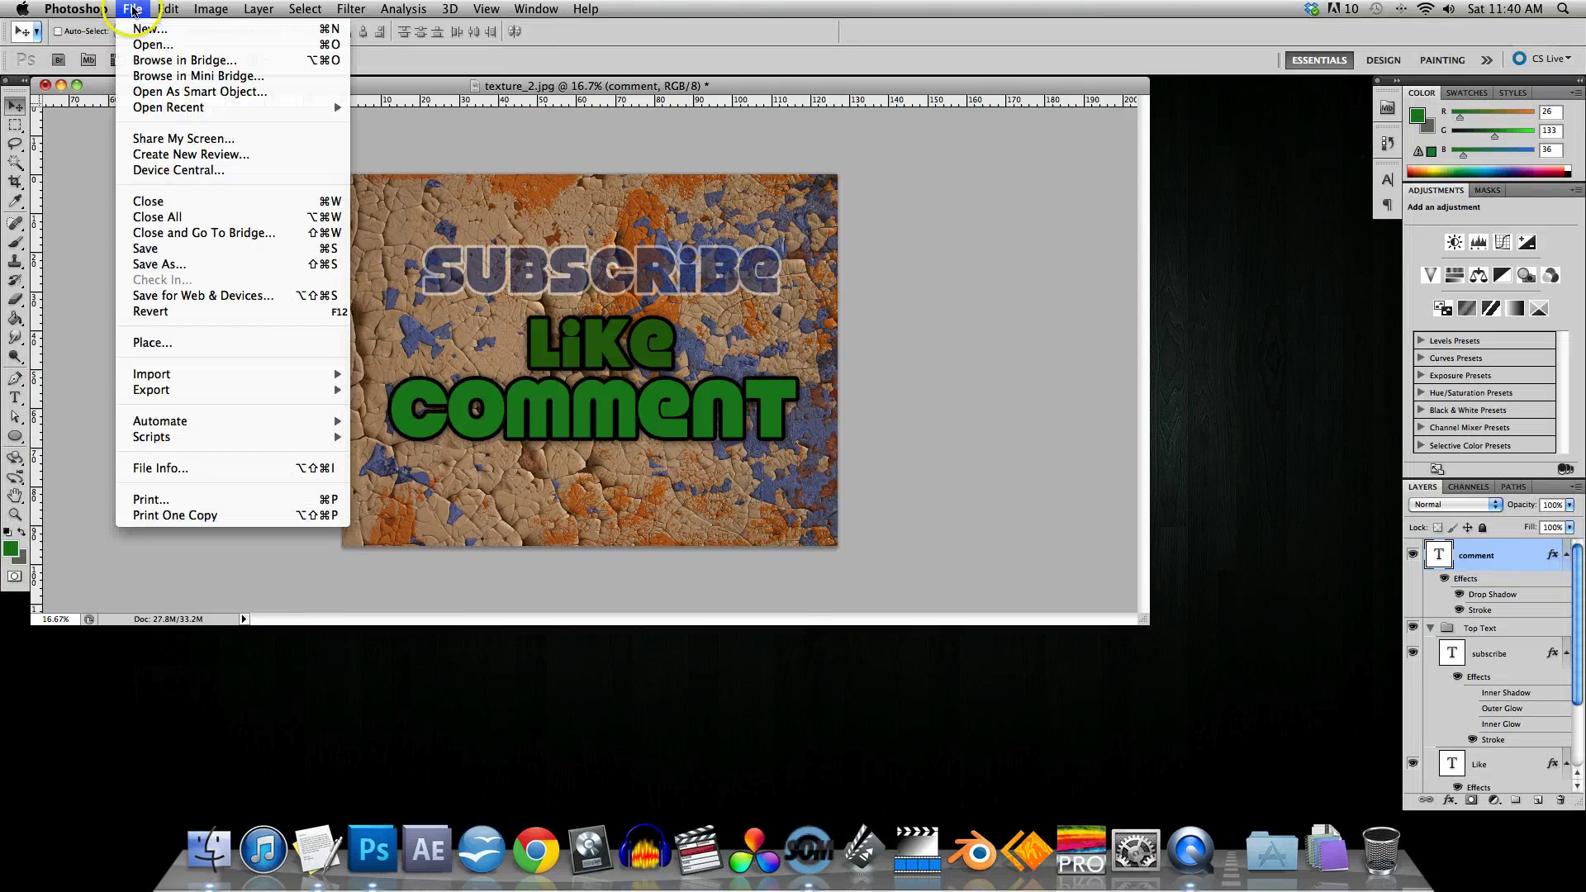
{"action": "left_click", "coordinate": [216, 271]}
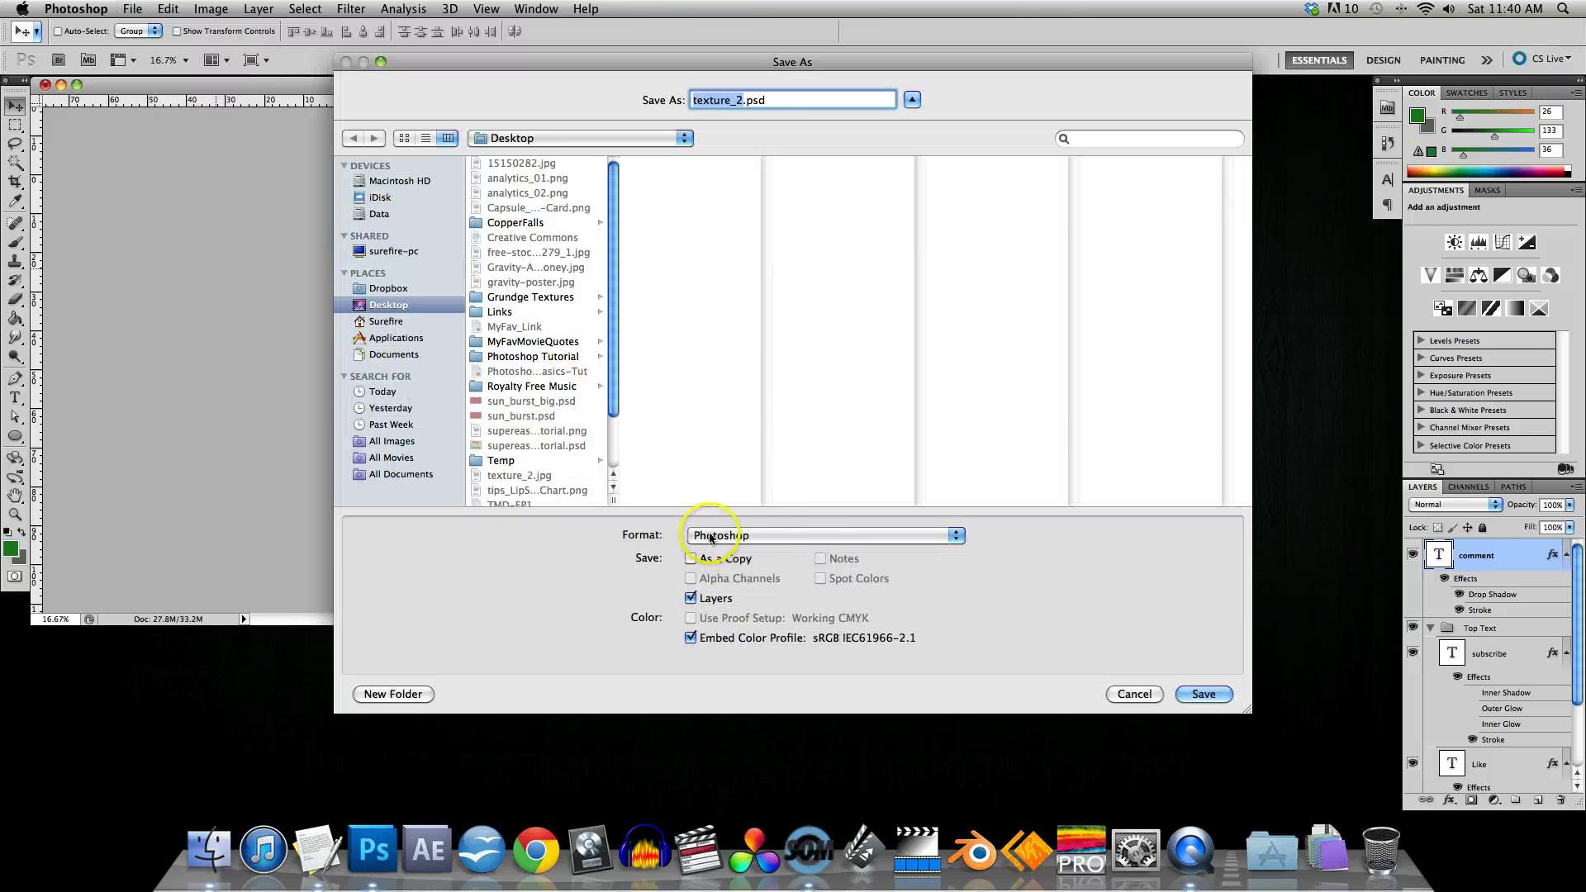
{"action": "left_click", "coordinate": [815, 538]}
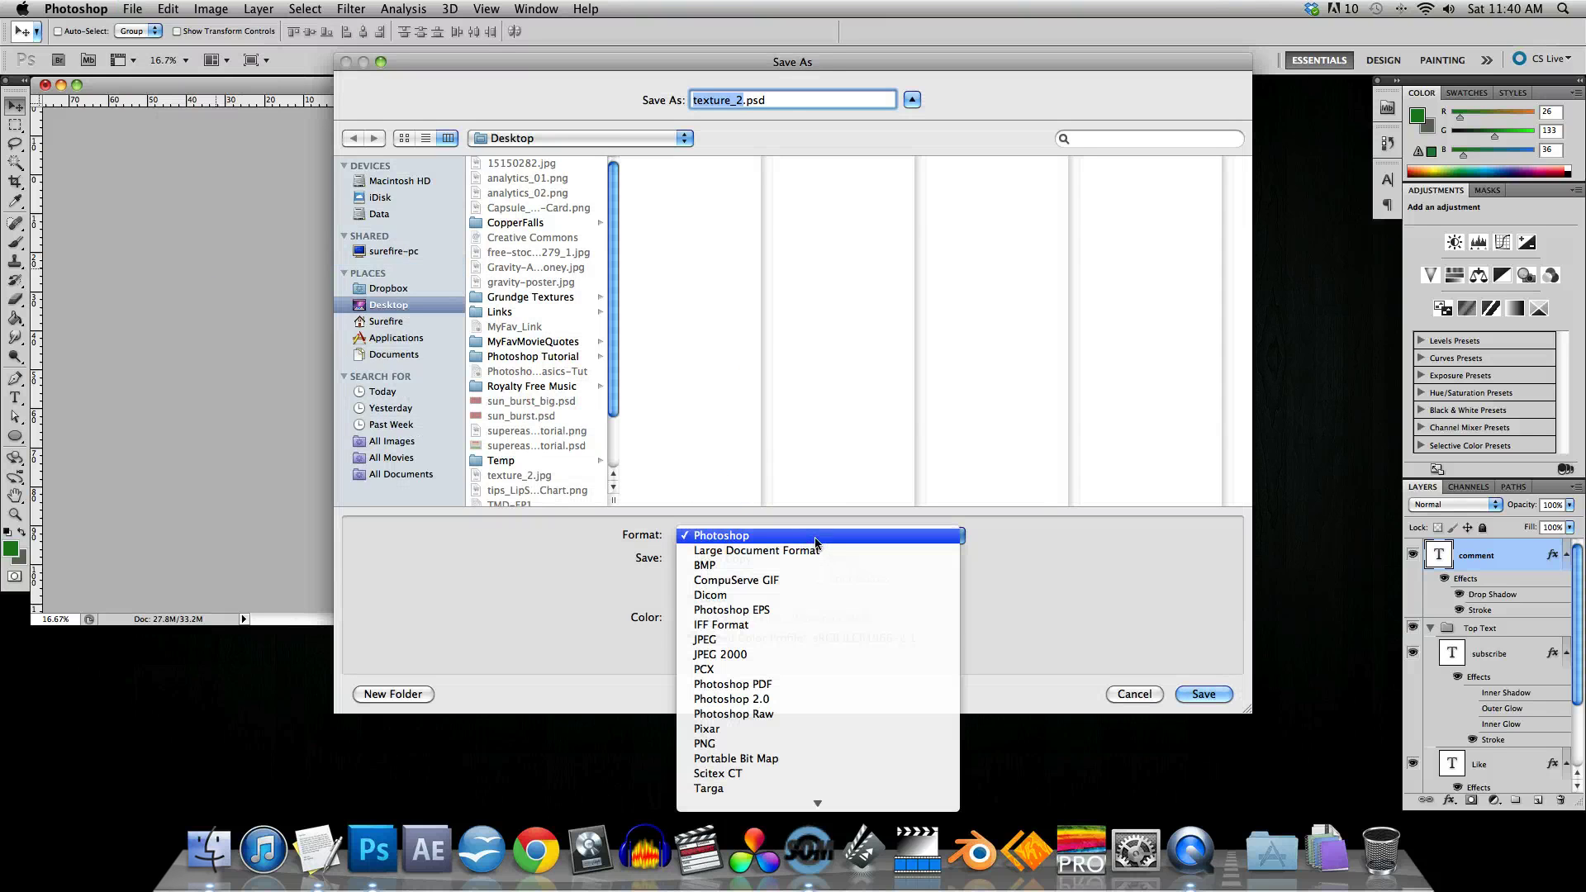
{"action": "left_click", "coordinate": [816, 538]}
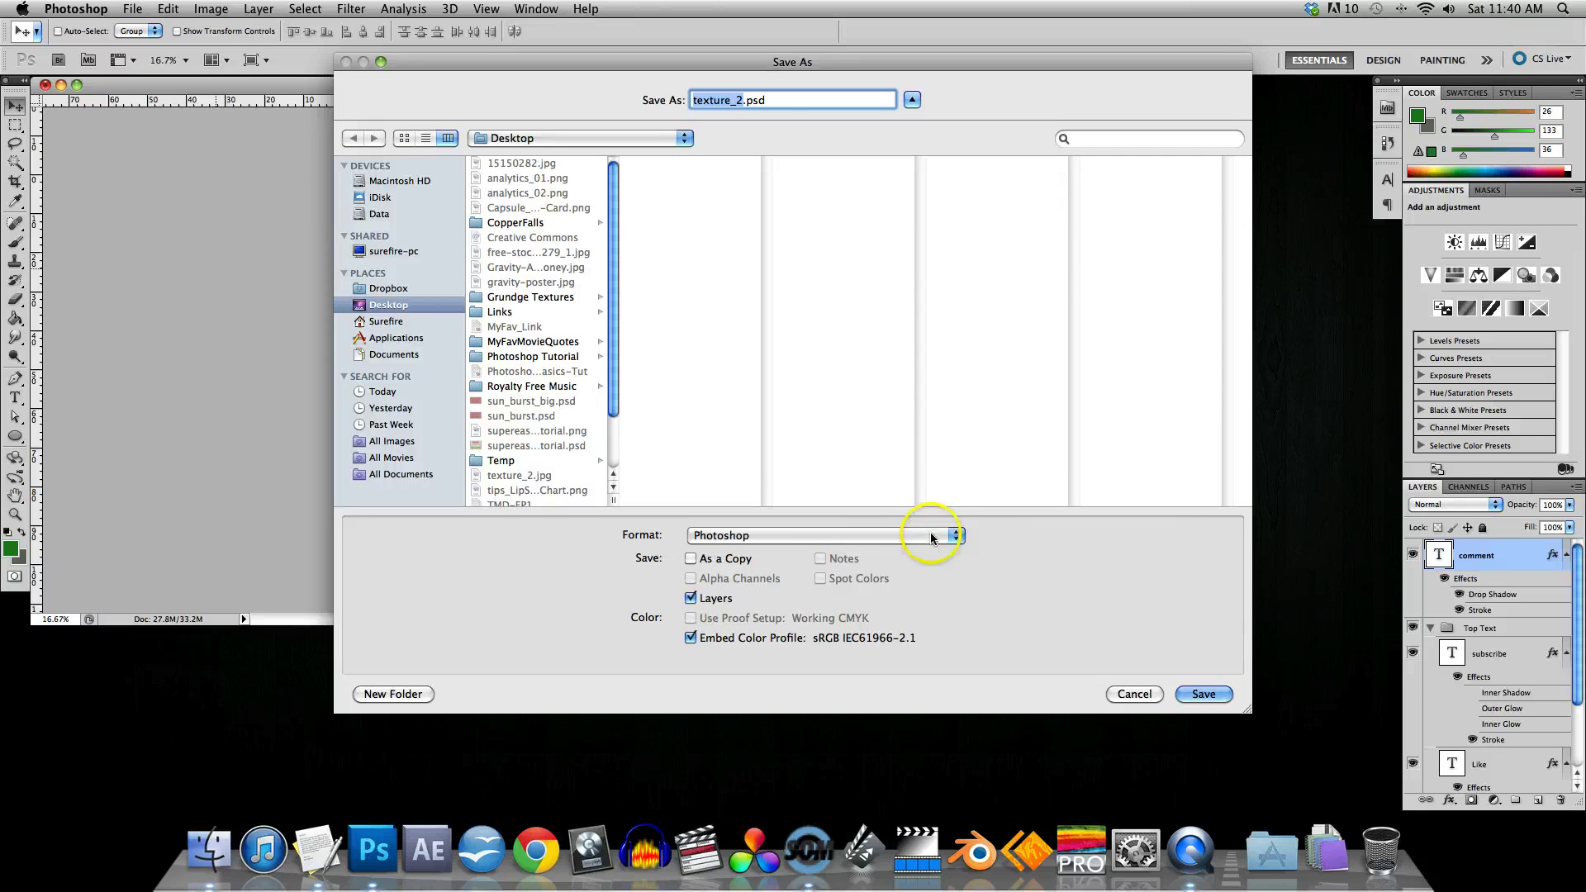
{"action": "left_click", "coordinate": [1208, 696]}
{"action": "left_click", "coordinate": [1239, 508]}
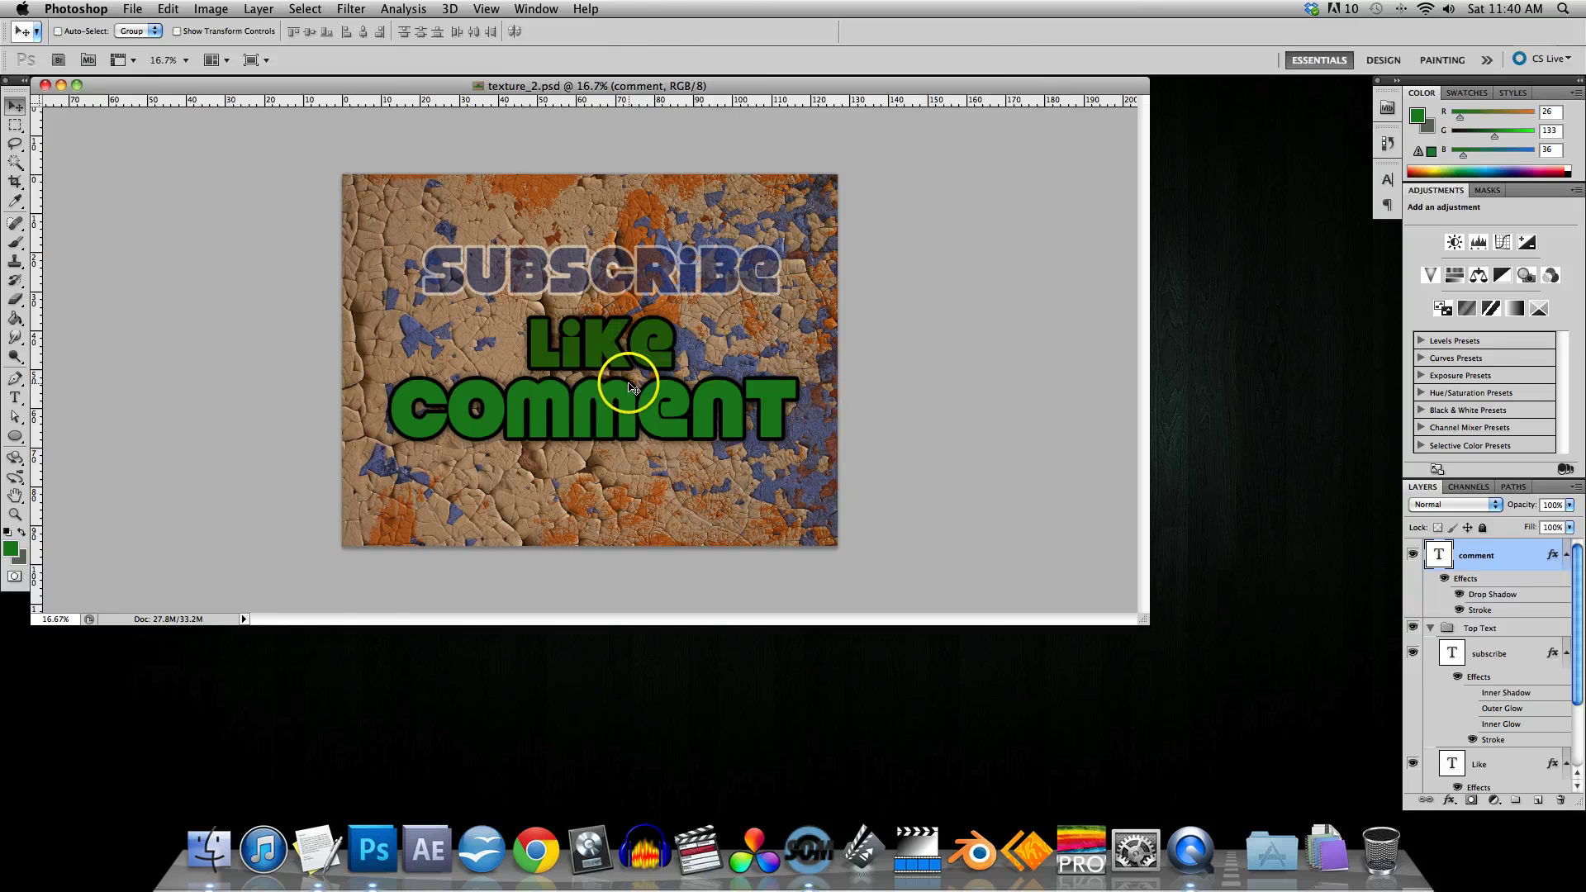
{"action": "left_click", "coordinate": [133, 10]}
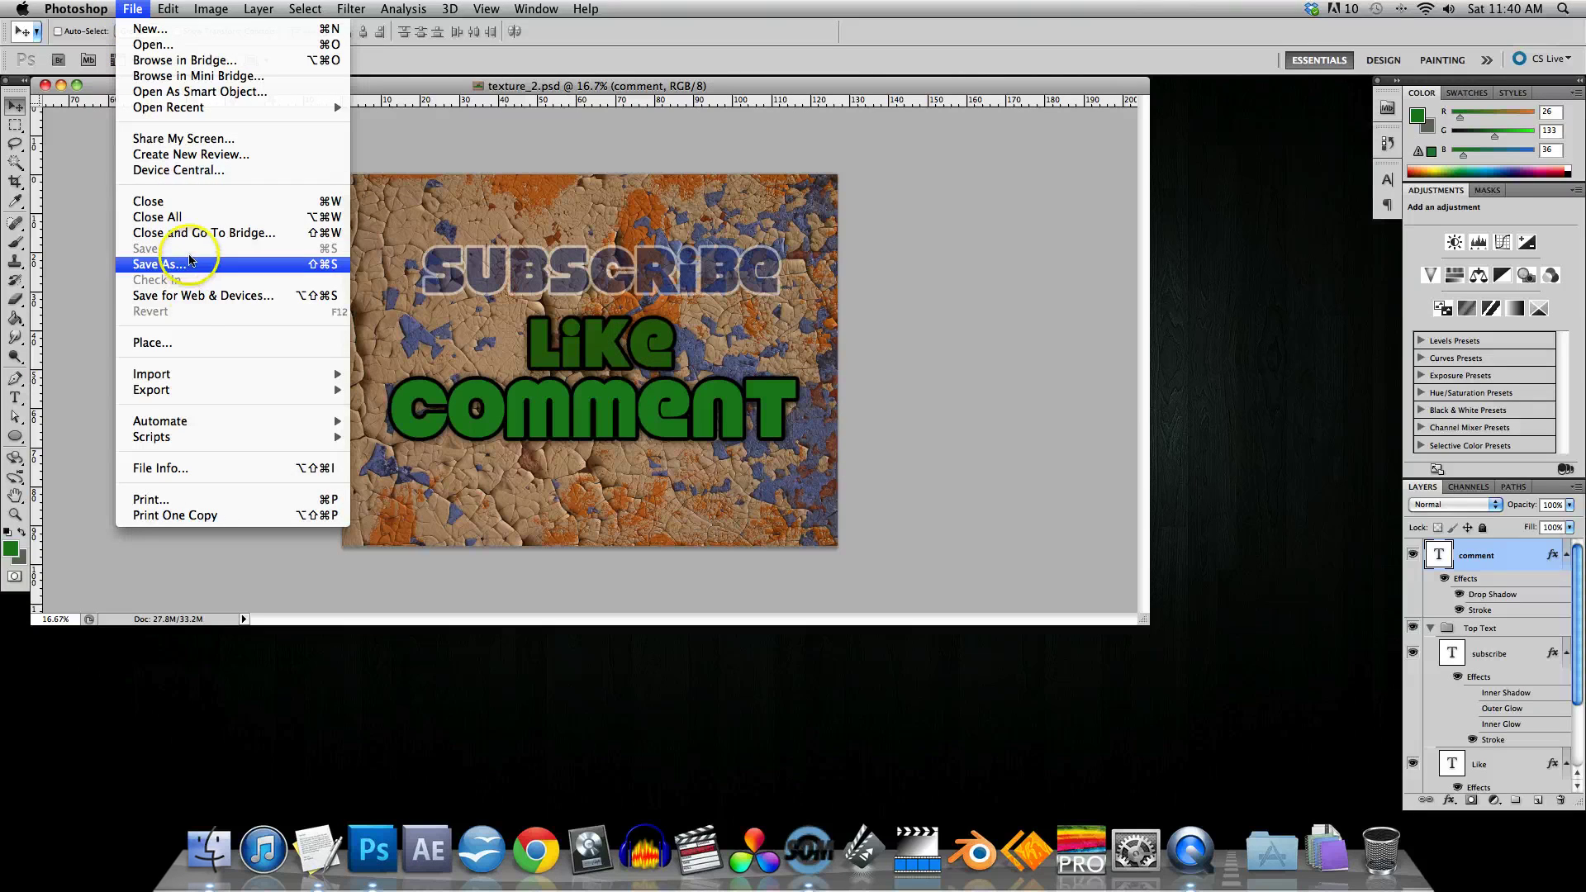
{"action": "left_click", "coordinate": [219, 302]}
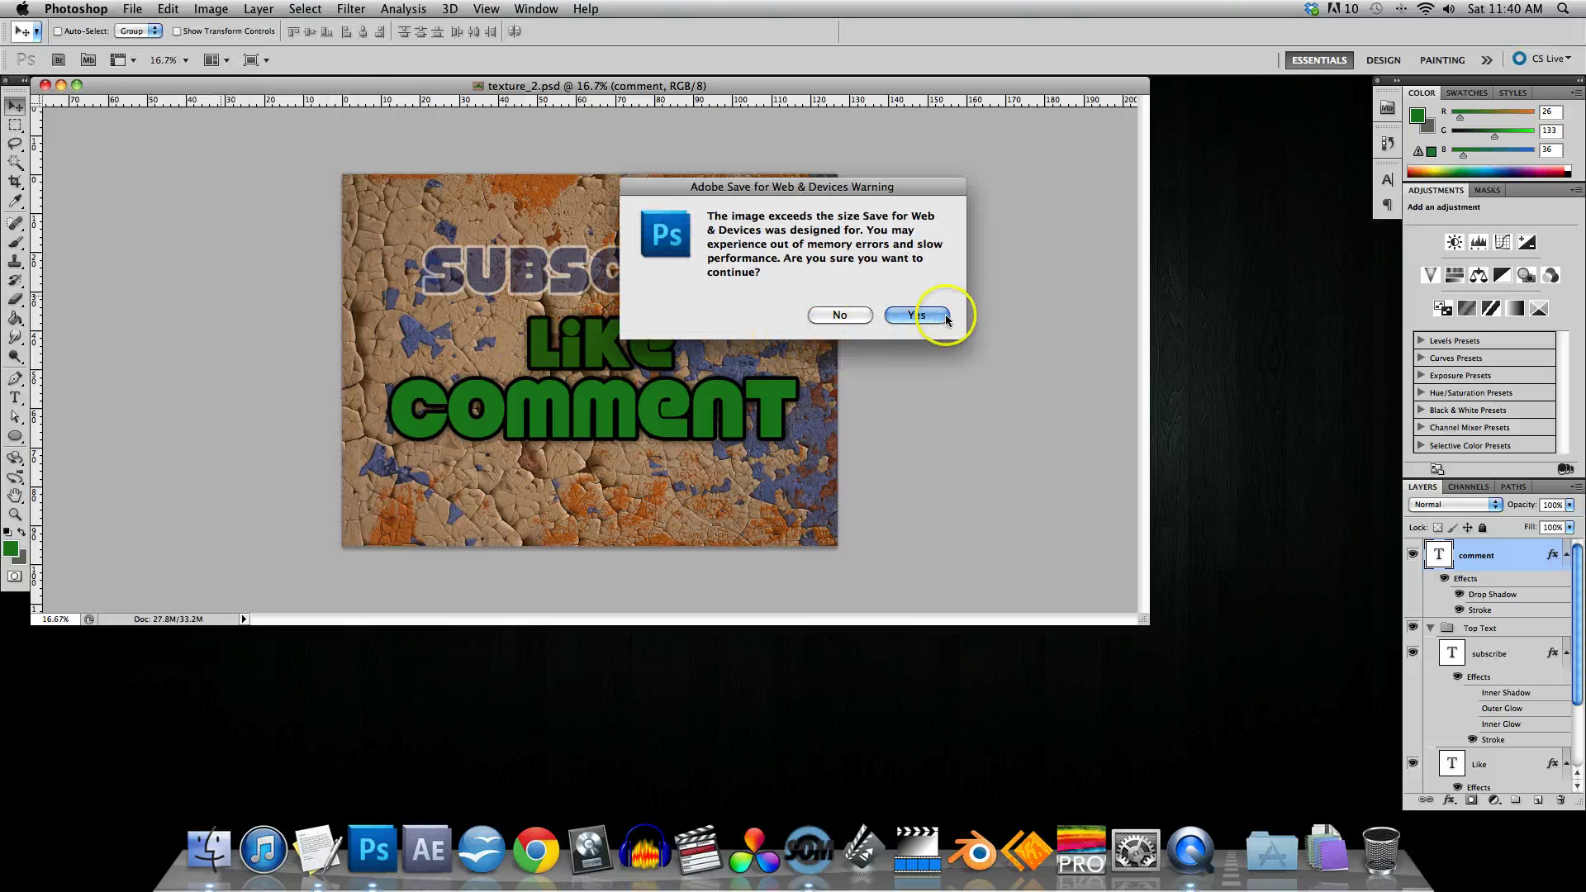
{"action": "left_click", "coordinate": [918, 314]}
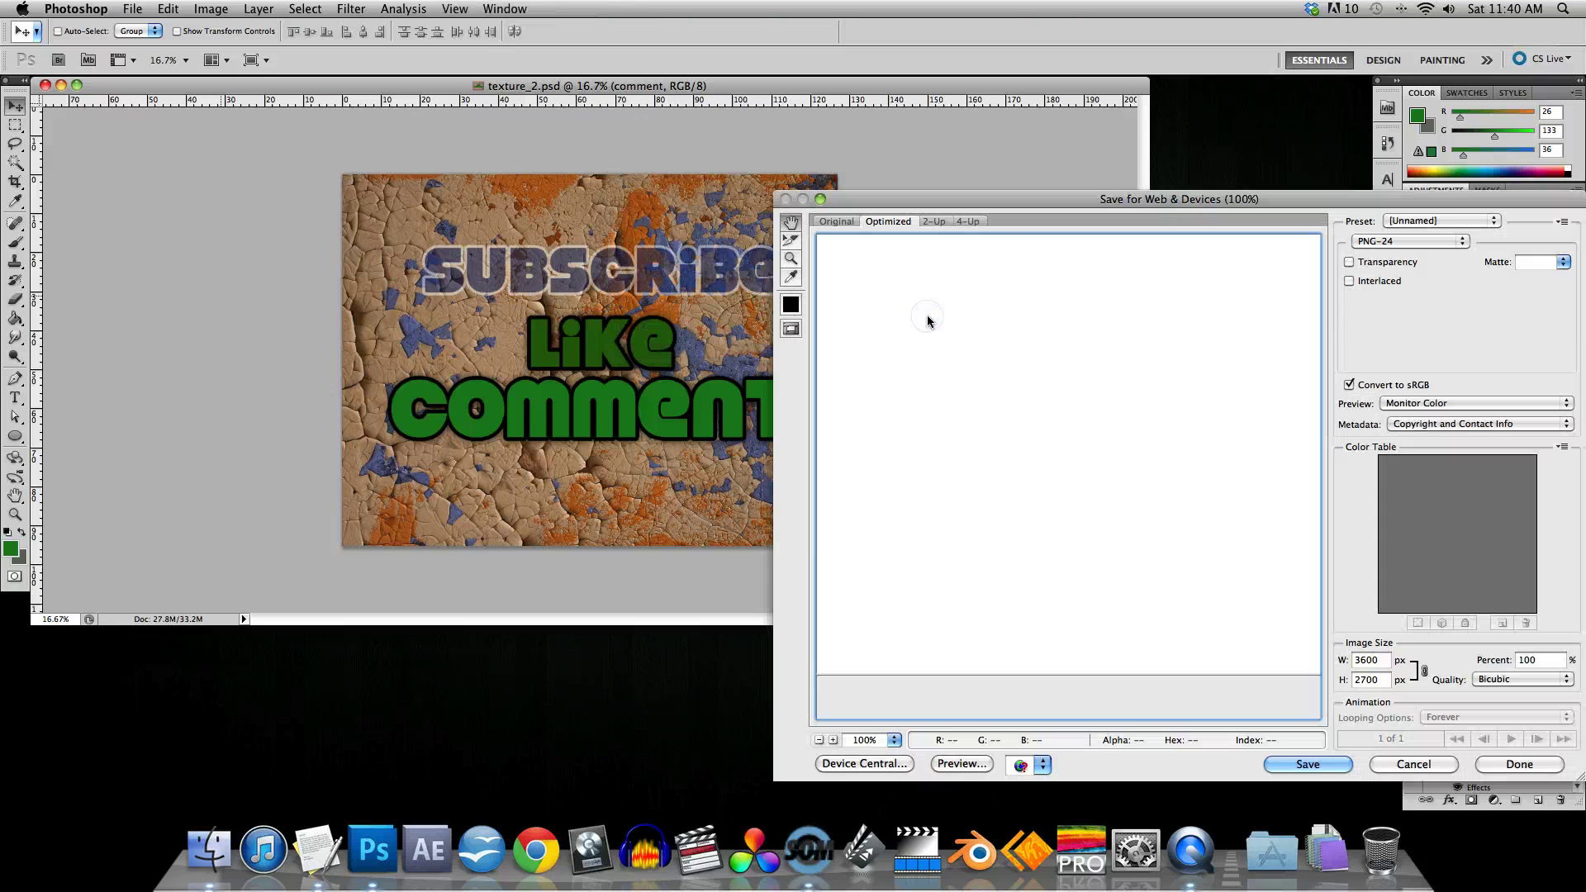
{"action": "left_click", "coordinate": [1175, 189]}
{"action": "left_click", "coordinate": [1384, 244]}
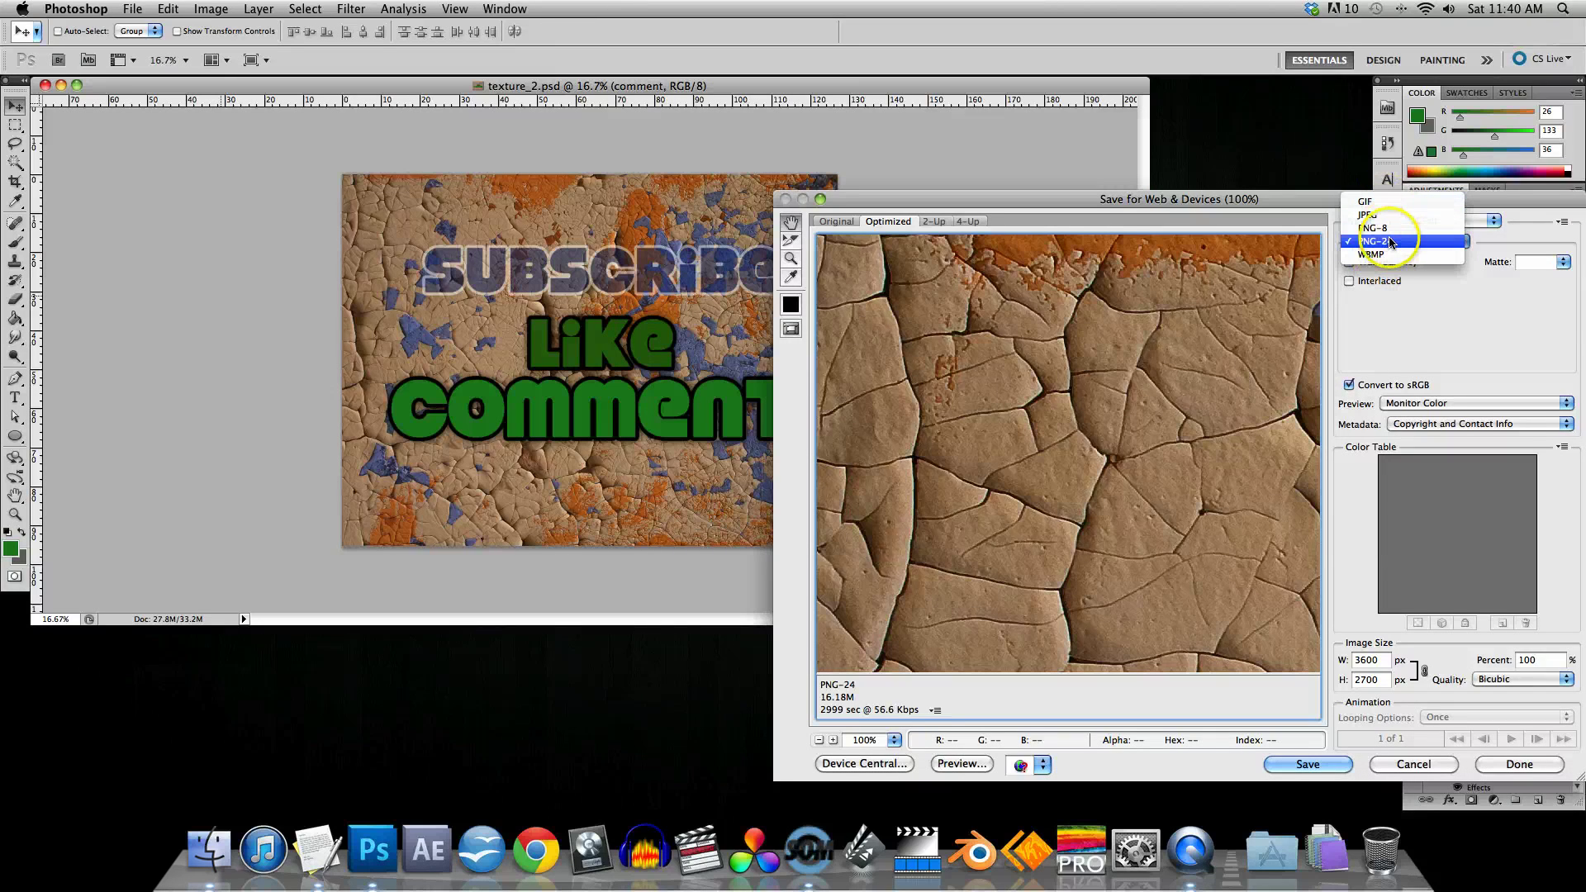
{"action": "left_click", "coordinate": [1392, 242]}
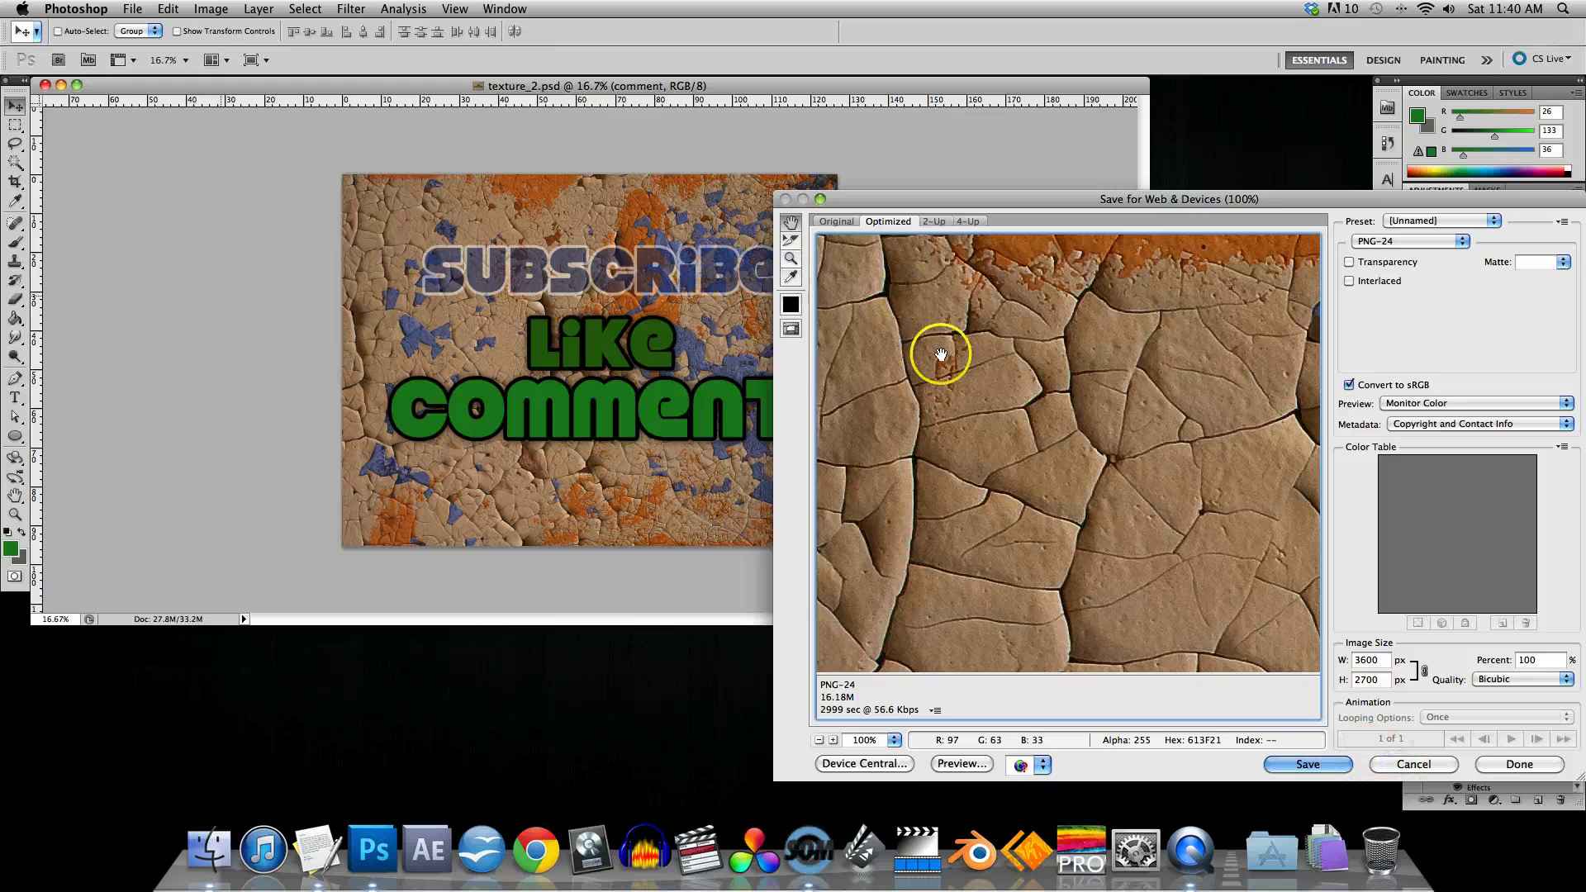
{"action": "left_click", "coordinate": [1502, 770]}
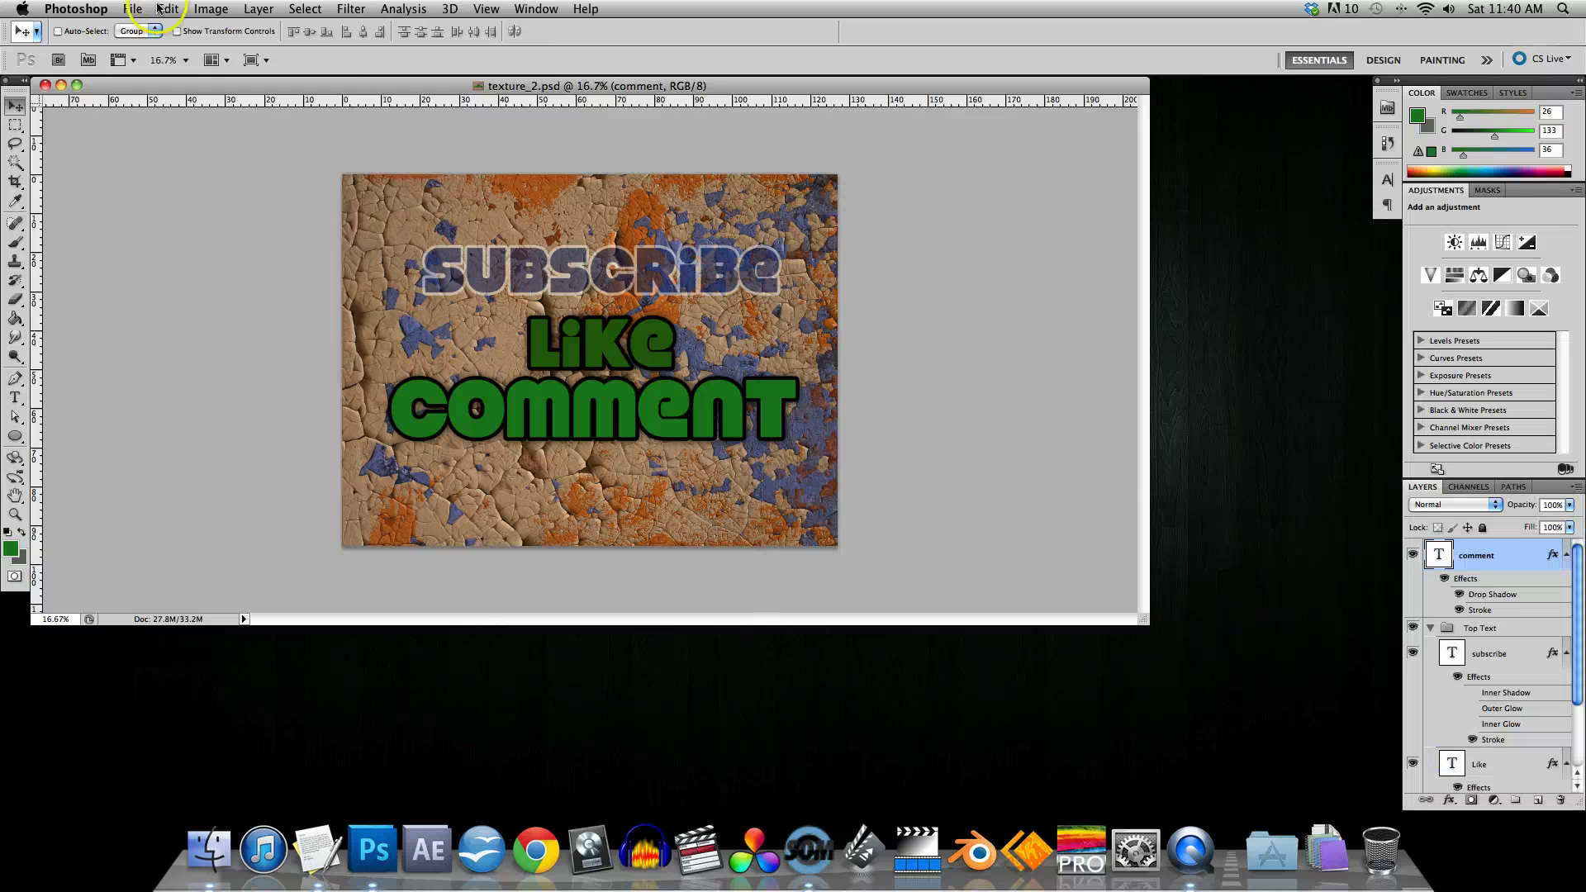
Step: Save a flat PNG copy, texture_2.png, to the Desktop with Interlace set to None
{"action": "left_click", "coordinate": [130, 9]}
{"action": "left_click", "coordinate": [160, 264]}
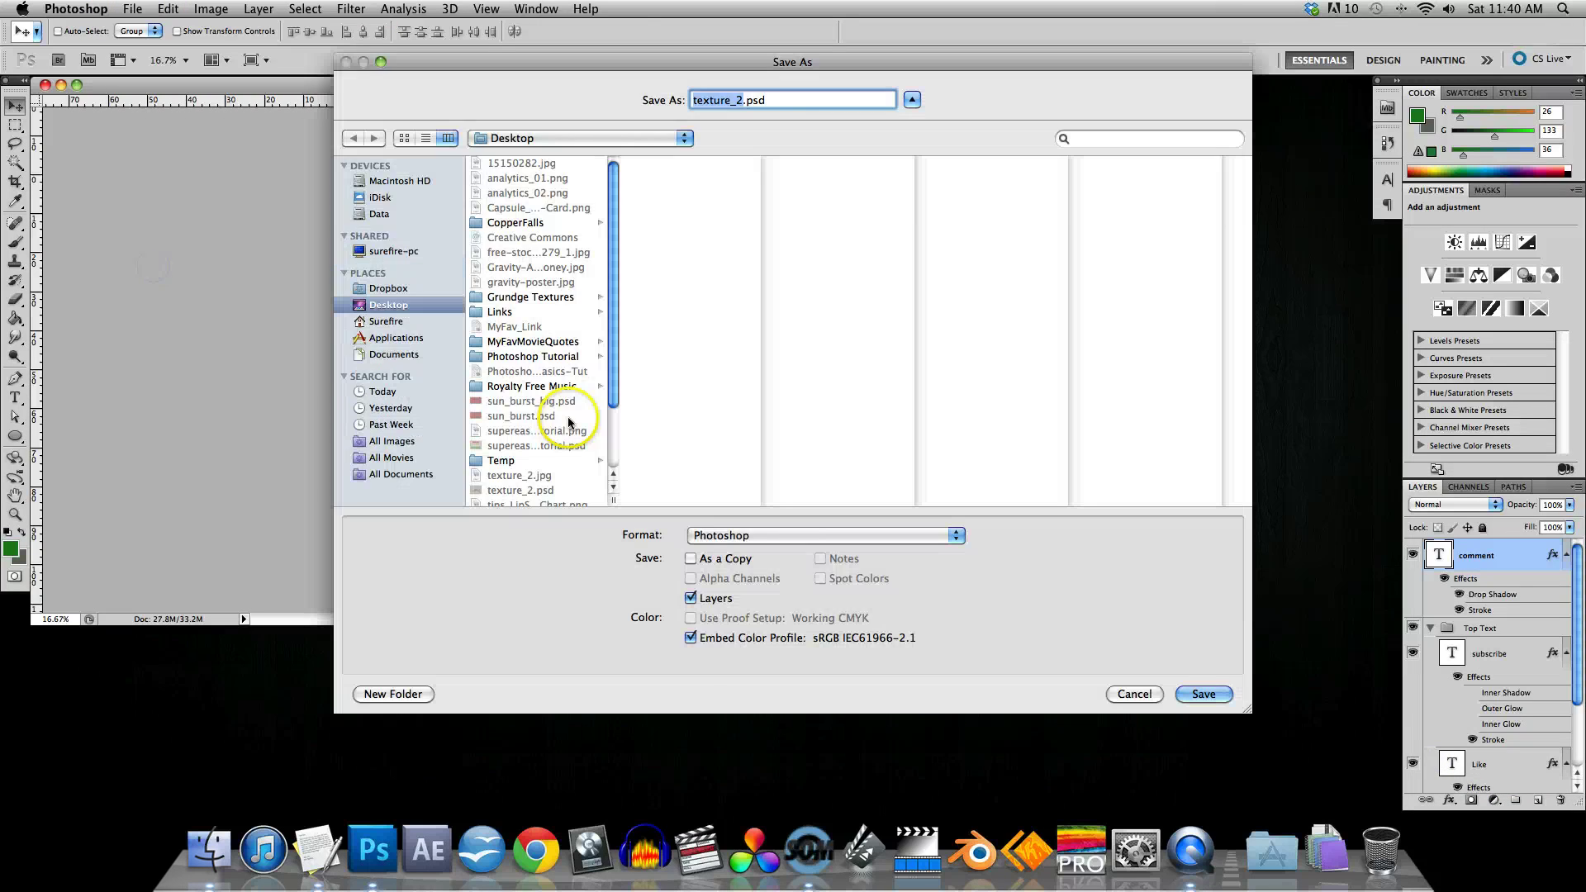
{"action": "left_click", "coordinate": [729, 535]}
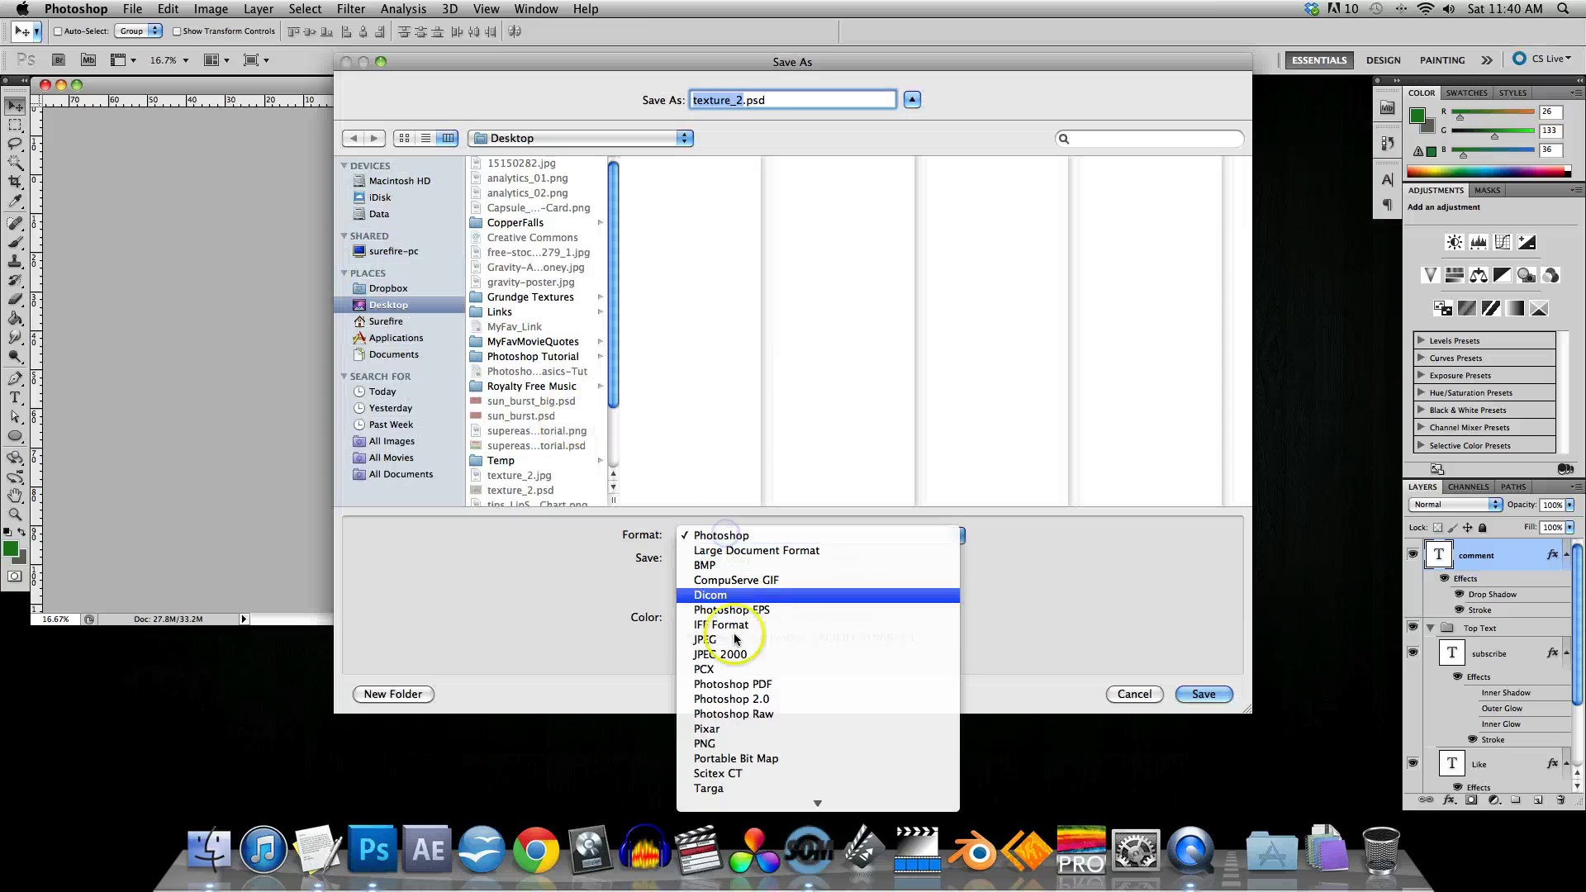
{"action": "left_click", "coordinate": [740, 746]}
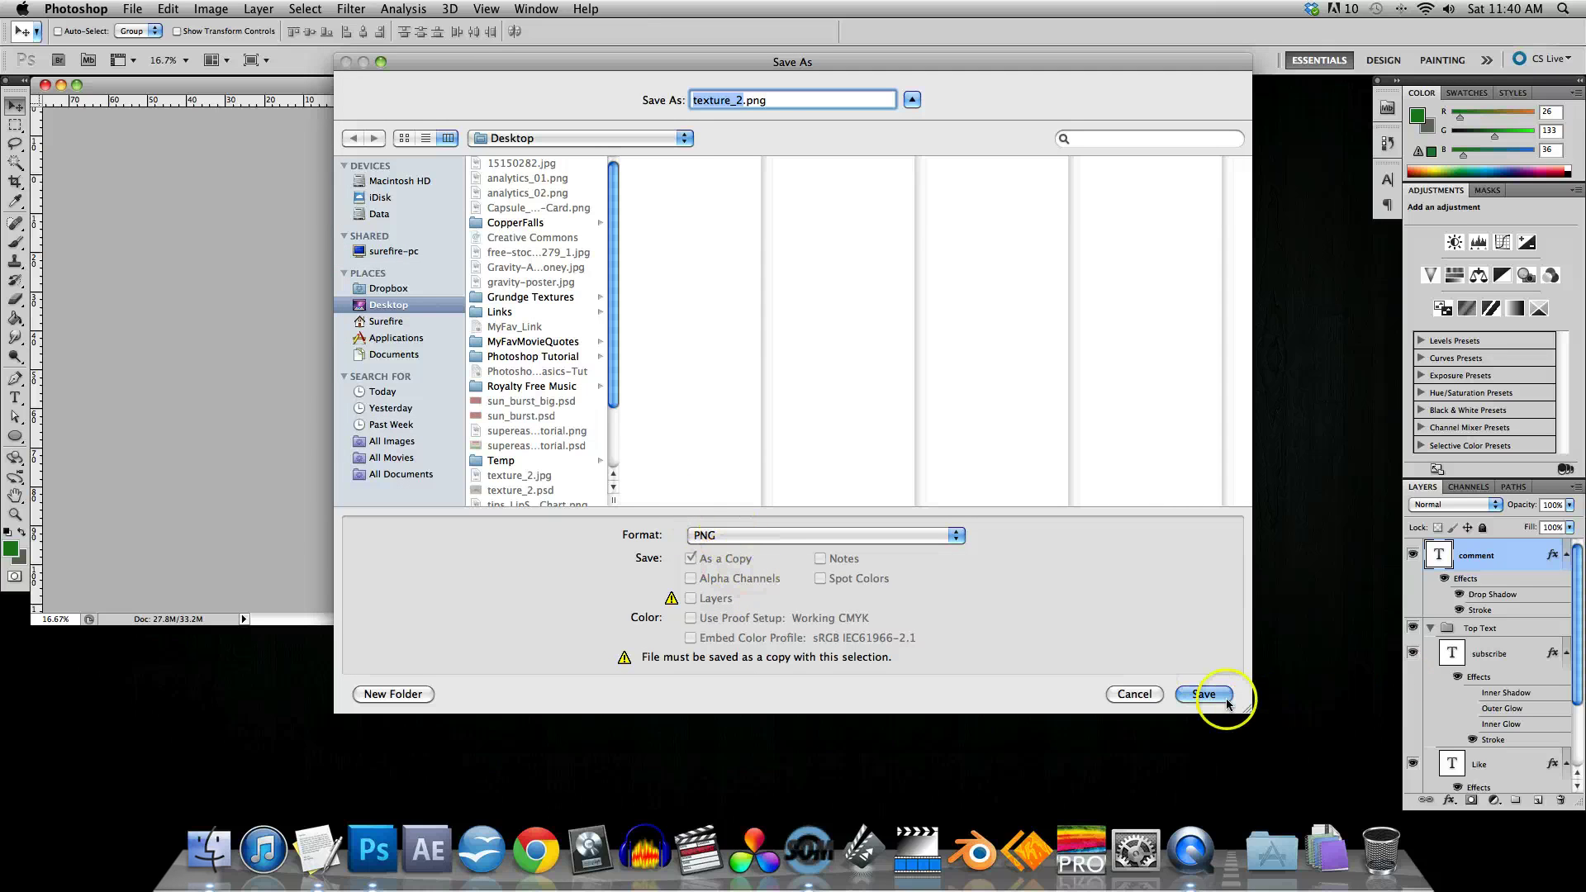
{"action": "left_click", "coordinate": [1196, 696]}
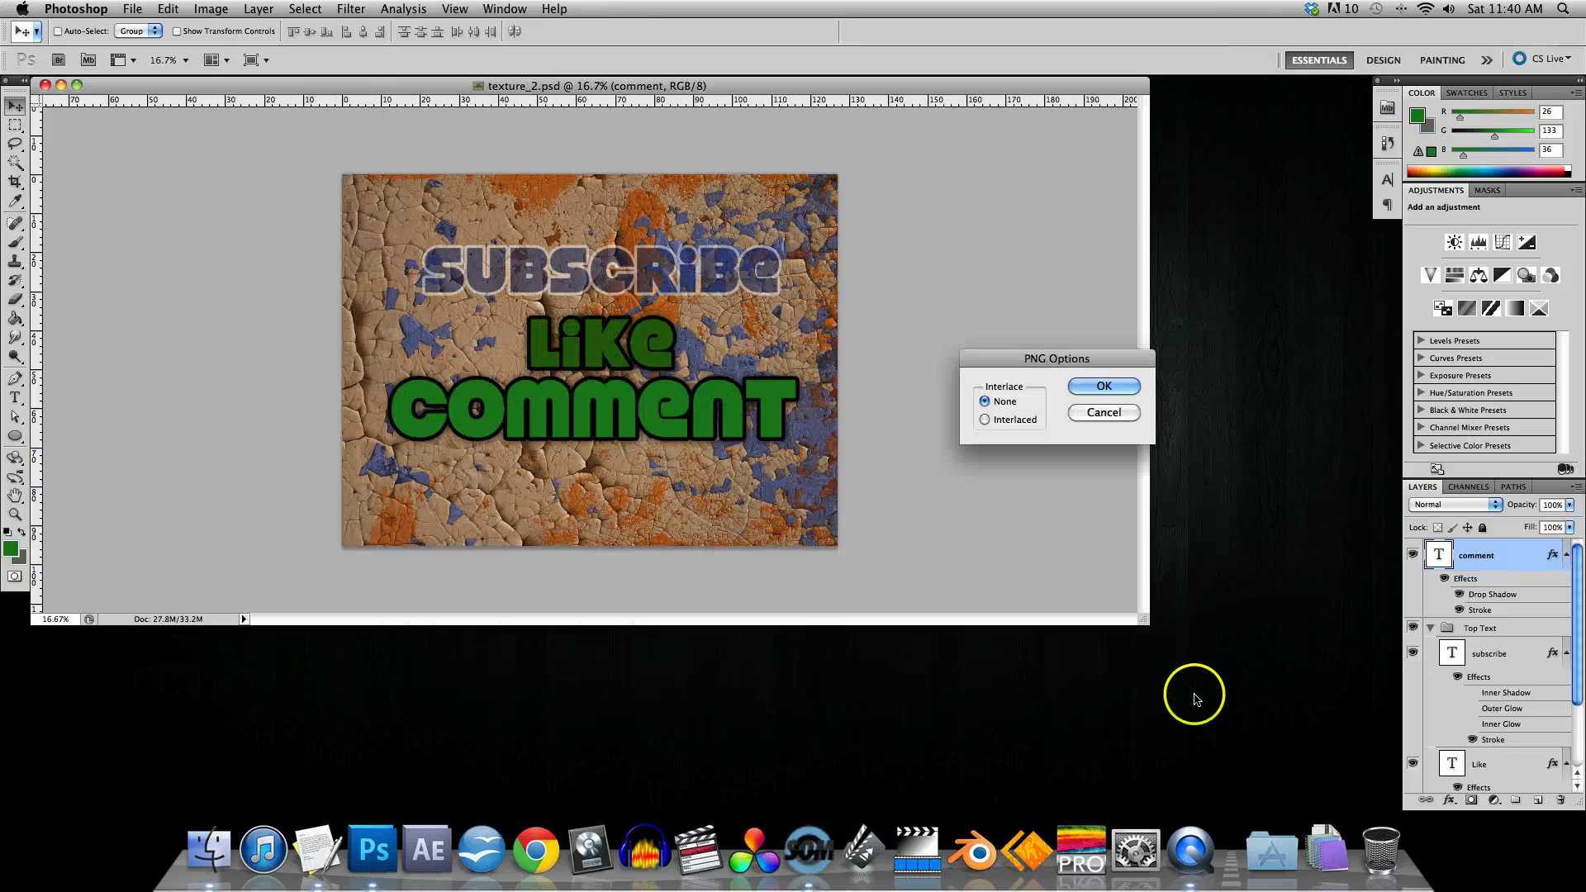
{"action": "left_click", "coordinate": [1112, 399]}
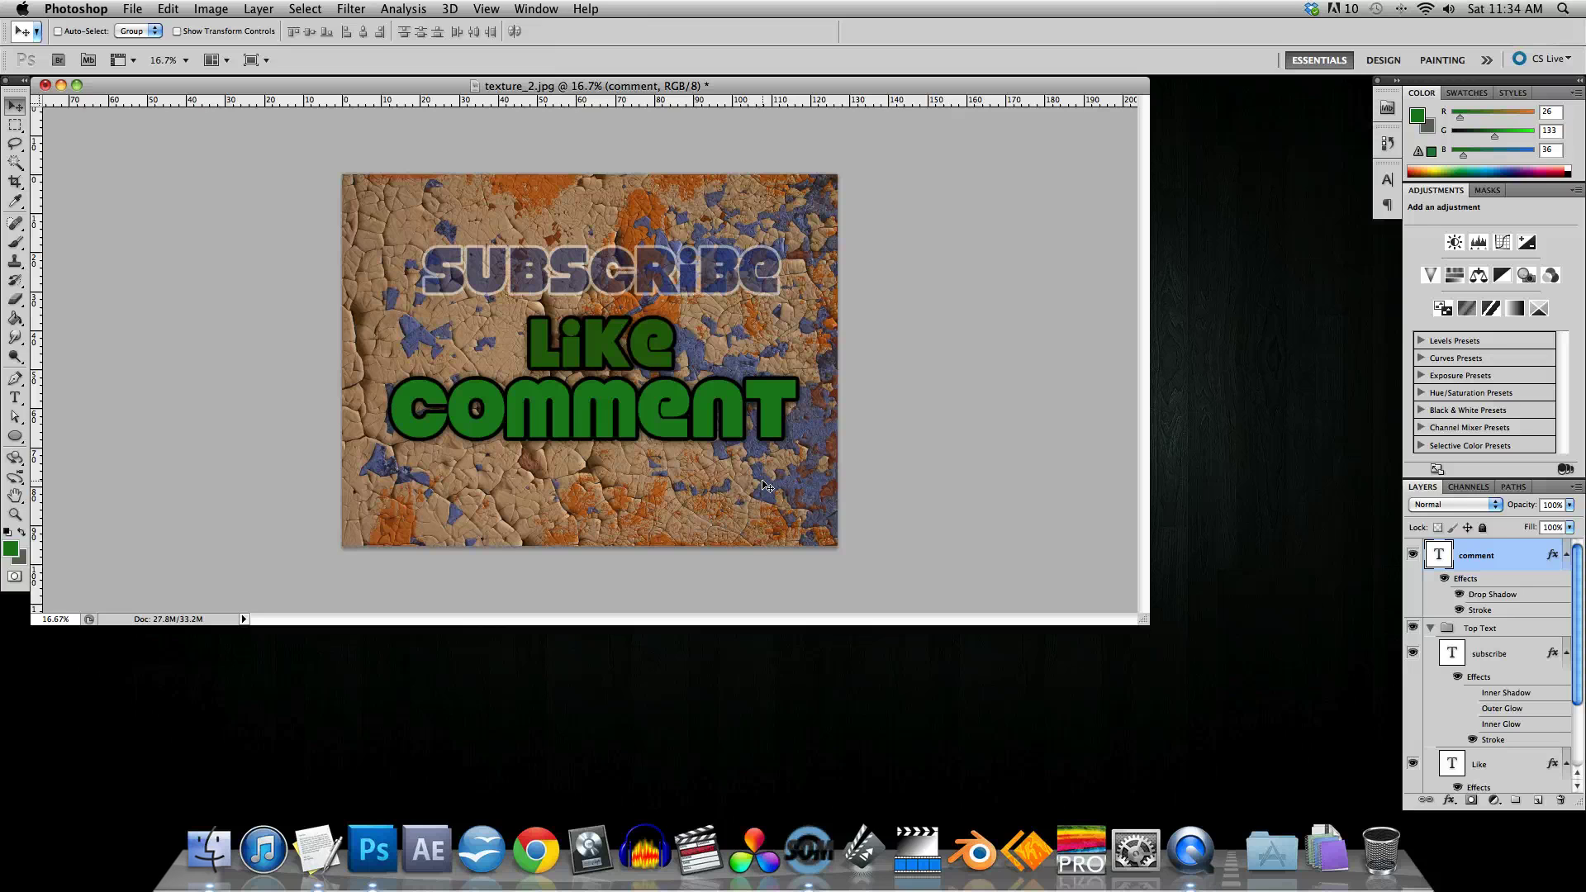
{"action": "left_click", "coordinate": [764, 478]}
{"action": "left_click", "coordinate": [630, 521]}
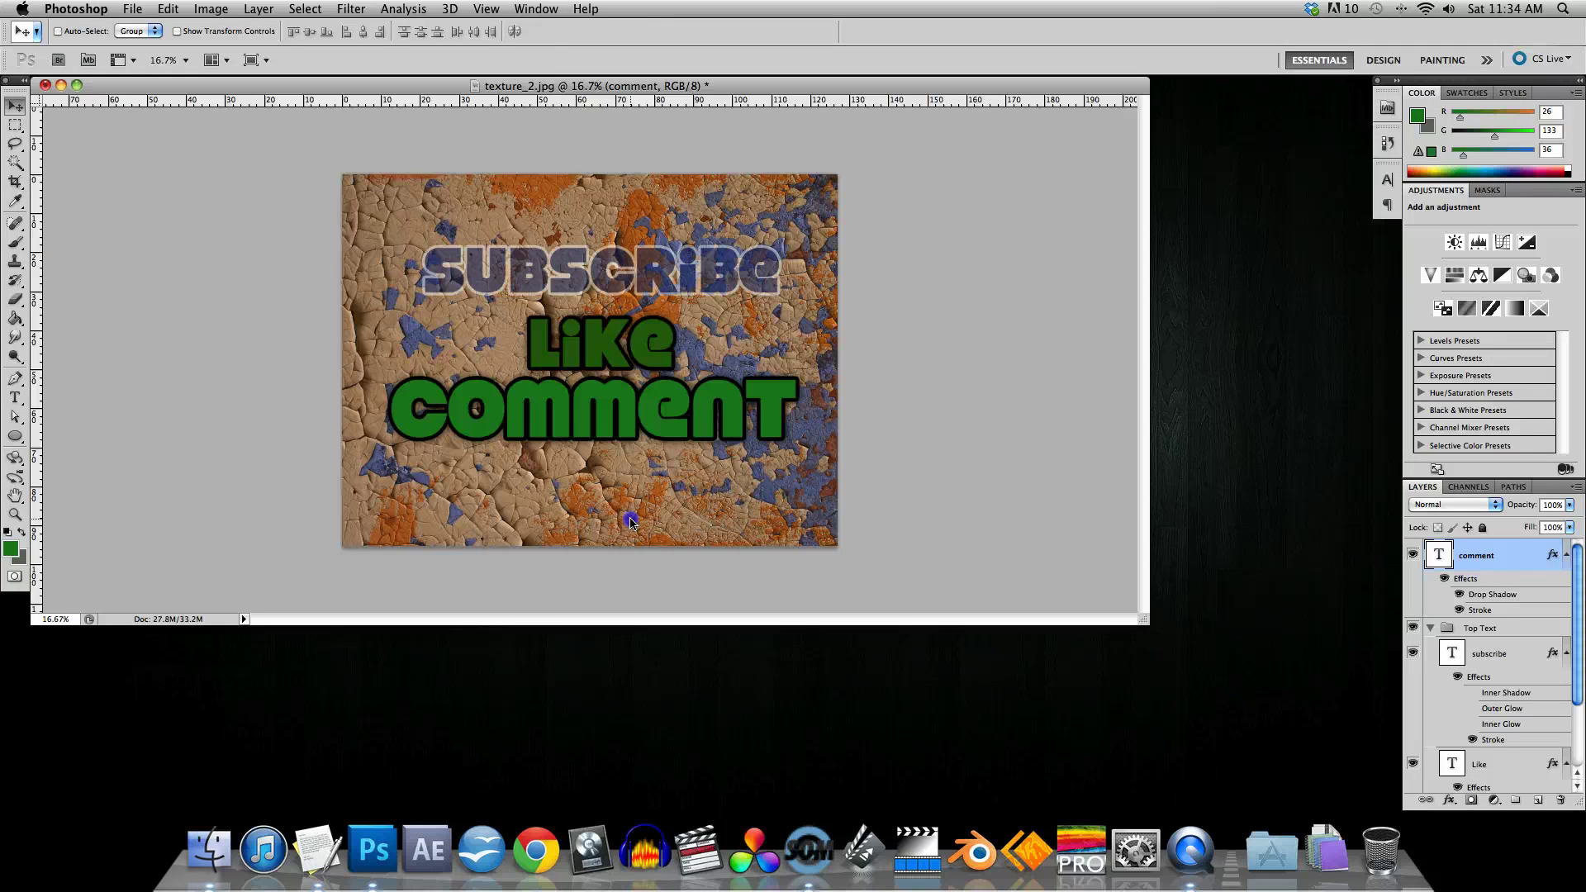